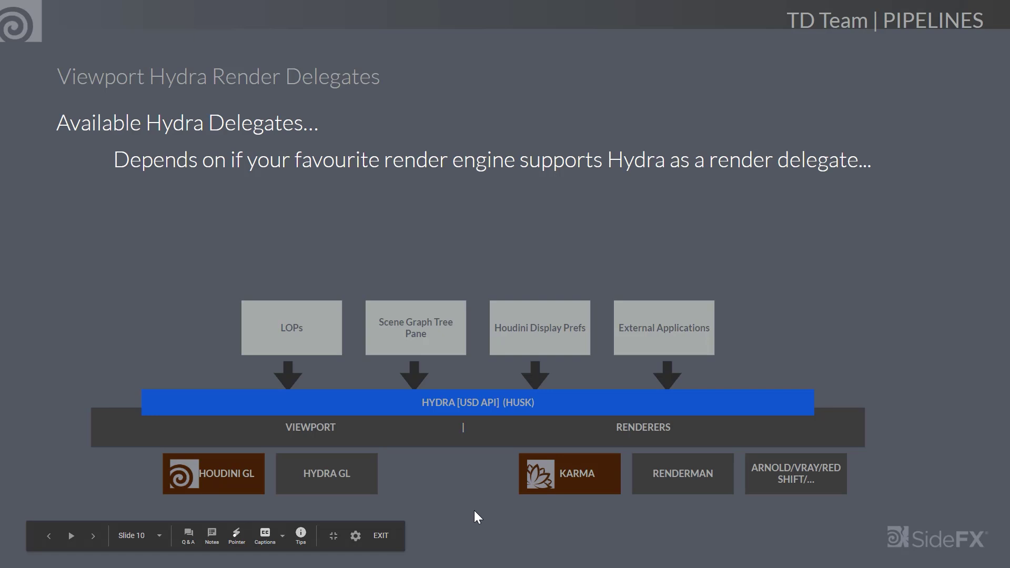
key("Right")
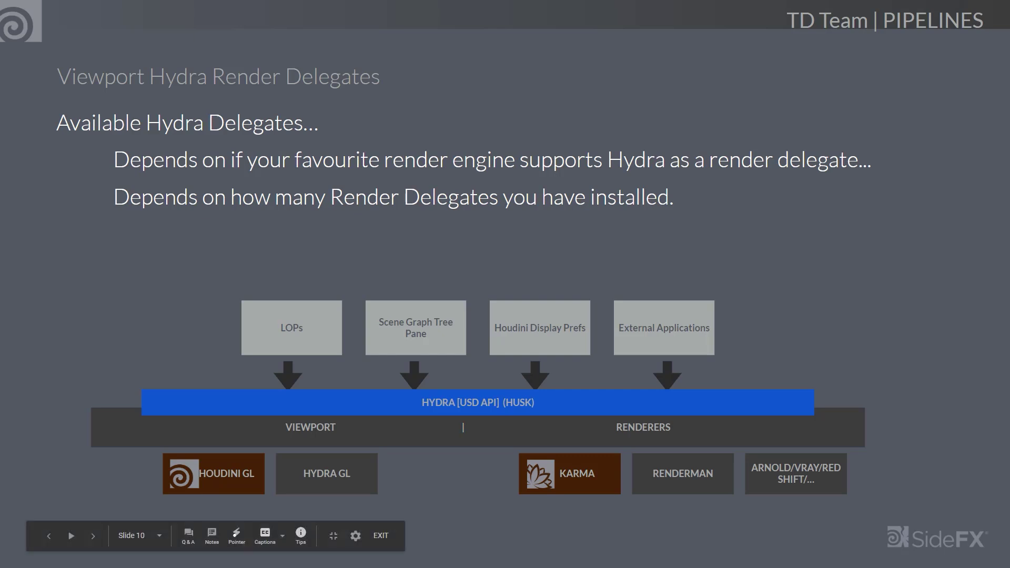
left_click(474, 510)
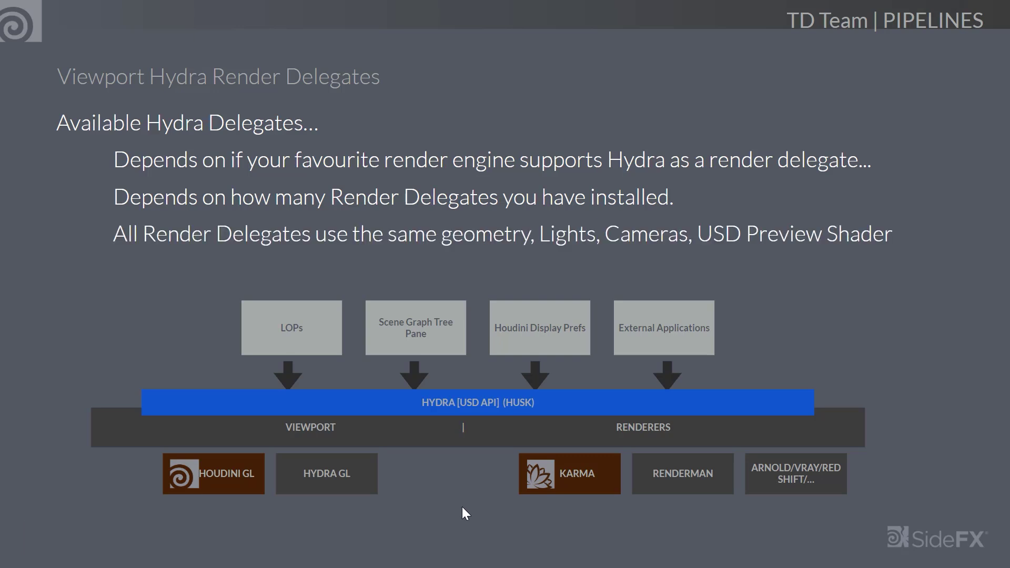
left_click(463, 508)
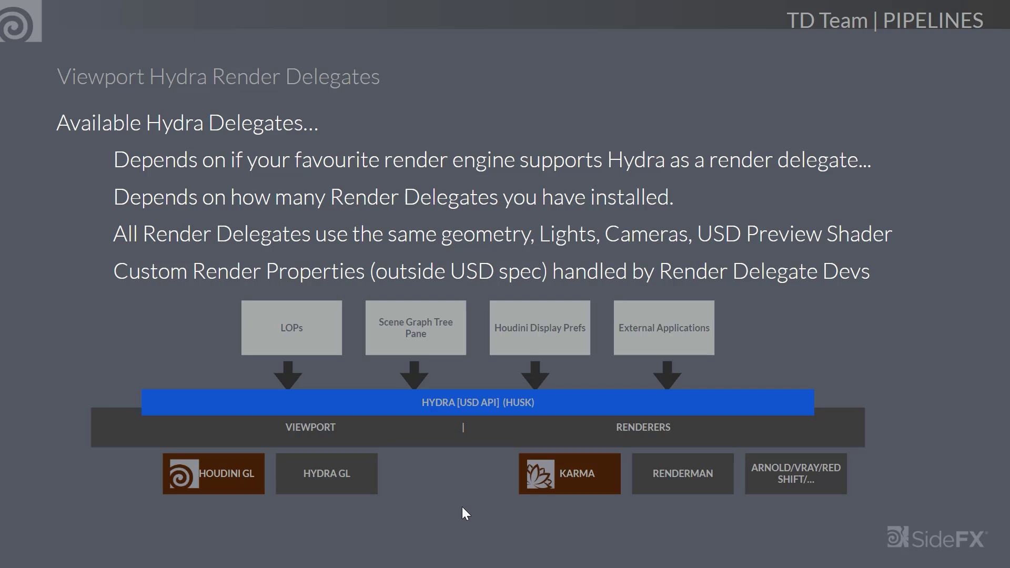
key("Right")
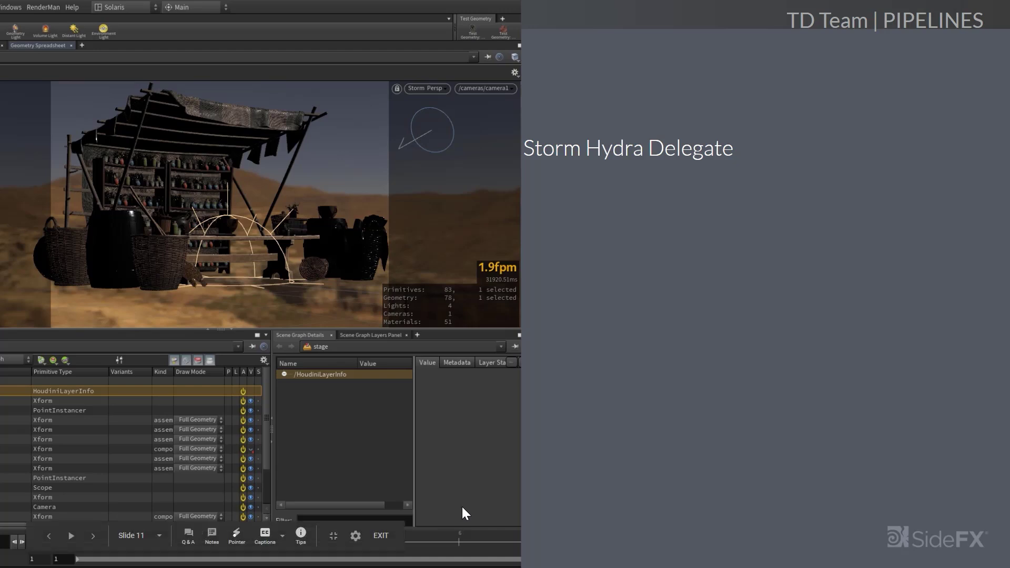
key("Right")
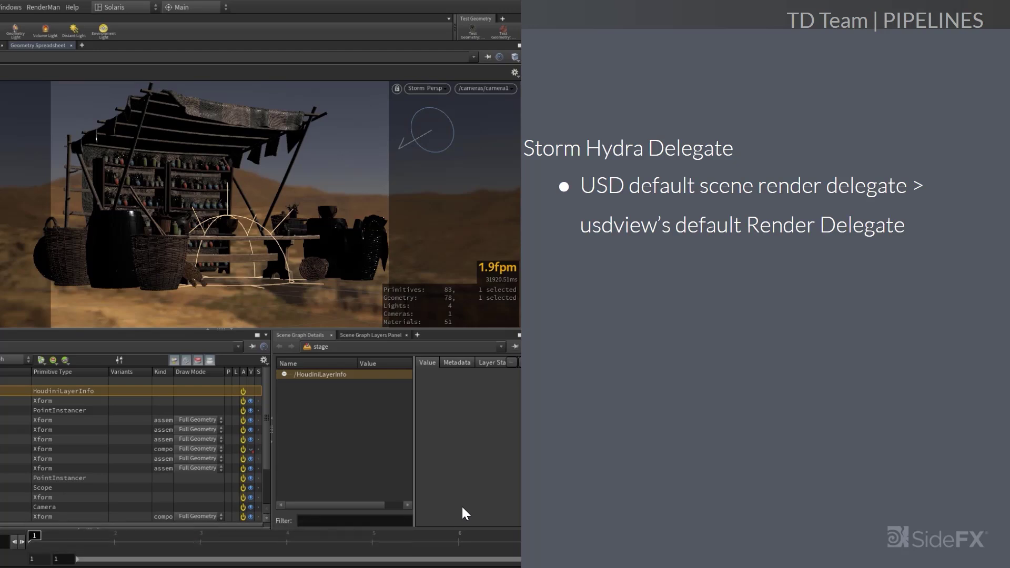
key("Right")
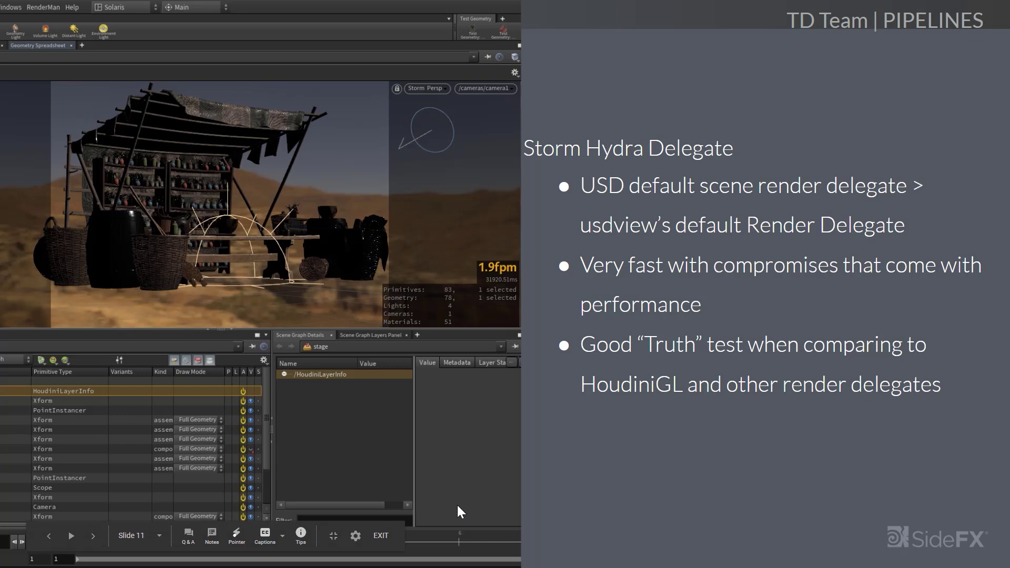
key("Right")
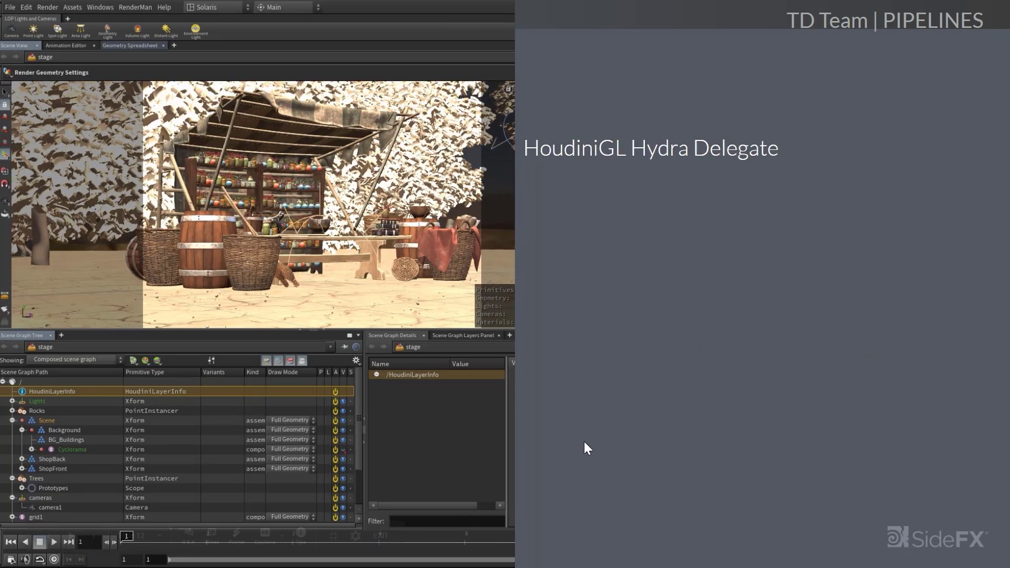
key("Right")
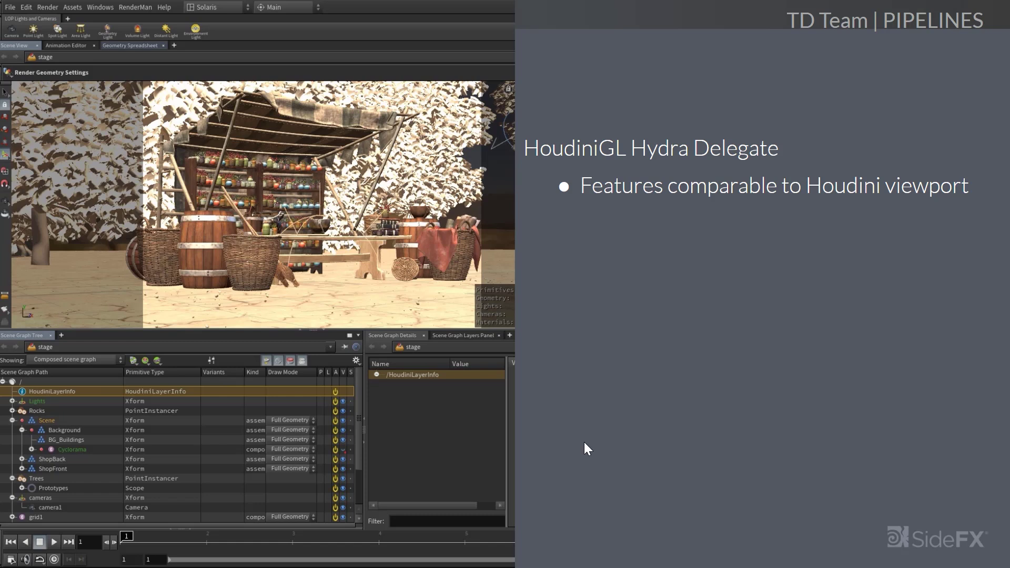
key("Right")
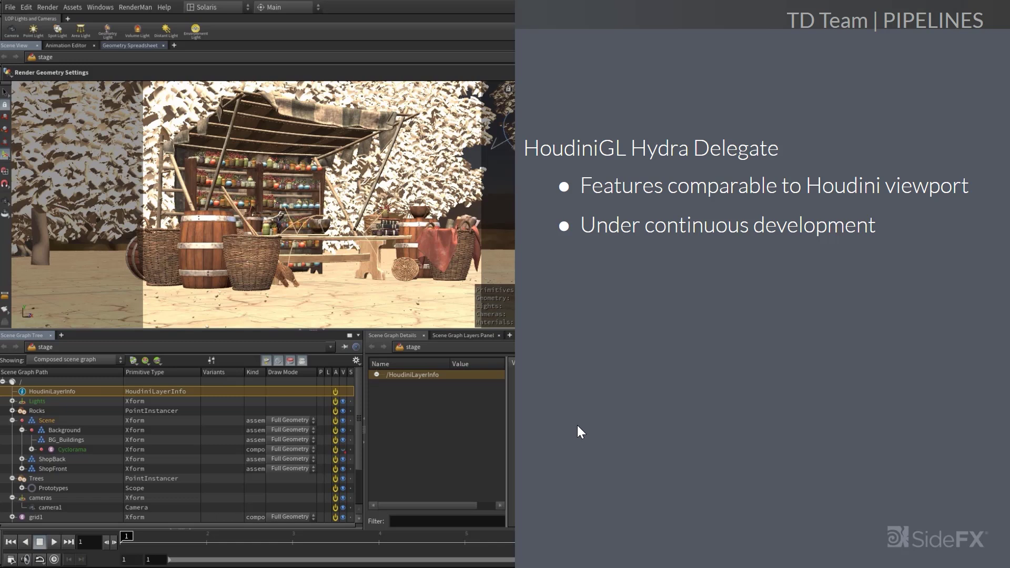
key("Right")
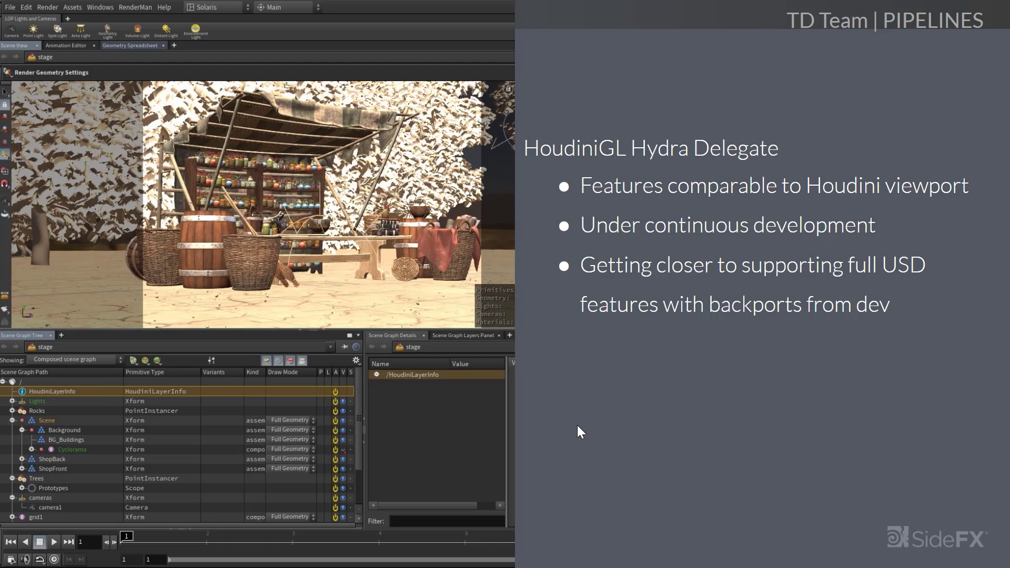
key("Right")
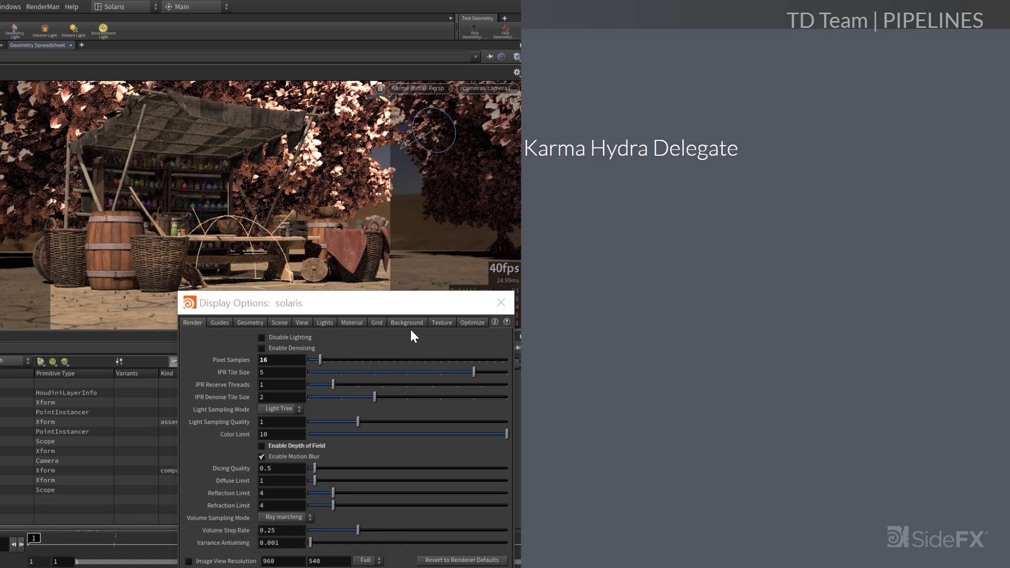
key("Right")
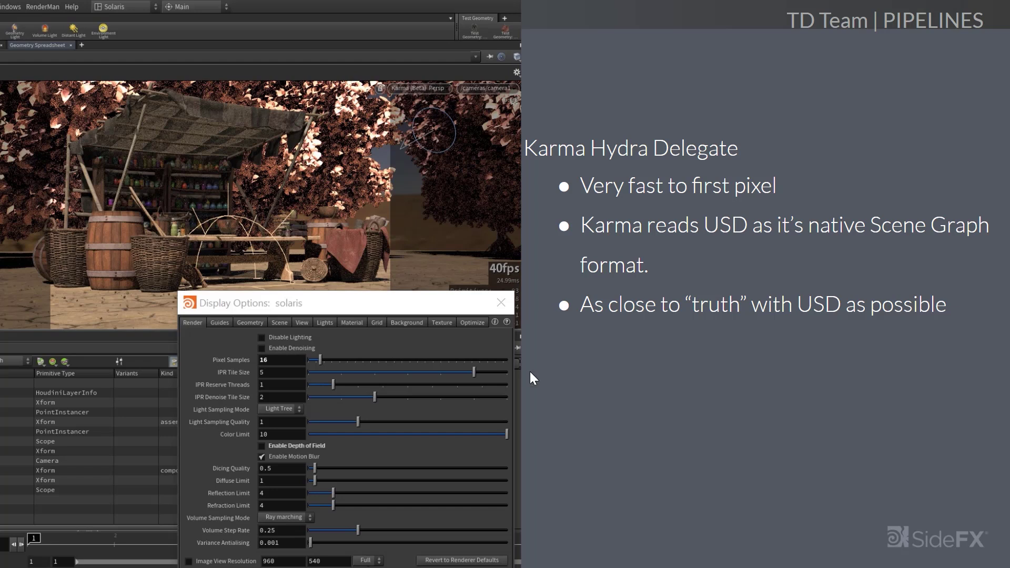
left_click(577, 352)
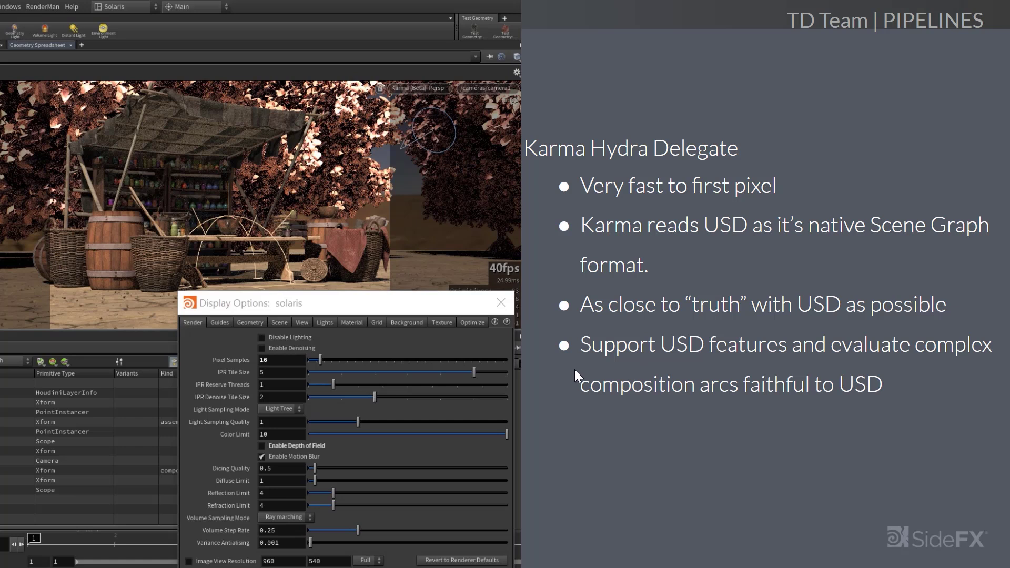
left_click(747, 423)
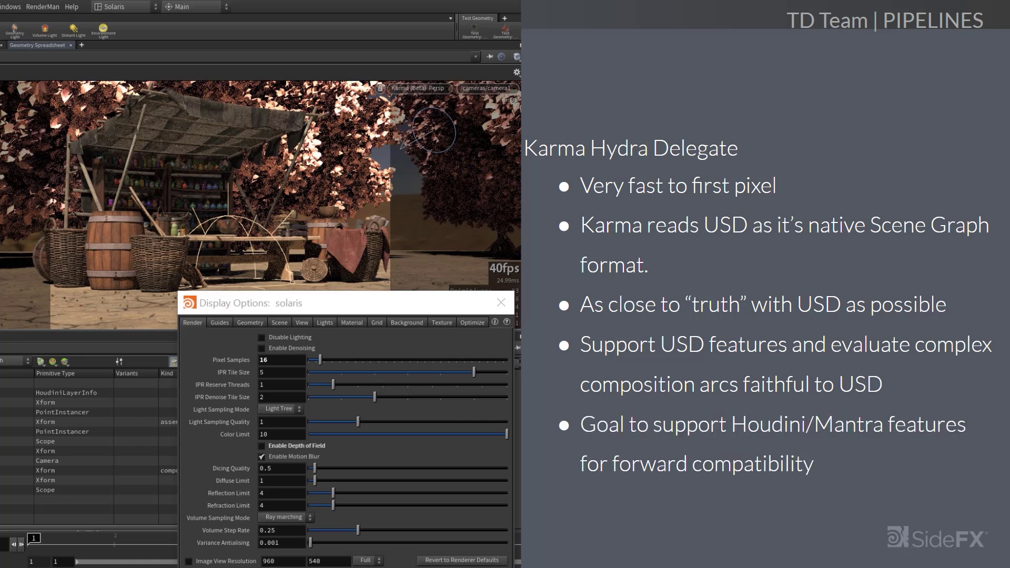
left_click(746, 422)
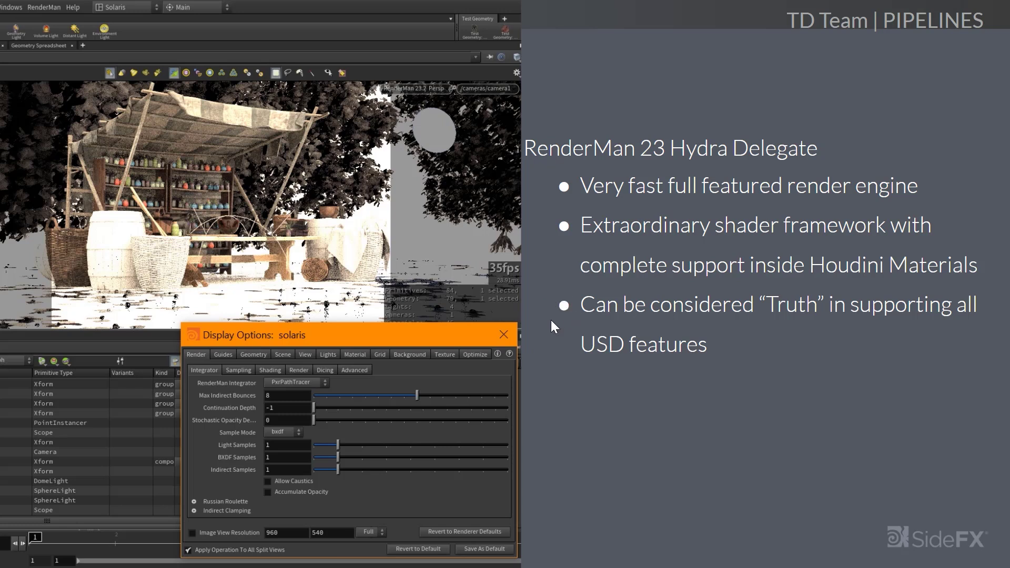
key("Right")
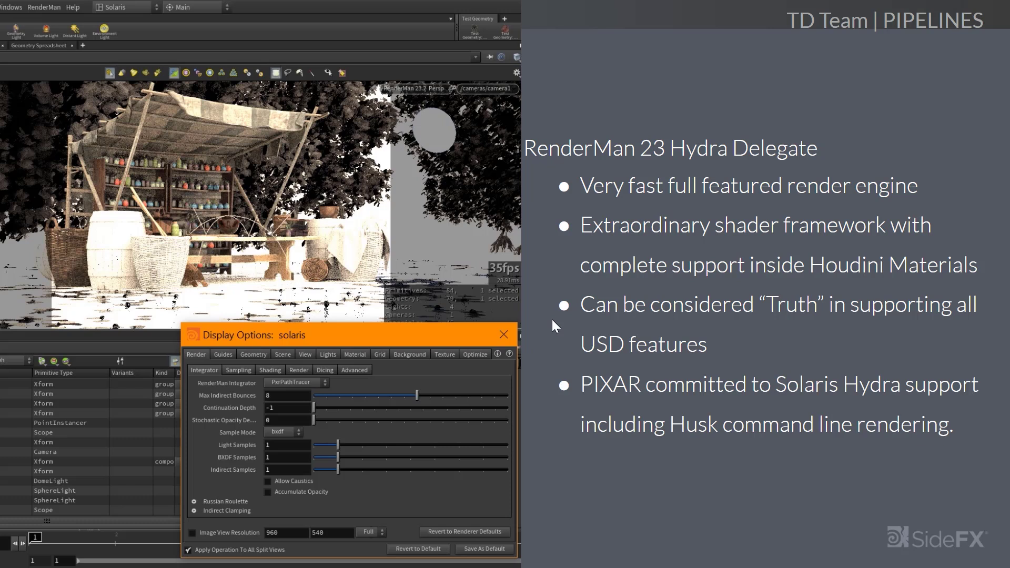
key("Right")
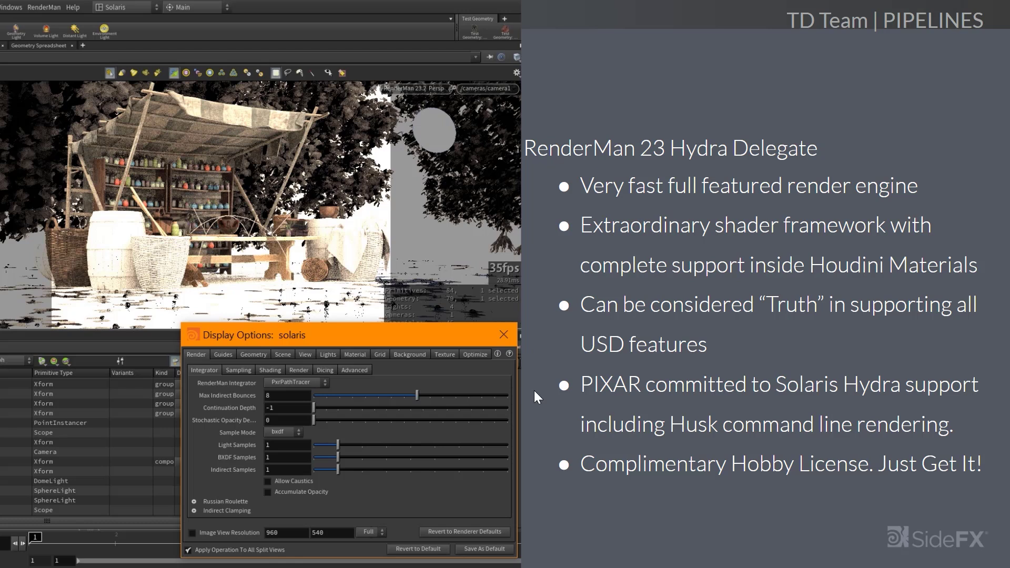
left_click(673, 503)
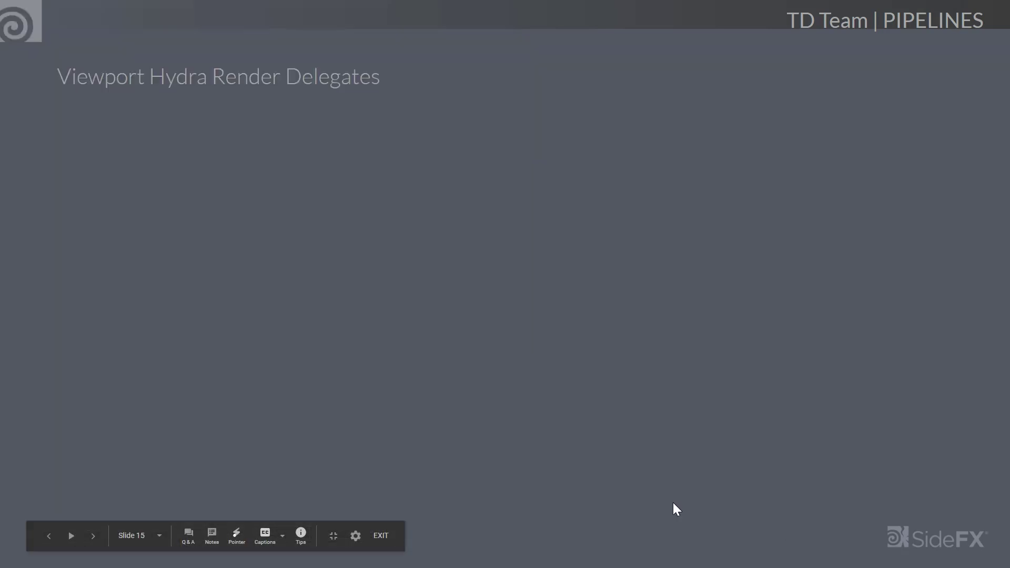
left_click(535, 409)
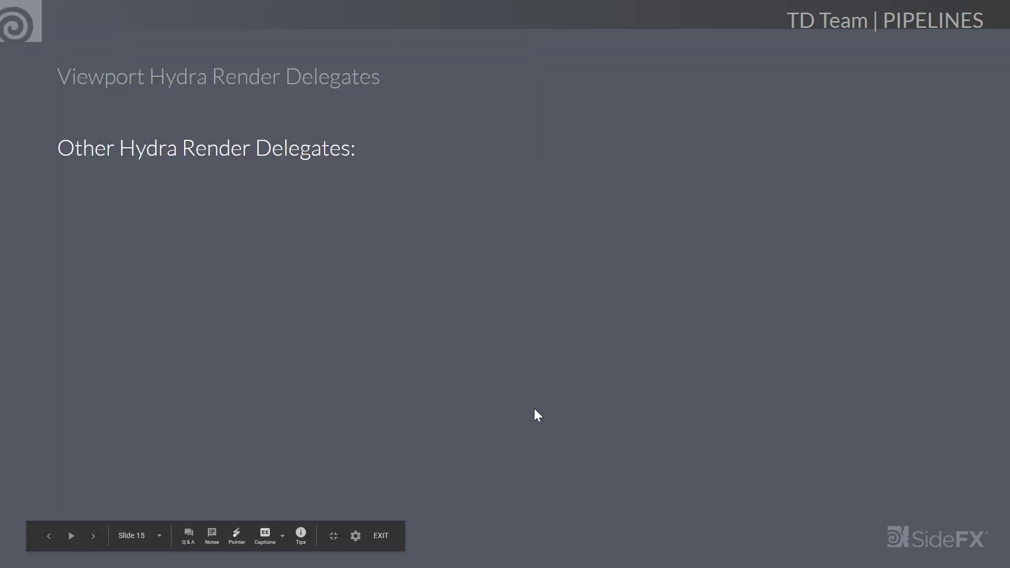
left_click(535, 408)
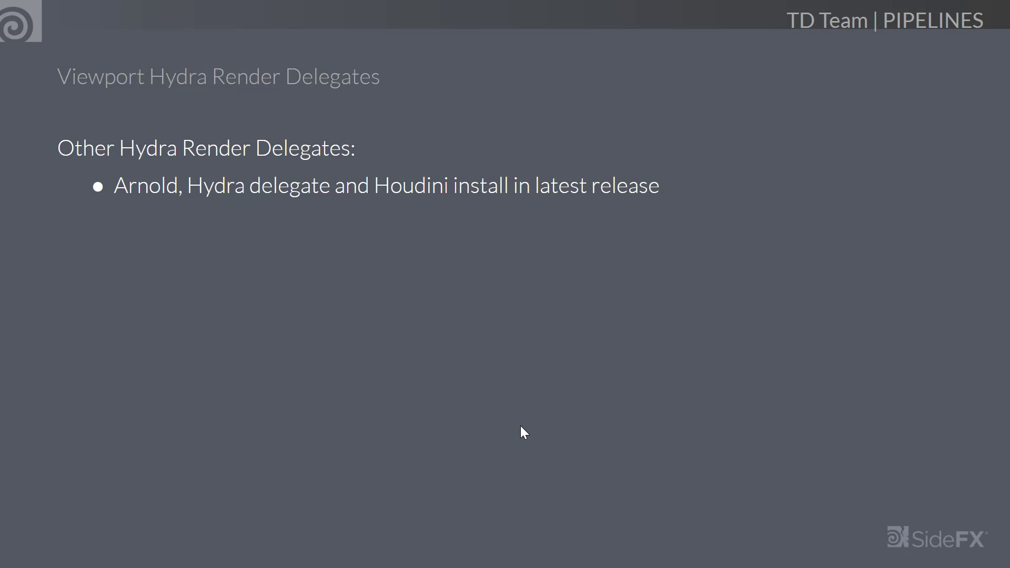
key("Right")
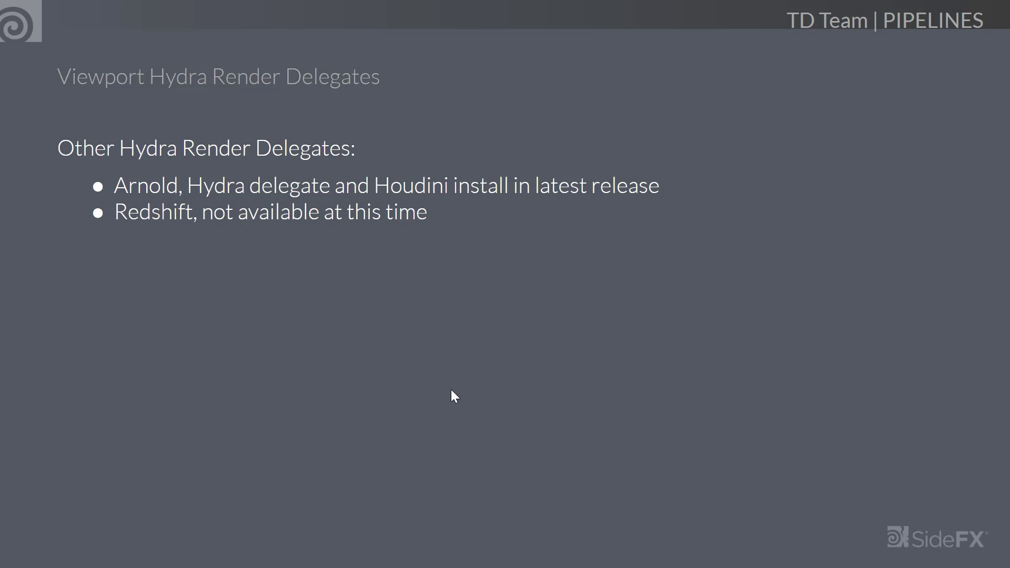
key("Right")
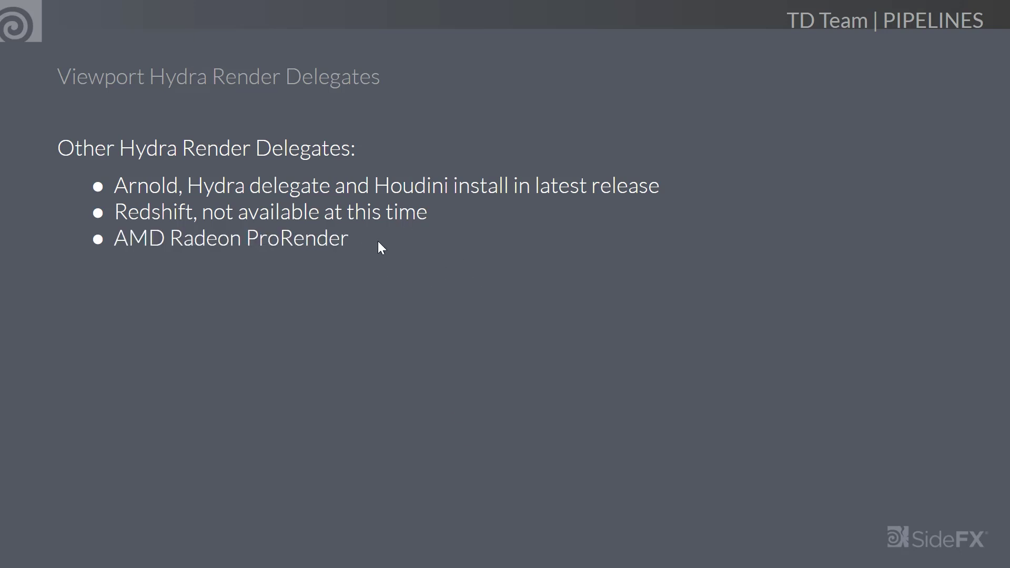
key("Right")
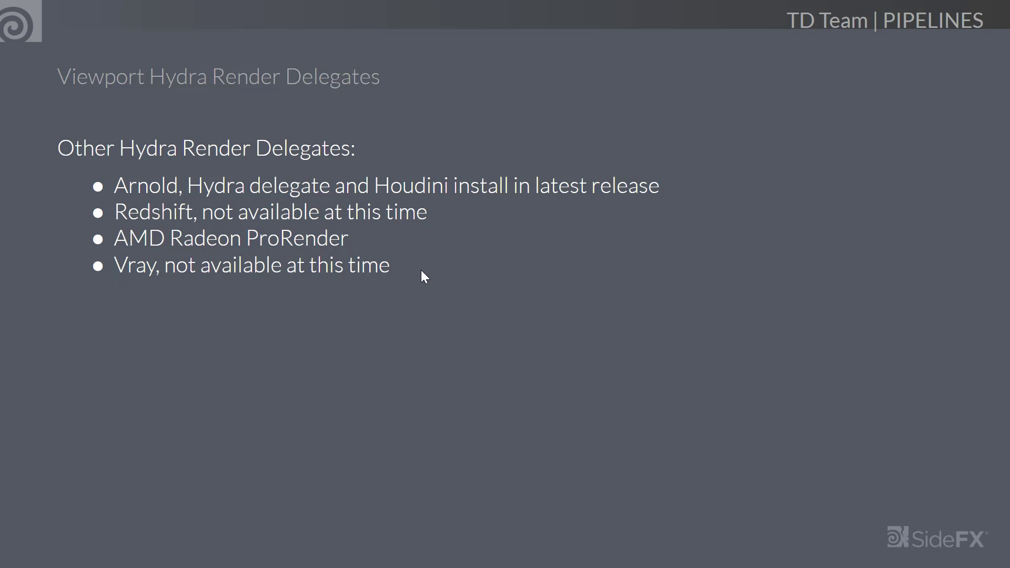
key("Right")
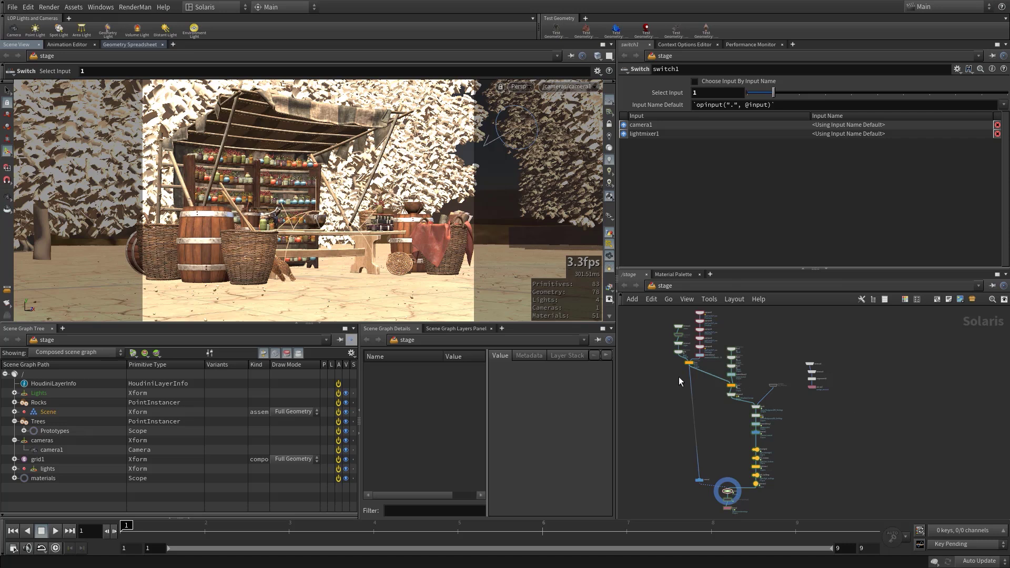
- Examine the upper part of the stage network, from the scene references and tree imports through the Trees and Rocks instancers
scroll(679, 379, "up", 5)
scroll(695, 465, "up", 5)
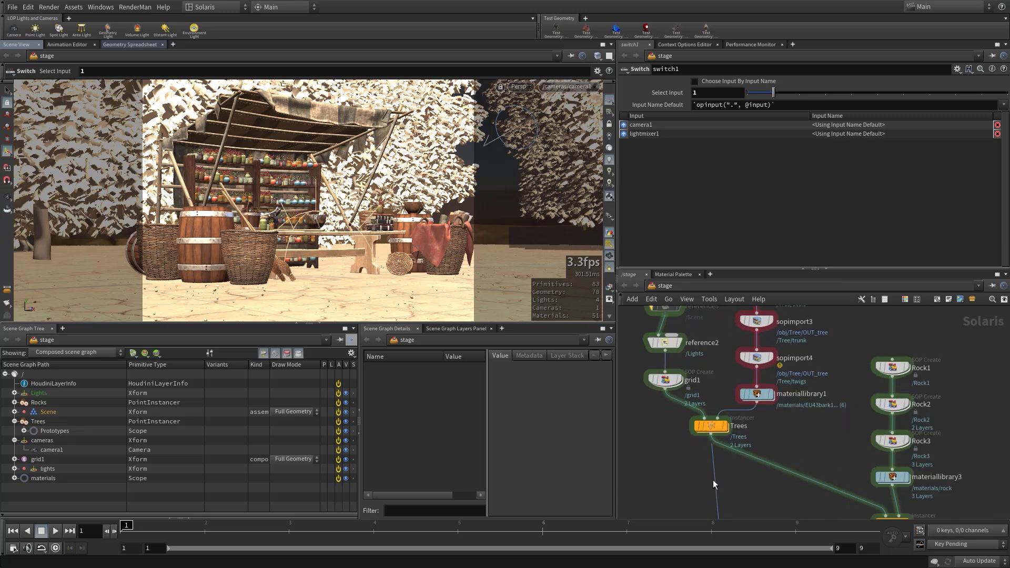
scroll(679, 498, "down", 2)
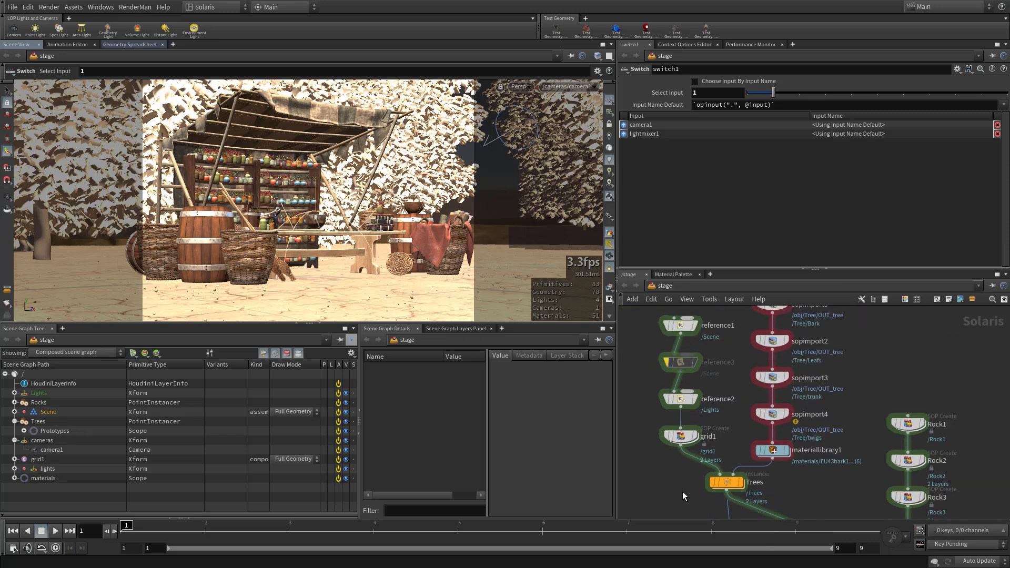
scroll(670, 472, "down", 1)
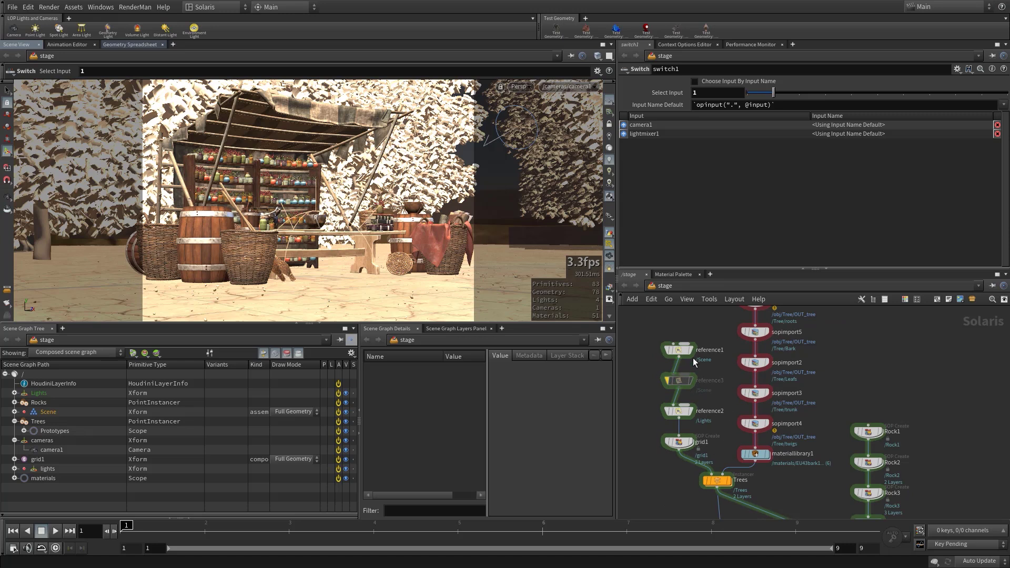
middle_click_drag(820, 472, 684, 475)
scroll(733, 401, "up", 3)
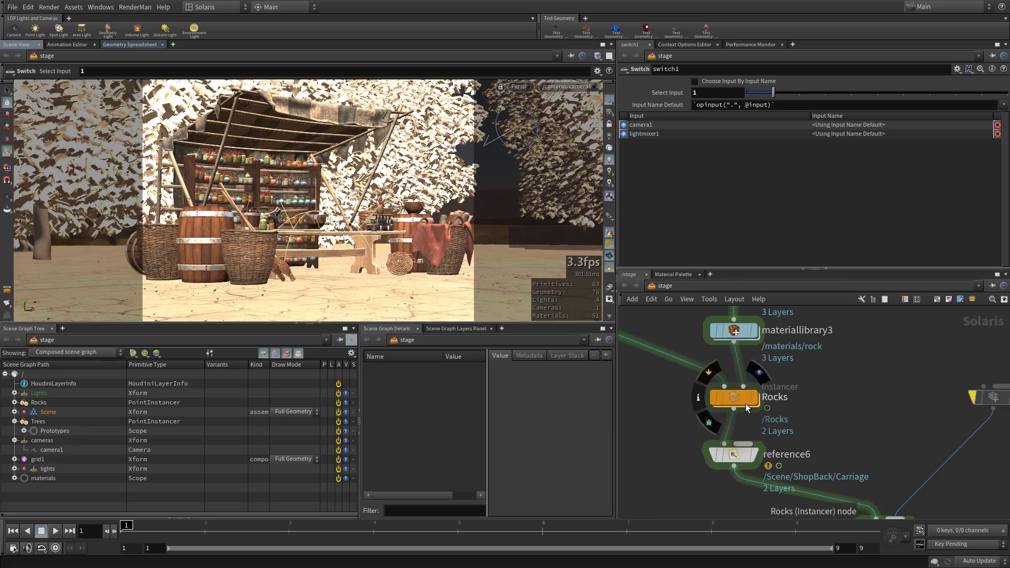
mouse_move(755, 385)
scroll(750, 405, "down", 3)
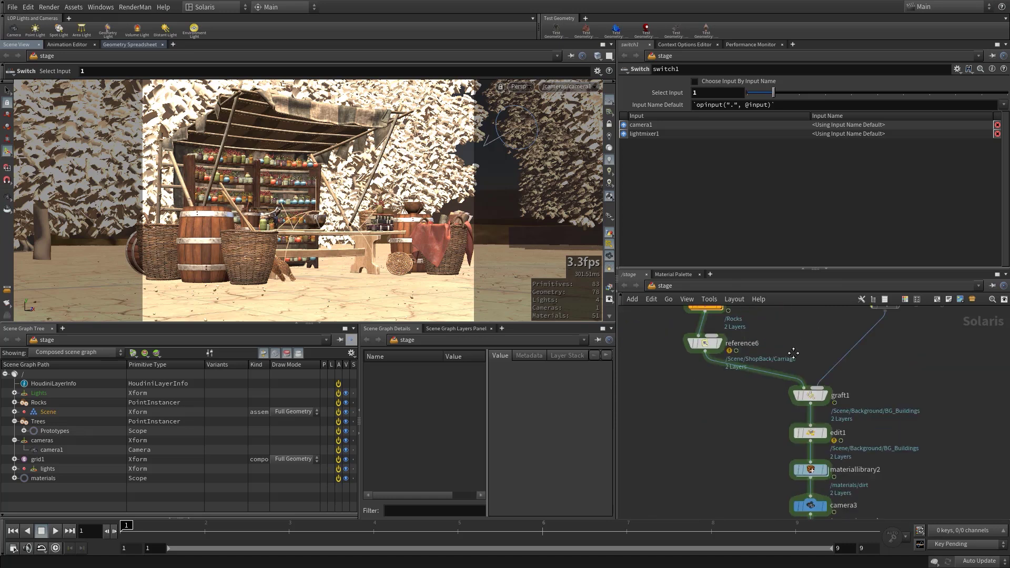
- Examine the stage network downstream of reference6, covering the graft1, edit1, materiallibrary2, camera3 and light nodes and the BG_Buildings sublayer
middle_click_drag(789, 354, 776, 310)
middle_click_drag(813, 345, 834, 356)
mouse_move(850, 399)
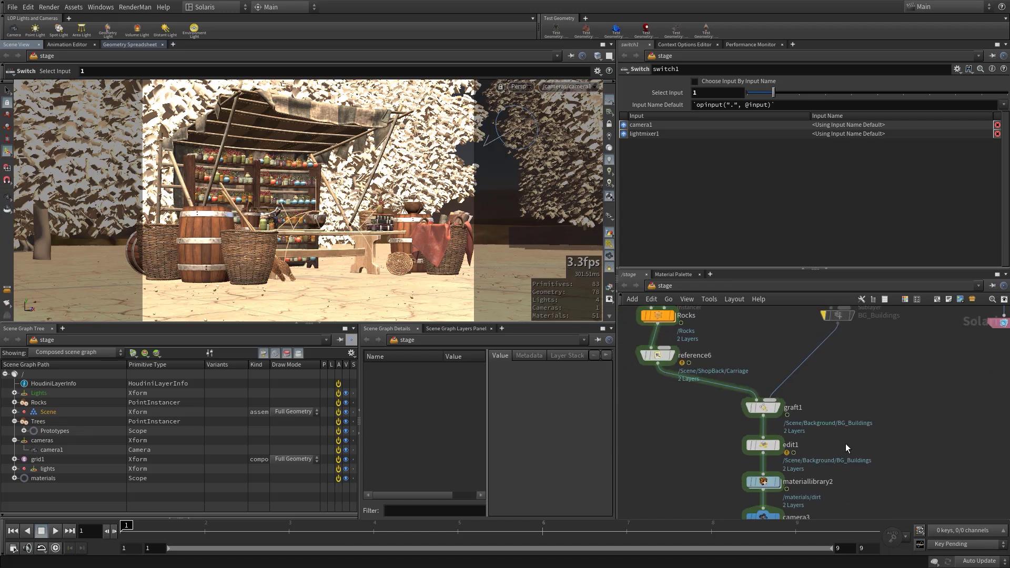
middle_click_drag(860, 471, 857, 442)
middle_click_drag(883, 386, 821, 347)
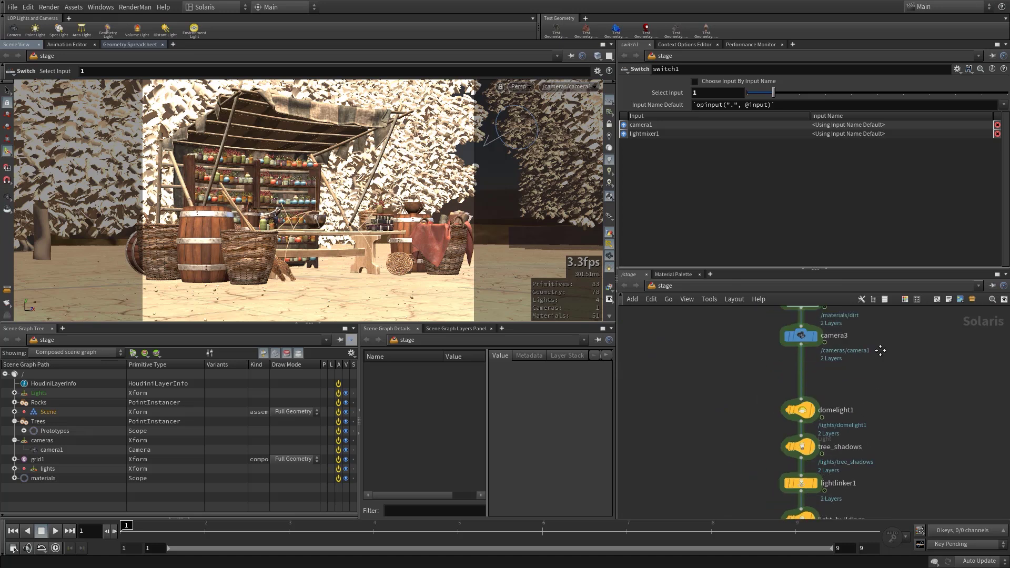
middle_click_drag(835, 418, 861, 529)
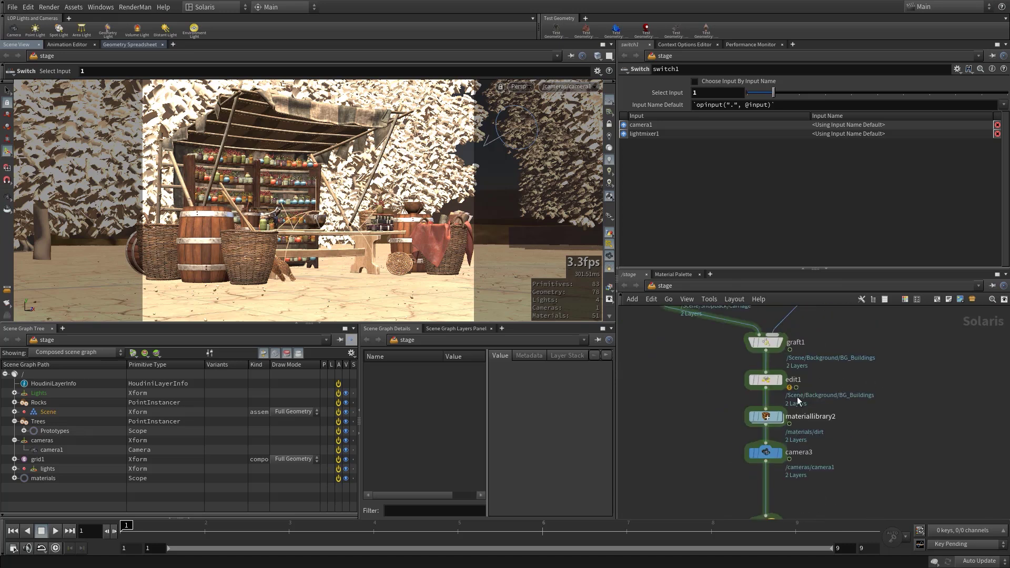
mouse_move(739, 403)
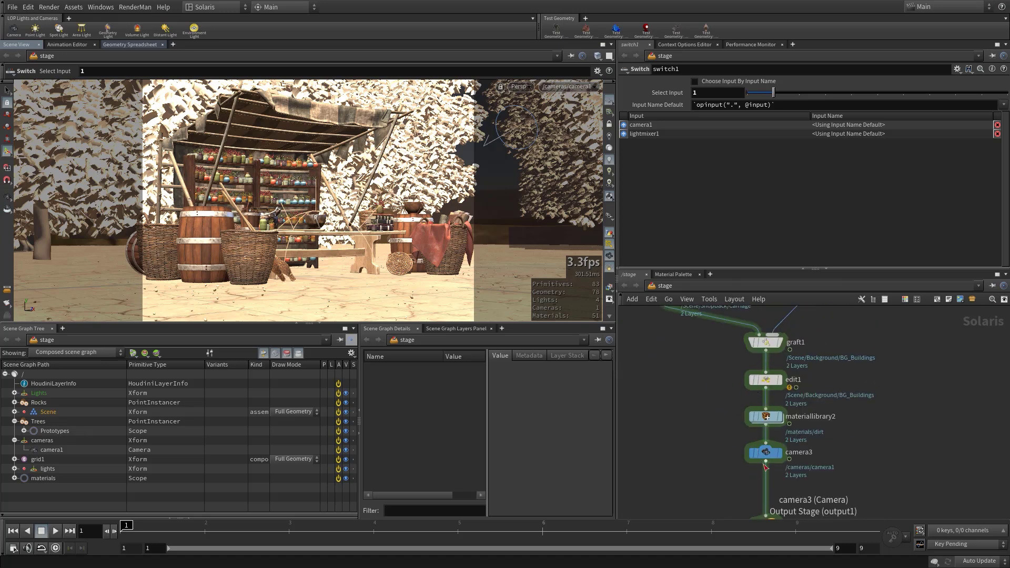
scroll(708, 440, "down", 3)
scroll(753, 428, "up", 2)
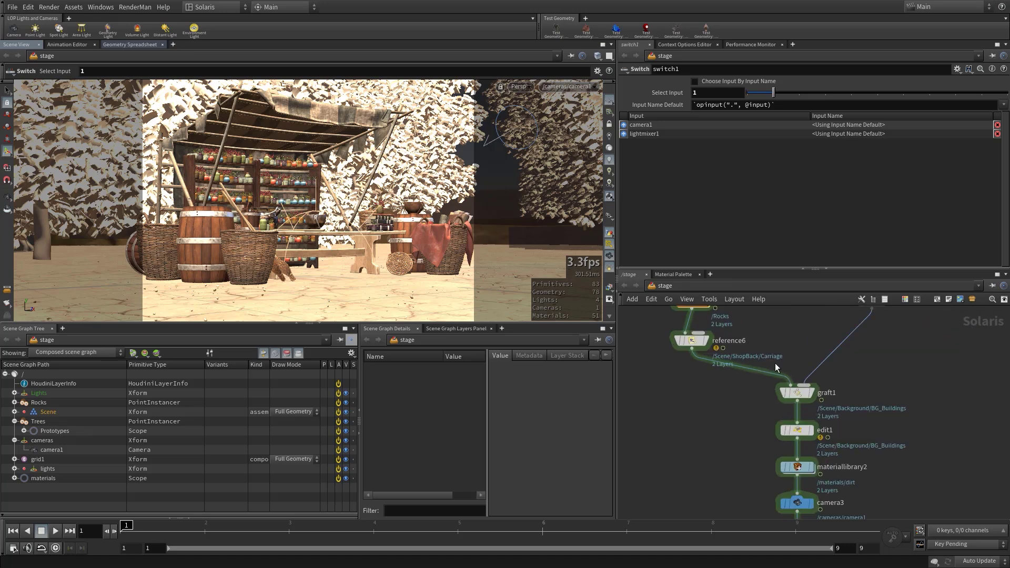
middle_click_drag(776, 367, 684, 396)
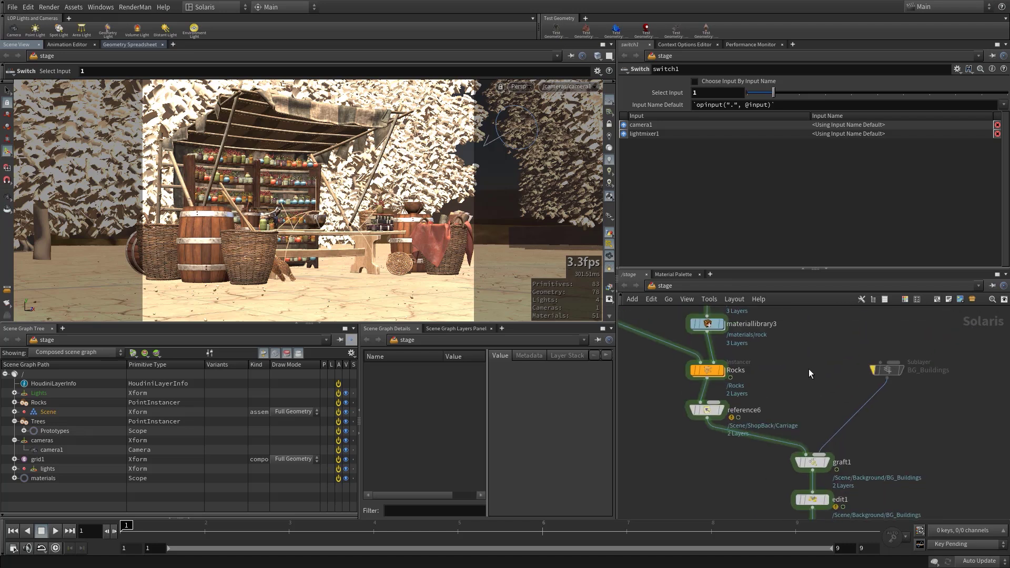
- Examine the node chain from Rock2 and Rock3 through the Rocks instancer and graft1 down to camera3
middle_click_drag(809, 368, 833, 446)
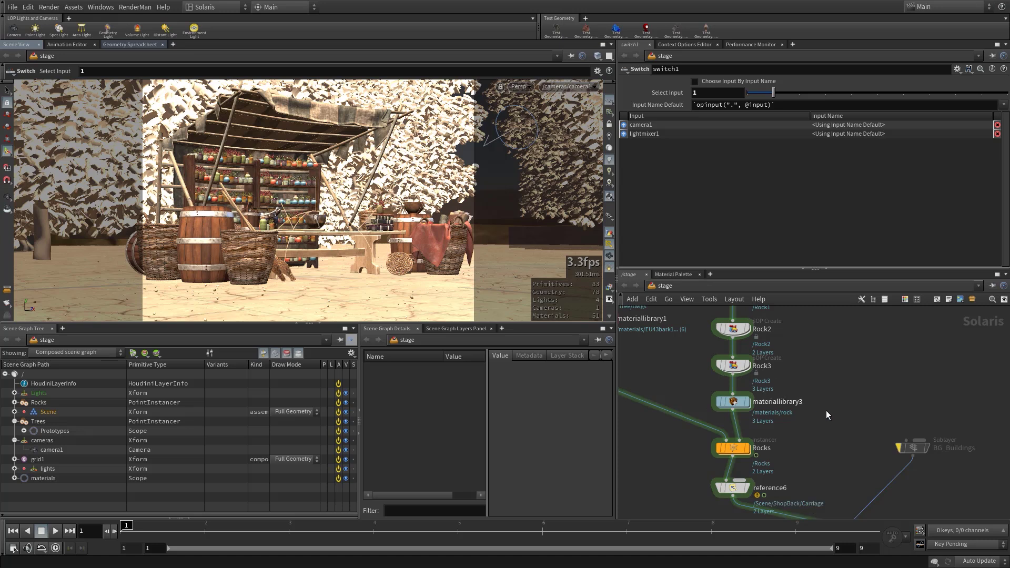
scroll(826, 411, "down", 1)
middle_click_drag(826, 411, 822, 389)
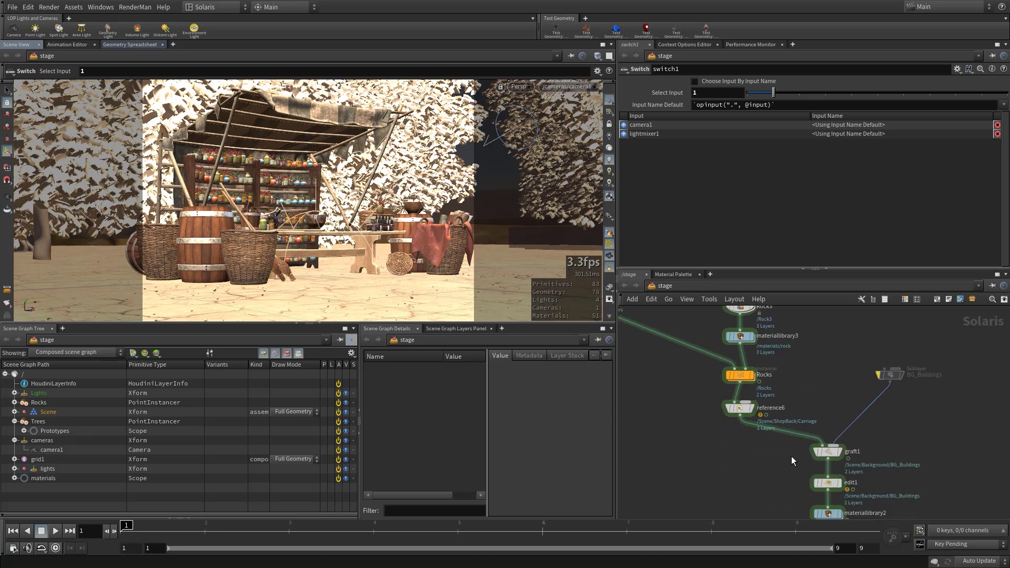
middle_click_drag(791, 456, 758, 443)
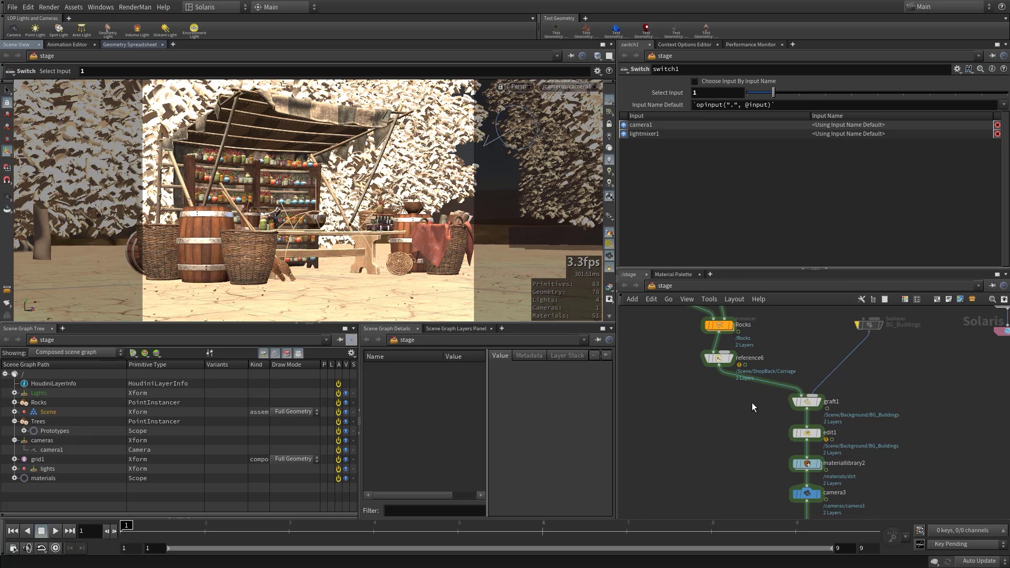
middle_click_drag(741, 459, 774, 415)
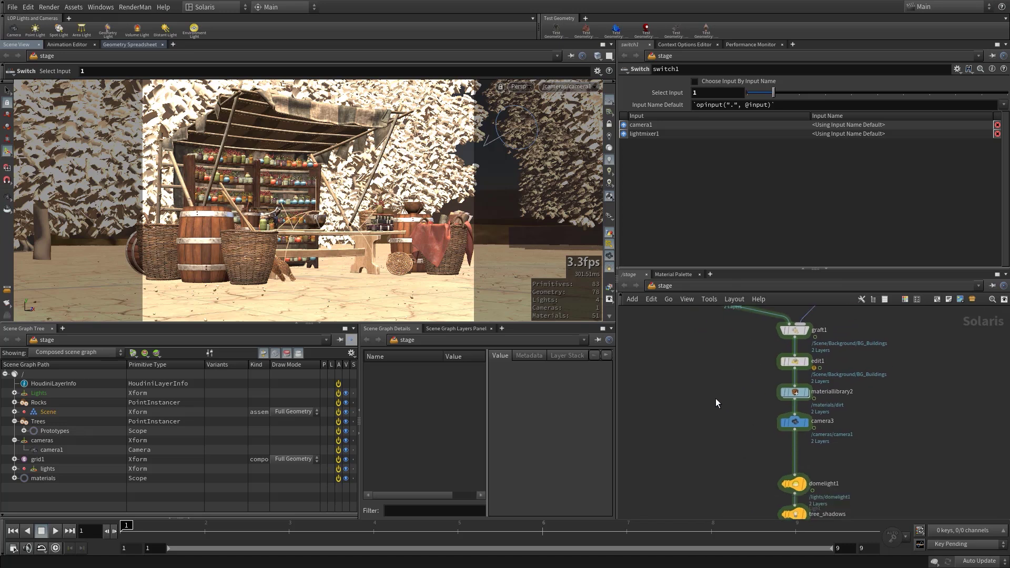
scroll(718, 396, "up", 3)
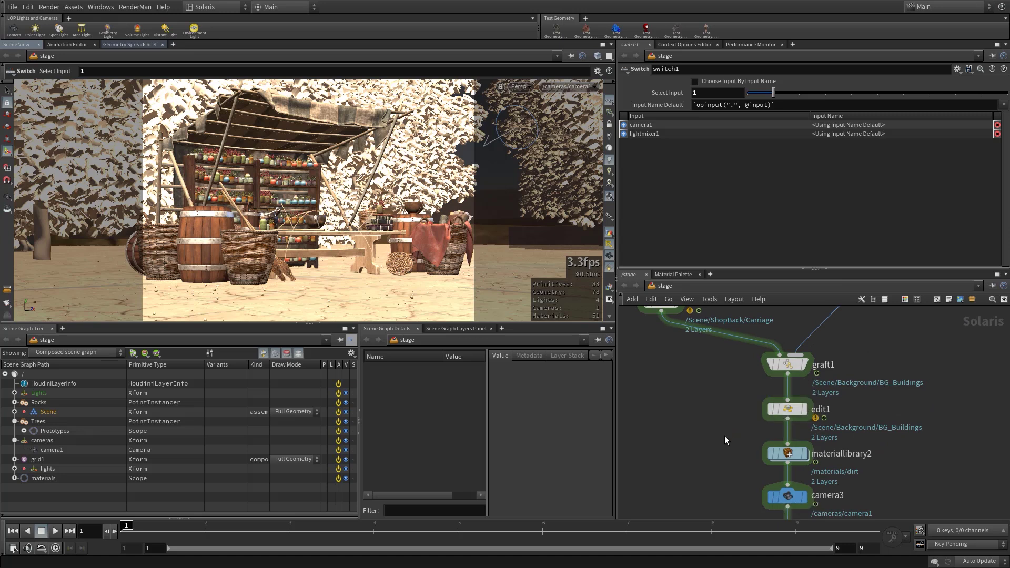
scroll(726, 434, "down", 2)
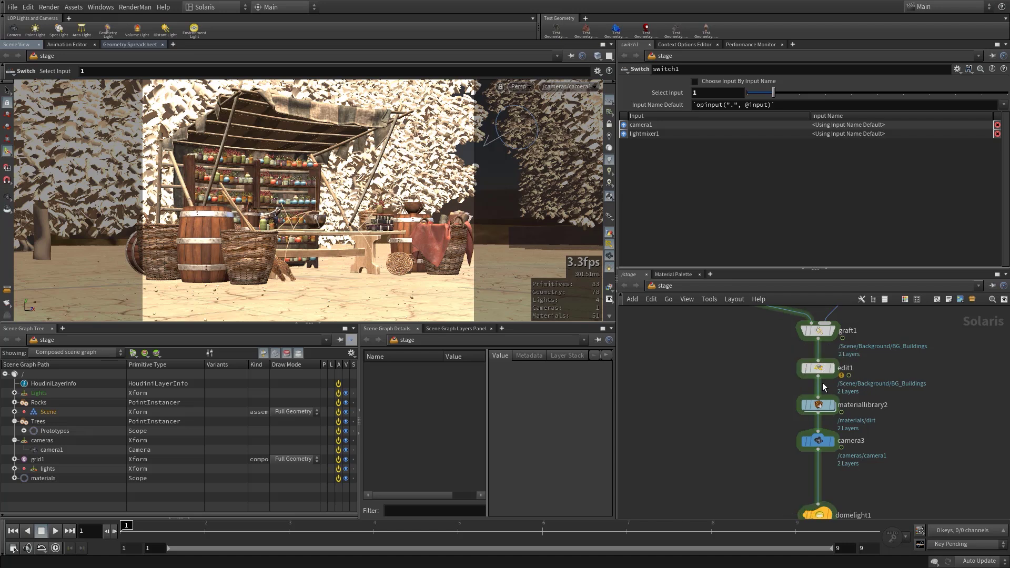
scroll(741, 426, "down", 2)
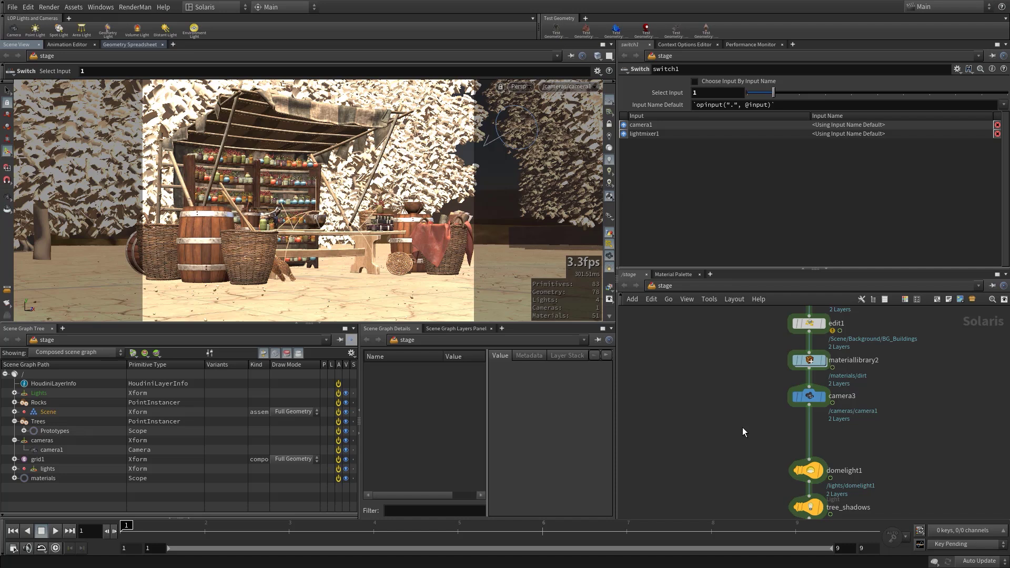
scroll(743, 427, "down", 2)
middle_click_drag(737, 428, 756, 467)
key("h")
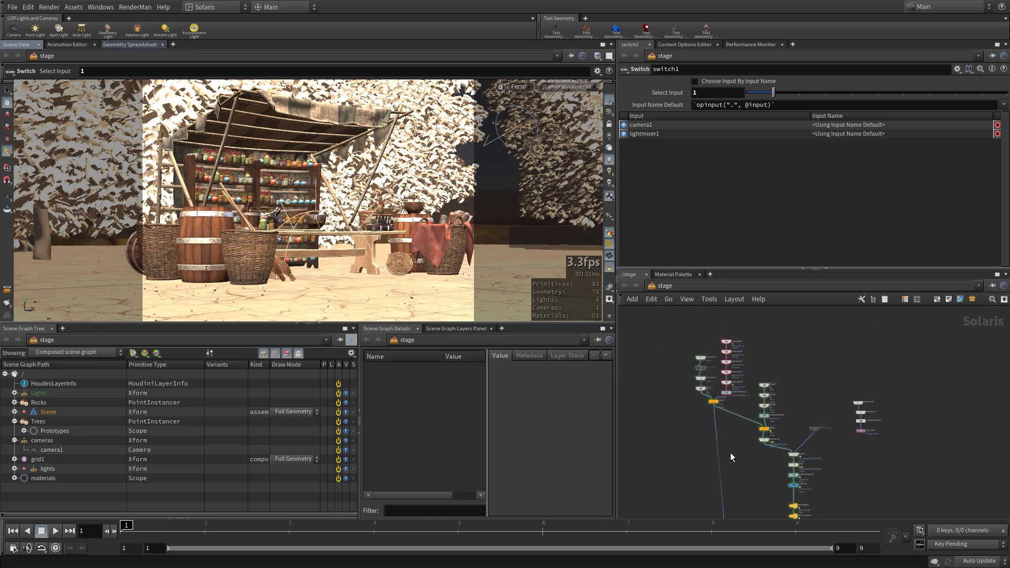
- Examine the lighting section of the network, from domelight1 and tree_shadows through lightlinker1 and light_buildings to lightmixer1
scroll(742, 462, "down", 1)
middle_click_drag(749, 453, 743, 417)
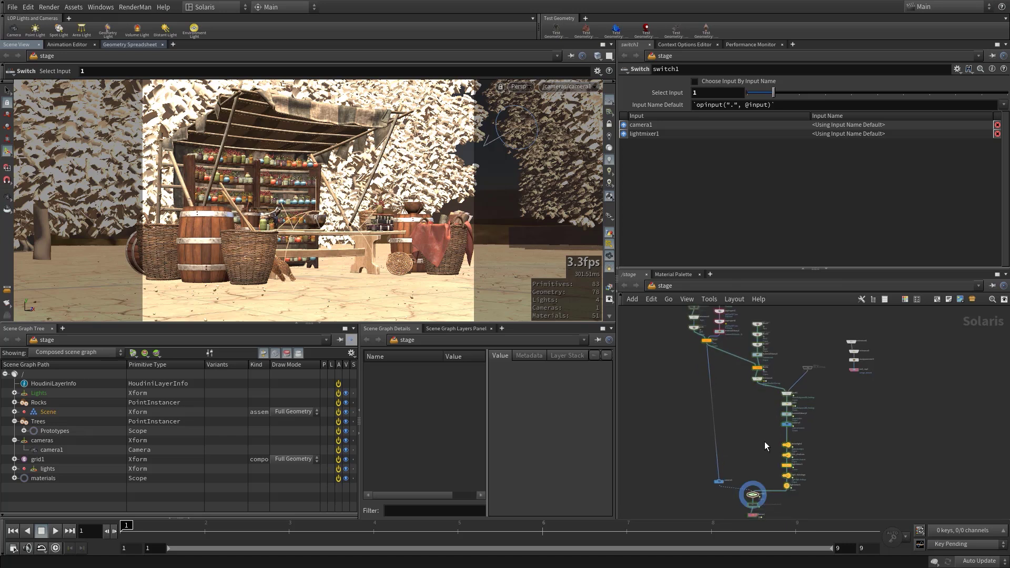
scroll(737, 430, "up", 2)
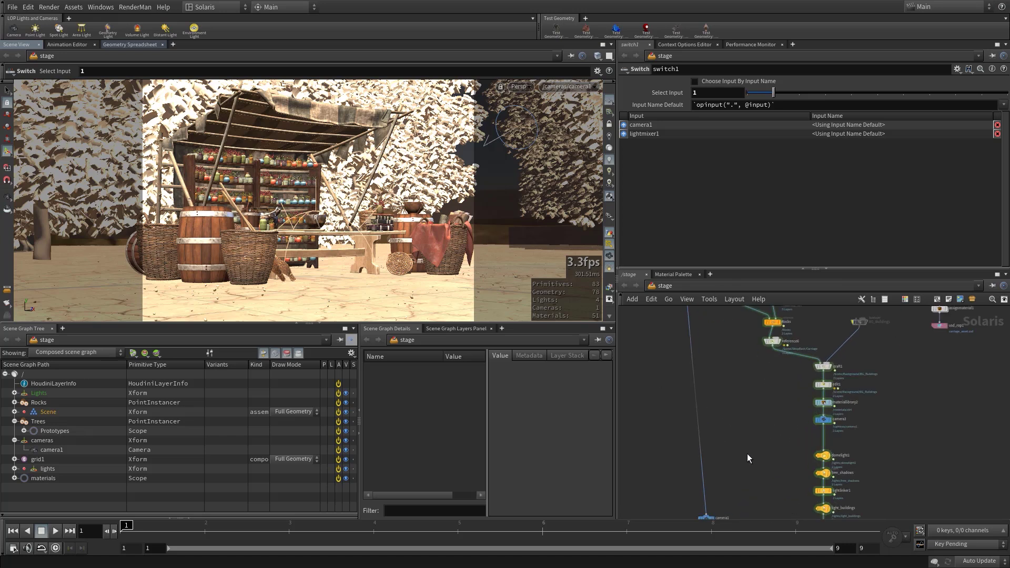
scroll(749, 453, "up", 2)
middle_click_drag(767, 422, 804, 402)
scroll(811, 369, "up", 2)
scroll(783, 415, "up", 2)
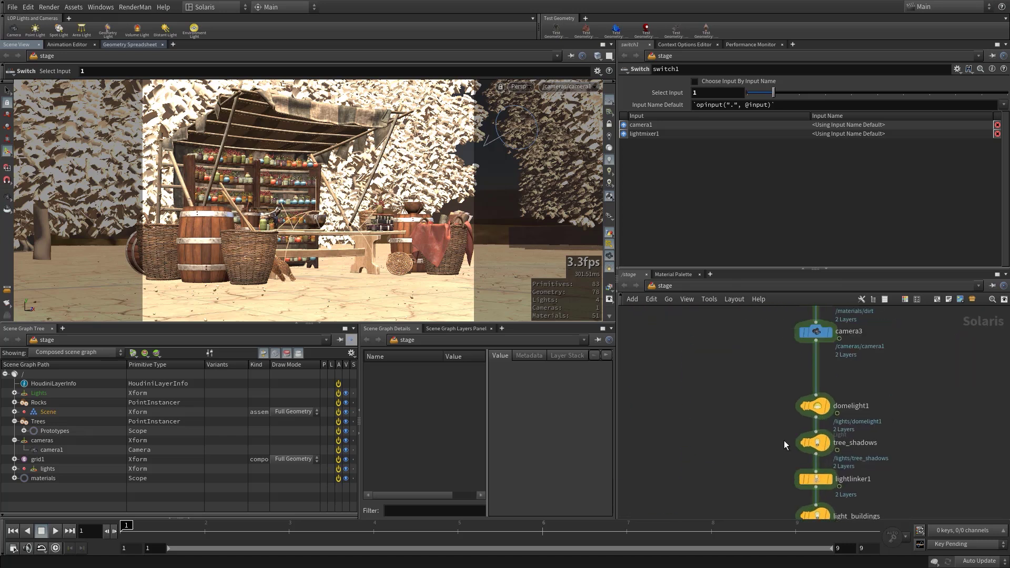
scroll(740, 426, "down", 2)
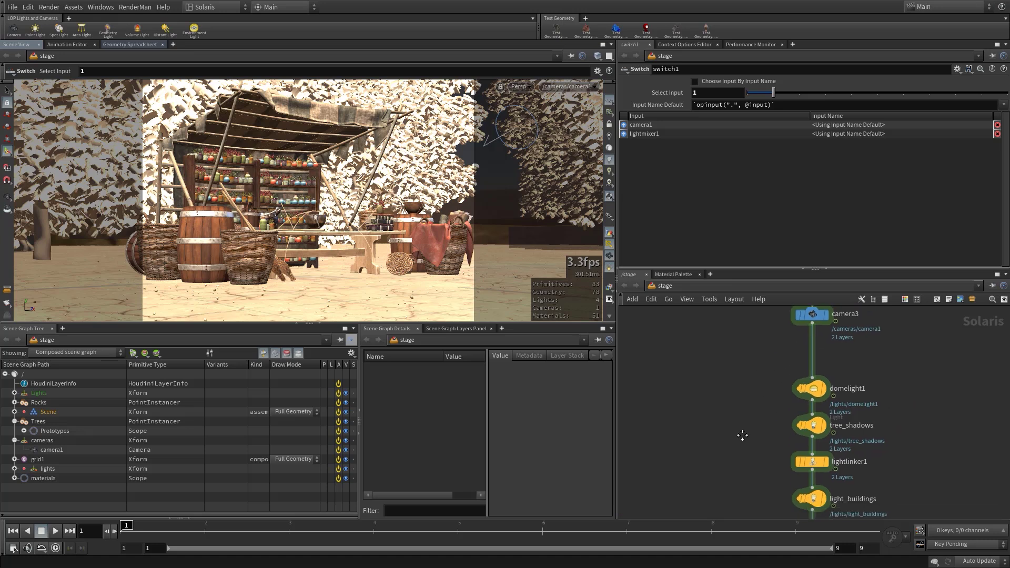
scroll(732, 405, "down", 2)
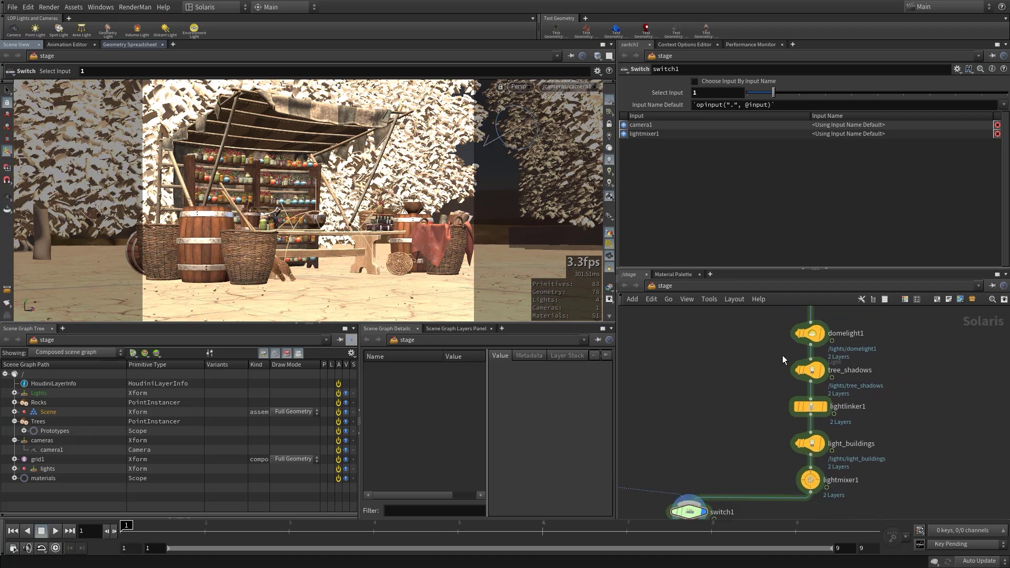
- Inspect the settings of the lightmixer1 Light Mixer and the light_buildings light
scroll(764, 488, "up", 1)
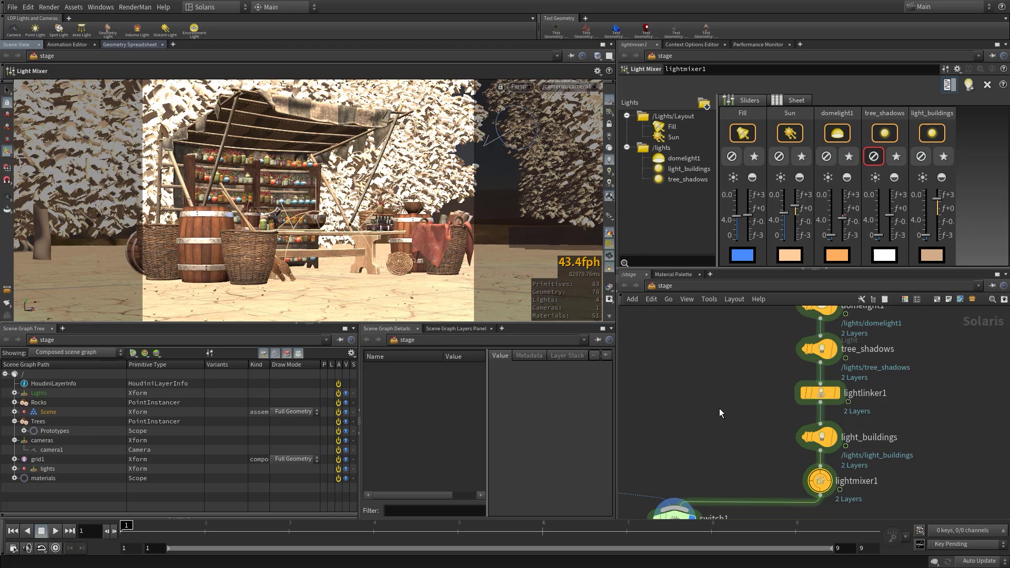
scroll(711, 416, "down", 2)
middle_click_drag(707, 419, 742, 385)
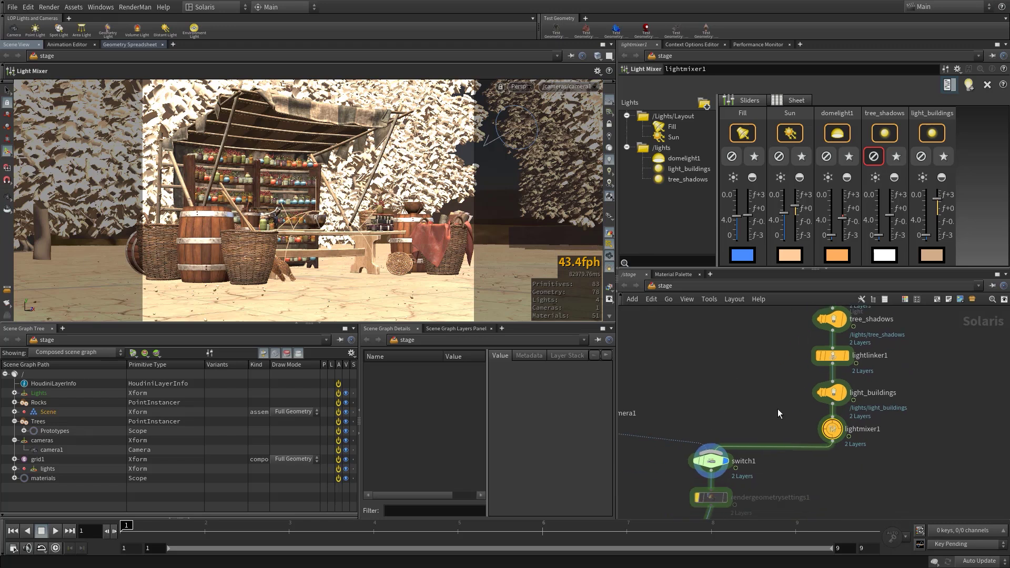
left_click(834, 395)
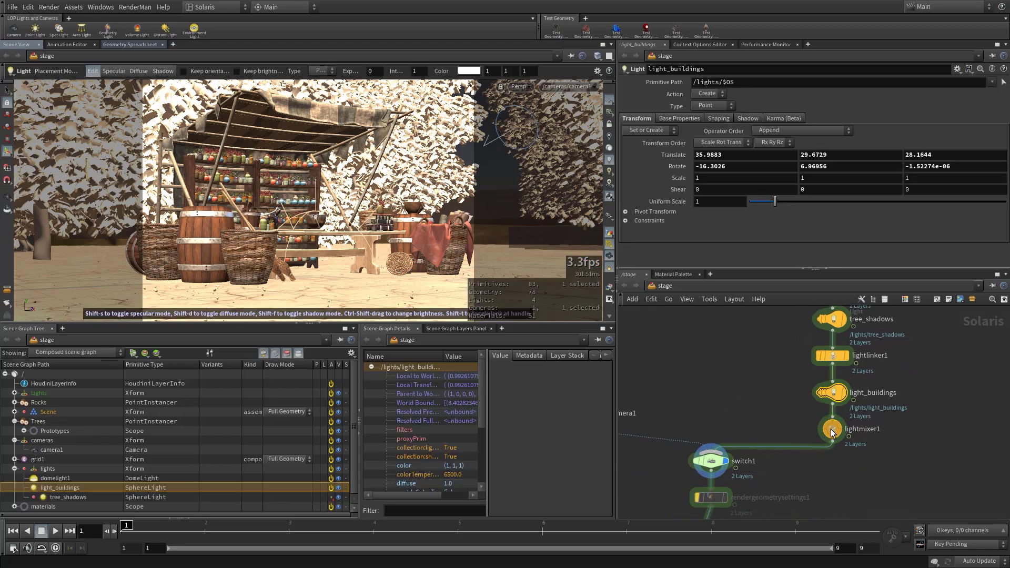
left_click(833, 431)
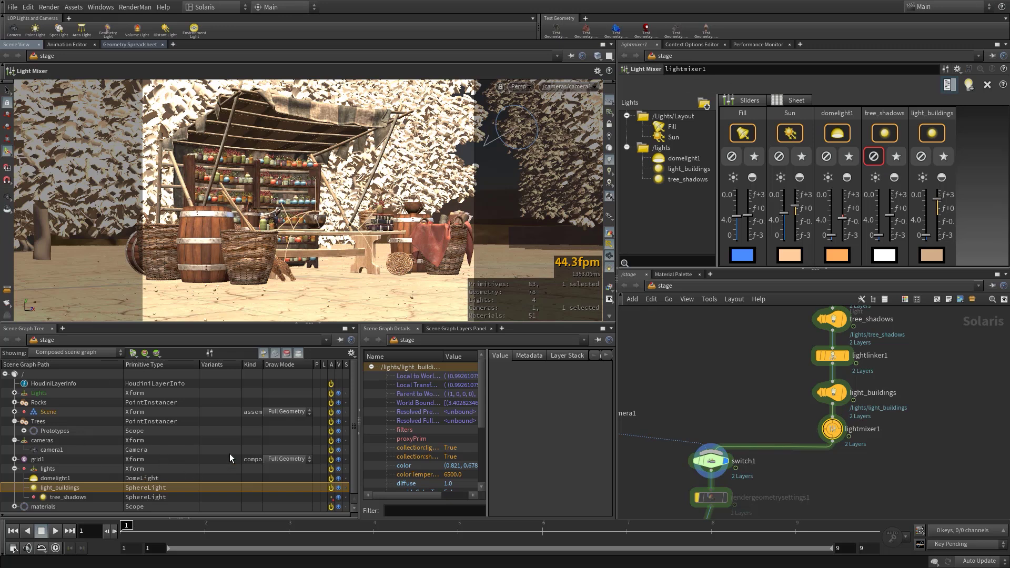
middle_click_drag(750, 403, 797, 377)
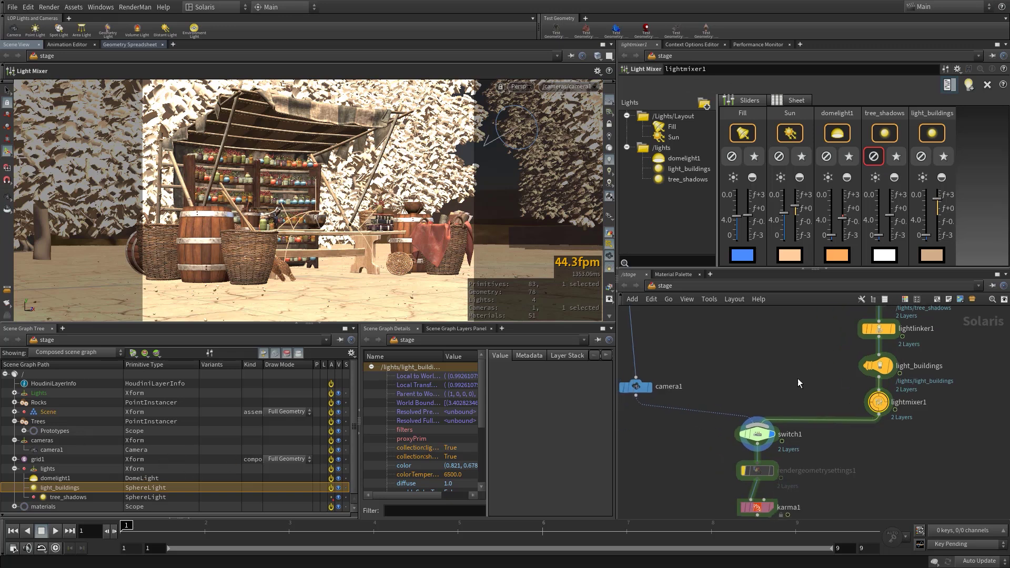
- Inspect the input list of switch1 and the camera1 branch that feeds it
left_click(758, 434)
middle_click_drag(686, 445, 694, 489)
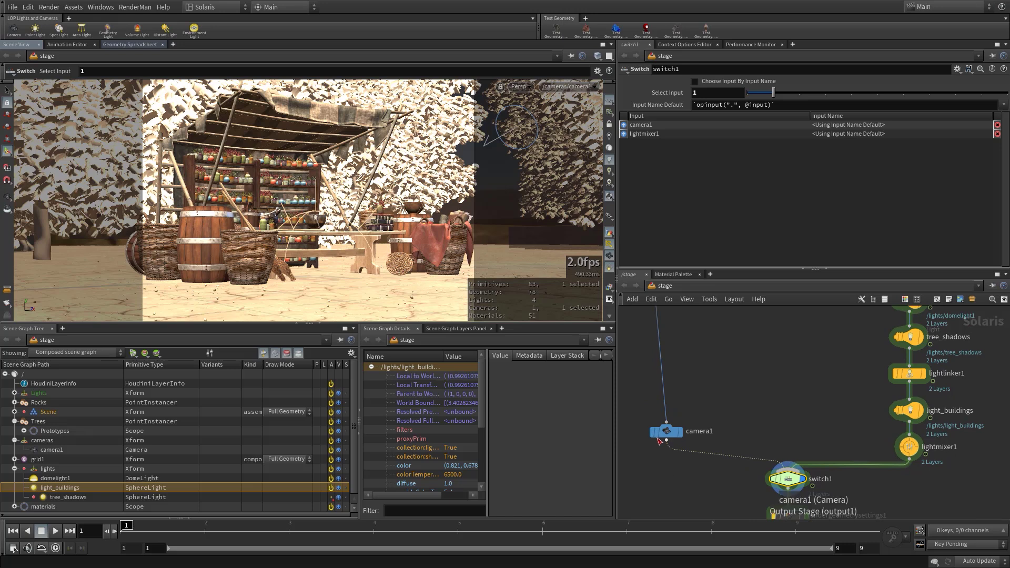
mouse_move(664, 440)
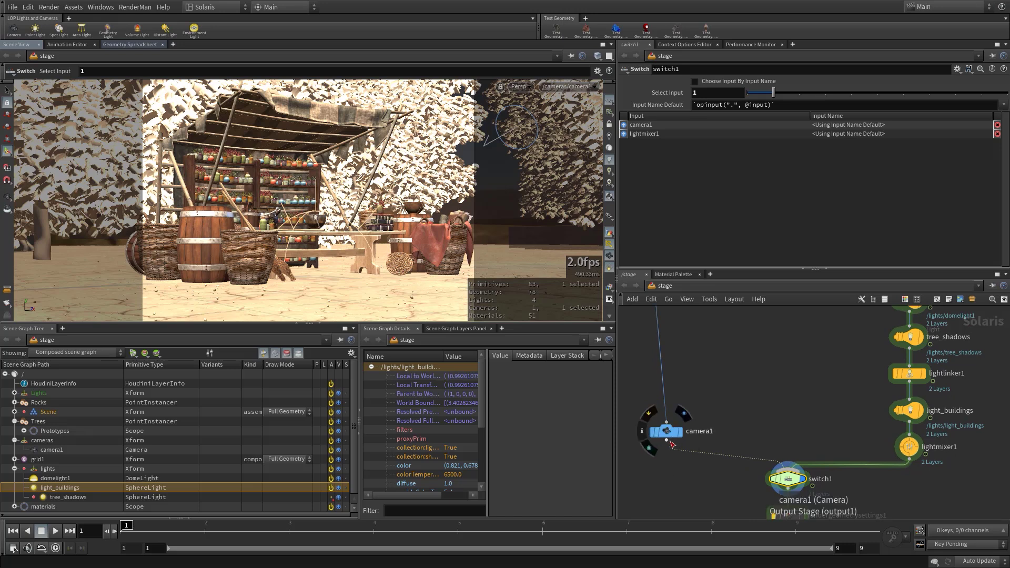
middle_click_drag(679, 500, 672, 453)
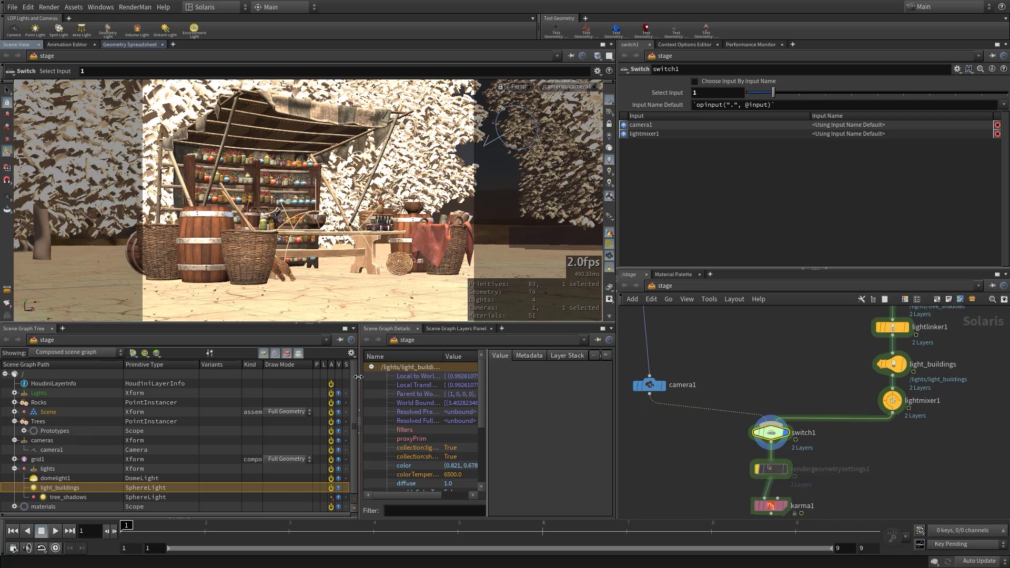
- Widen the Scene Graph Details pane and replace its contents with the Performance Monitor
left_click_drag(360, 376, 252, 377)
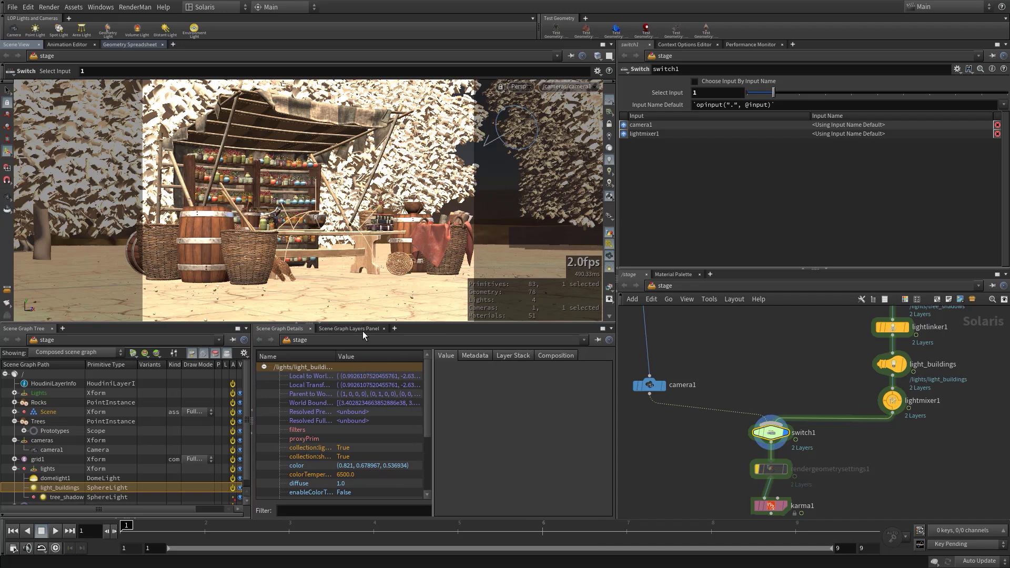
left_click(393, 329)
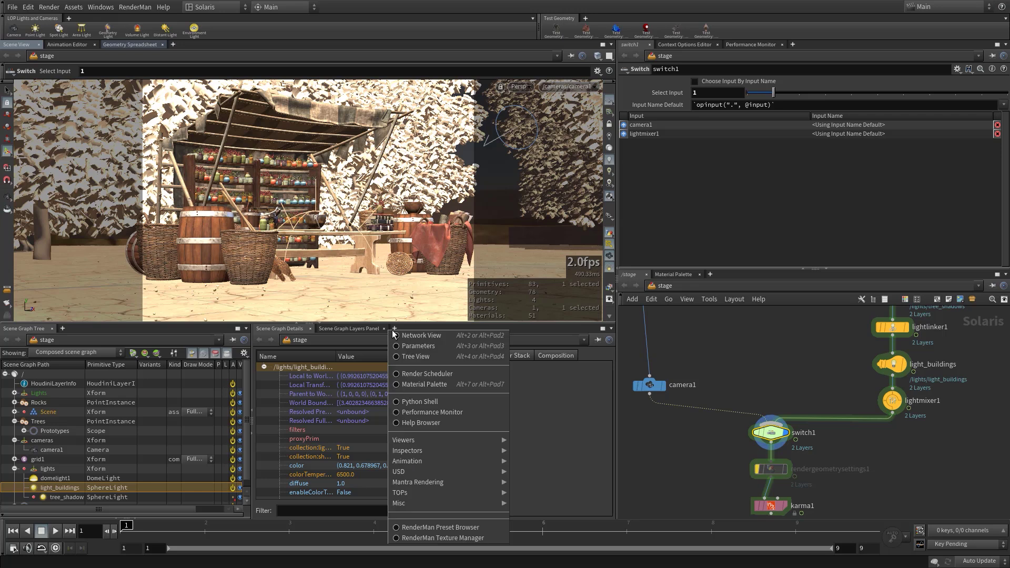
left_click(433, 414)
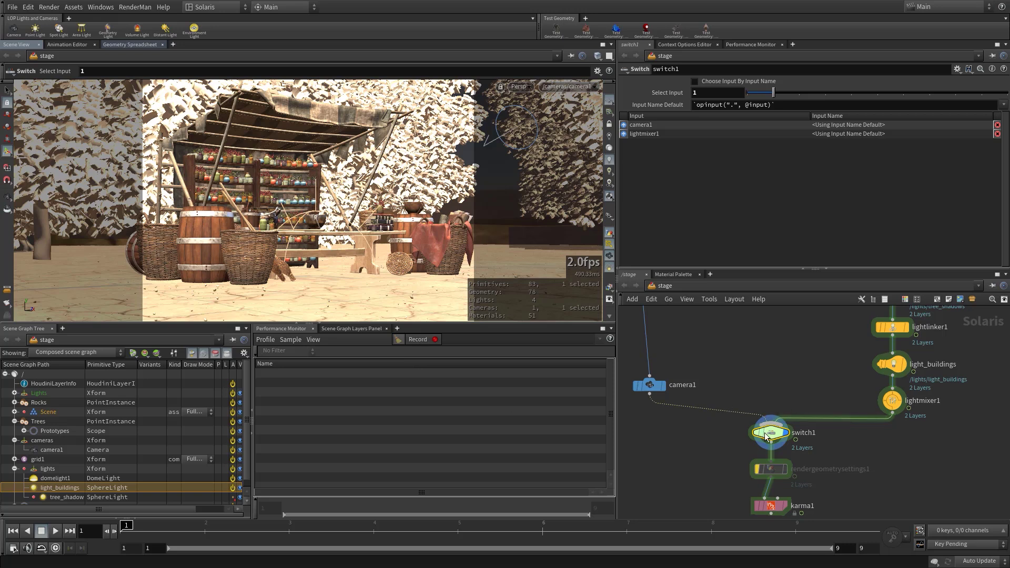
- Start recording a performance profile and set the Select Input of switch1 to 0
scroll(746, 411, "down", 5)
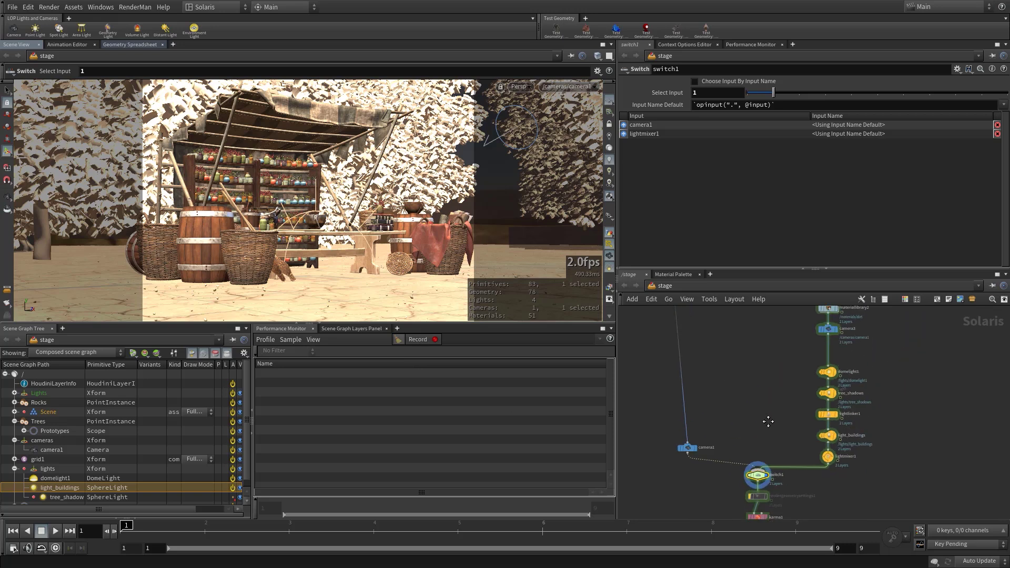
scroll(733, 377, "up", 5)
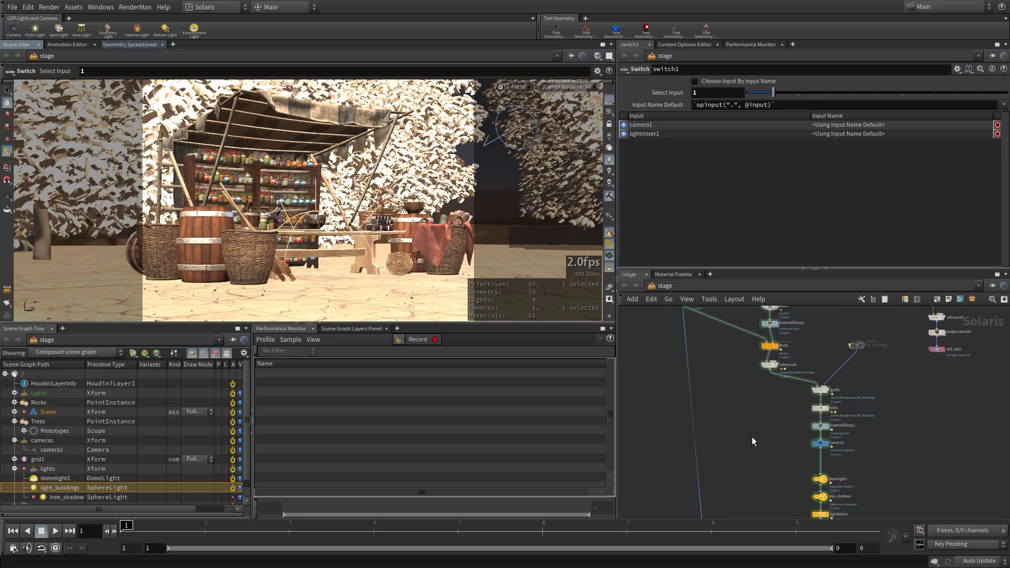
scroll(750, 400, "down", 5)
scroll(727, 404, "up", 8)
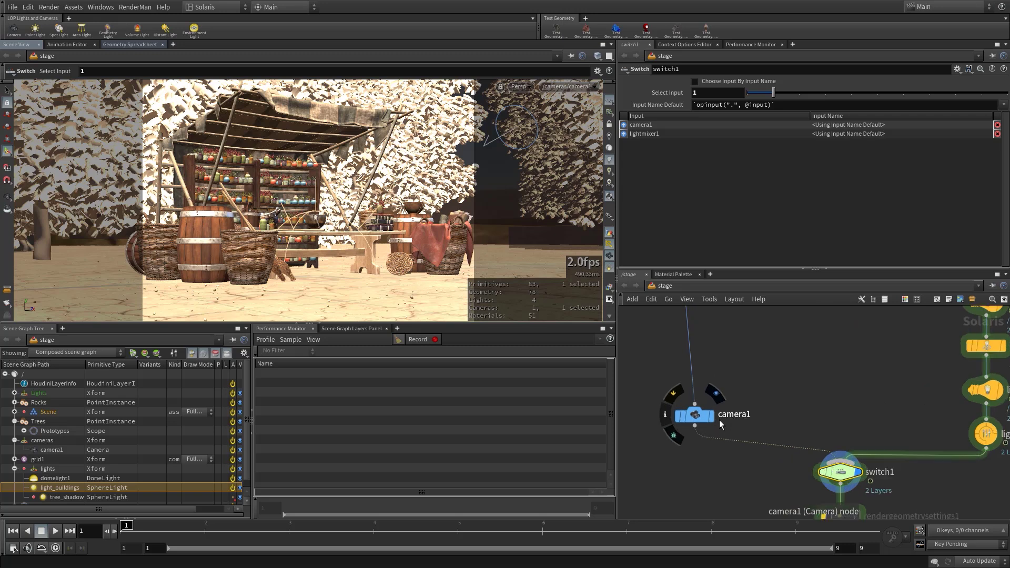
left_click(429, 339)
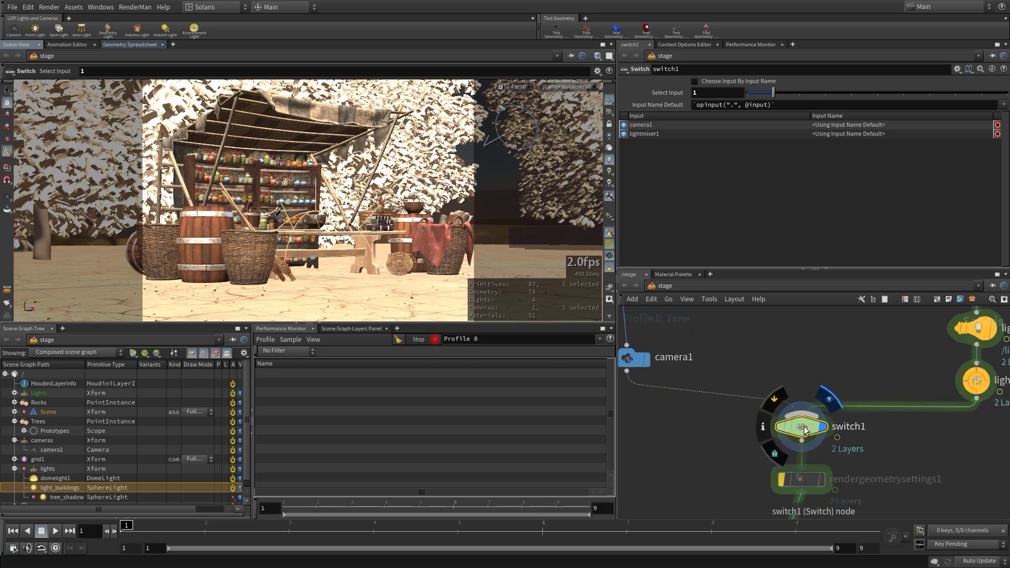
left_click(748, 93)
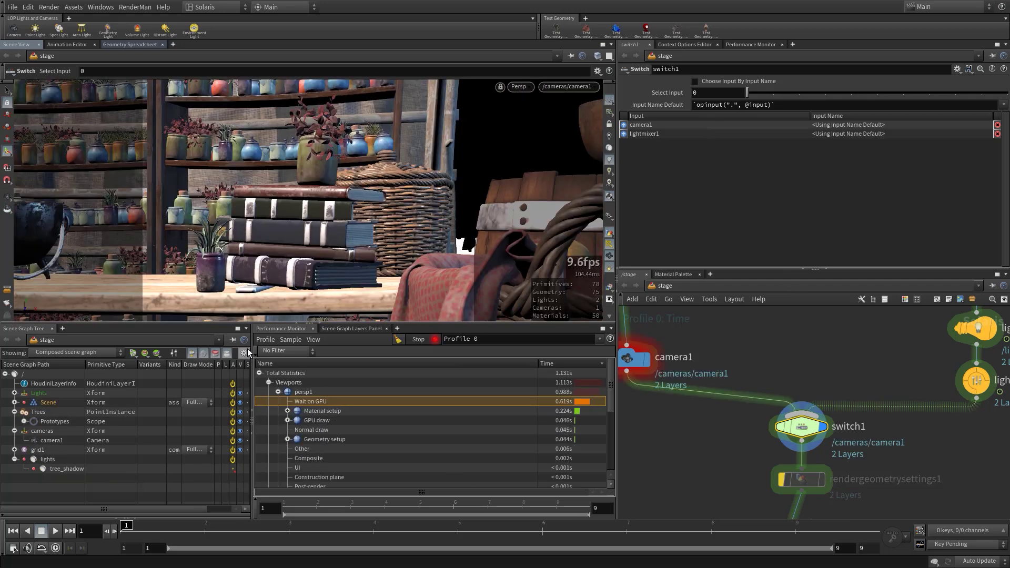
- Collapse the persp1 viewport statistics and expand Nodes and stage to read the cook time of each node
left_click(278, 392)
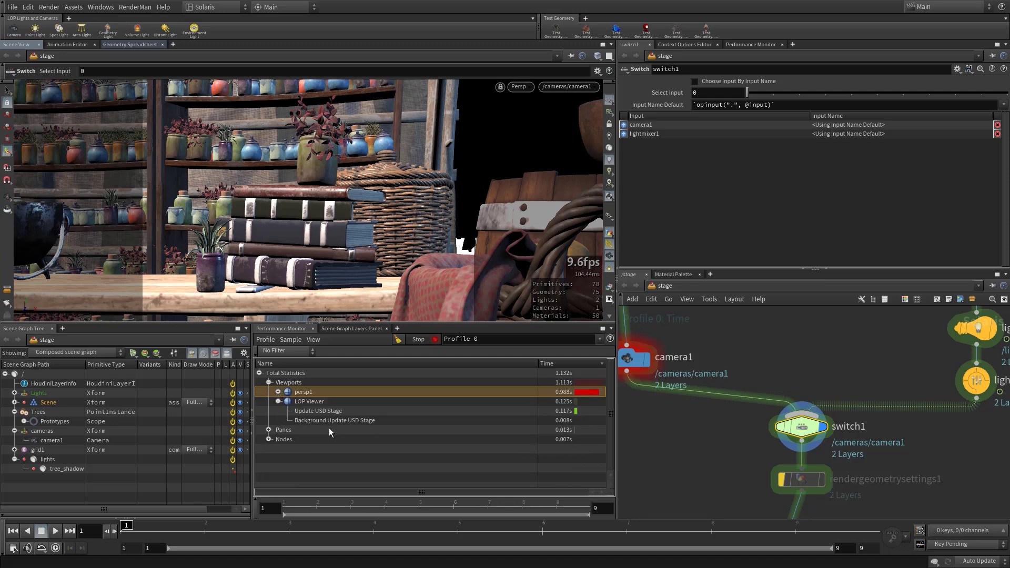
left_click(269, 440)
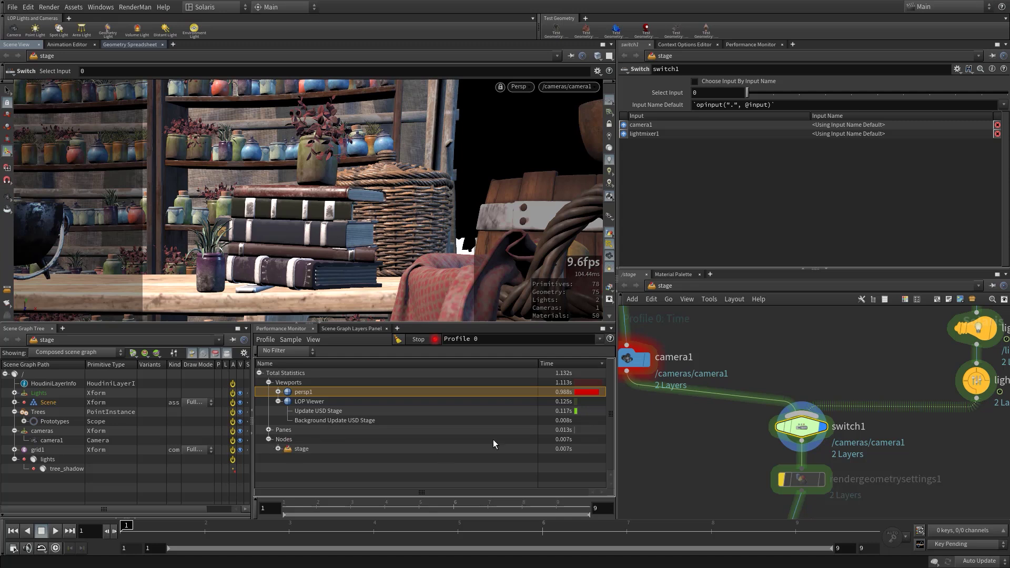
left_click(278, 448)
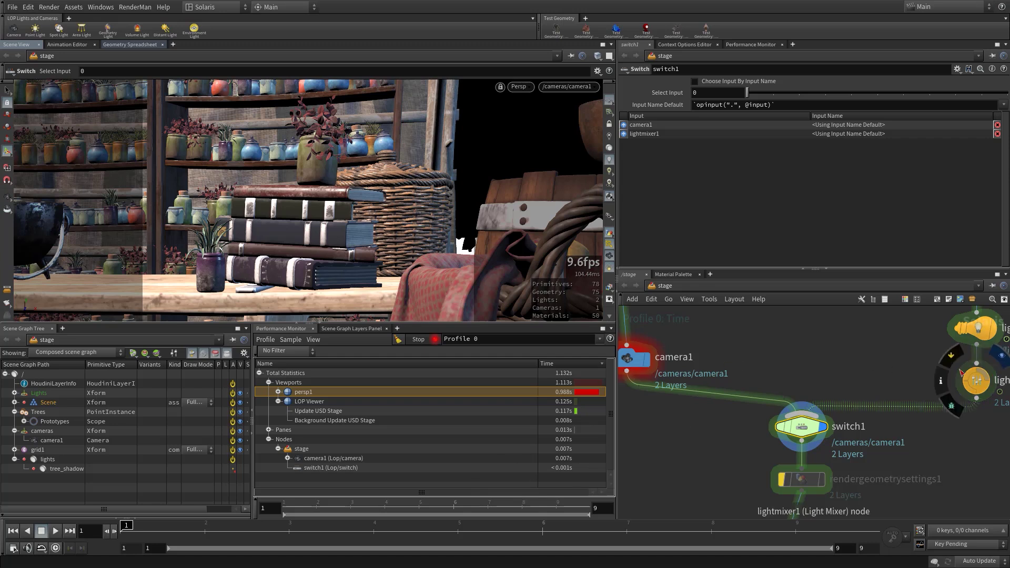
- Delete the node branch running from the rock imports through the grafted buildings and lights to lightmixer1, including BG_Buildings
scroll(710, 363, "down", 2)
scroll(745, 372, "down", 2)
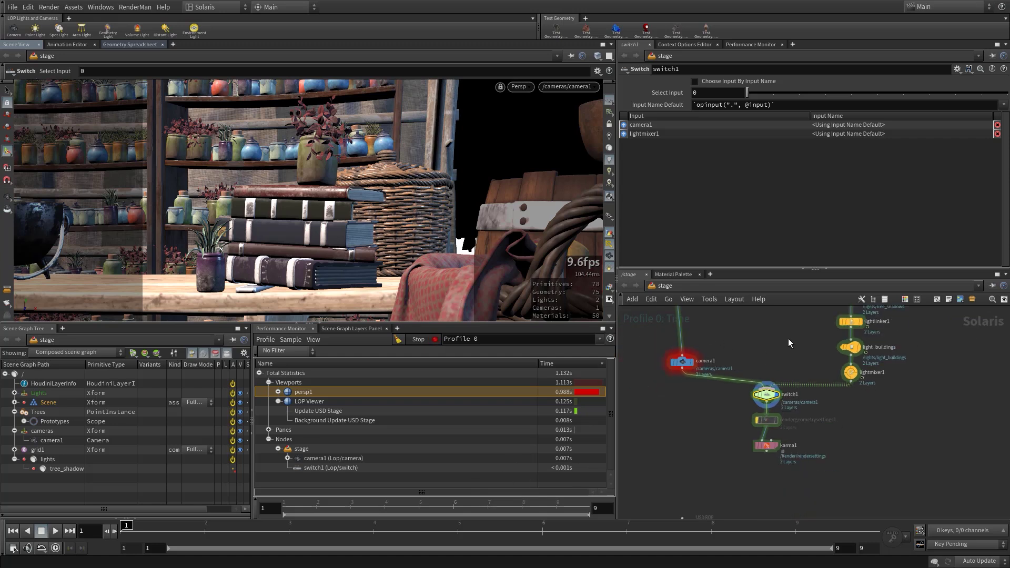
middle_click_drag(788, 338, 706, 427)
scroll(782, 408, "down", 4)
scroll(760, 431, "down", 1)
scroll(747, 440, "down", 3)
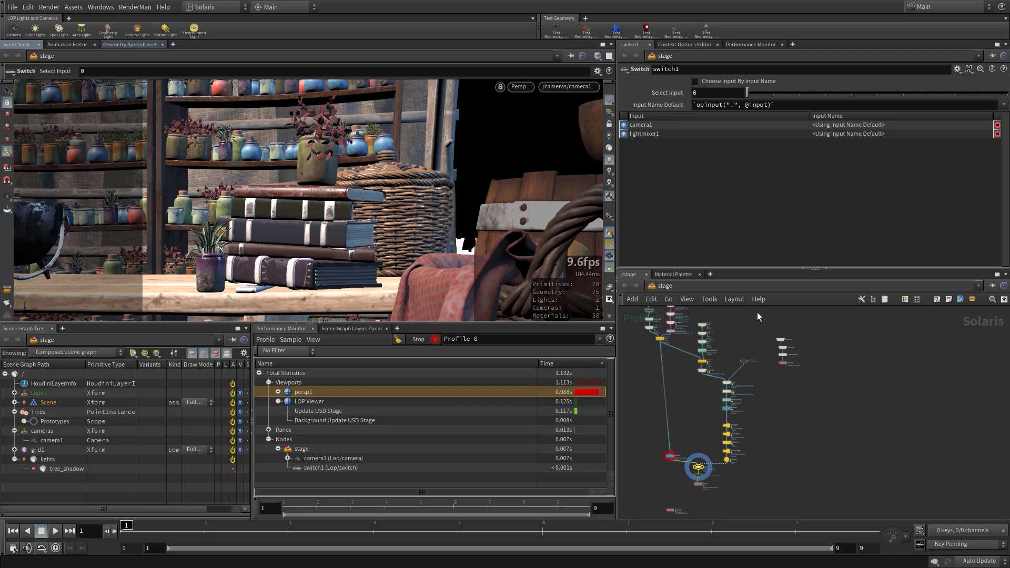
left_click_drag(756, 312, 699, 464)
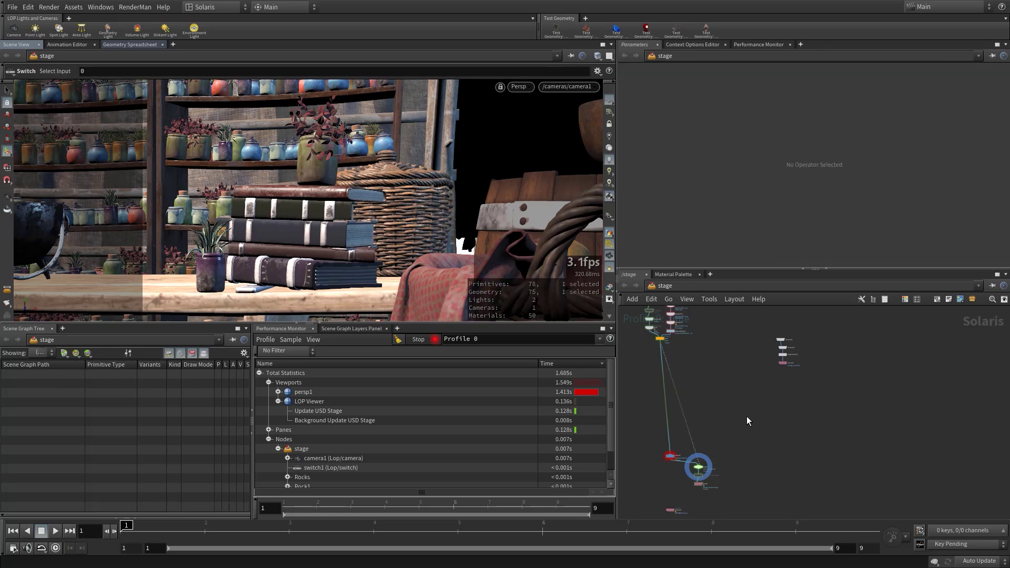
- Undo the deletion of the rocks, buildings and lights branch and clear the statistics recorded in the profile
key("ctrl+z")
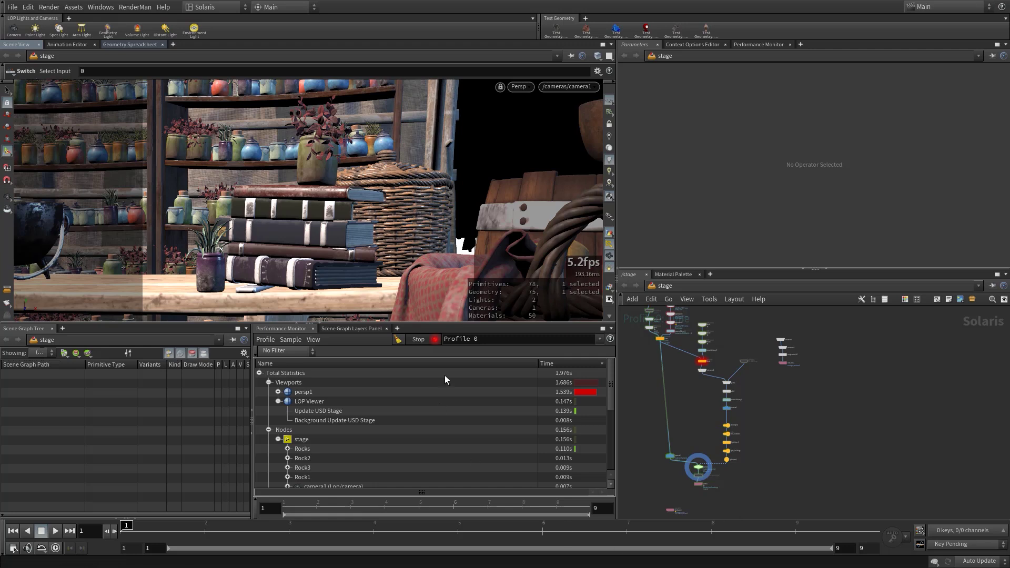
scroll(319, 445, "down", 1)
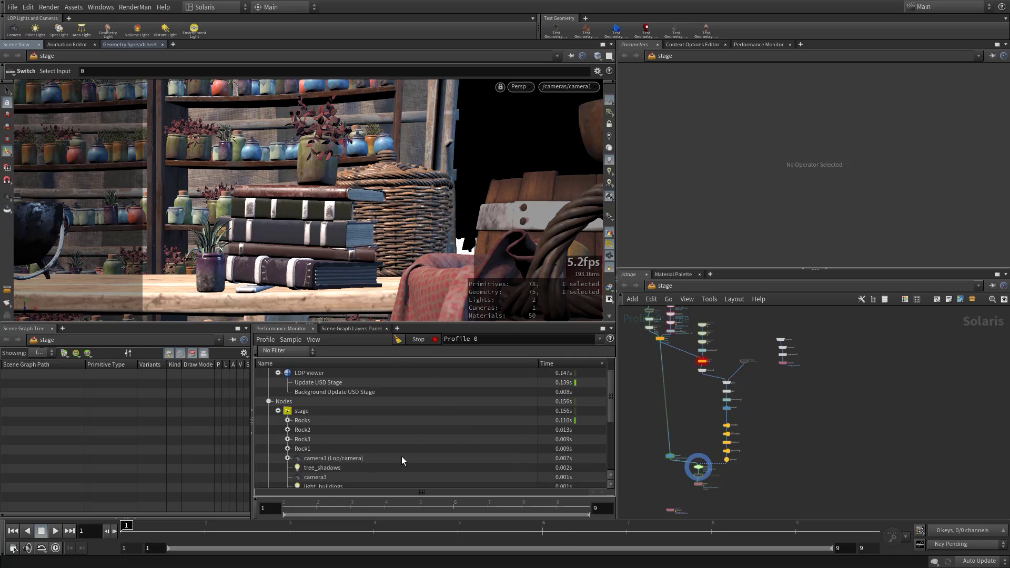
left_click(278, 411)
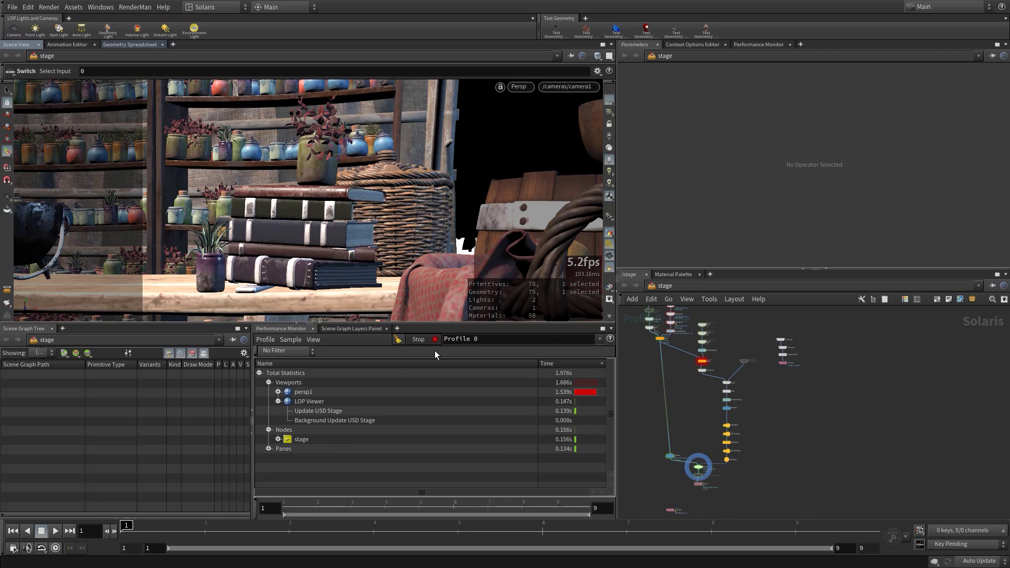
left_click(397, 340)
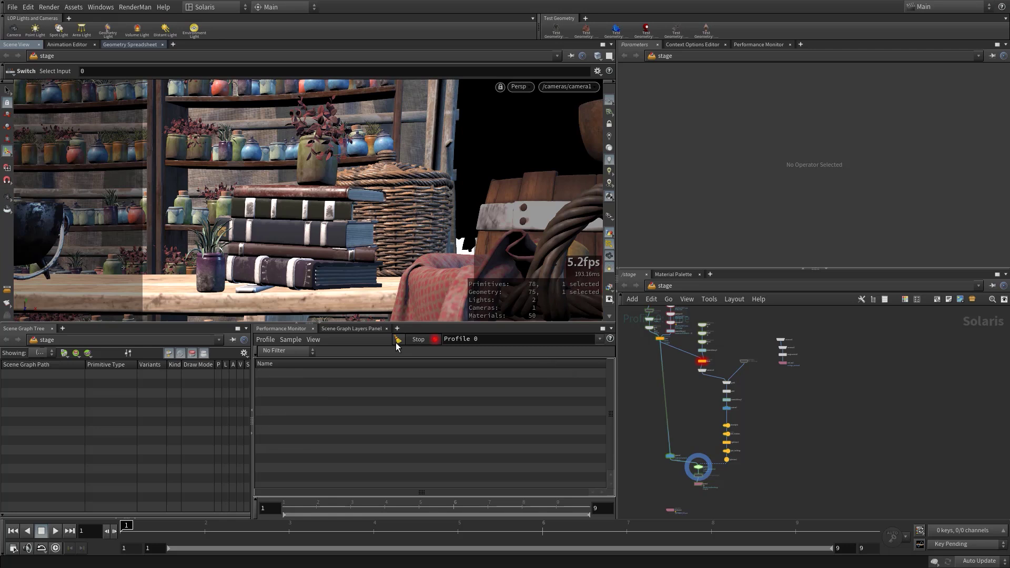
- Set the Select Input of switch1 to 1 so that the lightmixer1 branch cooks
scroll(689, 434, "up", 4)
scroll(710, 392, "up", 3)
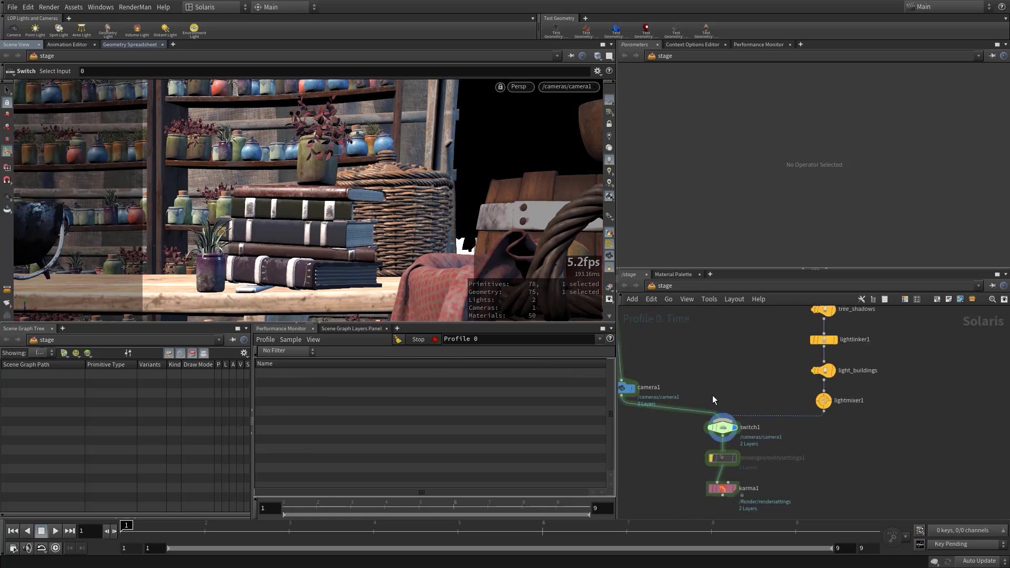
left_click(724, 431)
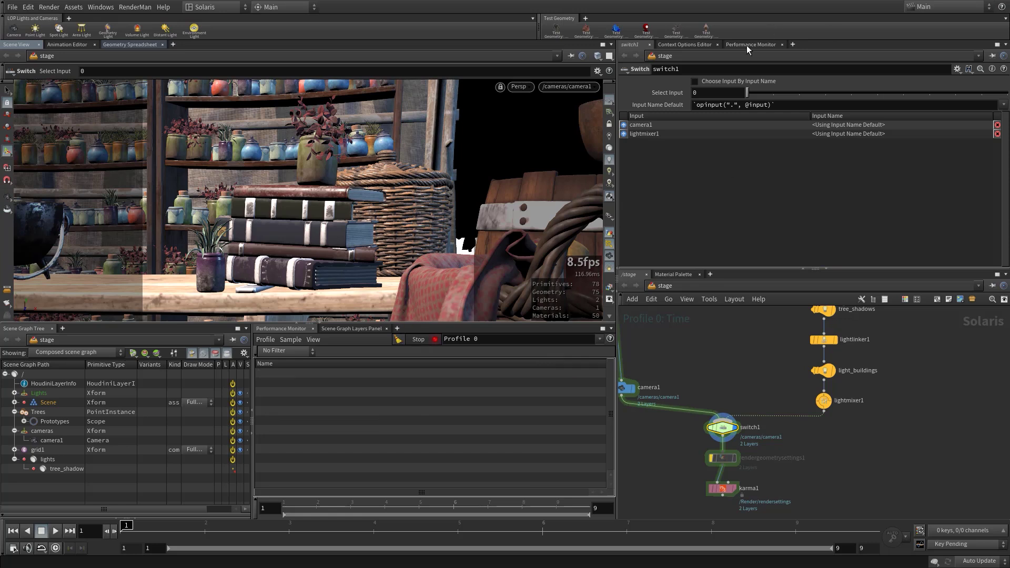
left_click(773, 92)
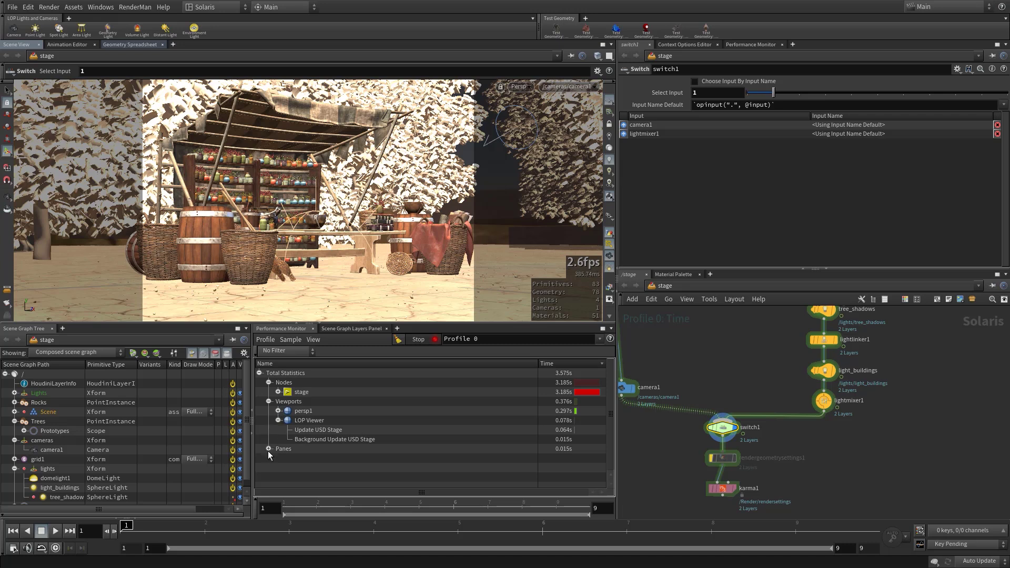
- Collapse the Viewports statistics and expand stage to read the cook time of each node
left_click(268, 401)
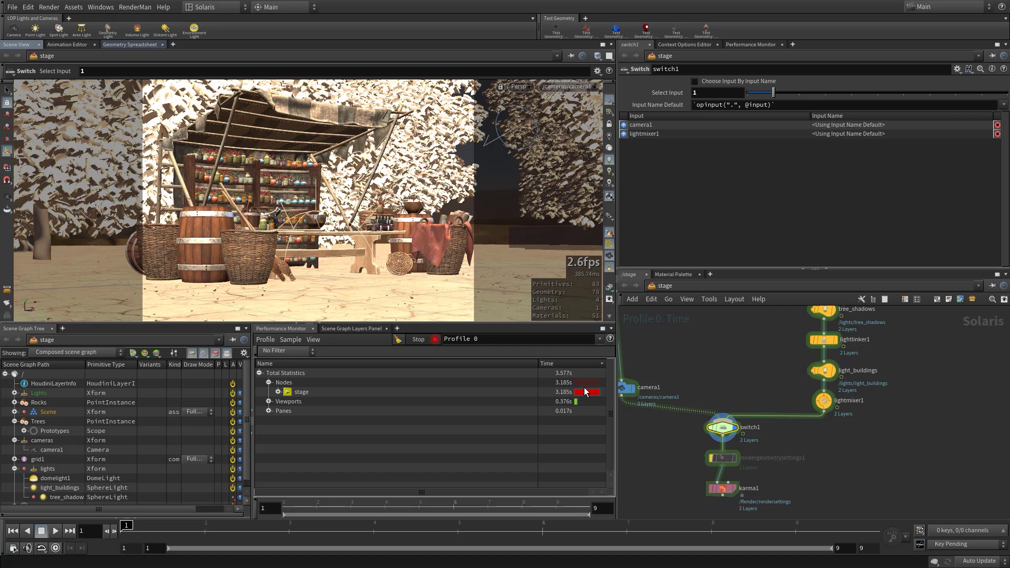
left_click(278, 392)
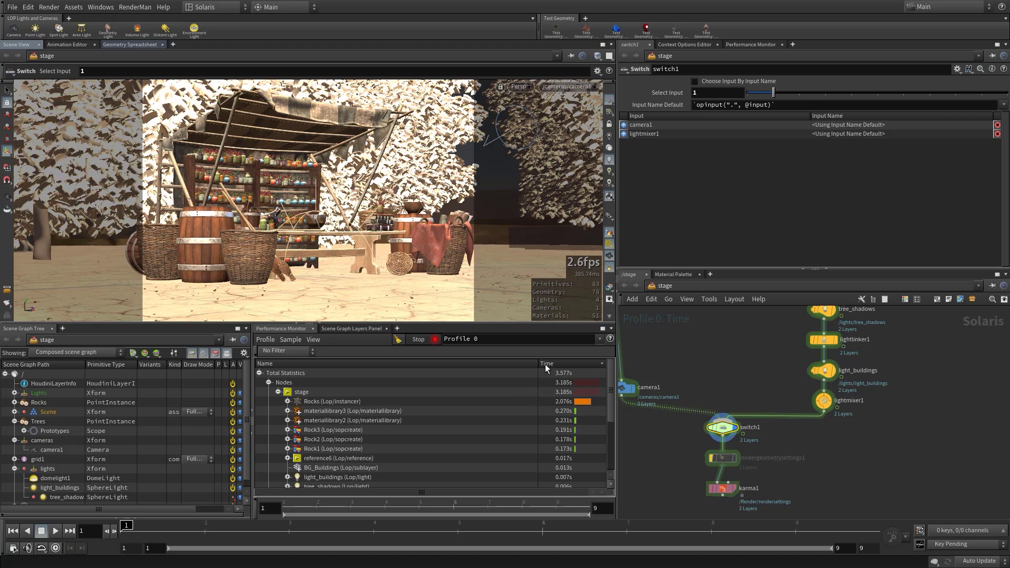
left_click_drag(538, 364, 507, 364)
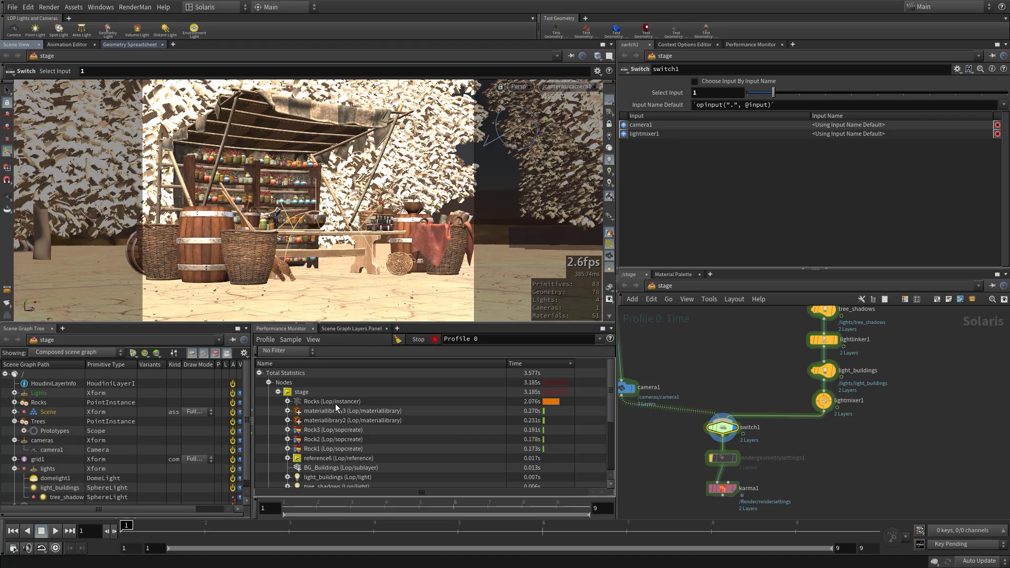
- Move rendergeometrysettings1 and karma1 together further down, away from switch1
scroll(765, 438, "up", 3)
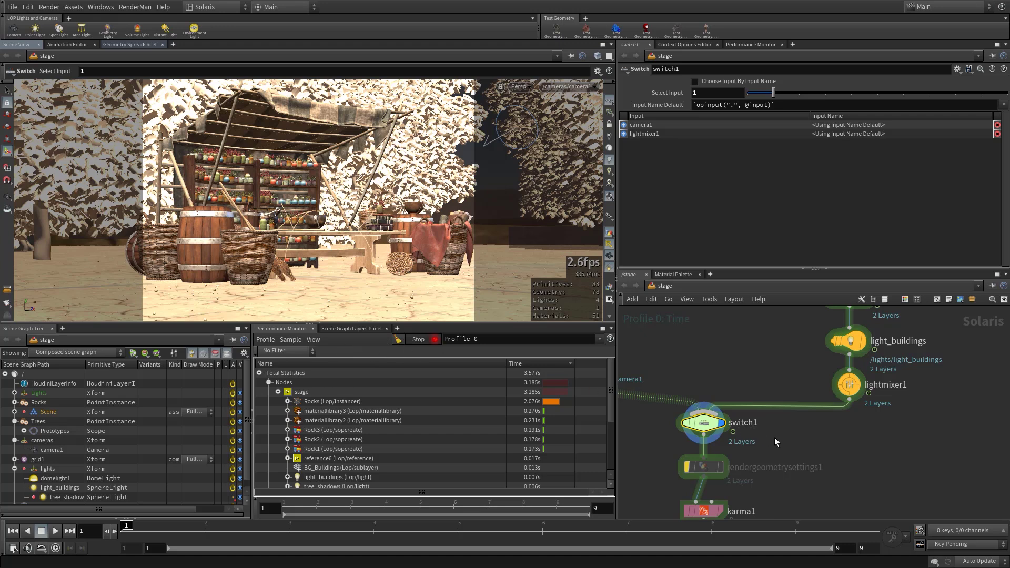
middle_click_drag(775, 437, 793, 414)
scroll(816, 455, "down", 2)
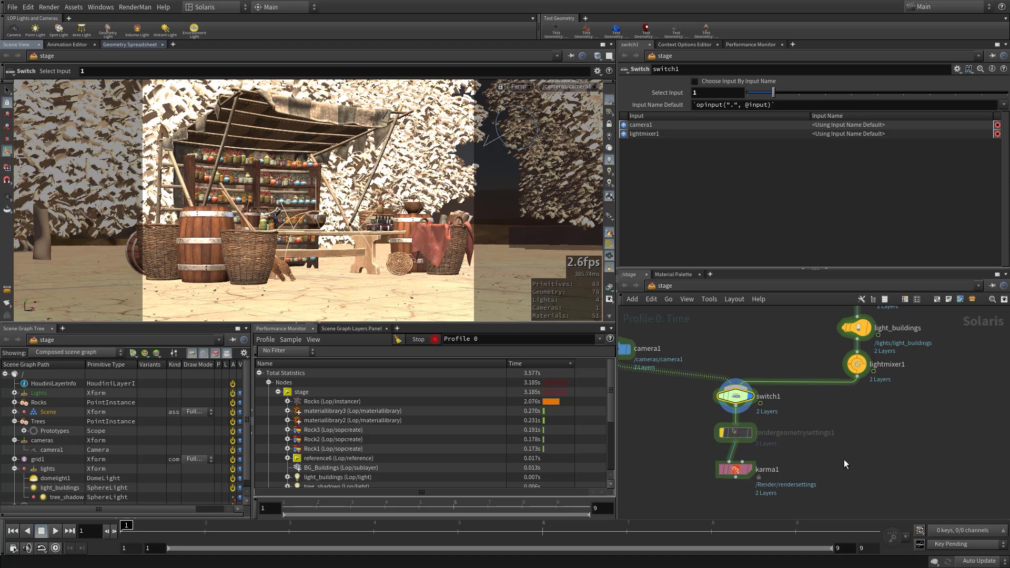
middle_click_drag(844, 459, 835, 431)
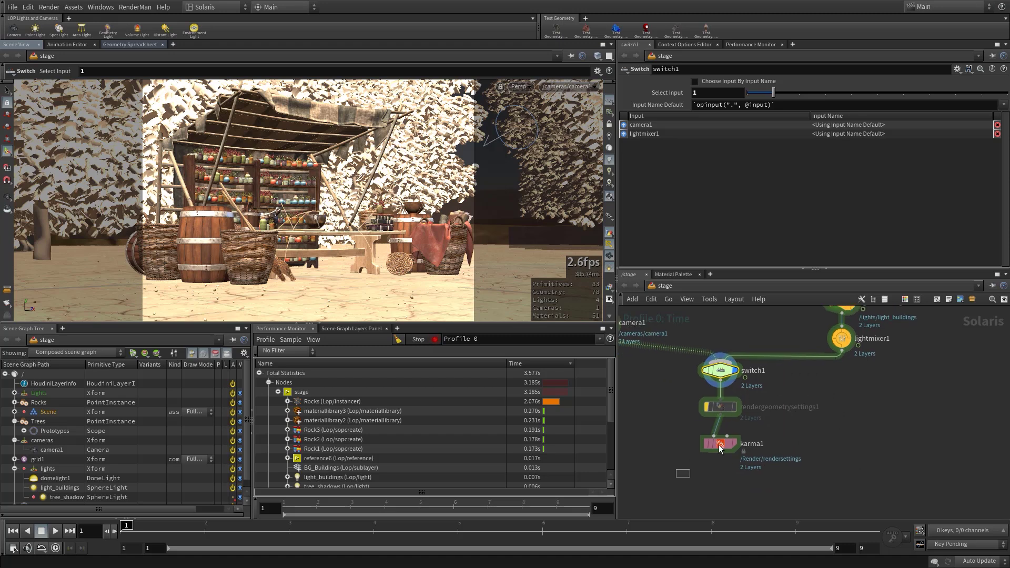
left_click_drag(729, 477, 723, 456)
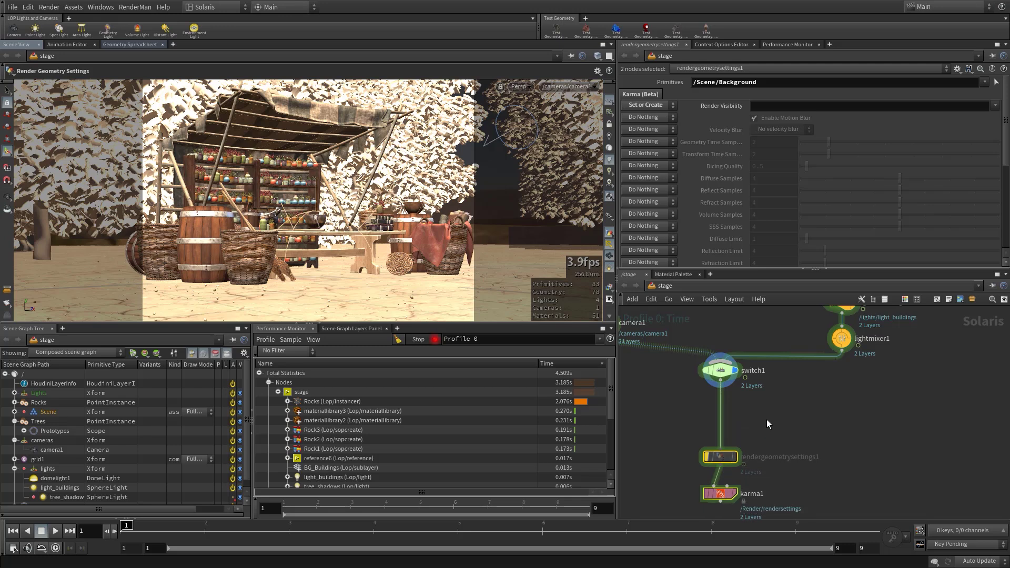
- Examine switch1 and the camera1 and lightmixer1 branches that feed it
middle_click_drag(781, 392, 789, 417)
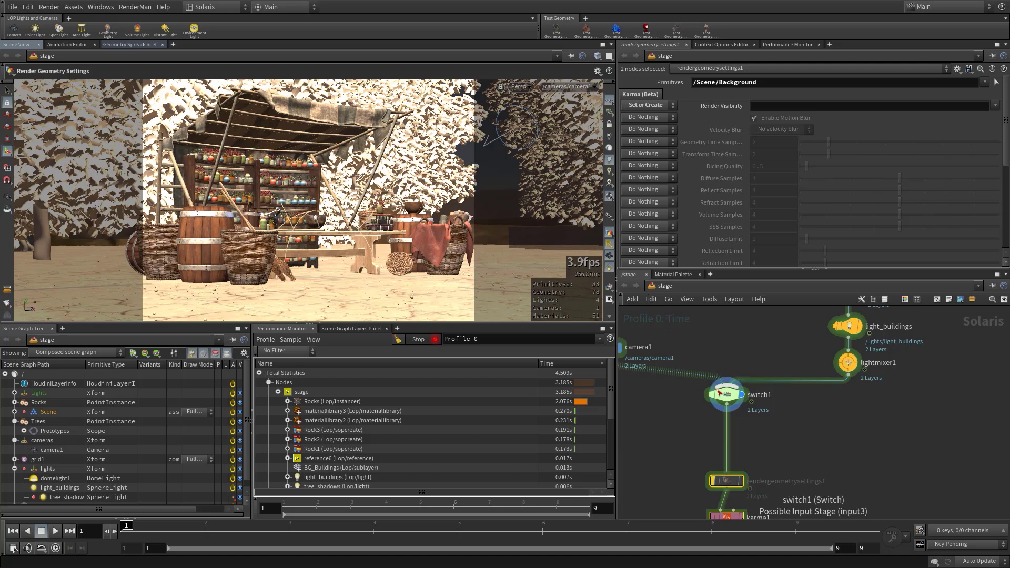
mouse_move(722, 402)
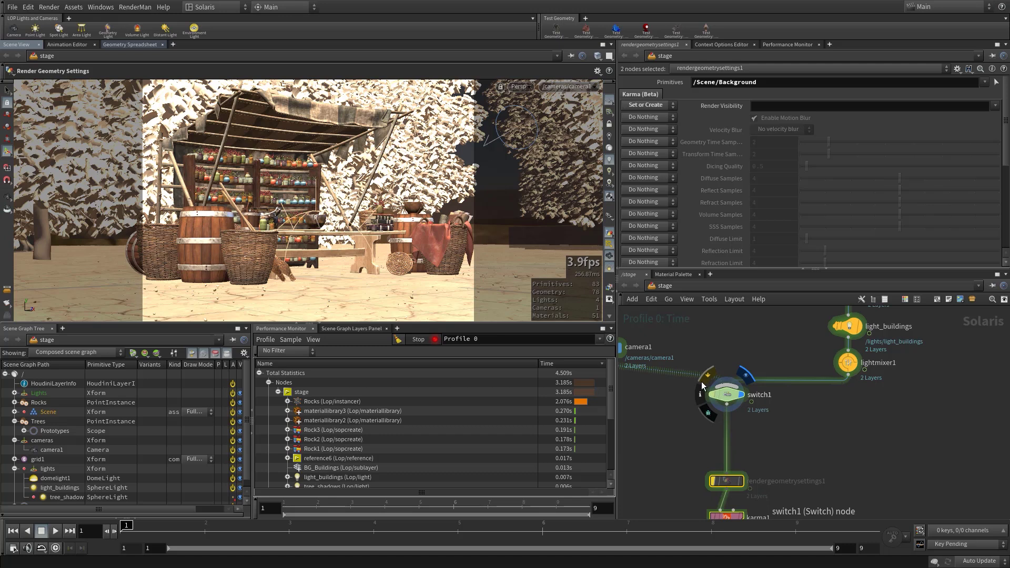
scroll(750, 352, "down", 2)
middle_click_drag(750, 353, 785, 446)
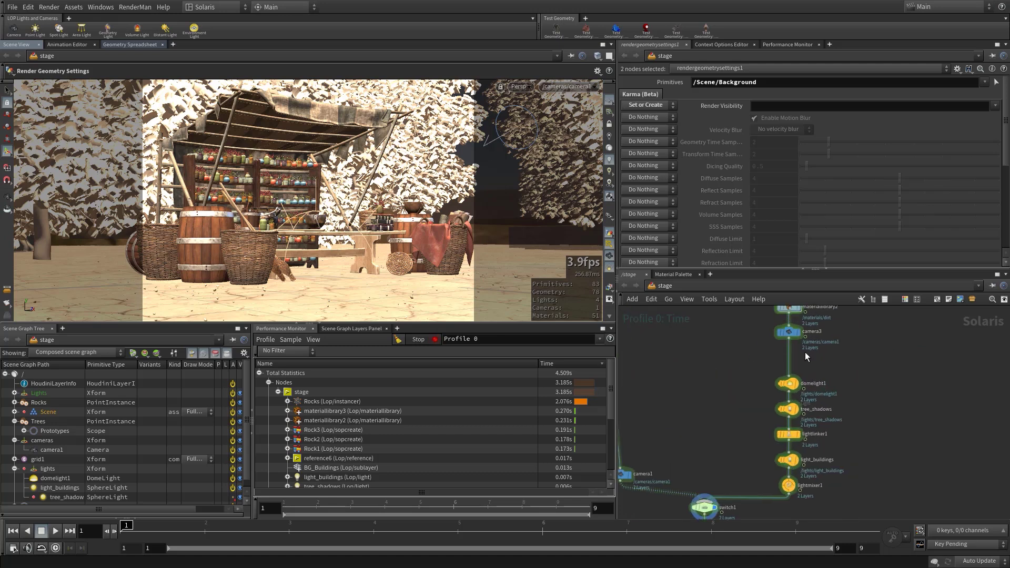
middle_click_drag(710, 387, 705, 377)
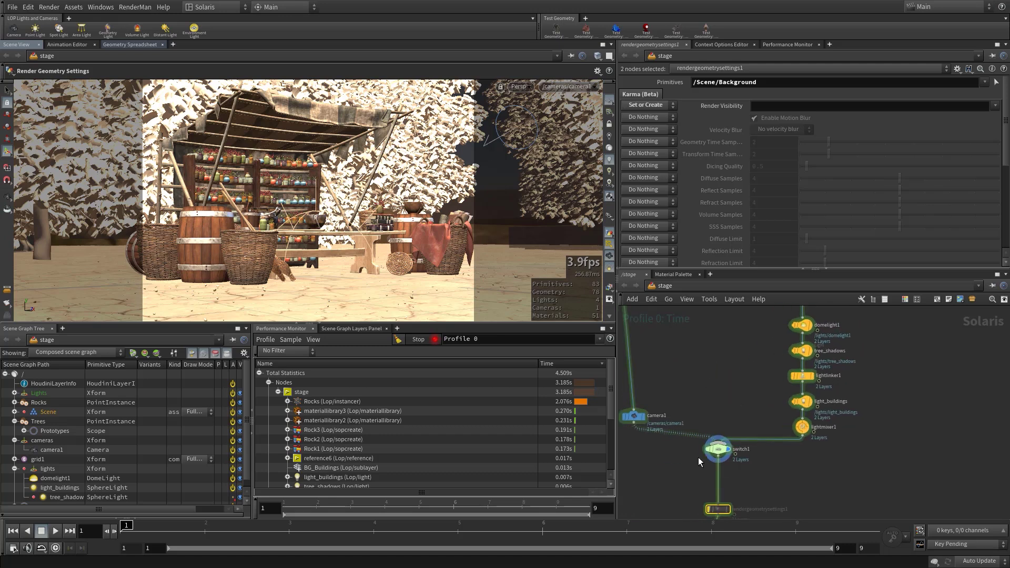
middle_click_drag(750, 394, 734, 433)
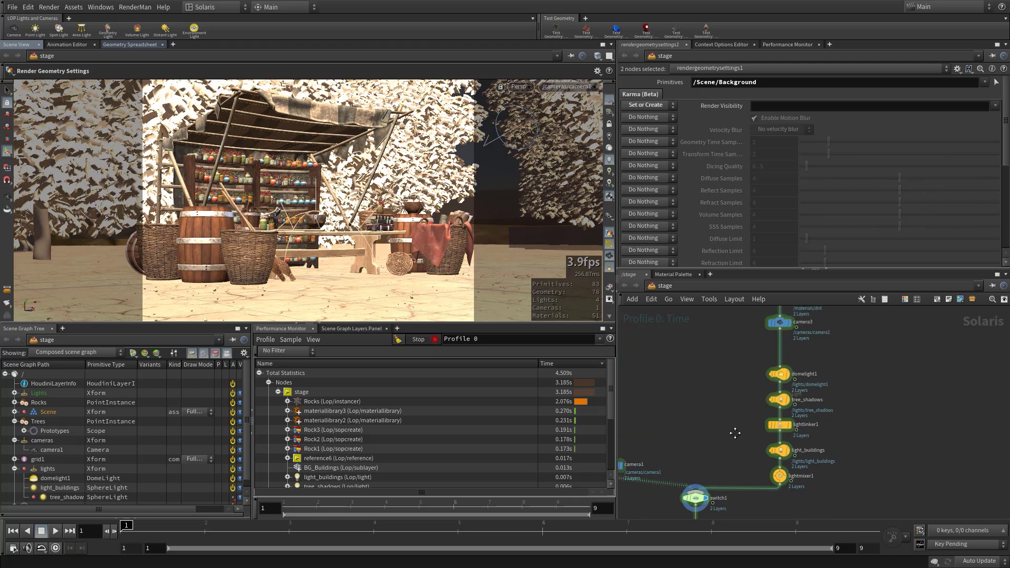
scroll(847, 374, "down", 3)
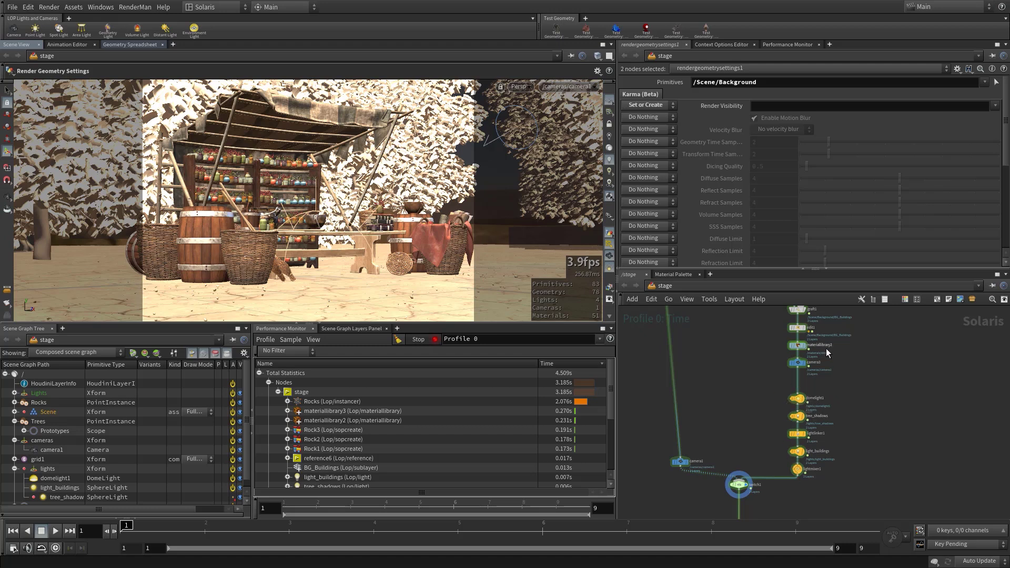
scroll(848, 361, "up", 5)
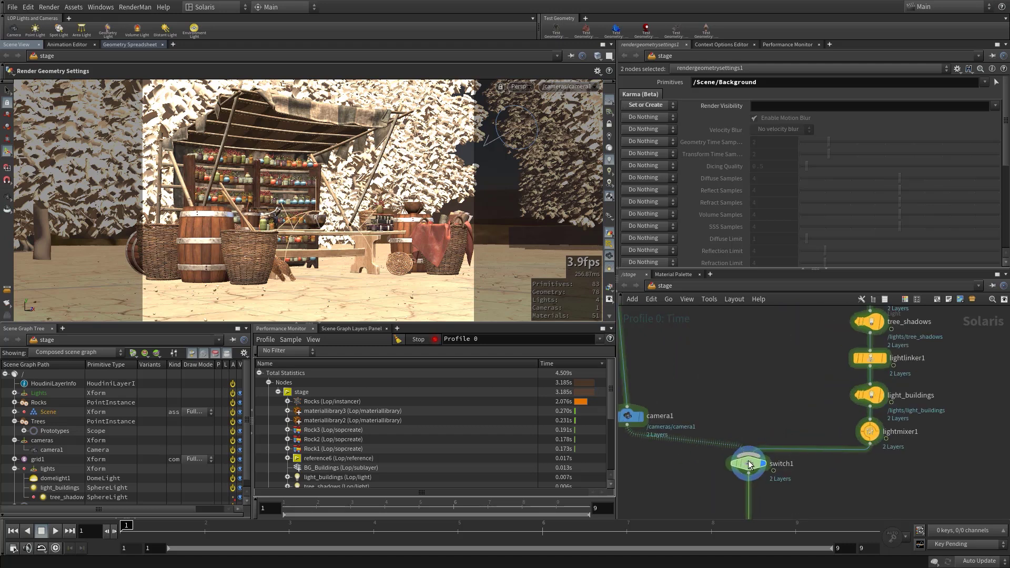
- Set the Select Input of switch1 to 0 and back to 1, clearing the recorded statistics before each change
left_click(750, 463)
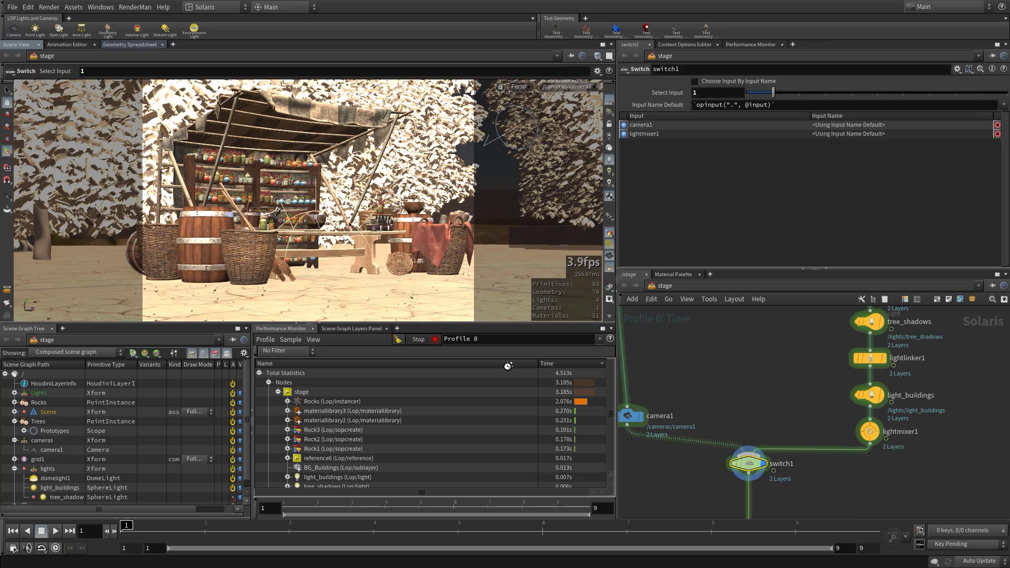
left_click(398, 339)
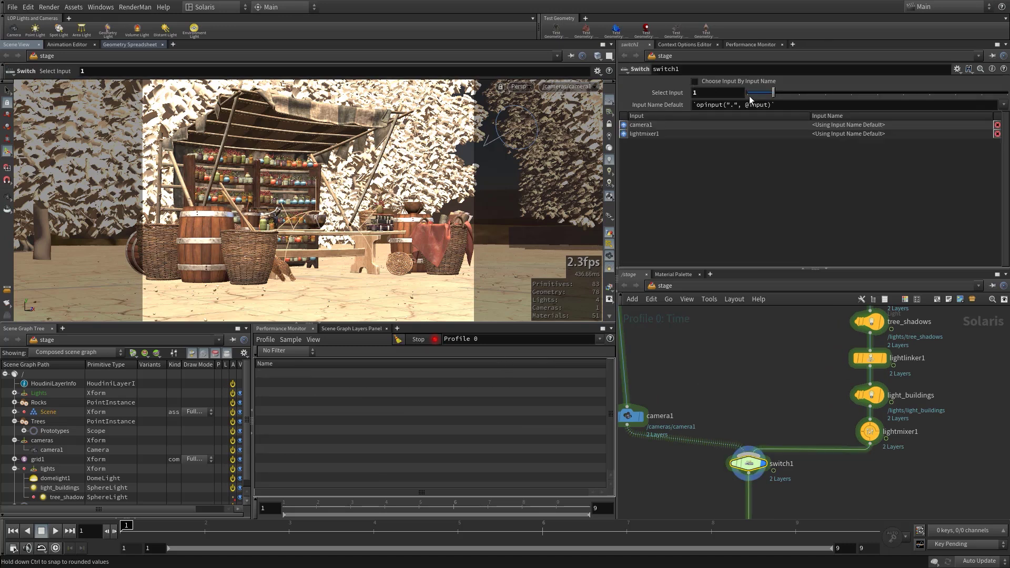
left_click_drag(751, 100, 743, 99)
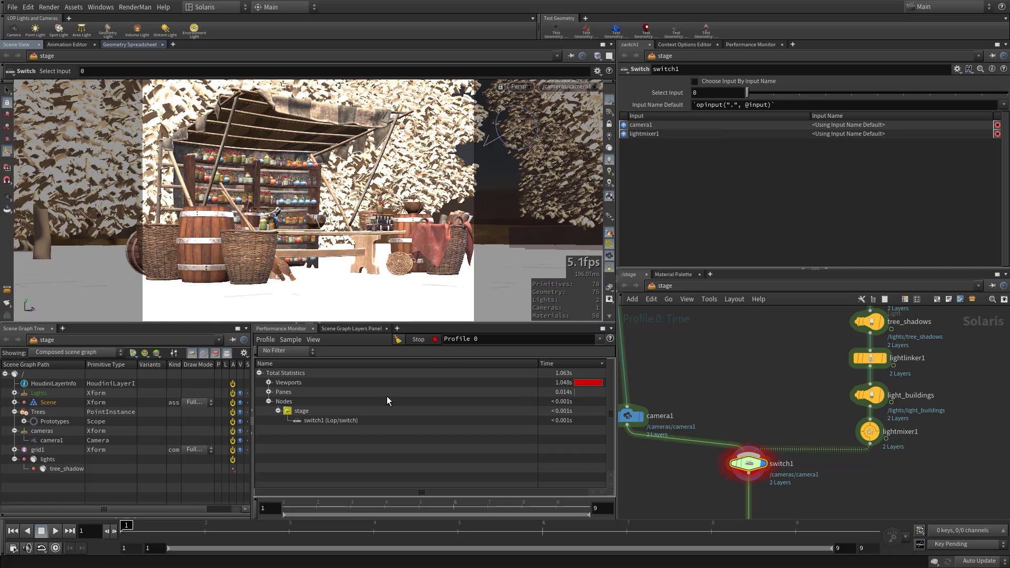
left_click(397, 341)
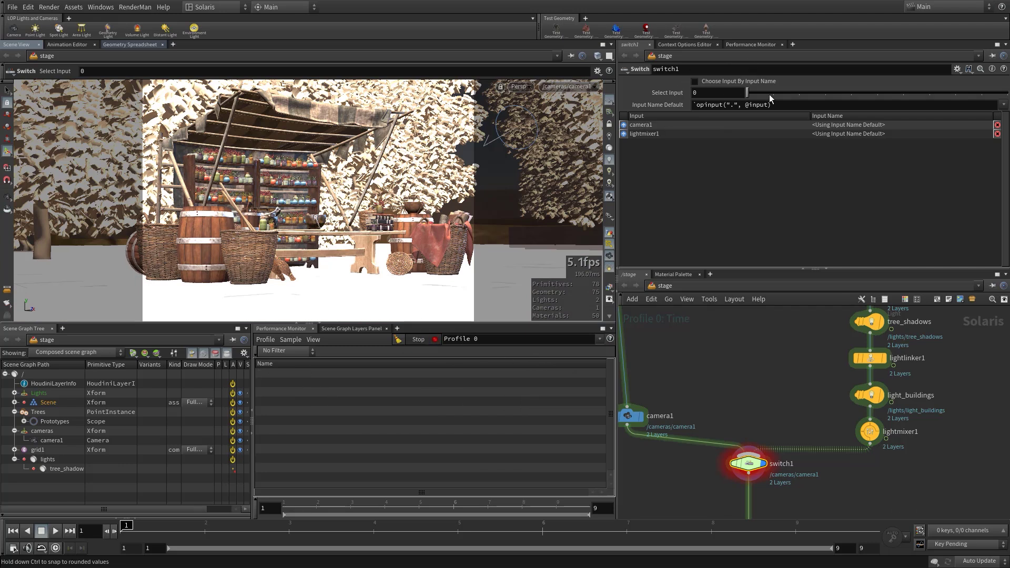
left_click_drag(747, 94, 773, 93)
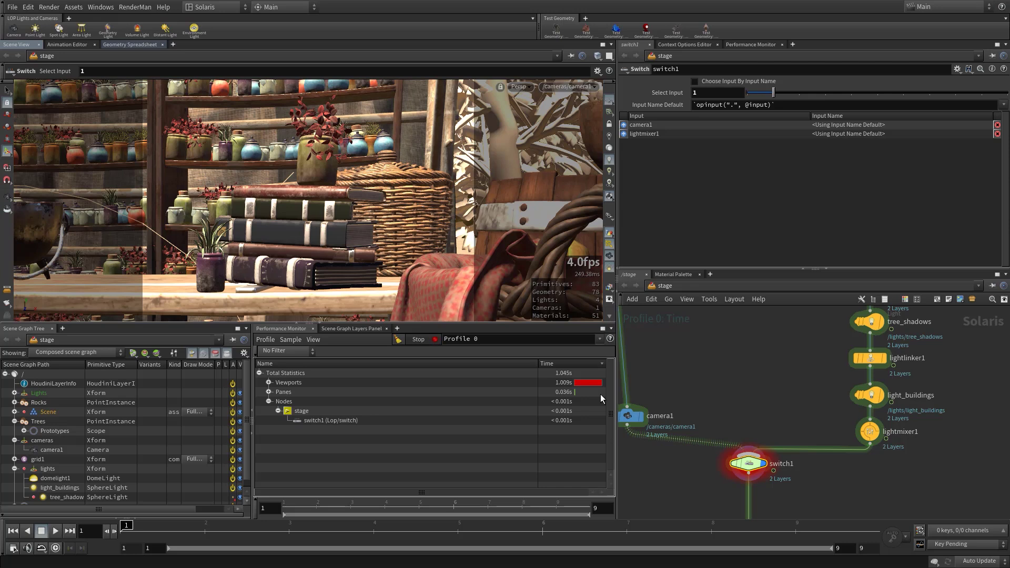
- Examine the network from the asset imports through the buildings and lights down to switch1
scroll(722, 372, "down", 3)
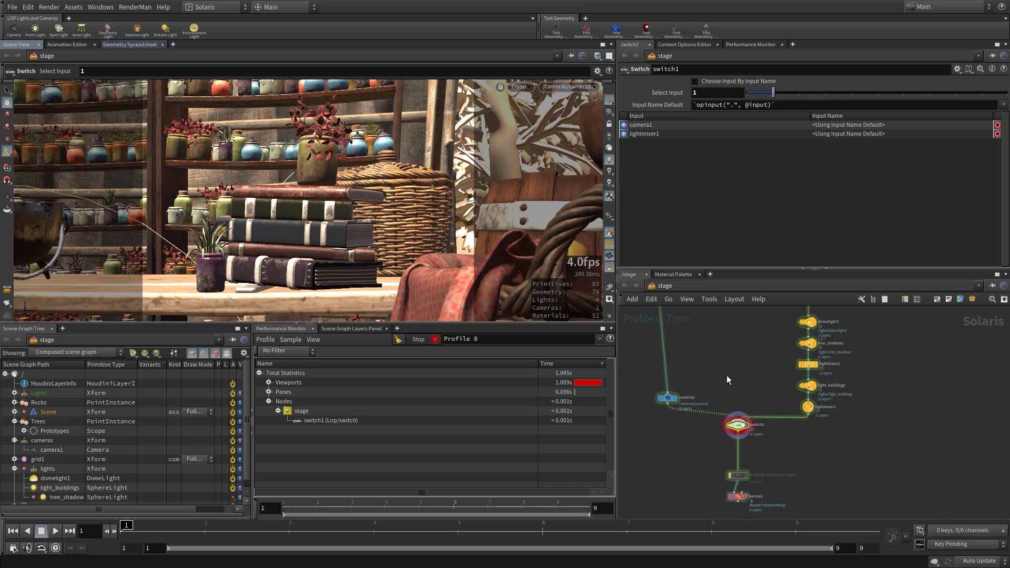
scroll(763, 453, "up", 6, "ctrl")
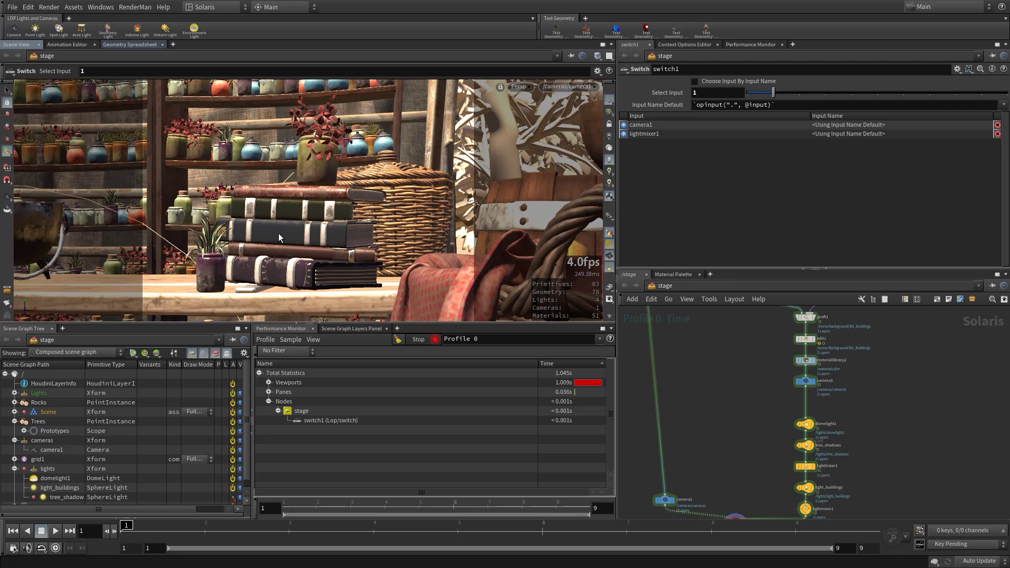
scroll(747, 411, "down", 3)
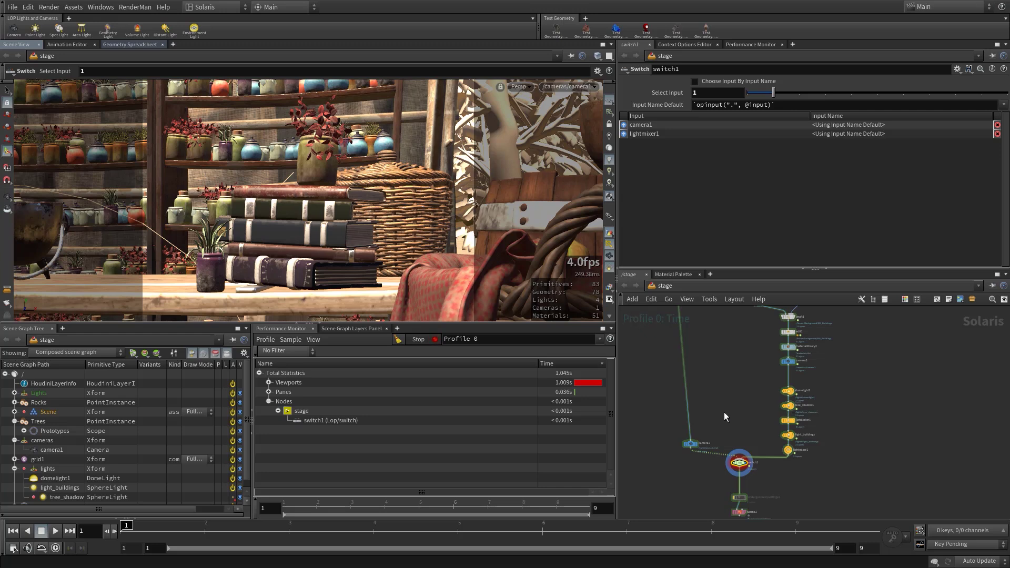
middle_click_drag(724, 413, 721, 361)
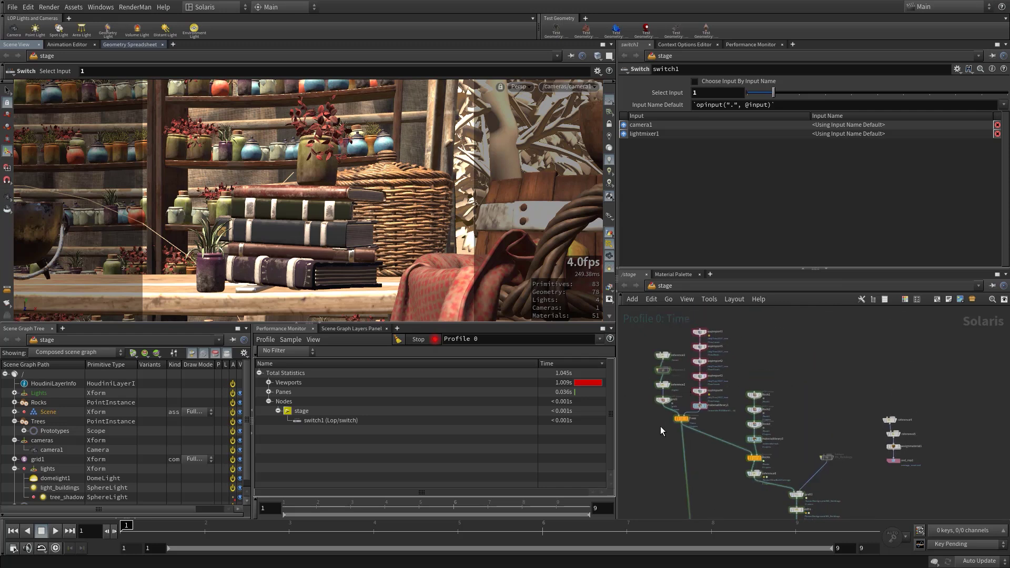
middle_click_drag(731, 513, 686, 365)
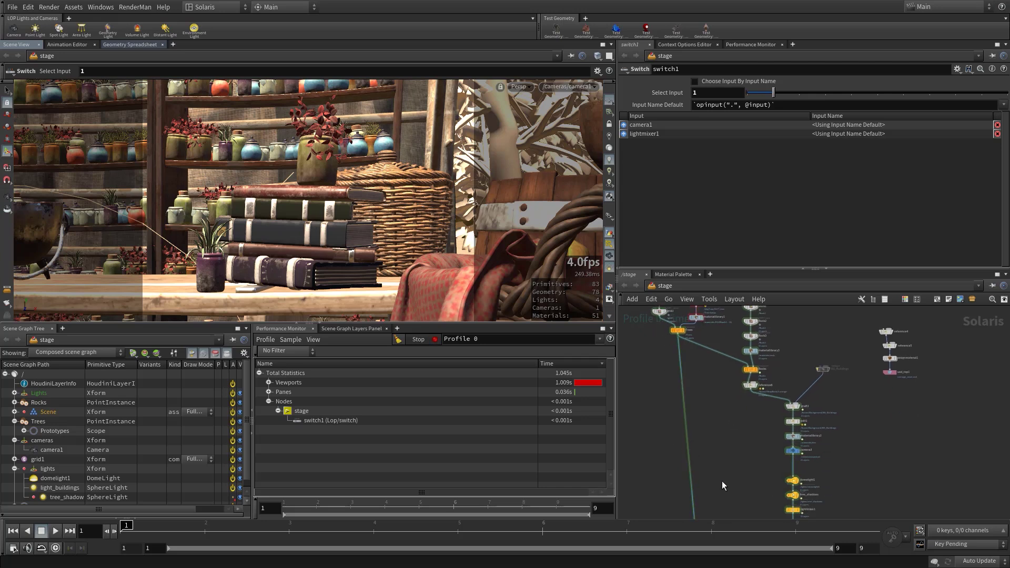
mouse_move(722, 481)
middle_mouse_down()
mouse_move(737, 440)
mouse_move(734, 495)
middle_mouse_up()
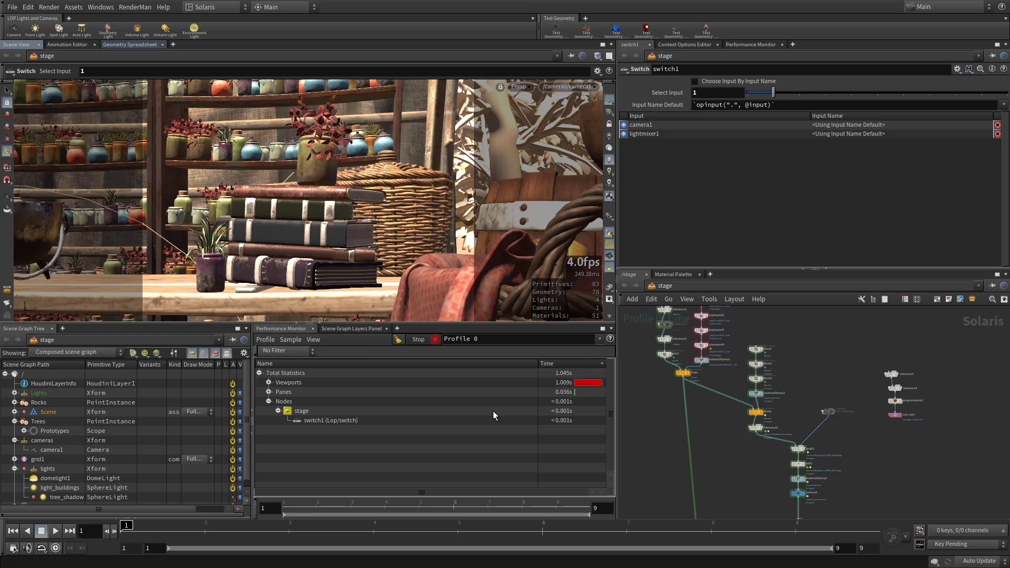
scroll(715, 438, "down", 2)
middle_click_drag(717, 457, 734, 389)
scroll(710, 374, "up", 3)
scroll(731, 404, "up", 3)
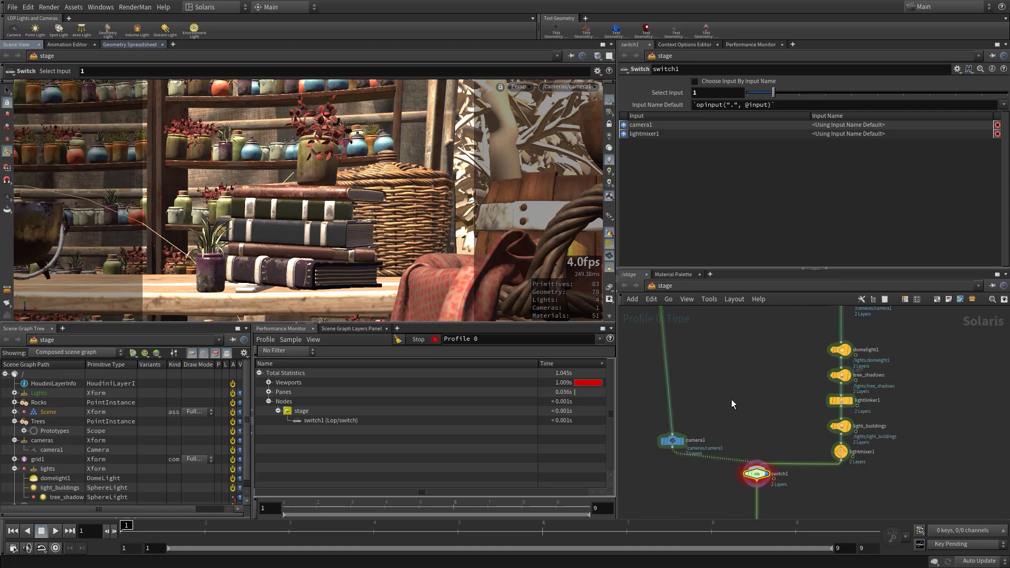
- Move the finalscene USD ROP node to just below karma1
middle_click_drag(717, 441, 715, 353)
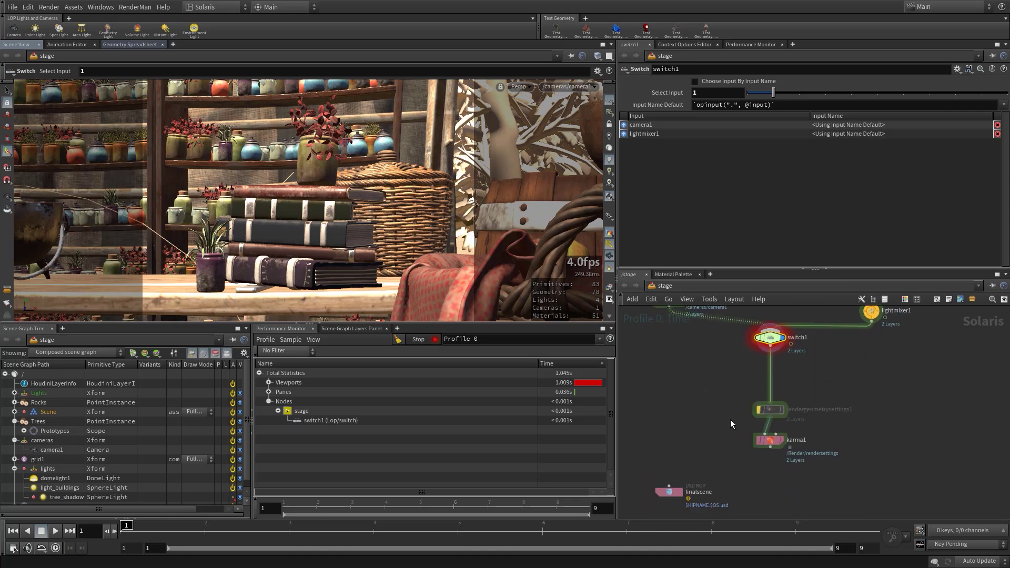
scroll(731, 368, "up", 1)
middle_click_drag(731, 416, 692, 440)
left_click_drag(677, 453, 787, 456)
scroll(842, 468, "up", 3)
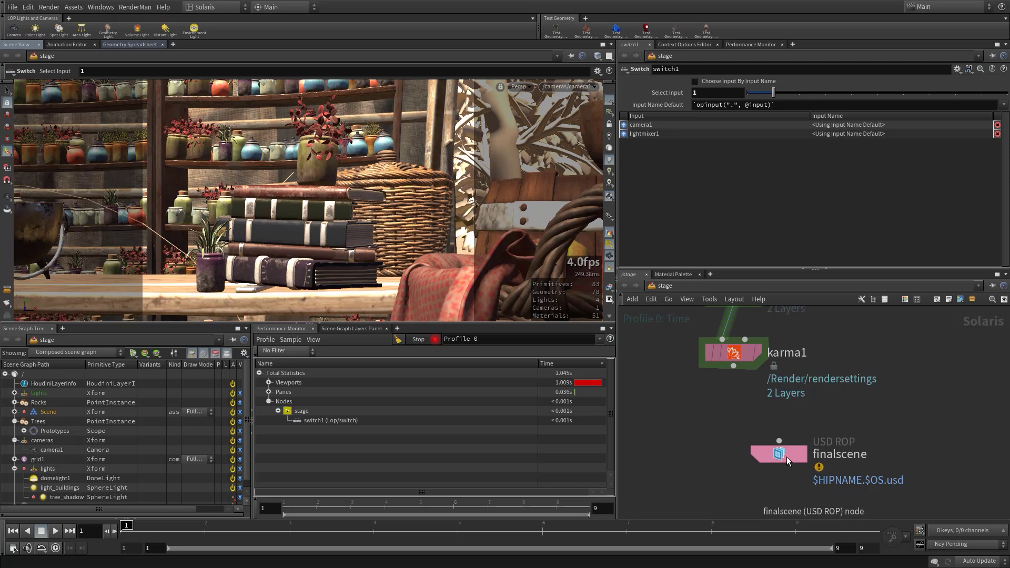
- Place the finalscene USD ROP closer beneath karma1 and display karma1's result in the viewport
scroll(795, 427, "down", 2)
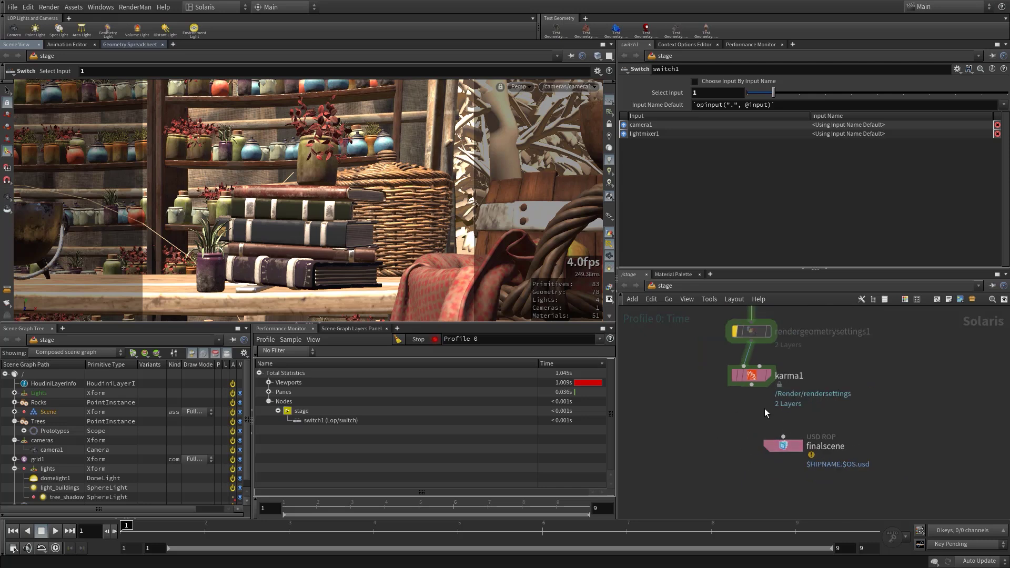
middle_click_drag(765, 413, 742, 434)
scroll(744, 429, "up", 2)
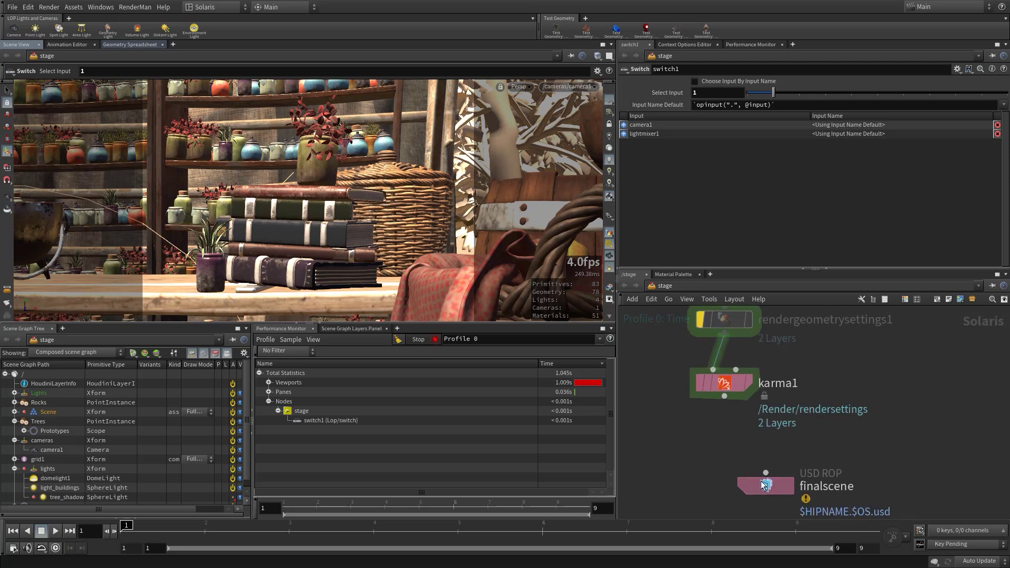
left_click_drag(765, 485, 748, 476)
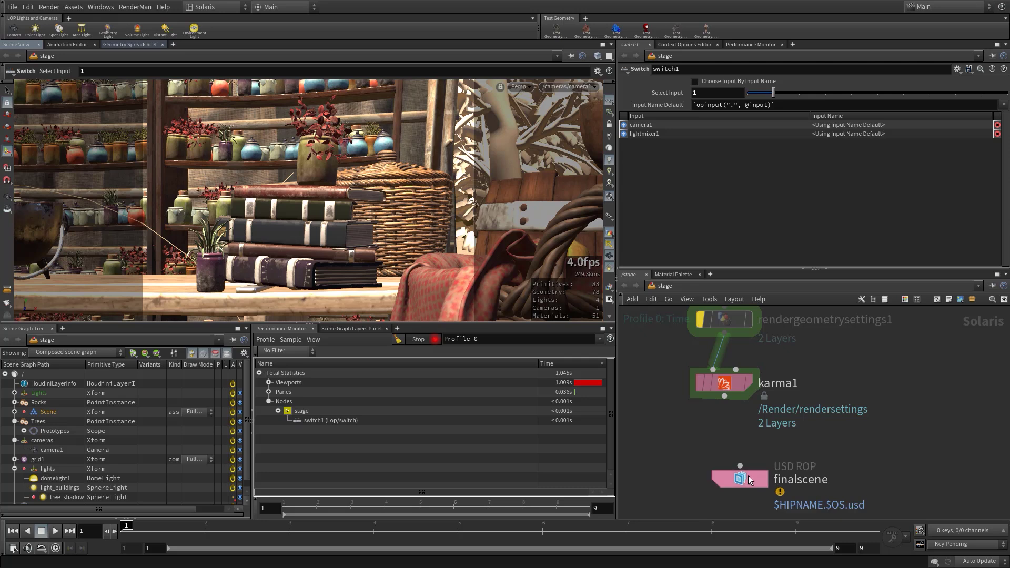
left_click(737, 379)
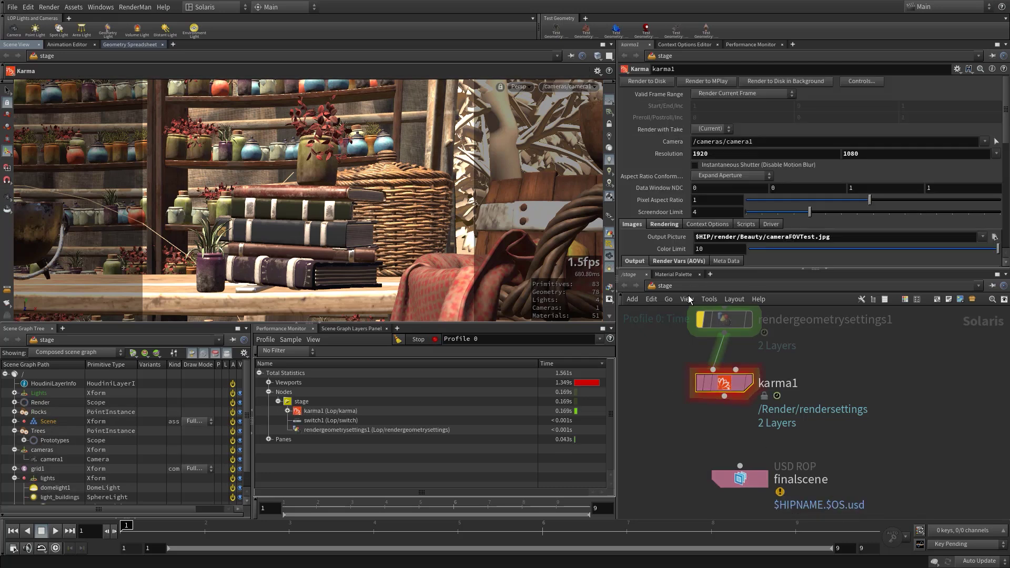
- Wire karma1's output into the finalscene USD ROP and save the finalscene output to disk
left_click(724, 396)
left_click(740, 466)
mouse_move(842, 368)
middle_mouse_down()
mouse_move(841, 425)
mouse_move(833, 415)
mouse_move(836, 349)
middle_mouse_up()
left_click(749, 476)
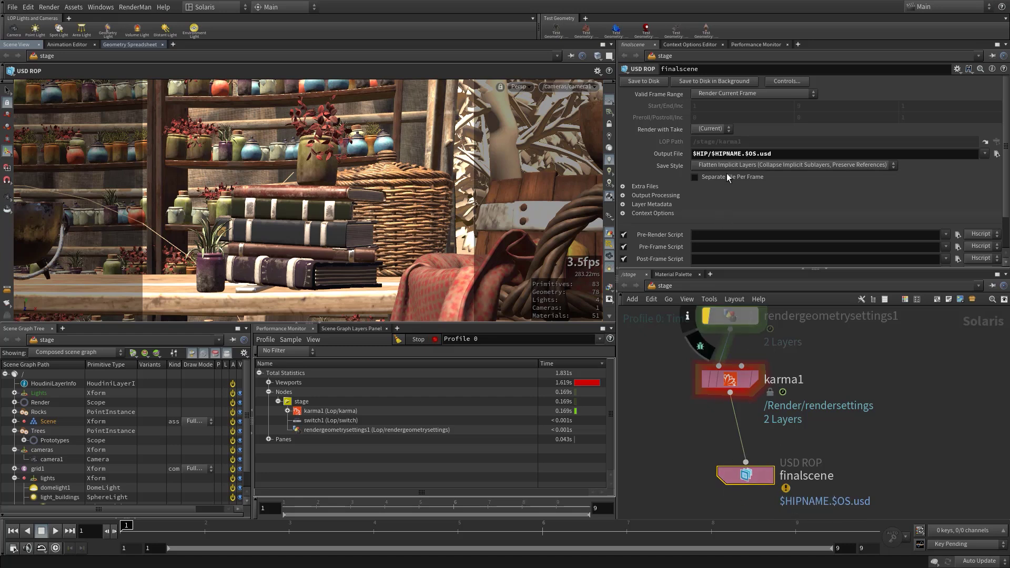
left_click(650, 81)
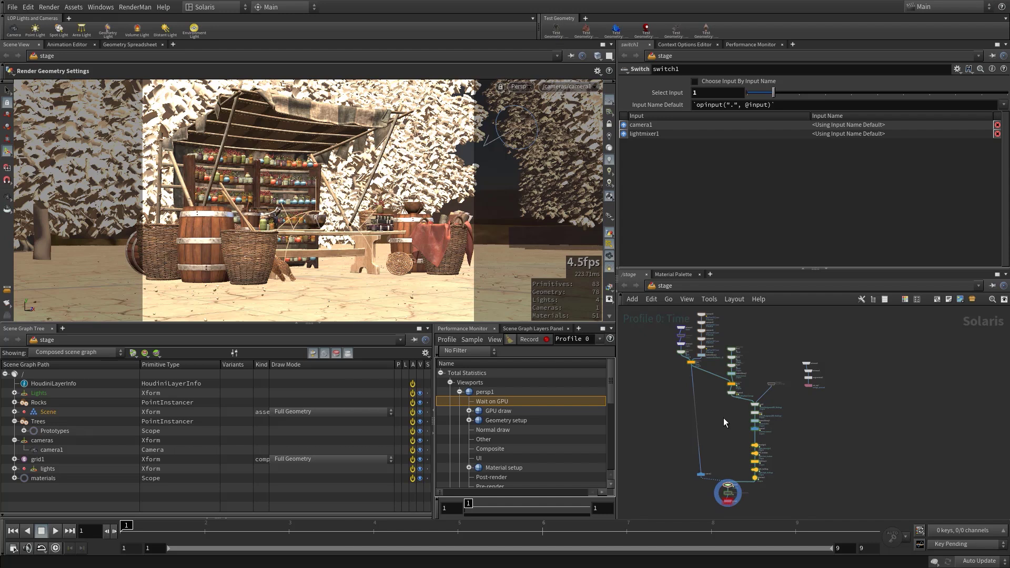
- Display the materiallibrary1 node at the end of the tree SOP Import chain
mouse_move(741, 445)
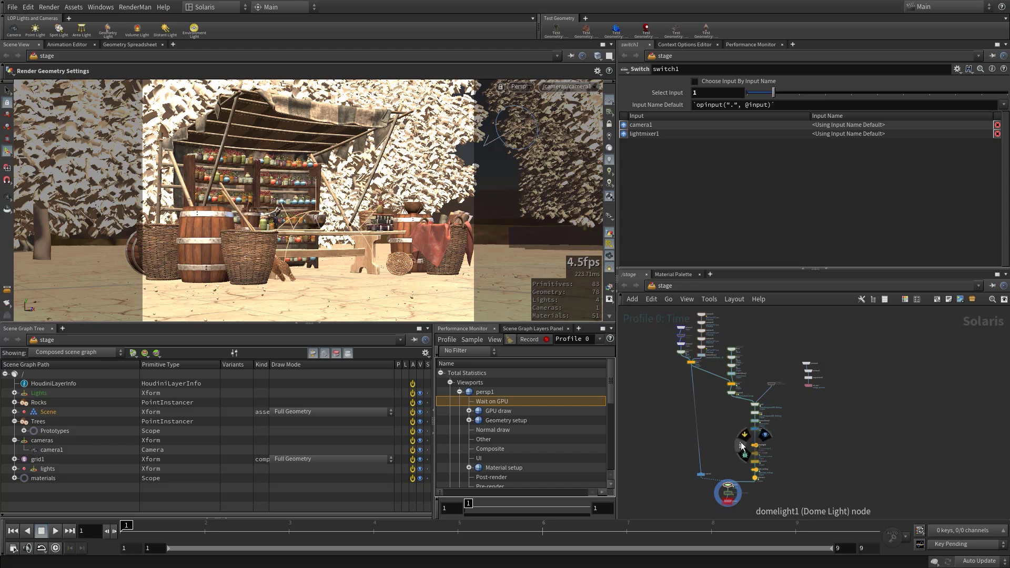
scroll(704, 357, "up", 5)
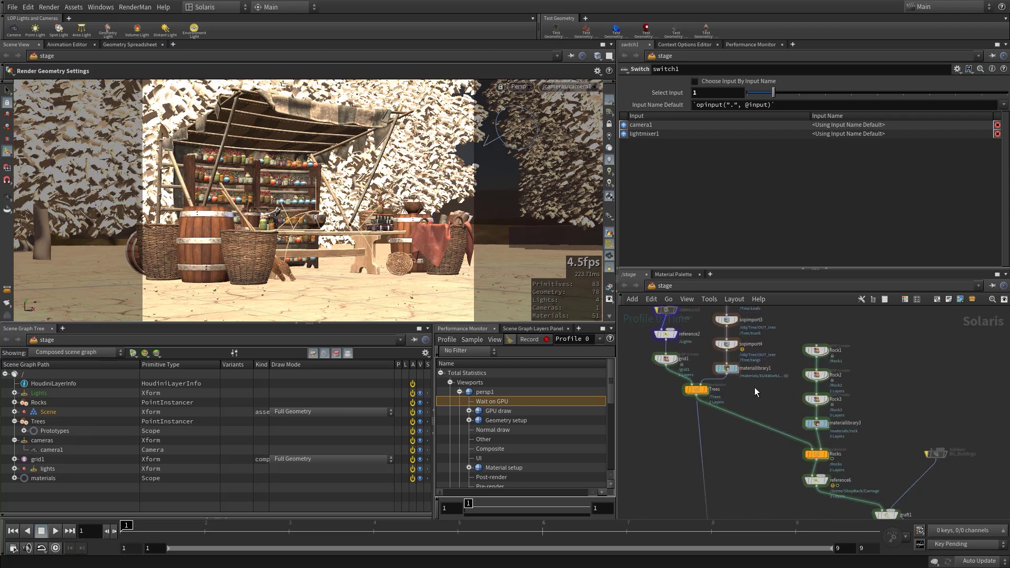
scroll(755, 388, "down", 2)
middle_click_drag(754, 387, 747, 457)
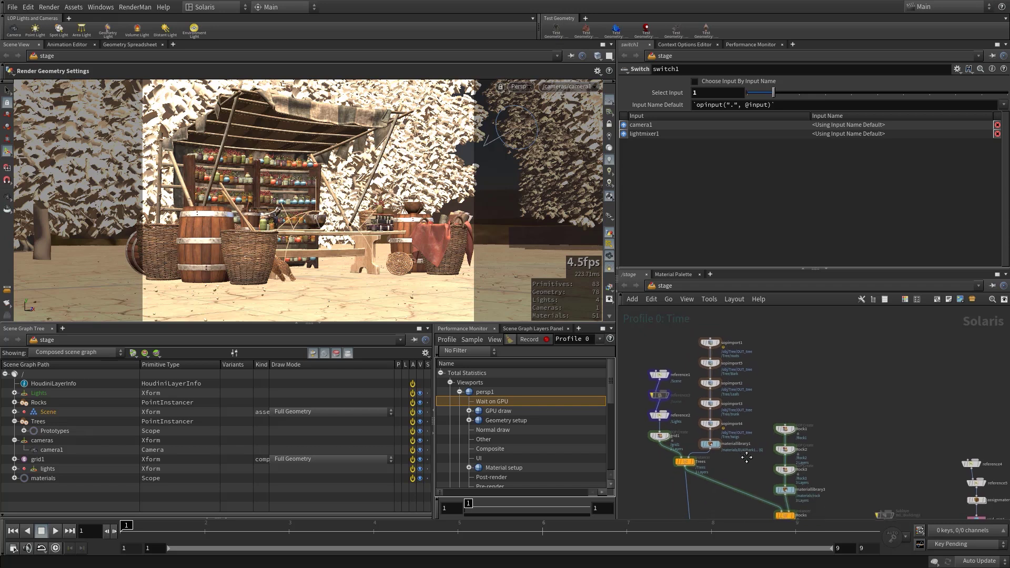
scroll(747, 460, "up", 2)
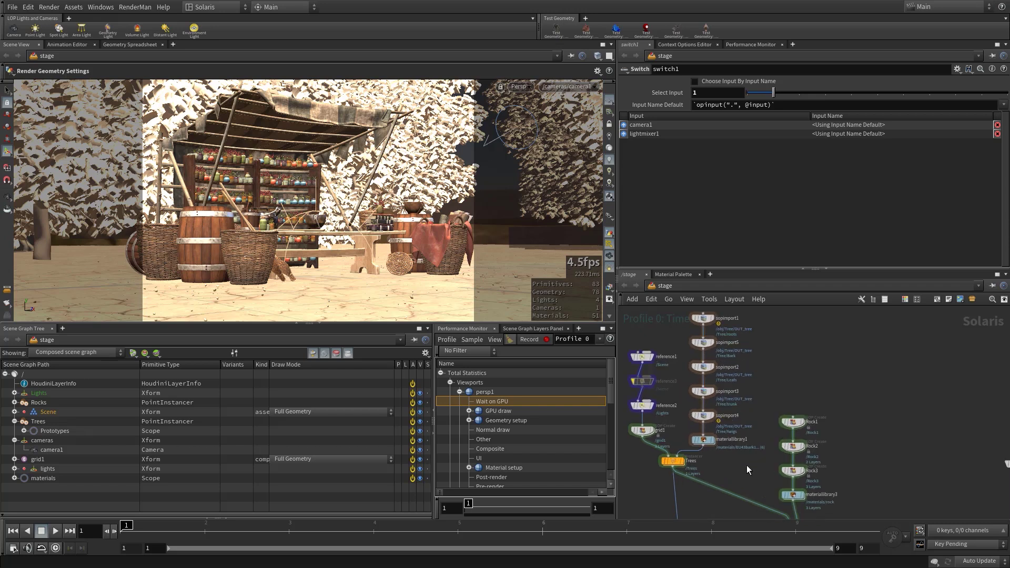
scroll(747, 465, "down", 1)
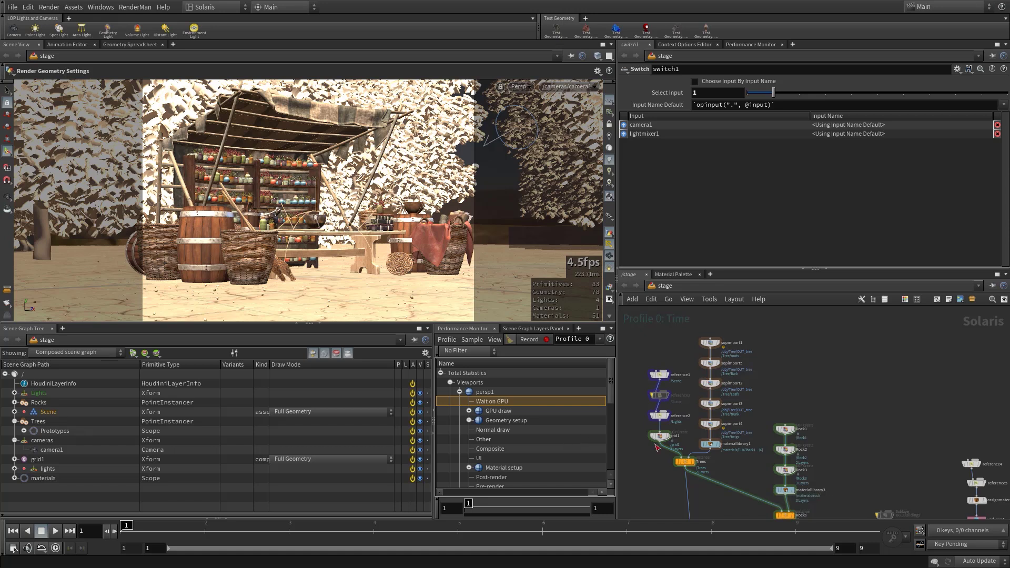
scroll(742, 463, "up", 3)
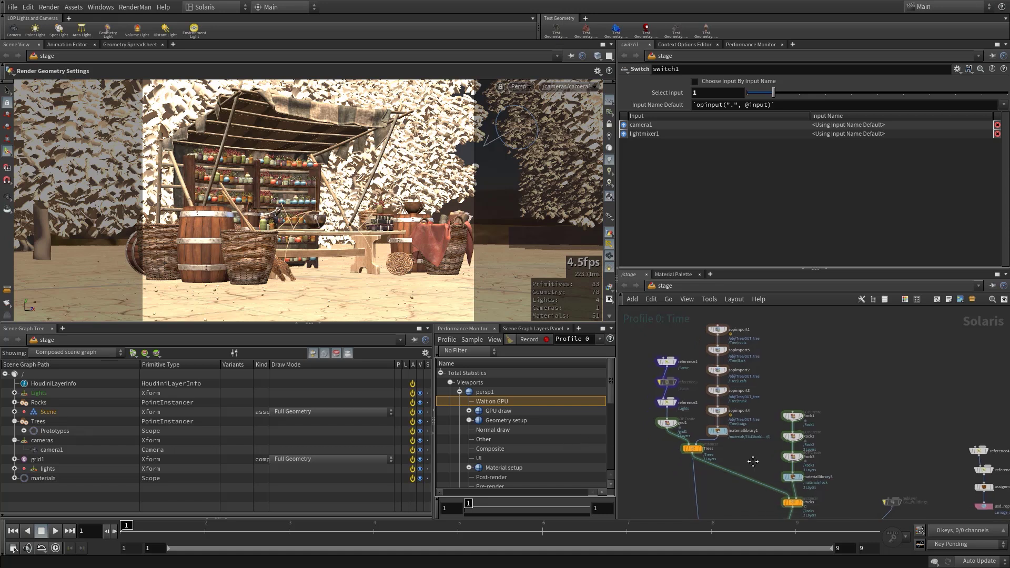
left_click(716, 425)
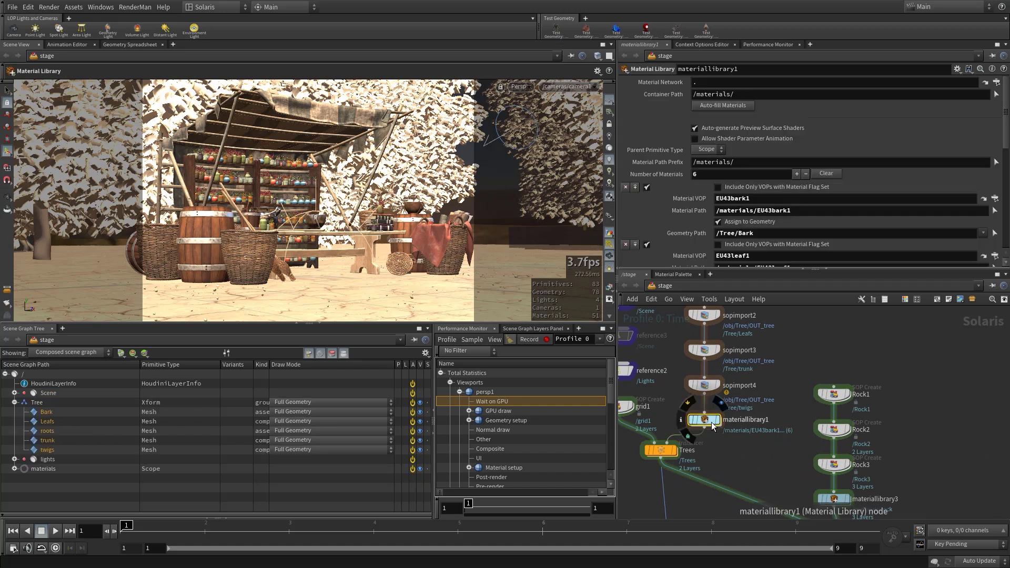
left_click(717, 420)
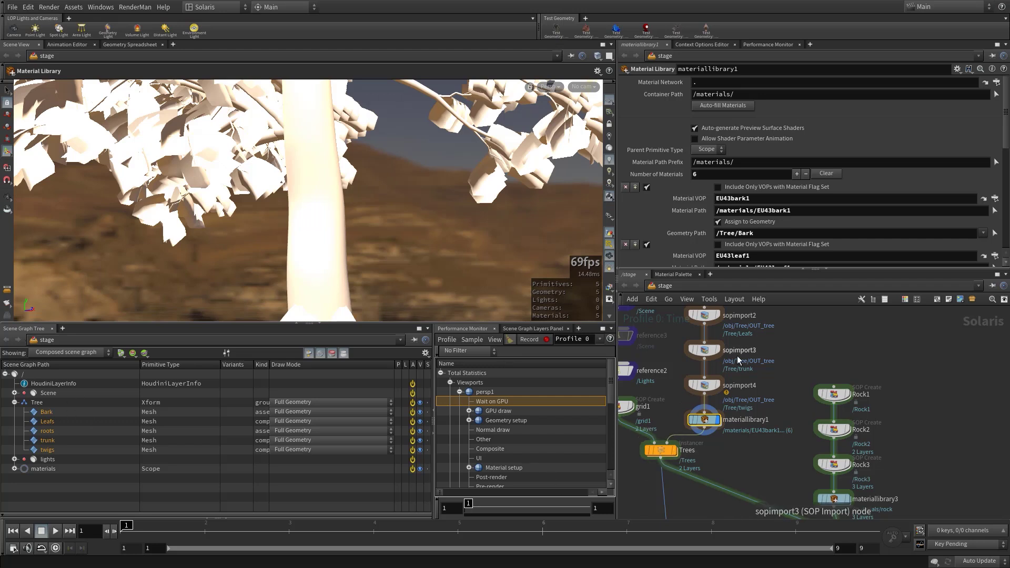
- Widen the Kind column of the Scene Graph Tree so the kinds of the Tree prims can be read in full
scroll(705, 451, "up", 1)
scroll(706, 450, "up", 1)
middle_click_drag(706, 450, 788, 444)
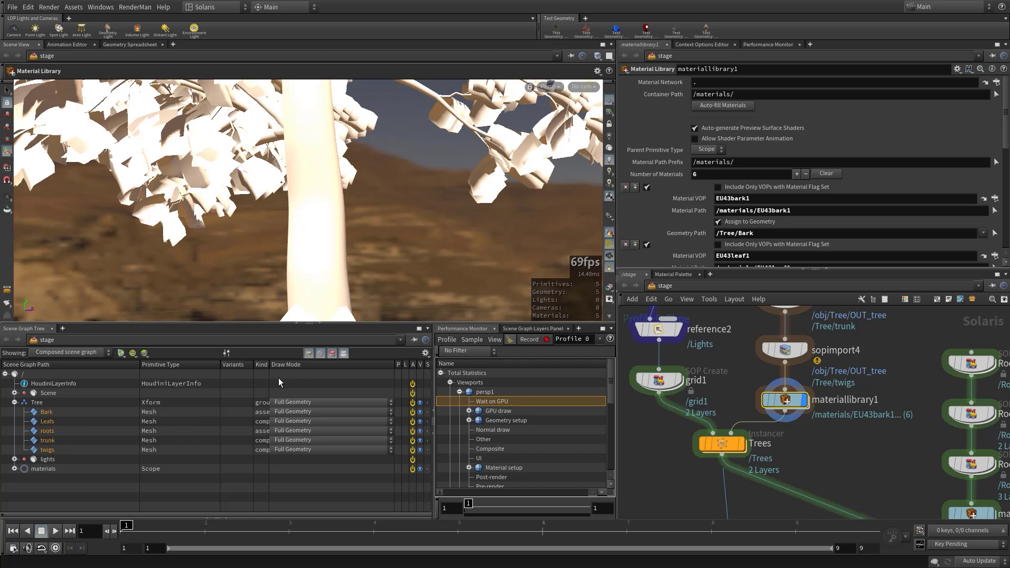
left_click_drag(270, 368, 287, 369)
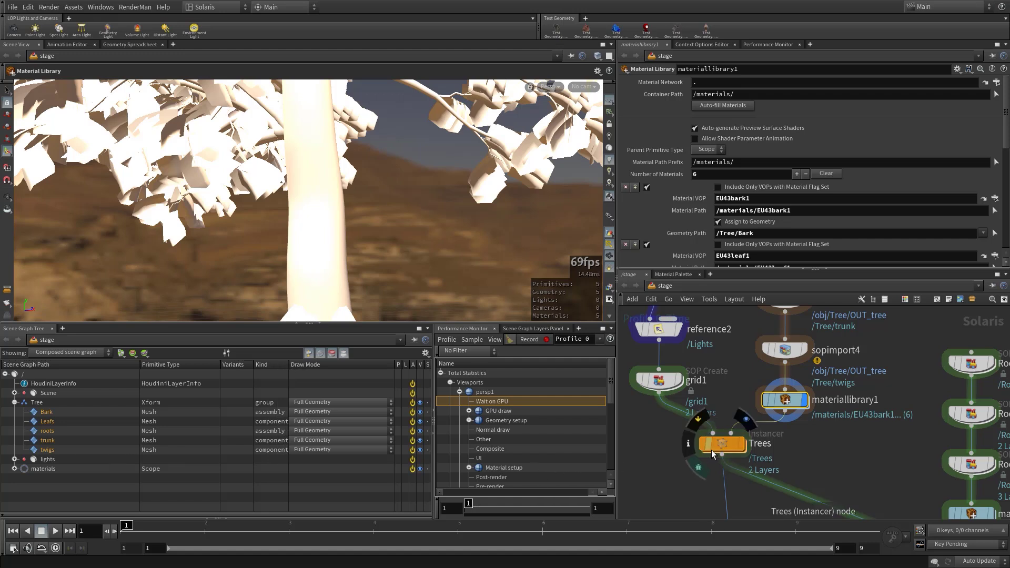
- Display the Trees instancer and inspect its Prototypes hierarchy down to the Tree prim, collapsing it again when done
left_click(735, 444)
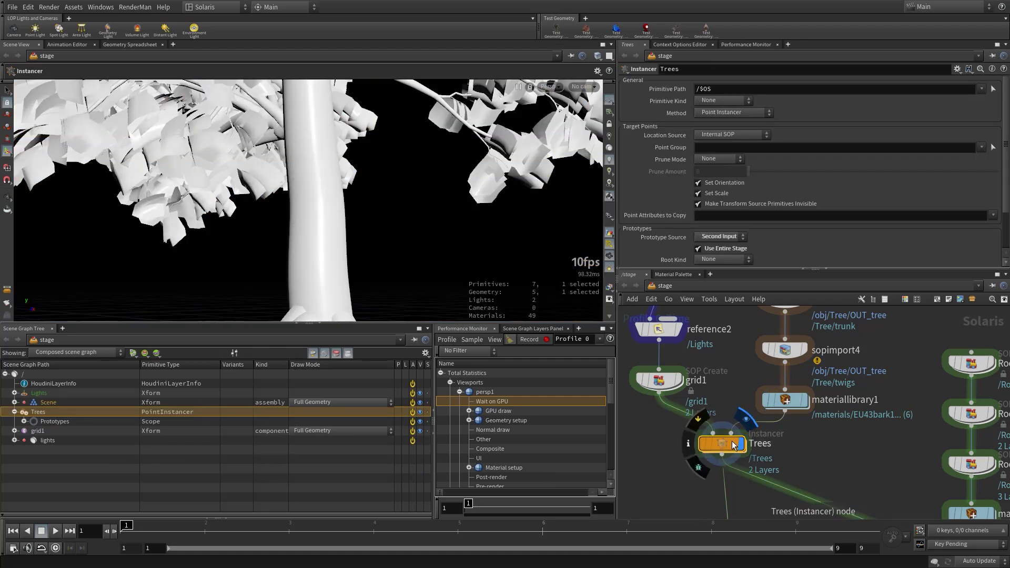
left_click(23, 421)
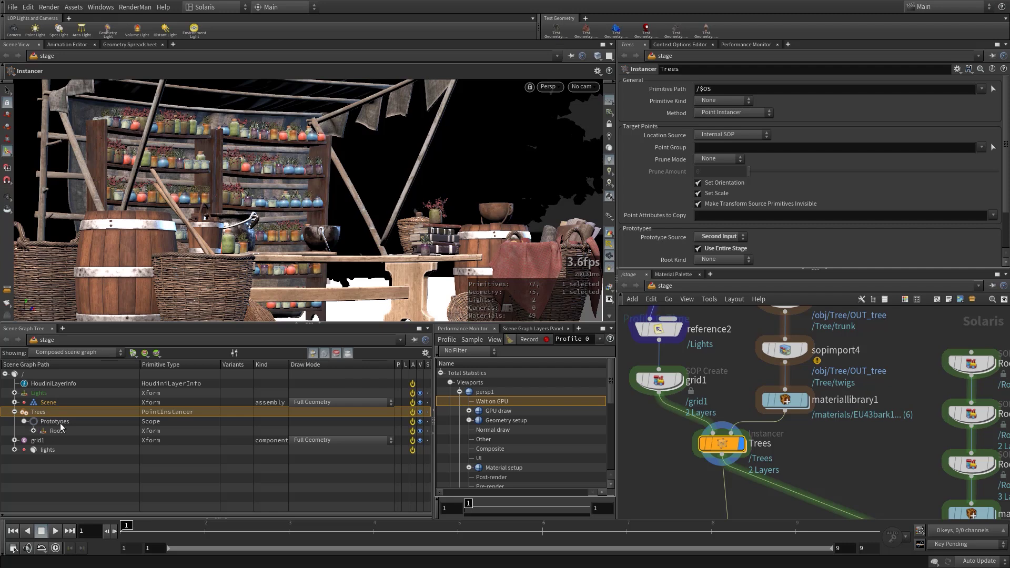
left_click(34, 431)
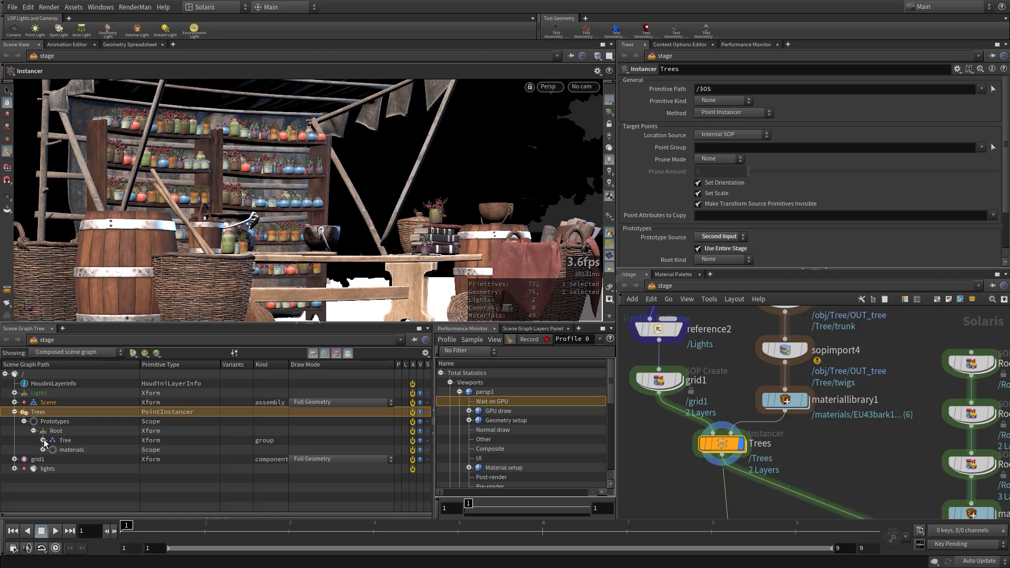
left_click(43, 441)
left_click(43, 441)
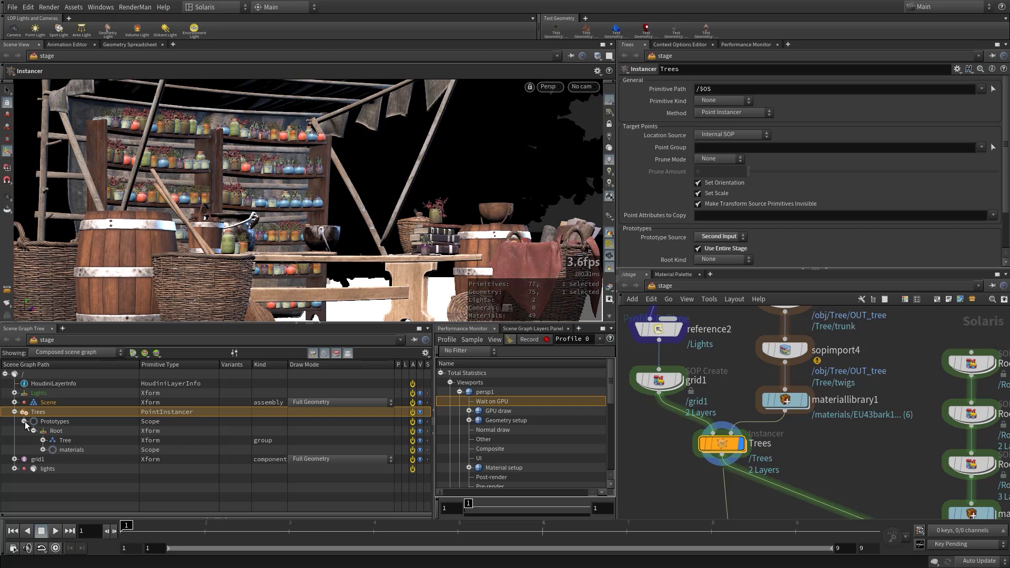
left_click(25, 421)
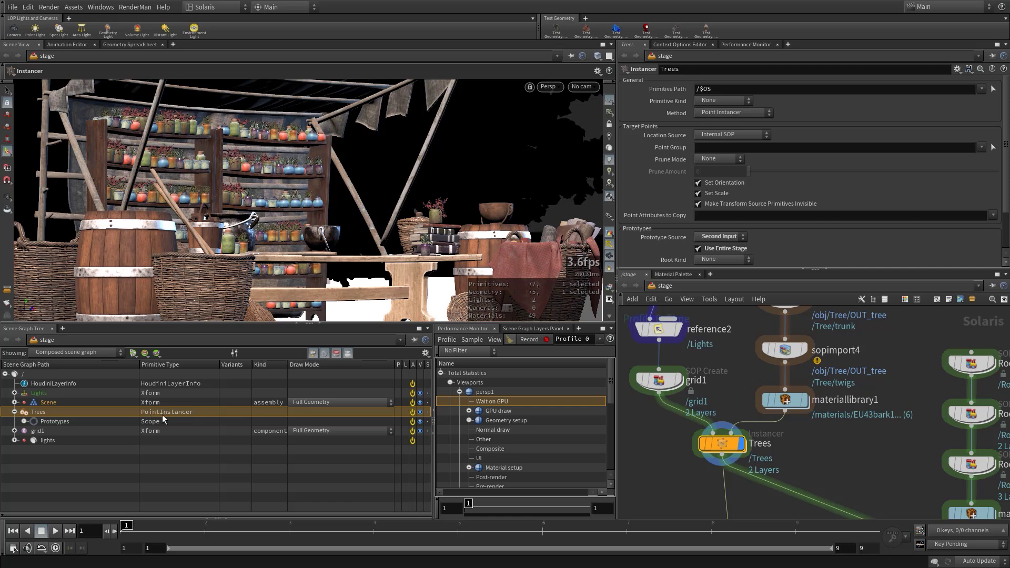
- Duplicate the five tree SOP Import nodes together with materiallibrary1 into the empty area beyond the Rock nodes
scroll(829, 456, "down", 5)
middle_click_drag(838, 450, 749, 461)
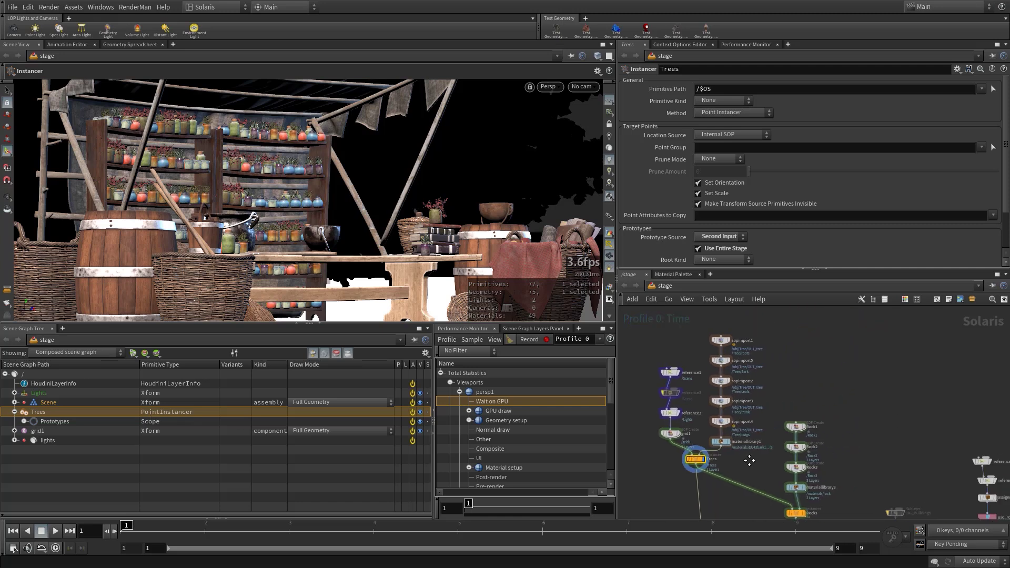
left_click_drag(765, 332, 723, 446)
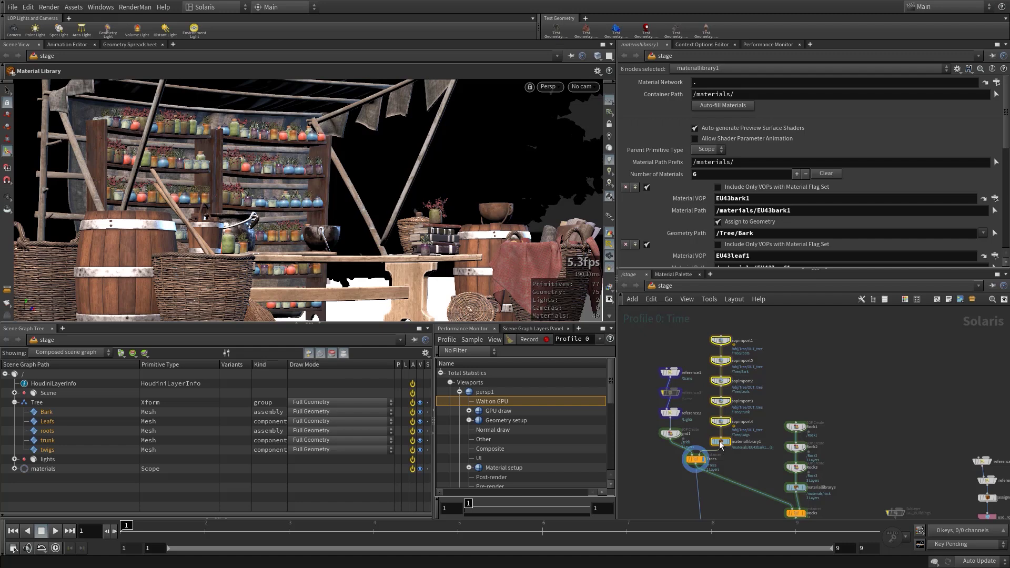
mouse_move(721, 444)
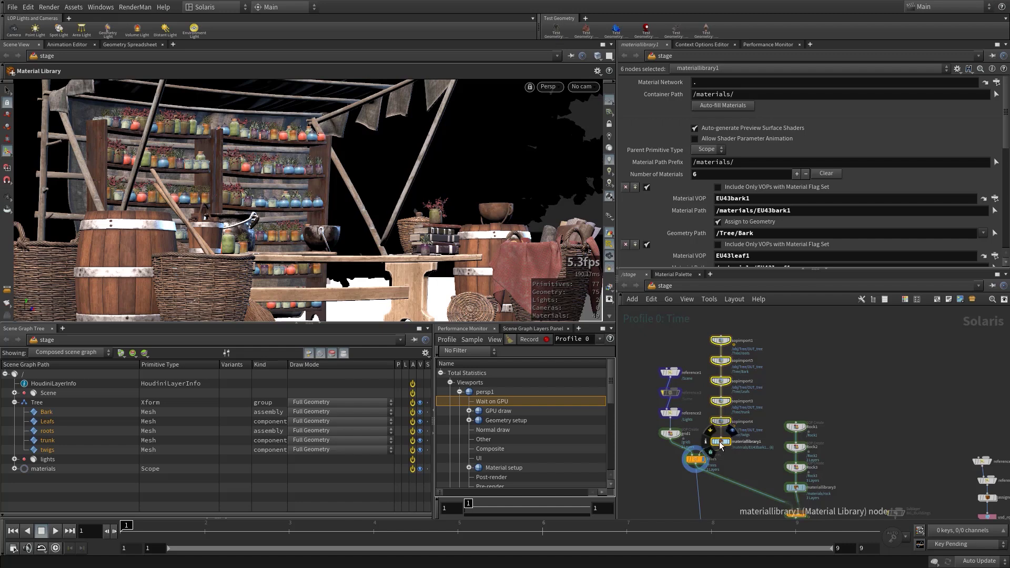
key("ctrl+v")
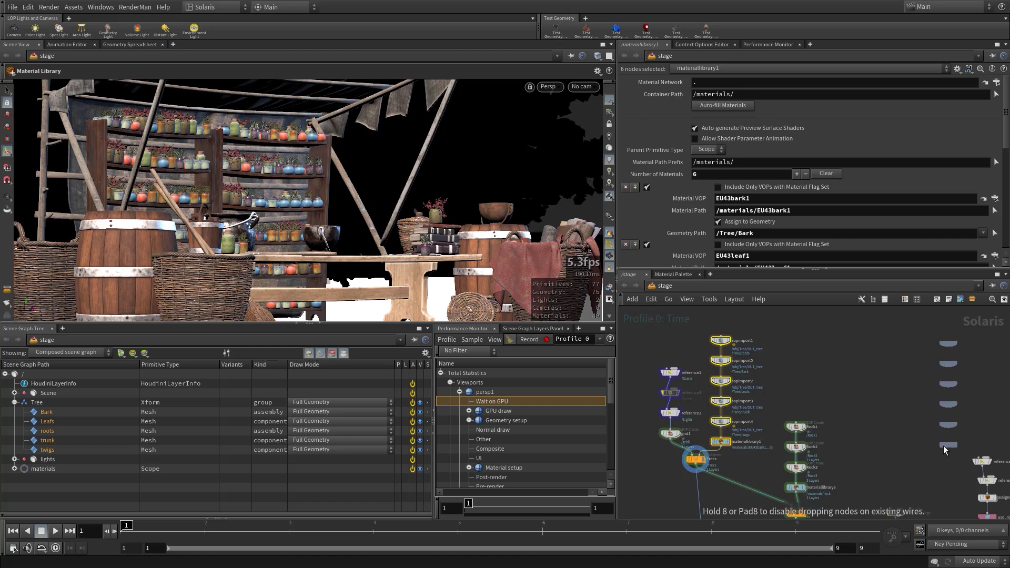
left_click(884, 450)
- Move the duplicated tree import chain down the network to sit beside the lights chain above switch1
scroll(885, 449, "down", 3)
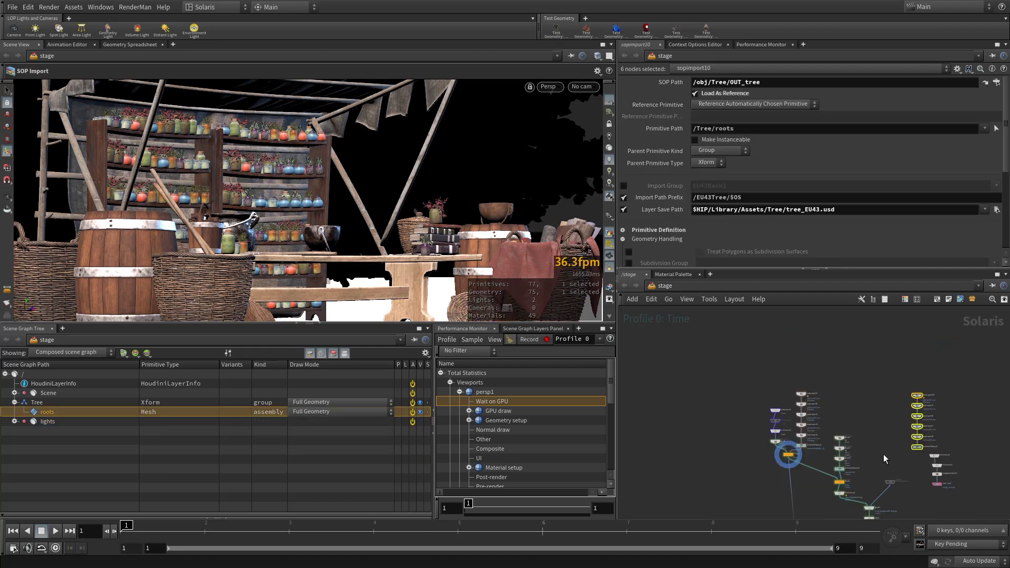
scroll(883, 453, "up", 2)
middle_click_drag(883, 453, 779, 442)
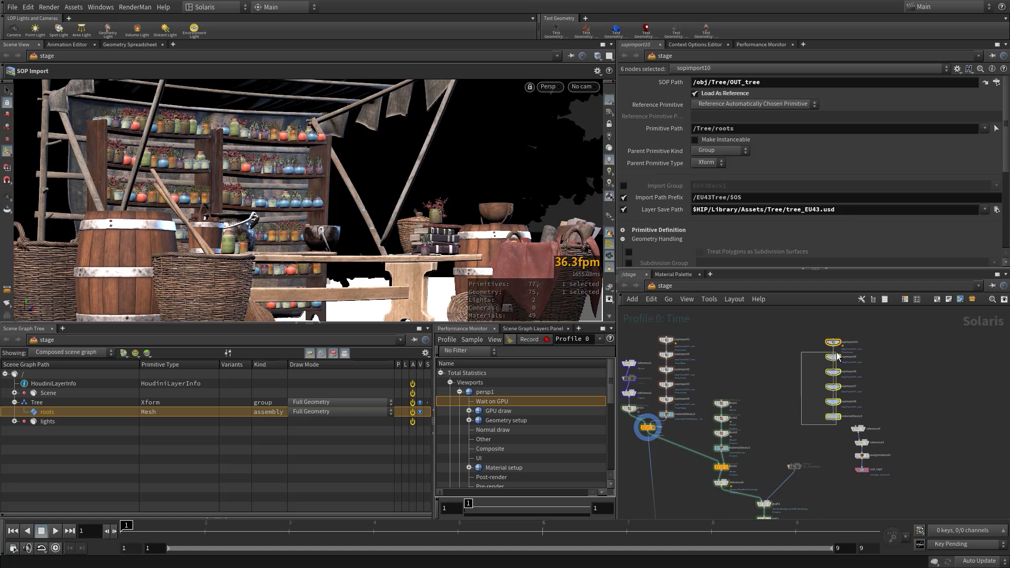
left_click(835, 421)
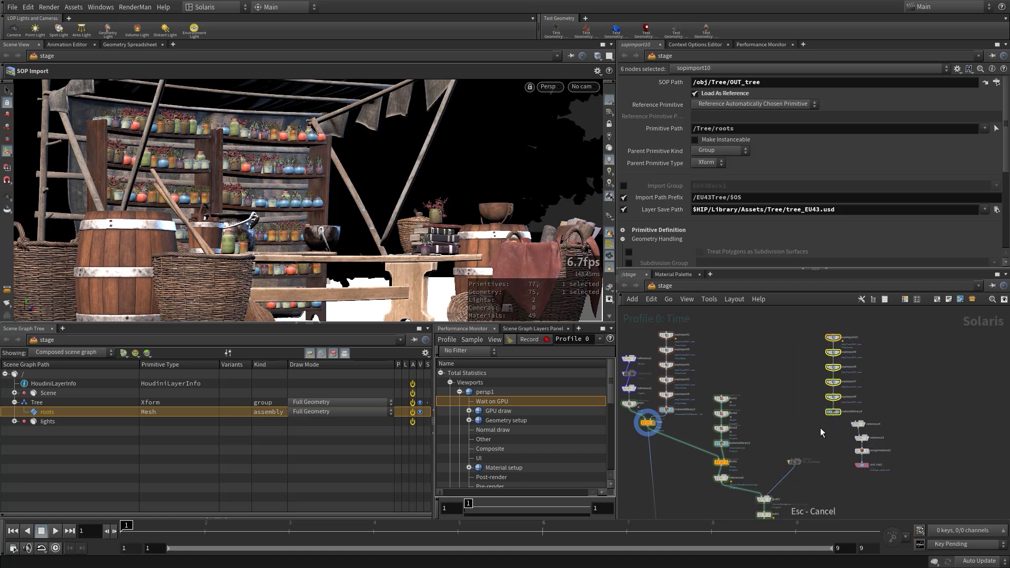
middle_click_drag(820, 428, 766, 410)
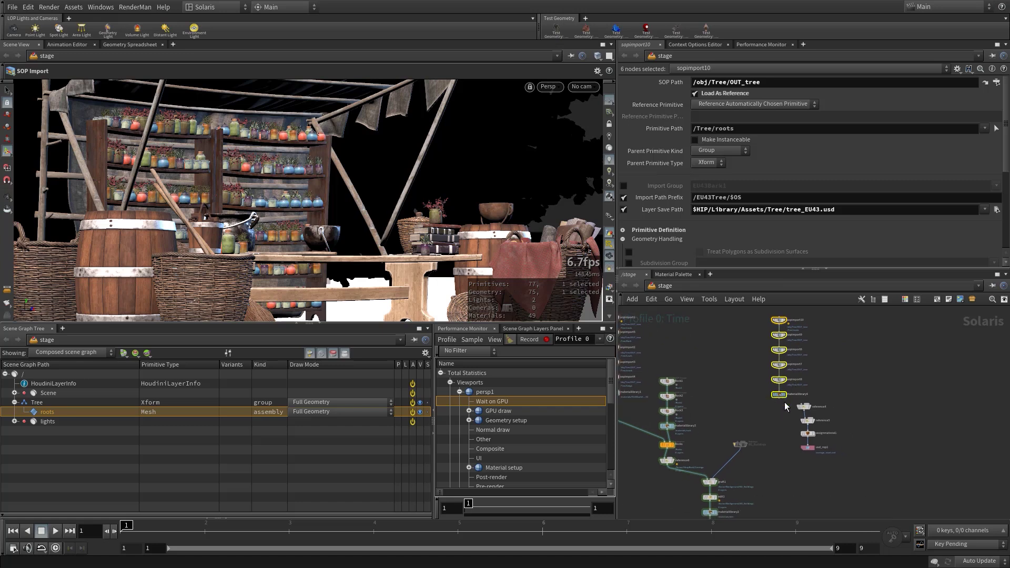
left_click_drag(781, 395, 850, 488)
middle_click_drag(850, 487, 817, 410)
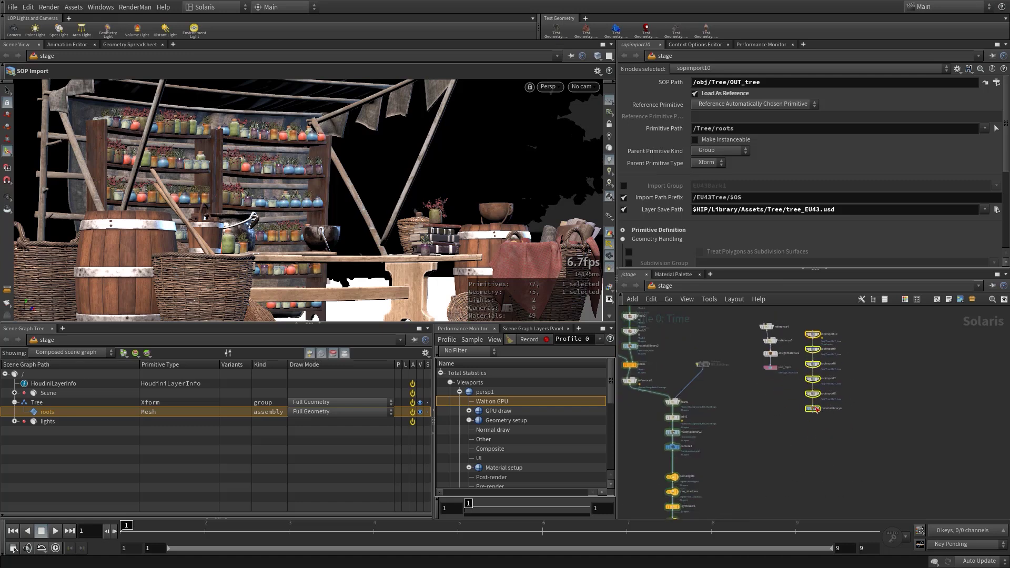
left_click_drag(815, 409, 777, 508)
middle_click_drag(778, 508, 784, 391)
mouse_move(784, 392)
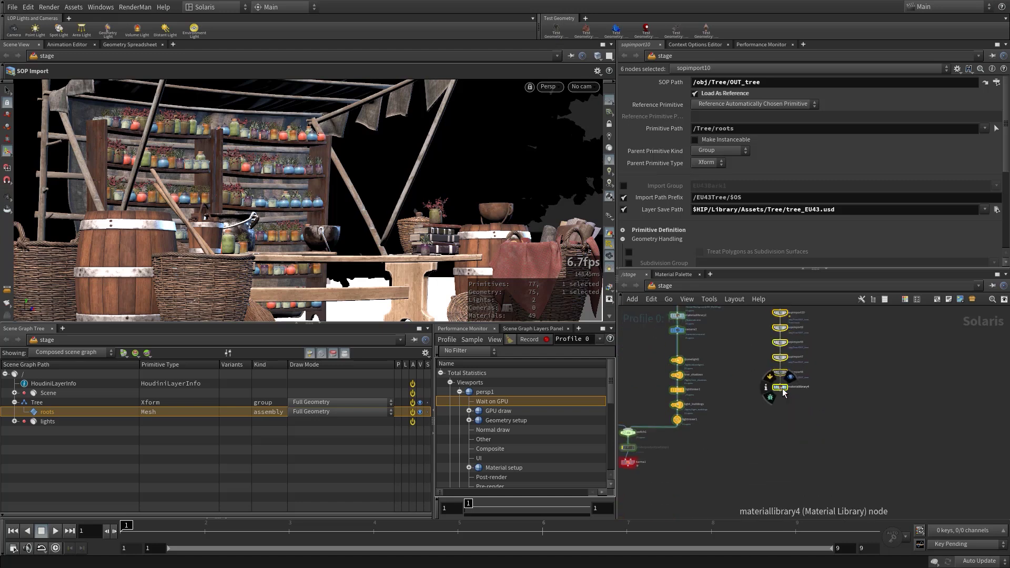
left_click_drag(784, 392, 733, 451)
- Move rendergeometrysettings1 and karma1 down together to make more room below switch1, and clear the selection
scroll(694, 468, "up", 3)
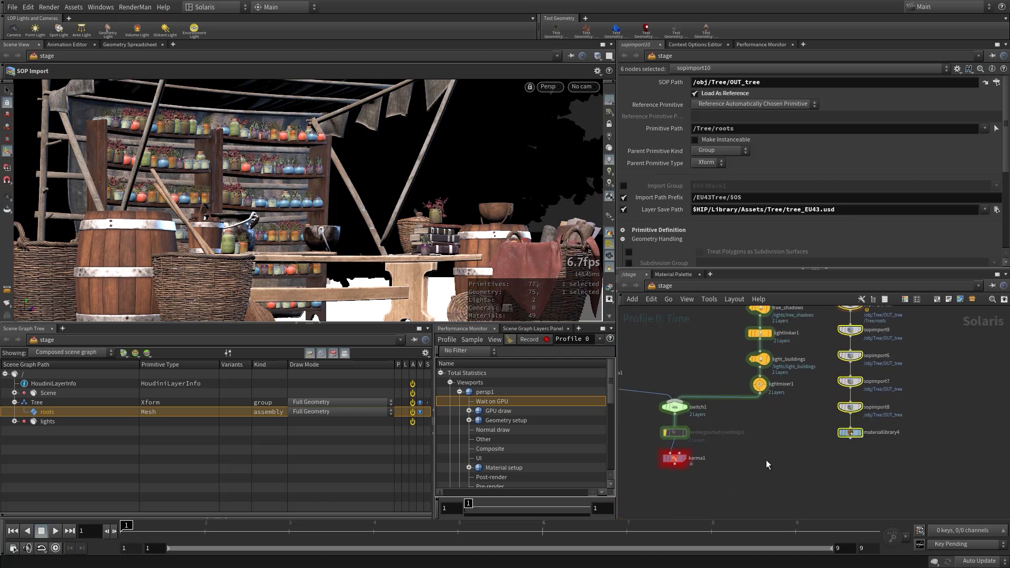
middle_click_drag(746, 459, 810, 457)
left_click_drag(769, 483, 745, 459)
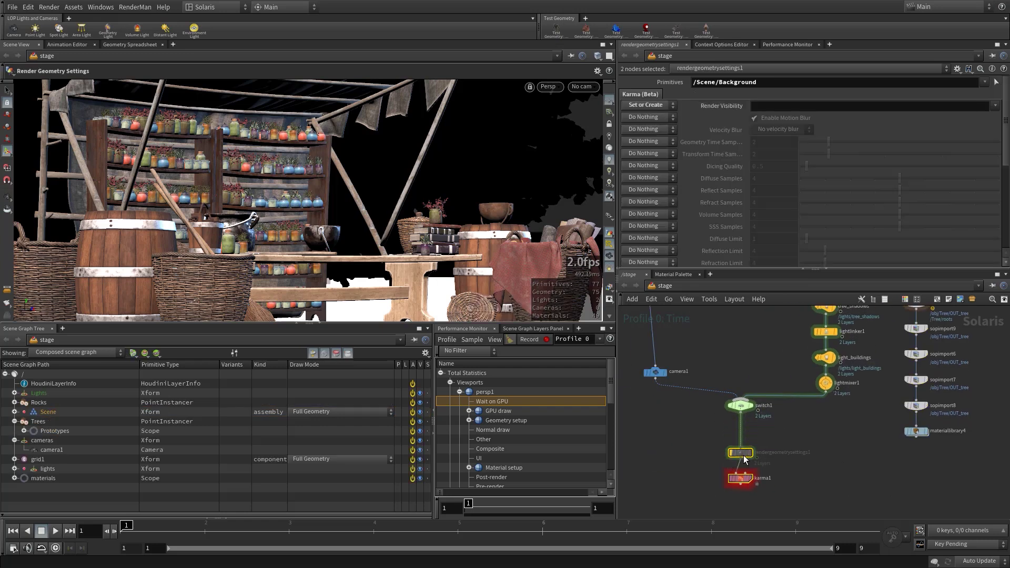
left_click(869, 453)
- Add a Sublayer node below the lights chain, wire switch1's output into its first input, and position it lower beside rendergeometrysettings1
middle_click_drag(869, 452, 823, 437)
scroll(777, 454, "up", 3)
key("Tab")
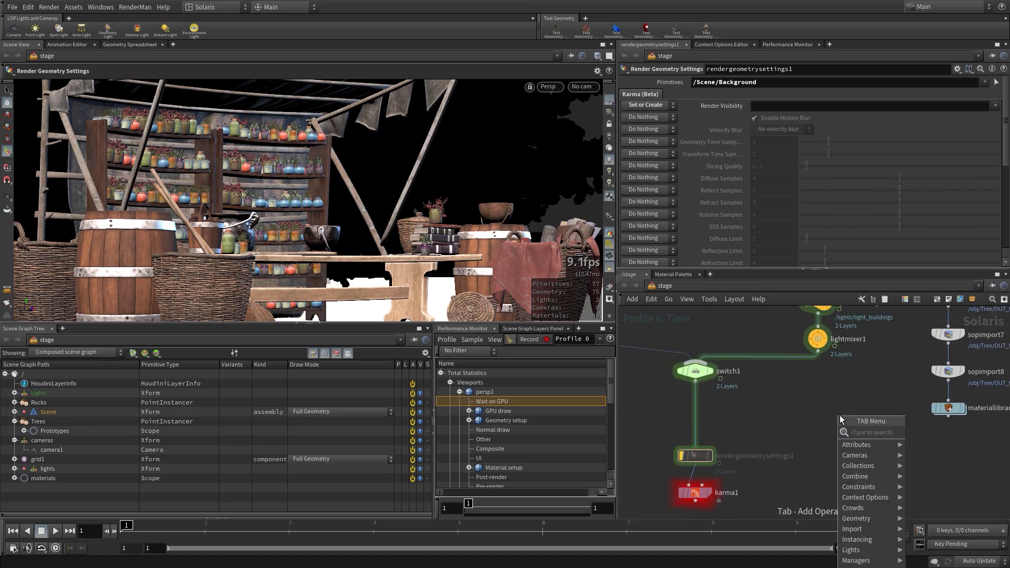
key("Escape")
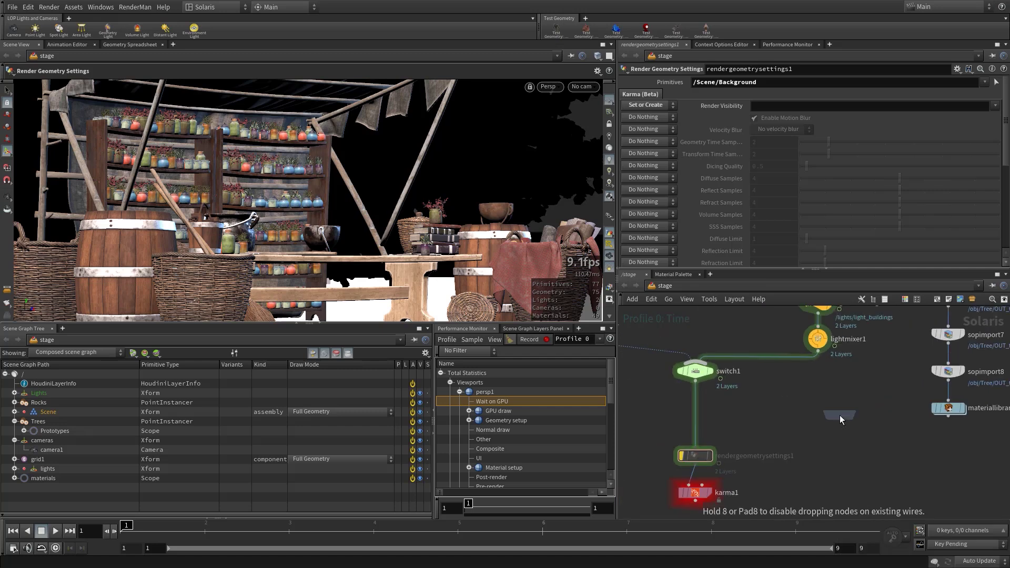
left_click(803, 427)
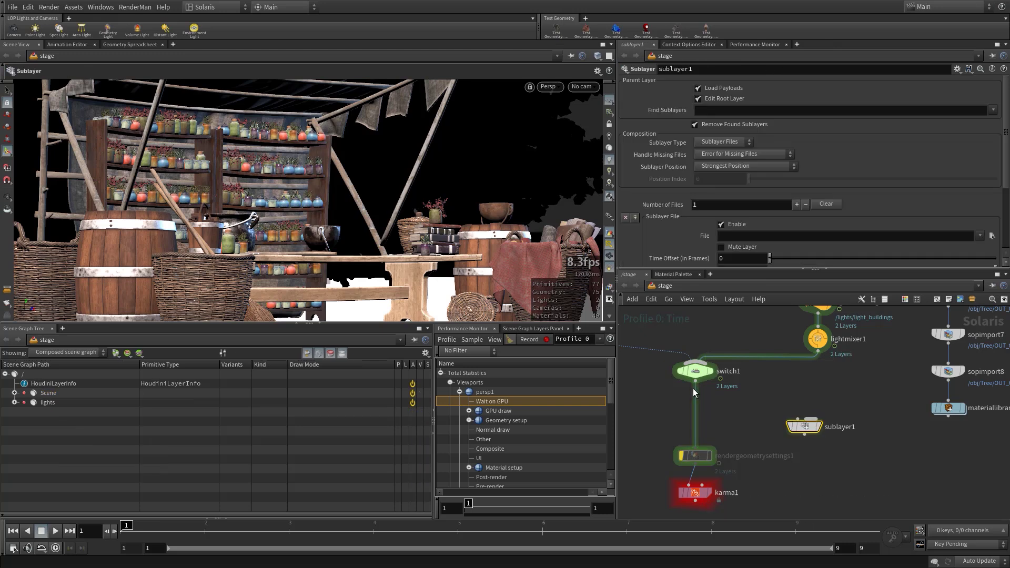
left_click(794, 413)
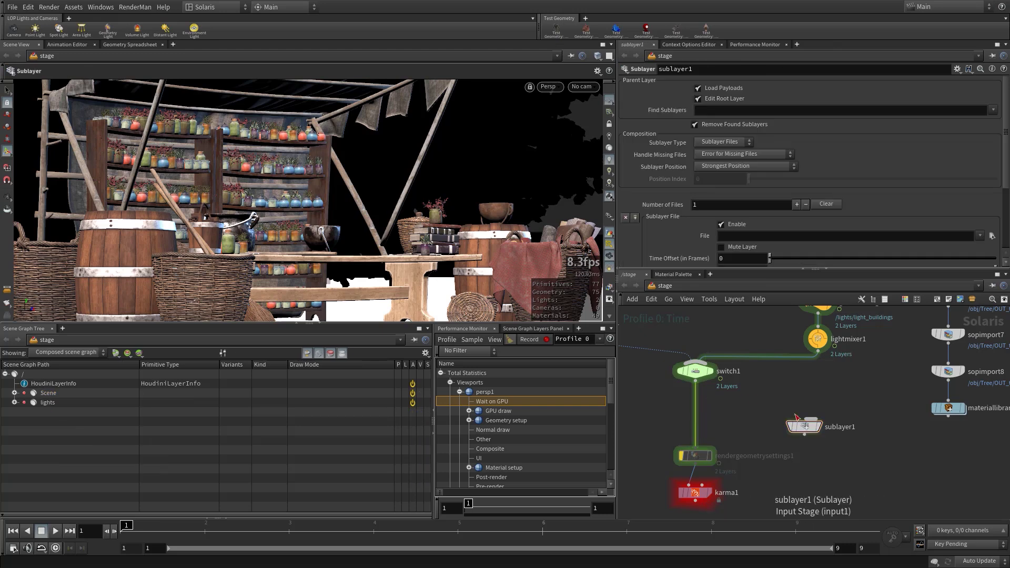
left_click(702, 382)
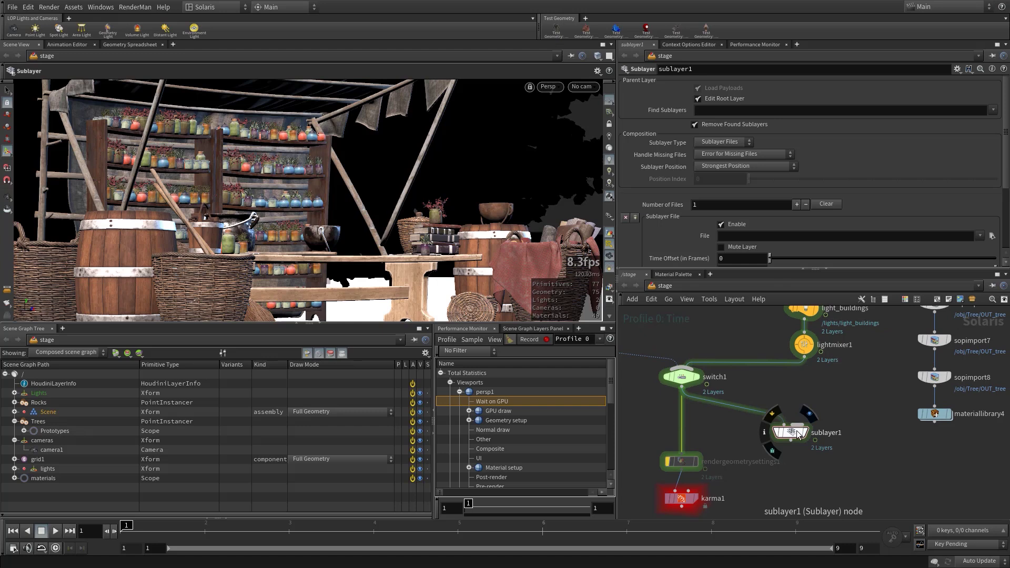
left_click_drag(798, 435, 821, 457)
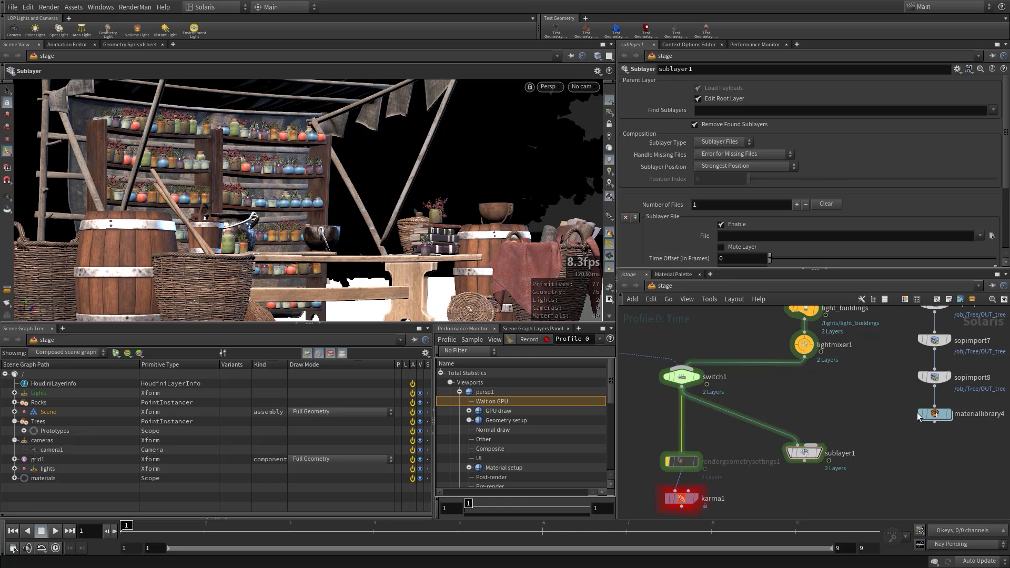
mouse_move(932, 416)
mouse_move(809, 456)
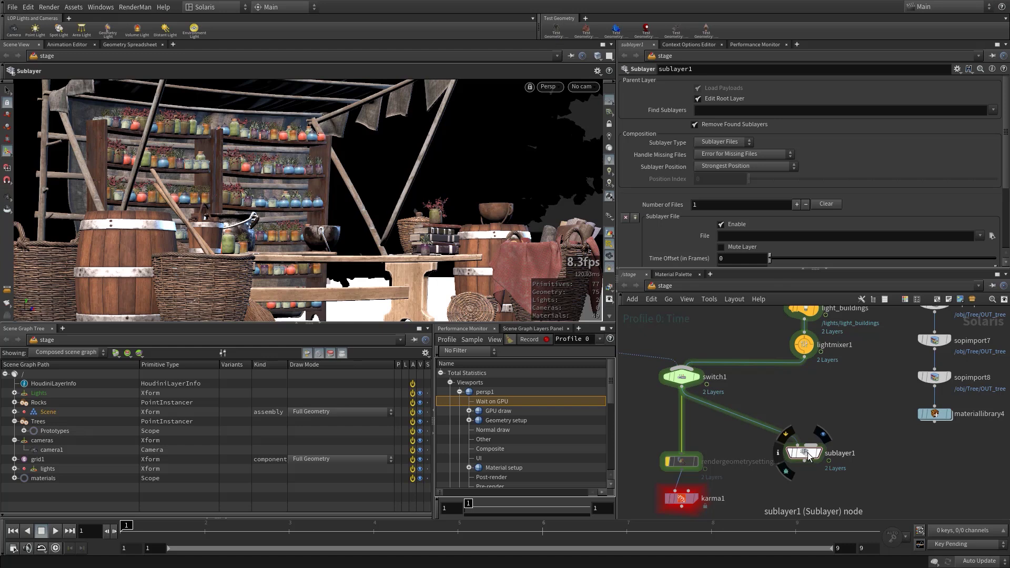
mouse_move(808, 456)
left_mouse_down()
mouse_move(810, 473)
mouse_move(821, 460)
left_mouse_up()
- Select sopimport10, the first node of the duplicated tree chain, and examine its Import Path Prefix and Layer Save Path
scroll(844, 429, "up", 3)
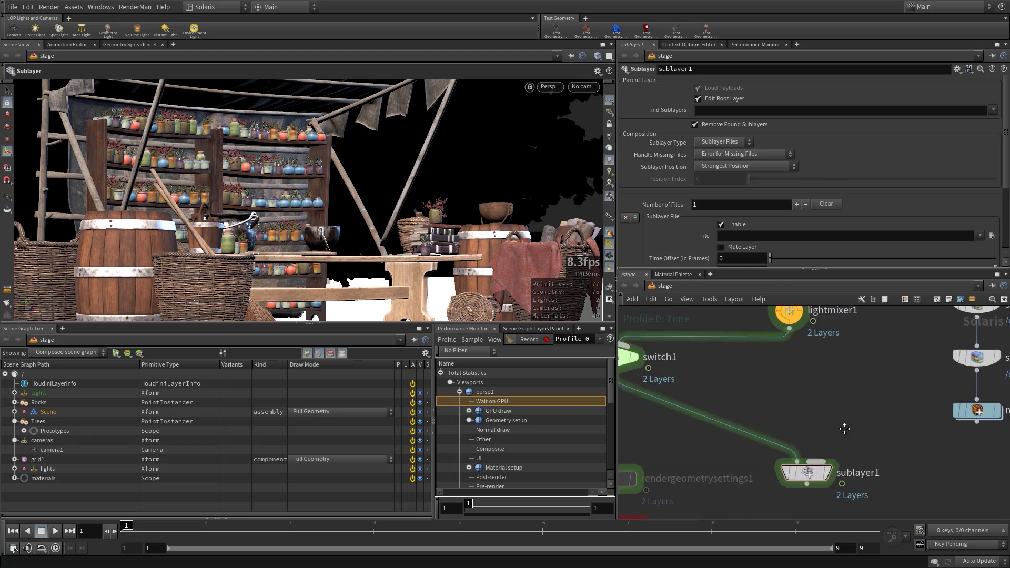
scroll(845, 429, "down", 3)
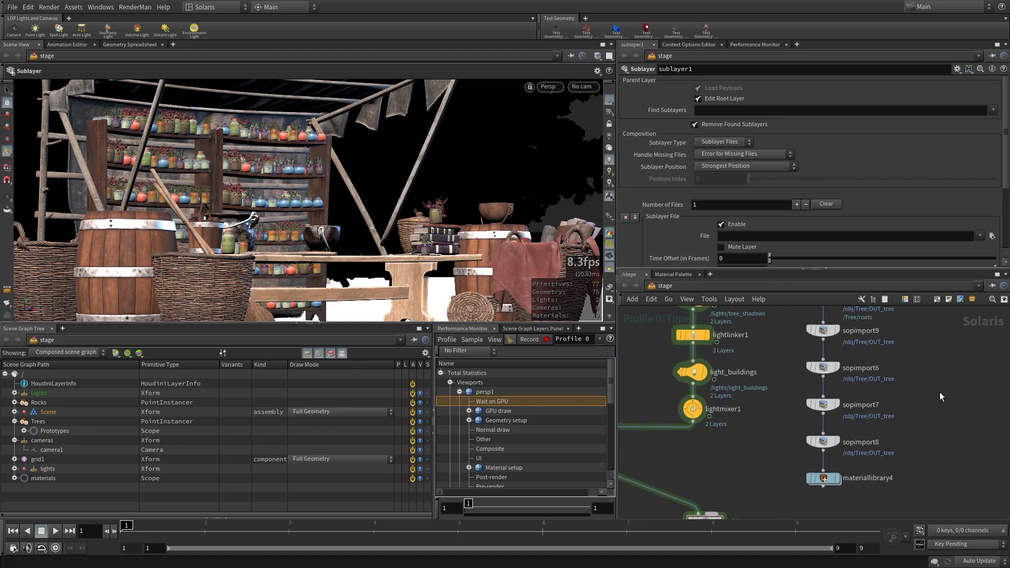
scroll(889, 390, "up", 3)
left_click(800, 359)
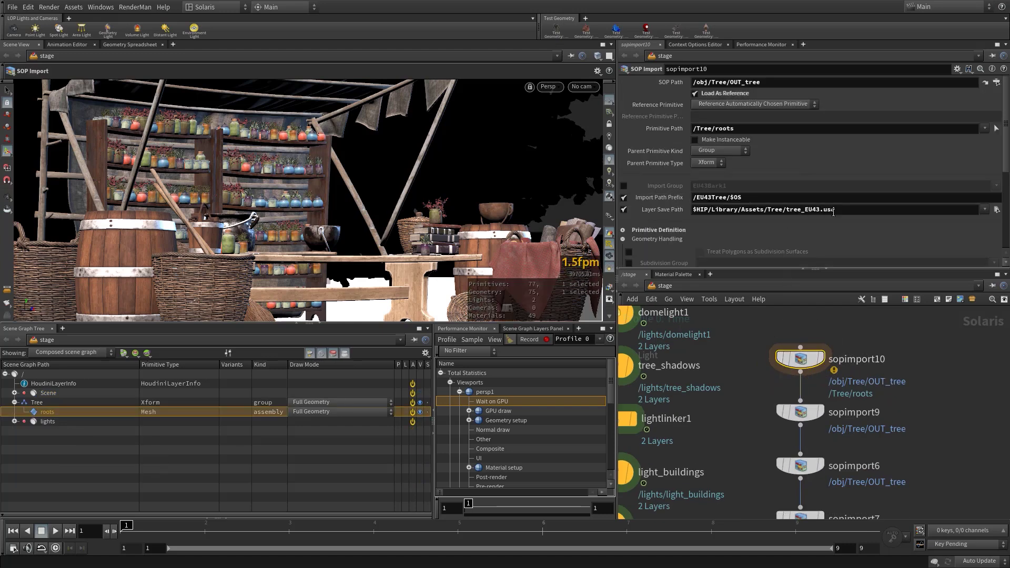
left_click_drag(834, 210, 692, 210)
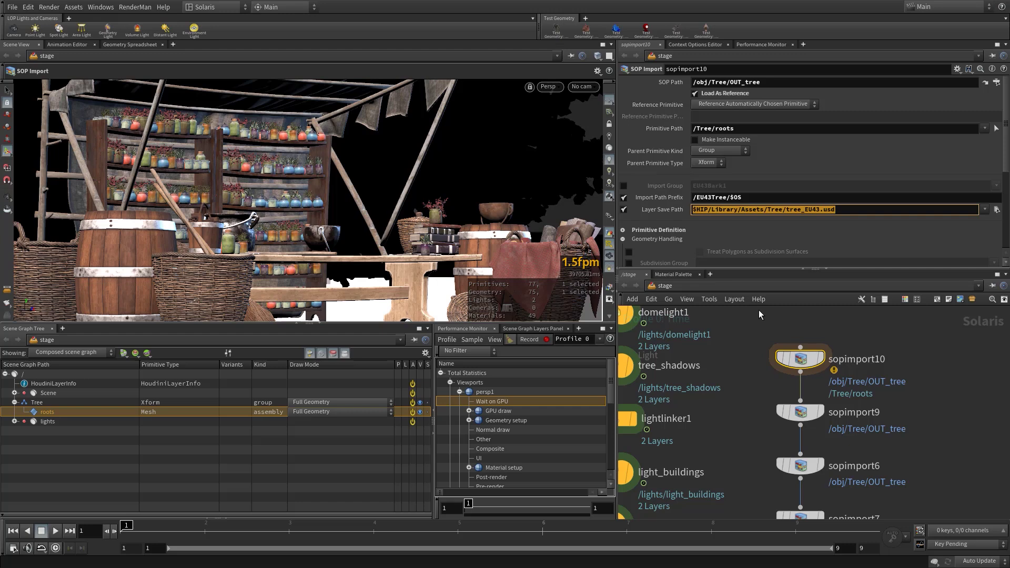
left_click(797, 352)
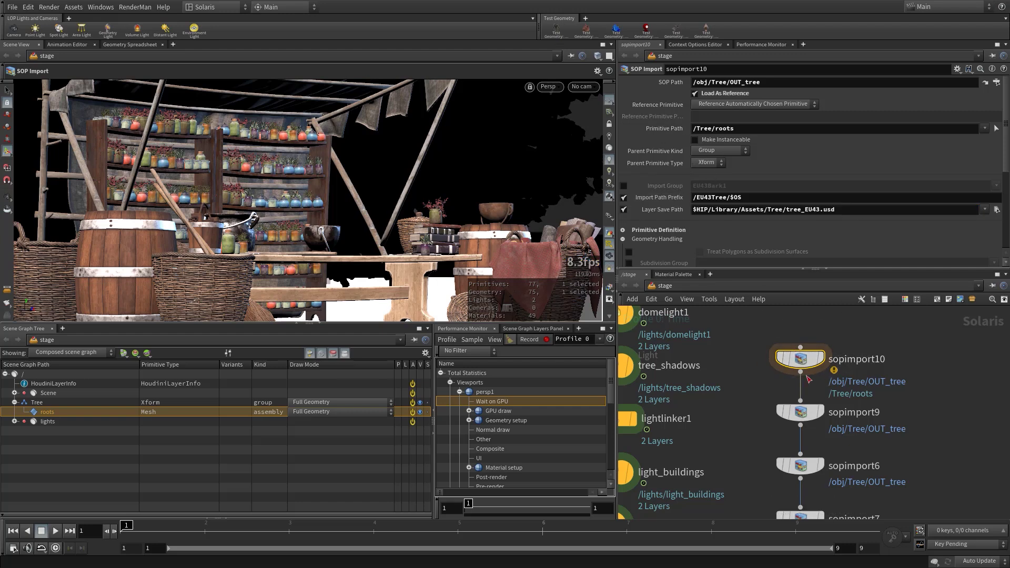
mouse_move(798, 360)
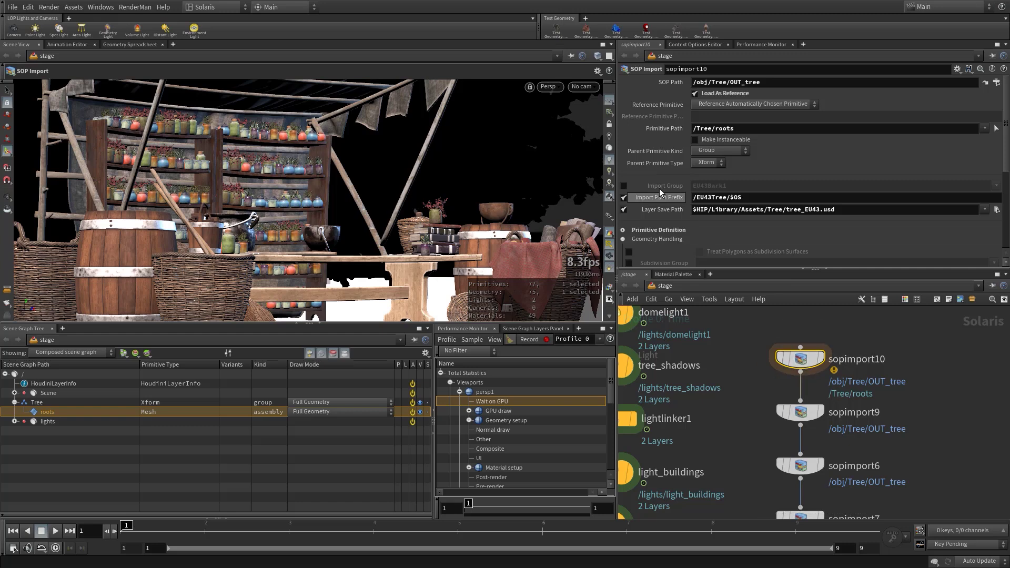
- Clear and disable the Layer Save Path on all five duplicated tree SOP Import nodes at once
scroll(797, 320, "down", 3)
middle_click_drag(781, 415, 745, 456)
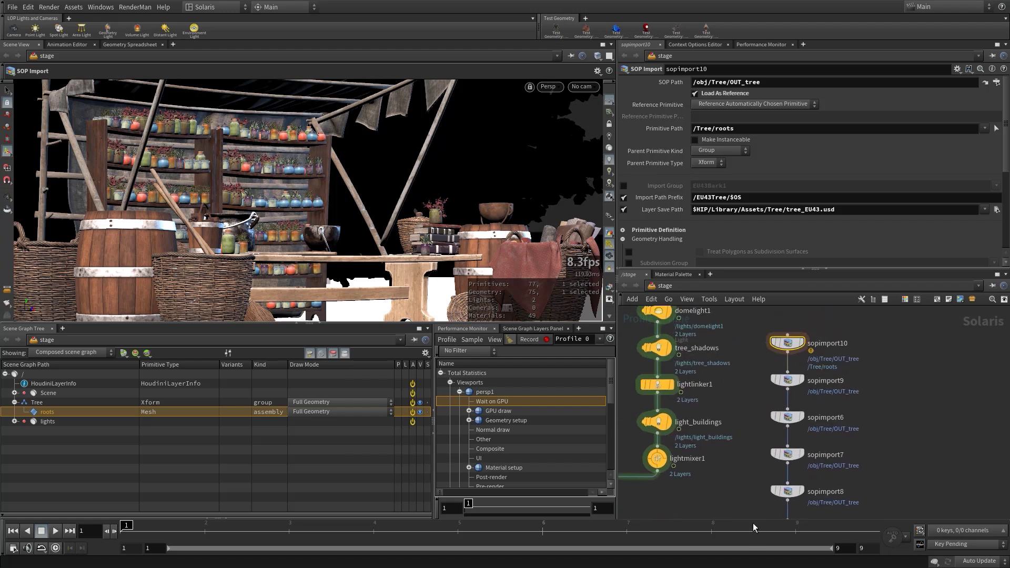
left_click_drag(759, 507, 837, 323)
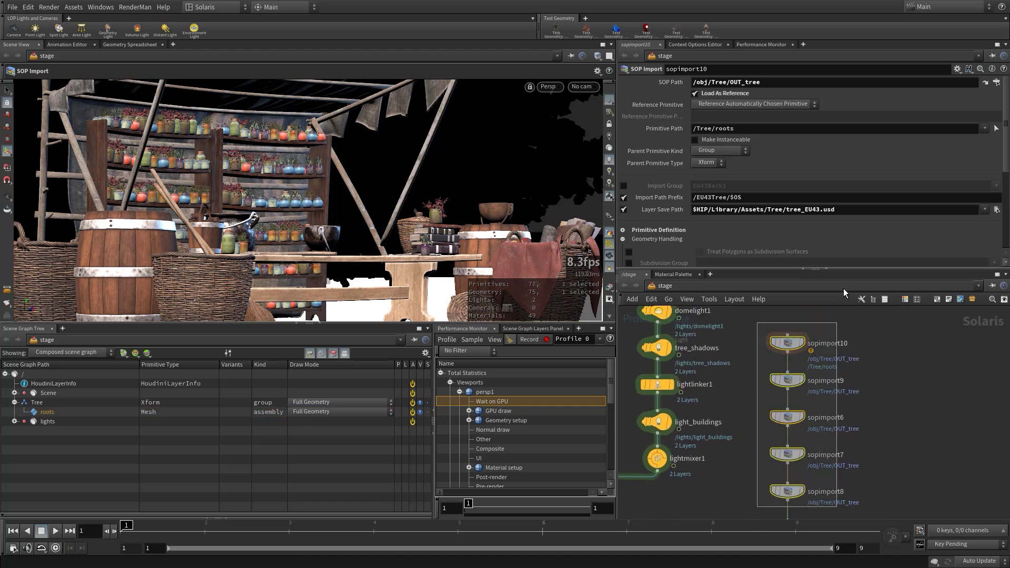
left_click_drag(819, 279, 686, 212)
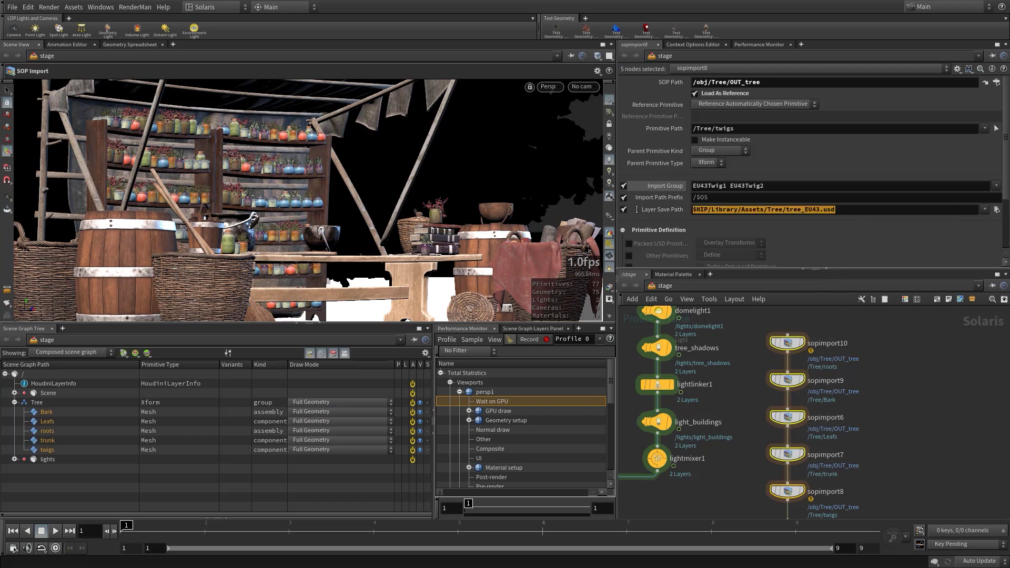
key("BackSpace")
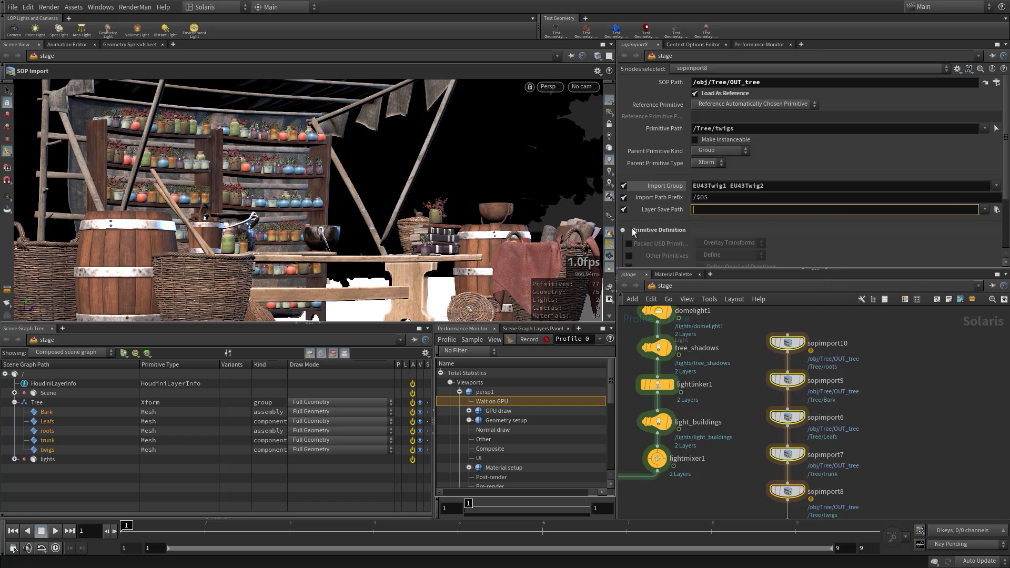
left_click(624, 209)
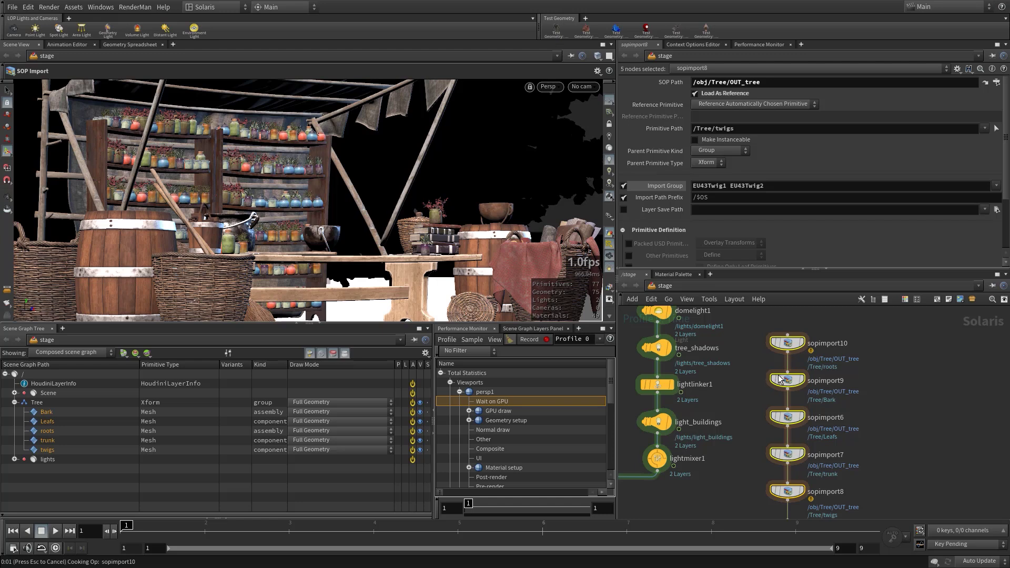
left_click(742, 421)
- Check the settings of materiallibrary4 and sopimport8, and display materiallibrary4's output in the viewport
scroll(742, 420, "up", 5)
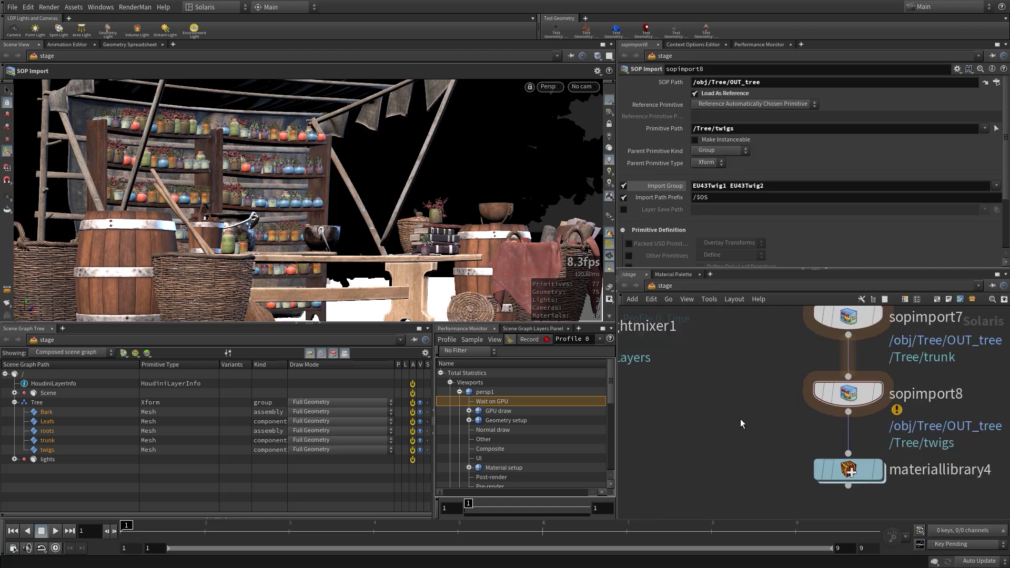
left_click(832, 476)
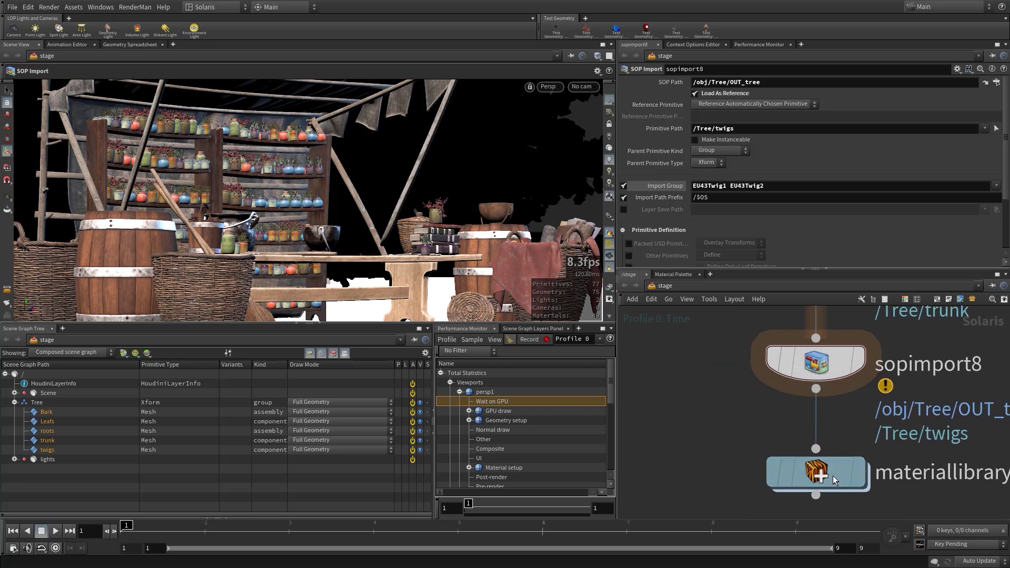
scroll(705, 413, "down", 5)
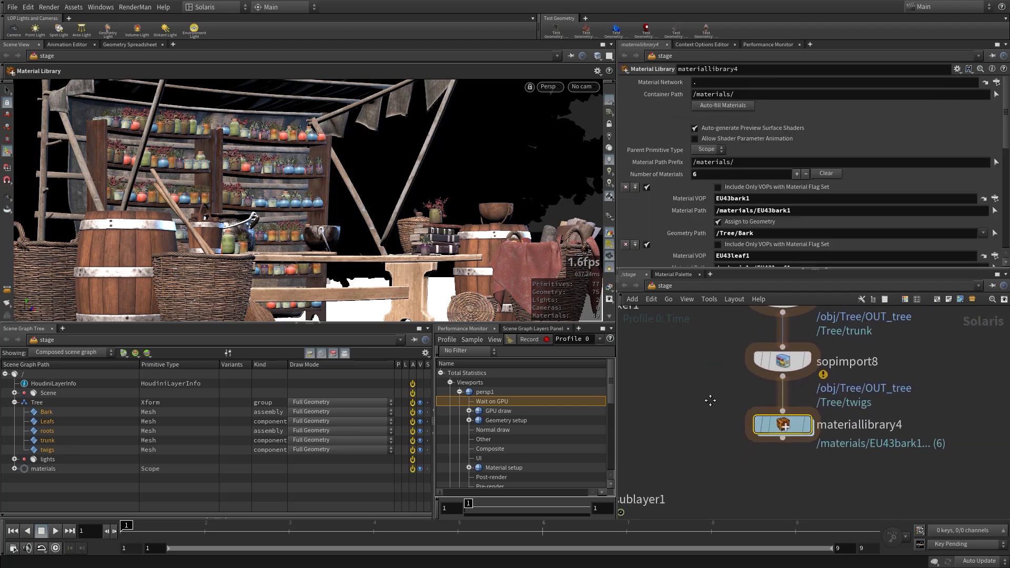
middle_click_drag(742, 422, 786, 442)
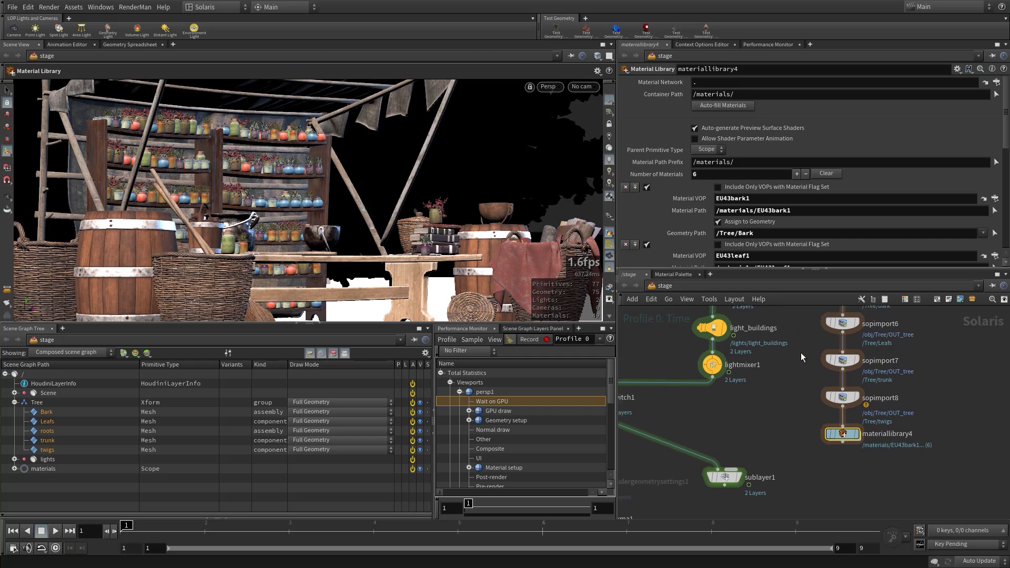
scroll(815, 399, "up", 3)
left_click(863, 397)
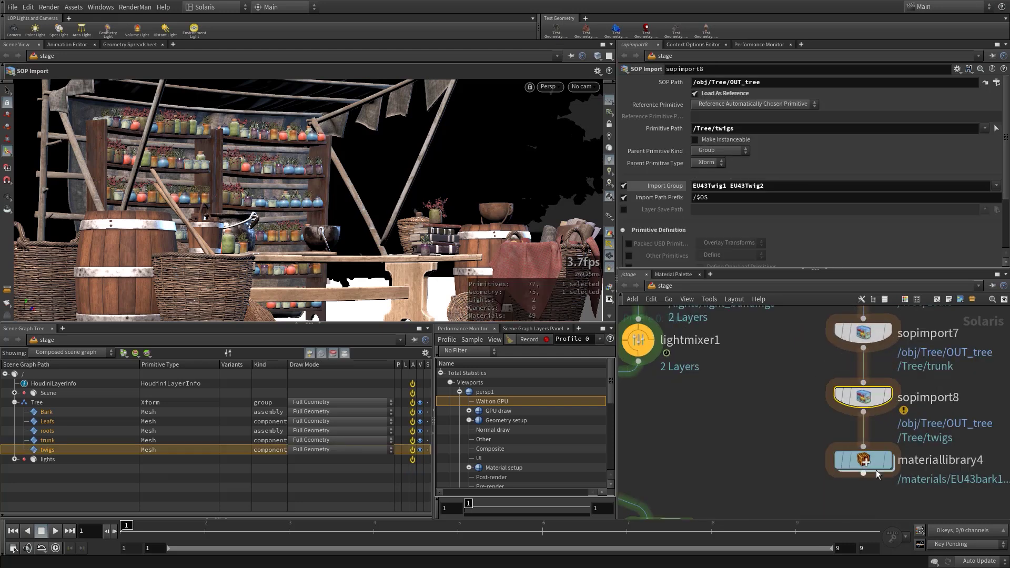
left_click(875, 465)
left_click(887, 461)
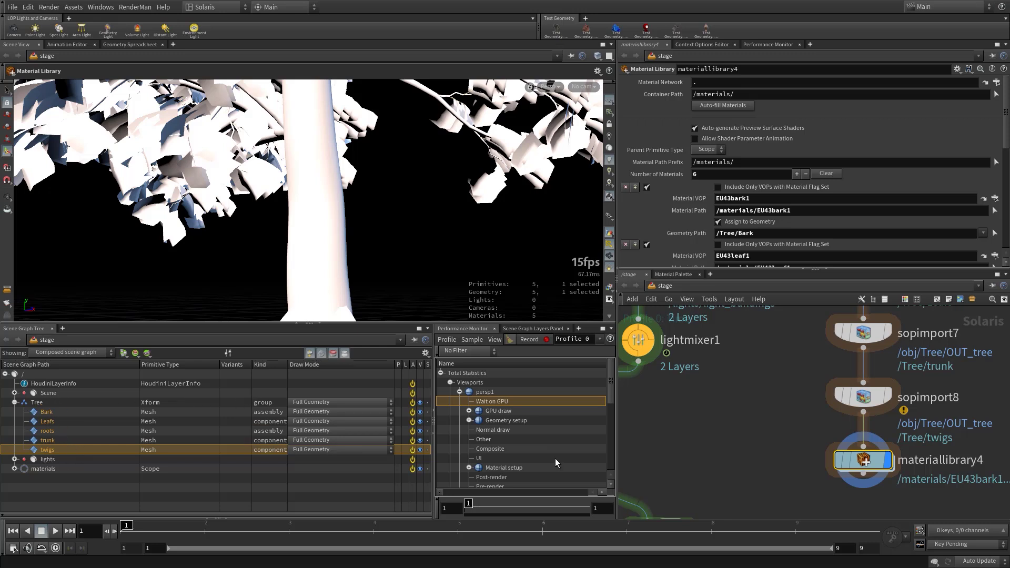
- Add a Graft node beside sublayer1 and wire materiallibrary4's output into its multi-input
scroll(730, 421, "down", 2)
scroll(729, 416, "down", 2)
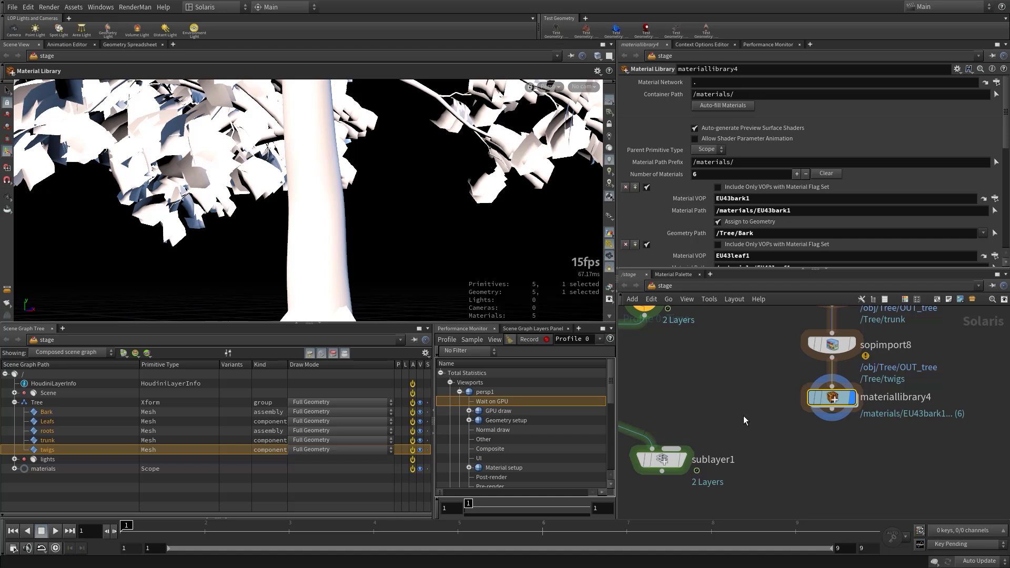
key("Tab")
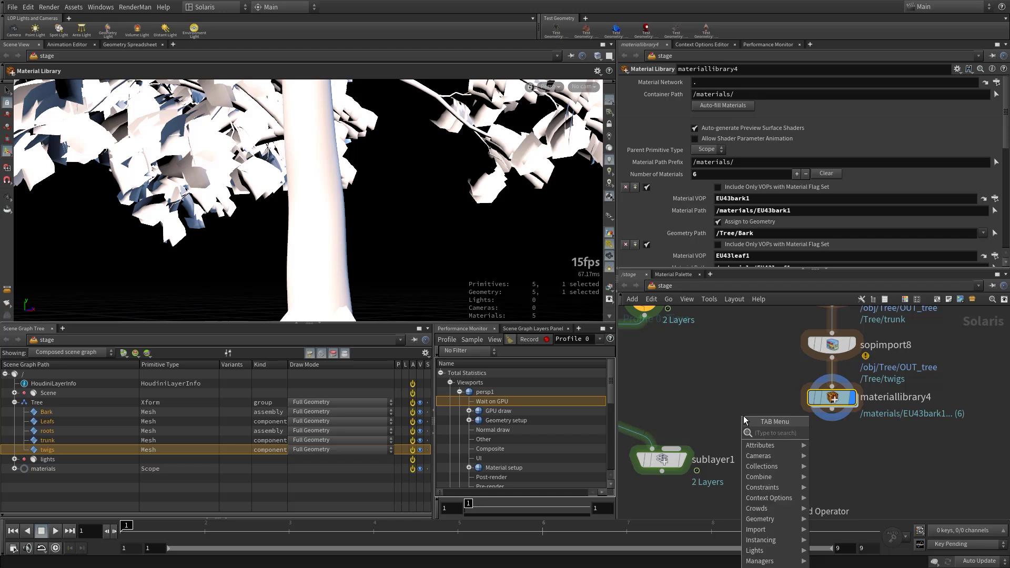
type("graft")
key("Return")
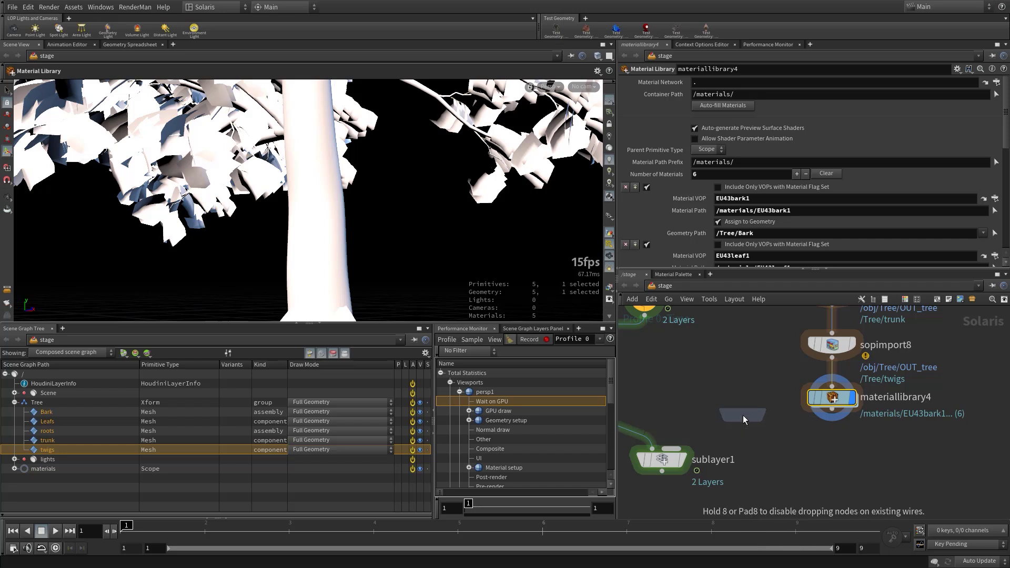
left_click(805, 443)
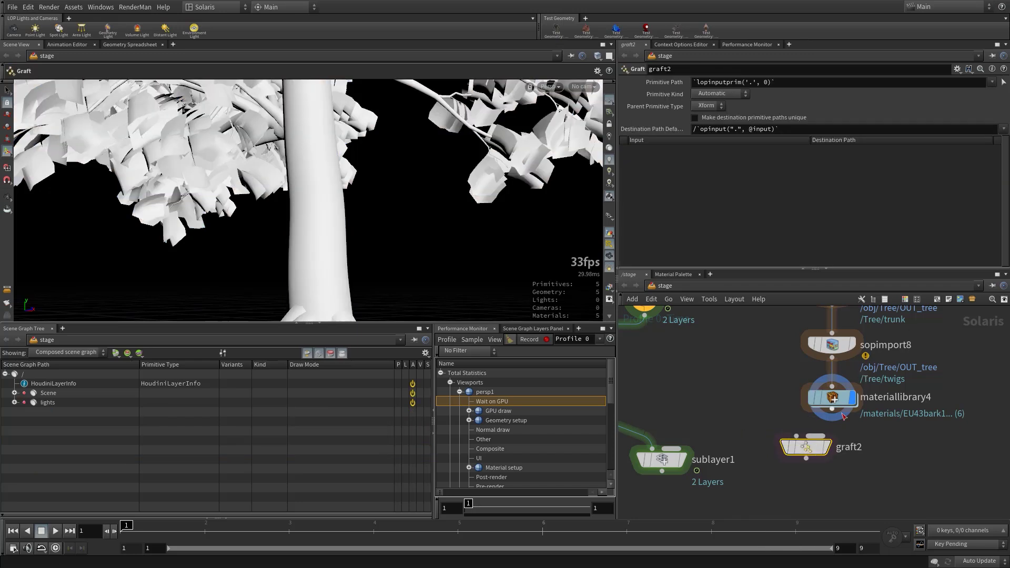
left_click(832, 409)
left_click(798, 436)
left_click_drag(811, 449, 813, 461)
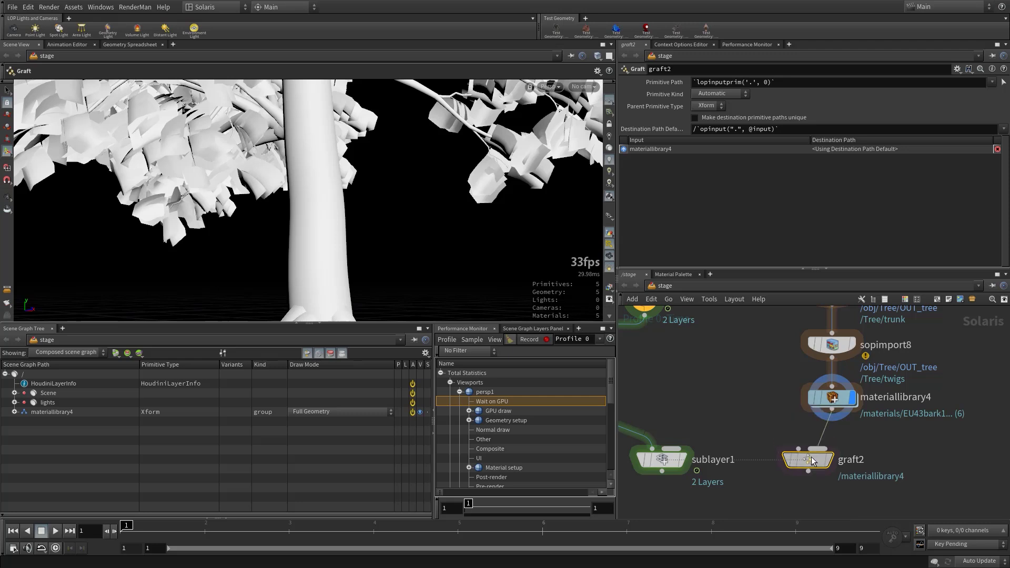
- Compare the scene graph hierarchies of sublayer1 and materiallibrary4 to decide where the tree belongs
left_click(663, 461)
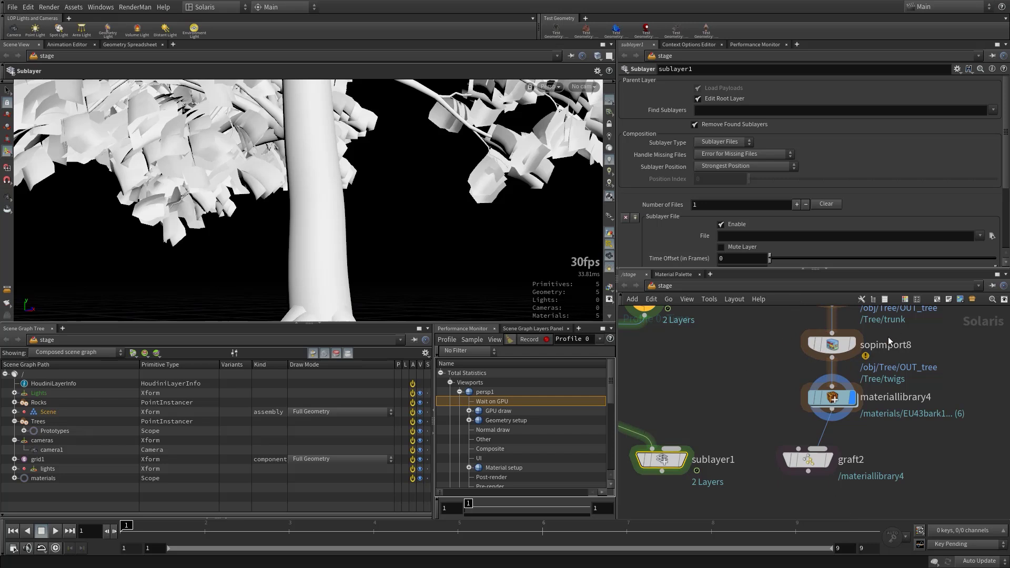
mouse_move(842, 404)
left_click(831, 398)
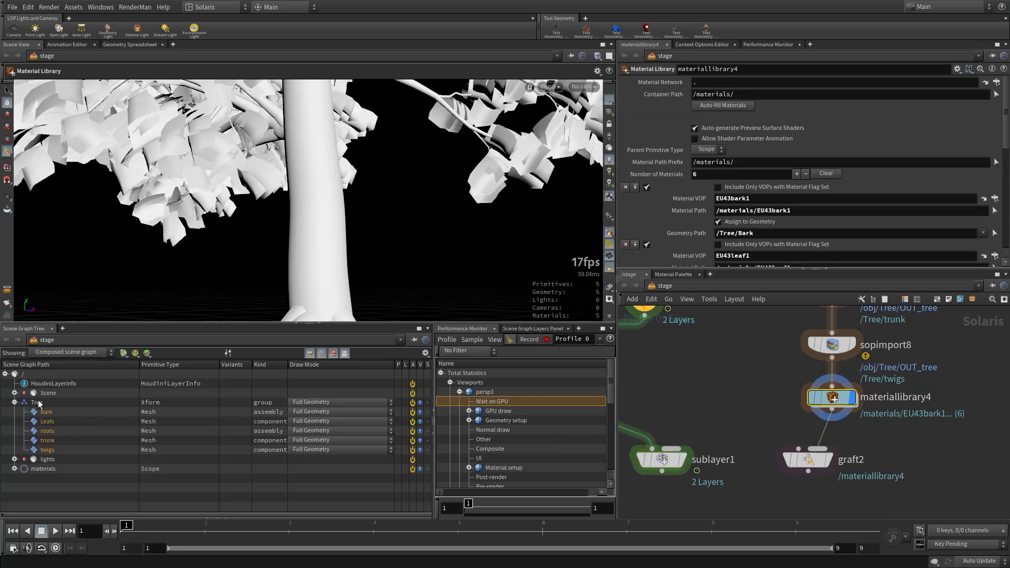
- Move graft2 closer to sublayer1 and set its Primitive Path to /Trees/TreeGeom
left_click_drag(808, 467, 789, 458)
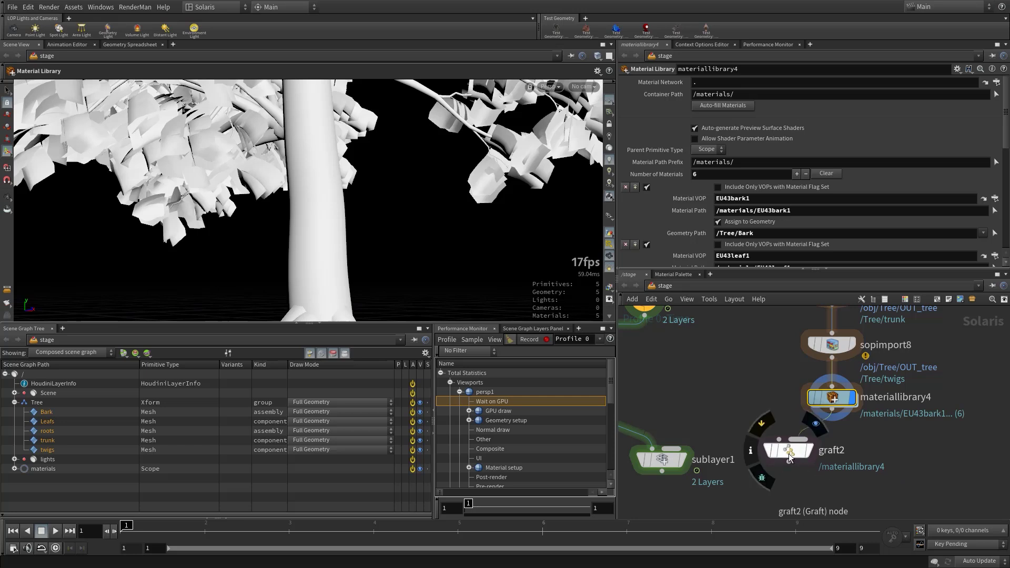
left_click(789, 459)
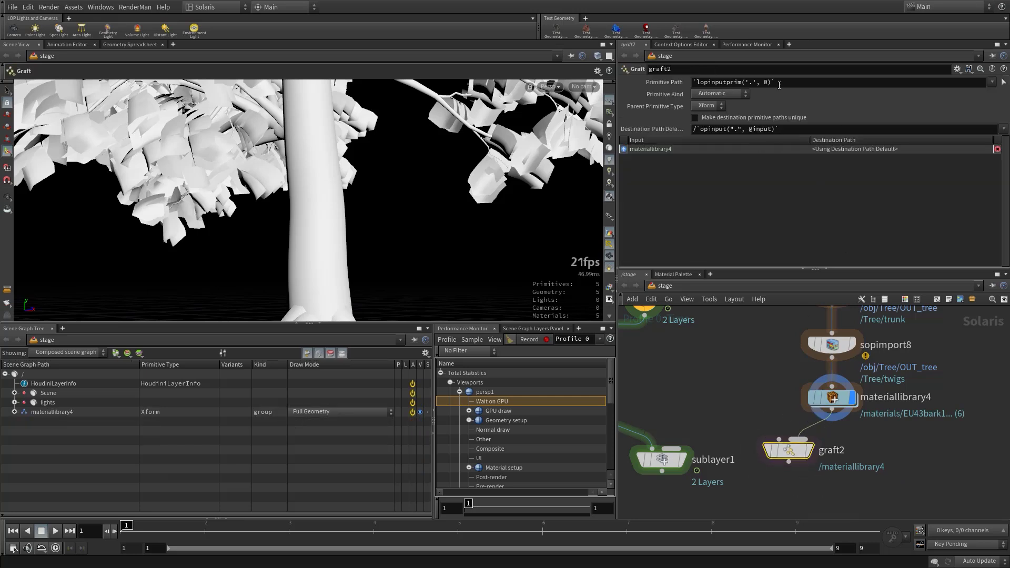
left_click_drag(779, 86, 679, 83)
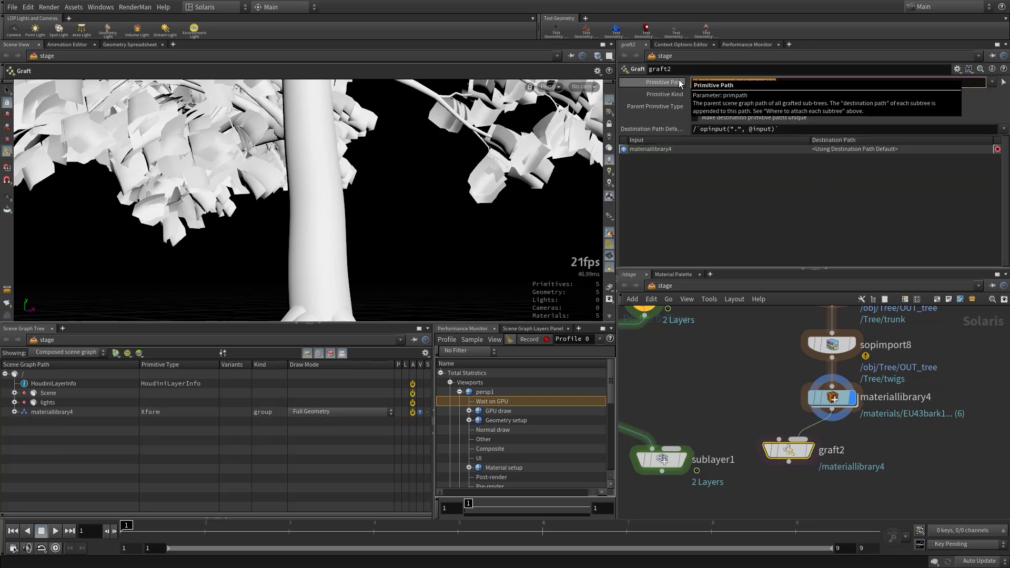
key("BackSpace")
type("/Trees")
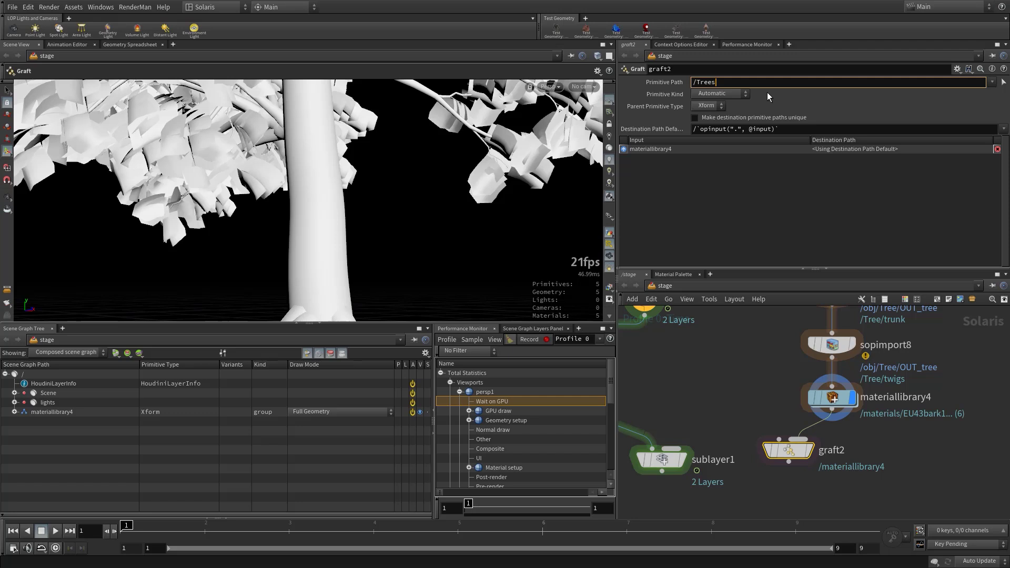
type("/TreeGeom")
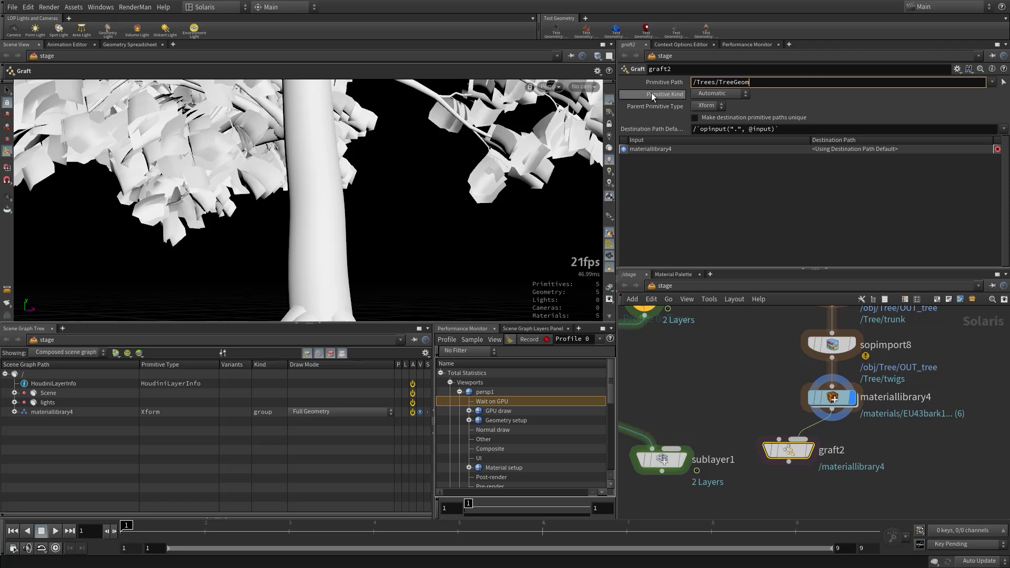
key("Return")
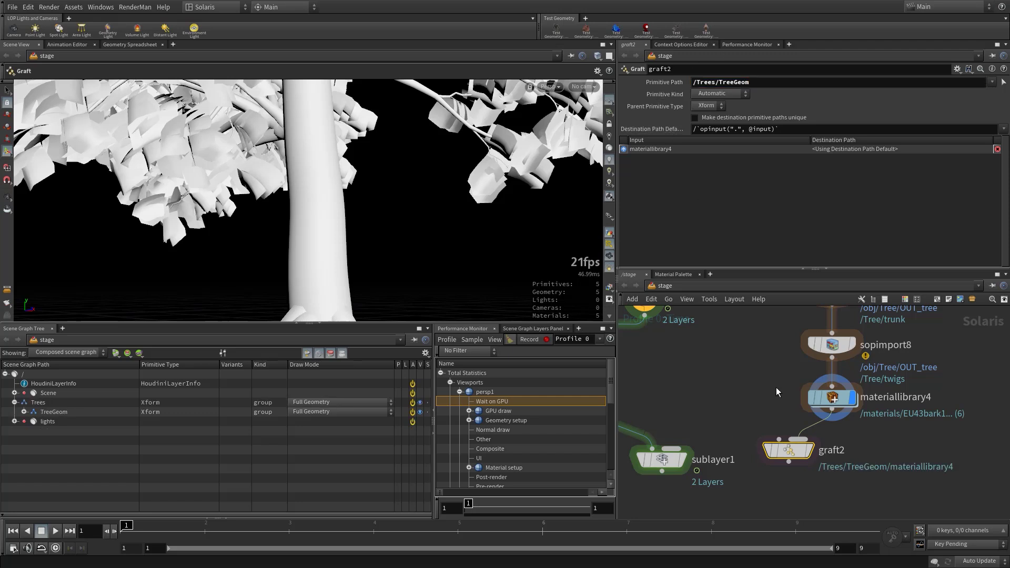
- Examine the hierarchy grafted under /Trees/TreeGeom, including the Tree primitive inside materiallibrary4
left_click(25, 411)
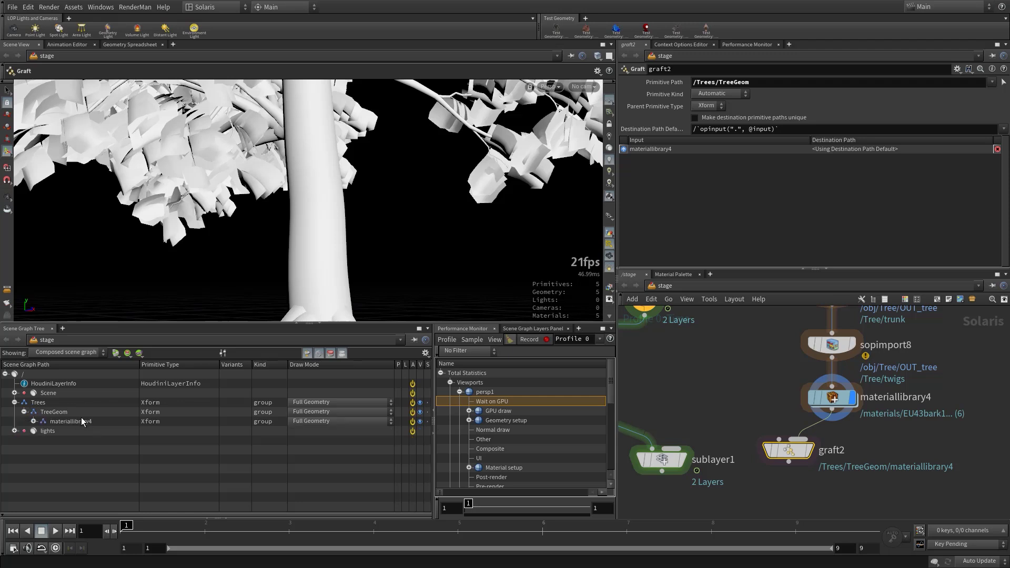
left_click(33, 421)
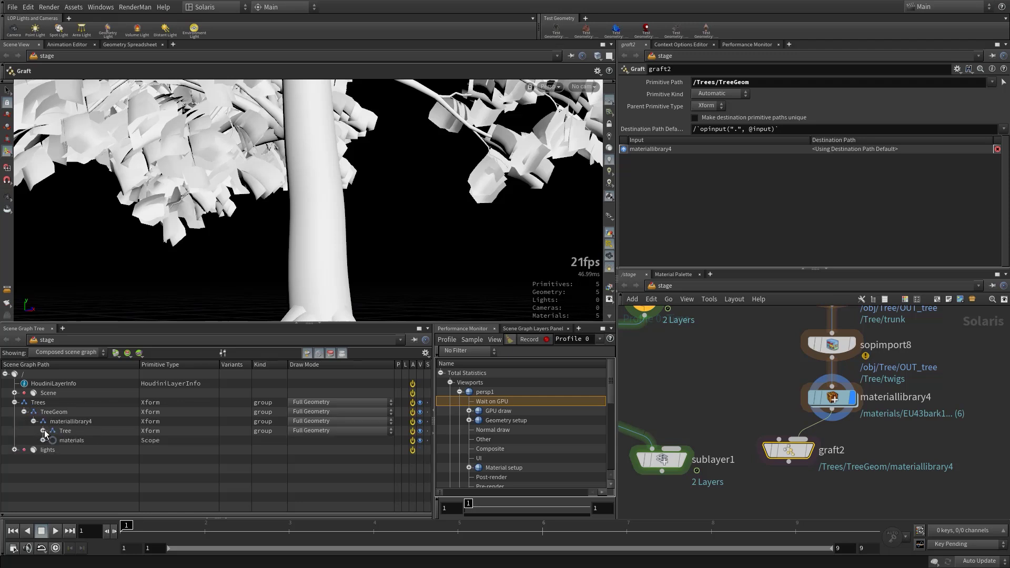
left_click(43, 431)
left_click(43, 431)
left_click(33, 423)
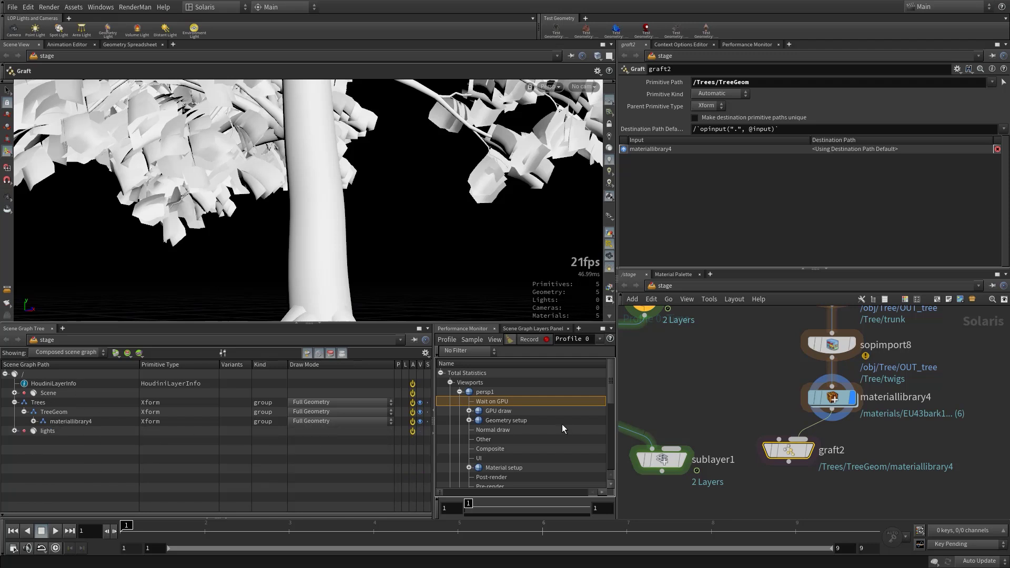
- Examine materiallibrary4's material Geometry Paths and compare its scene graph with the one from graft2
left_click(824, 398)
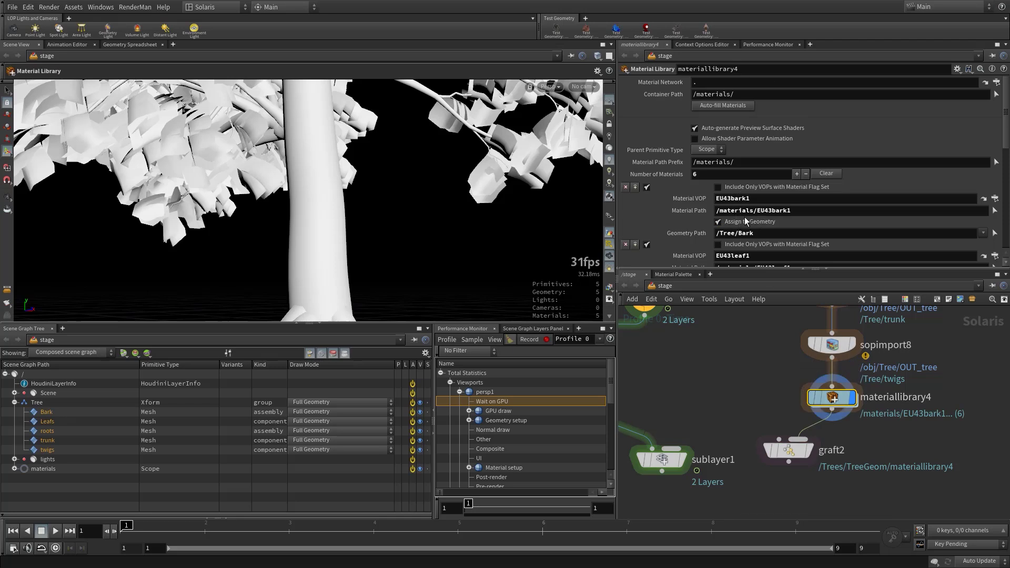
scroll(744, 221, "down", 3)
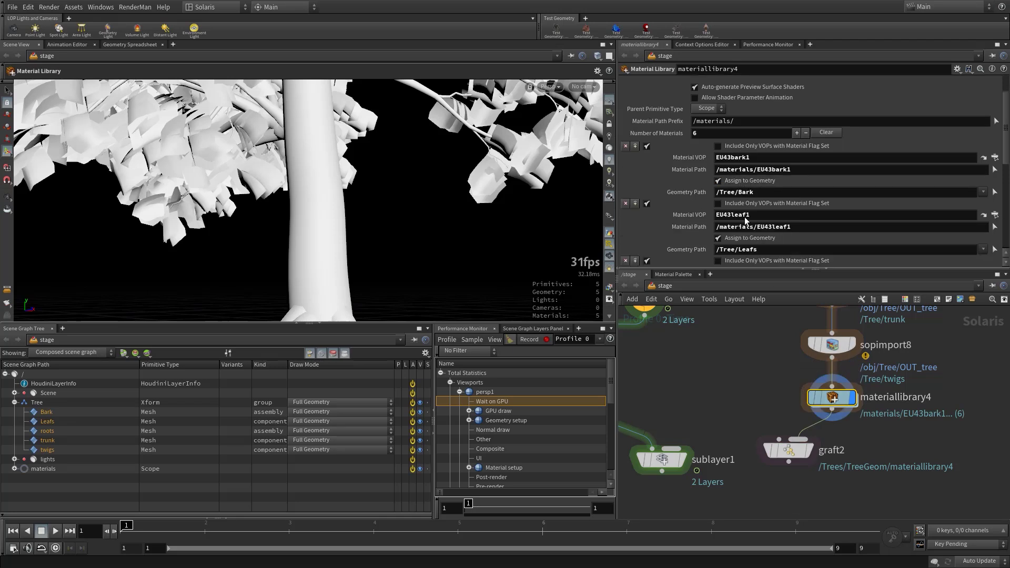
left_click(734, 179)
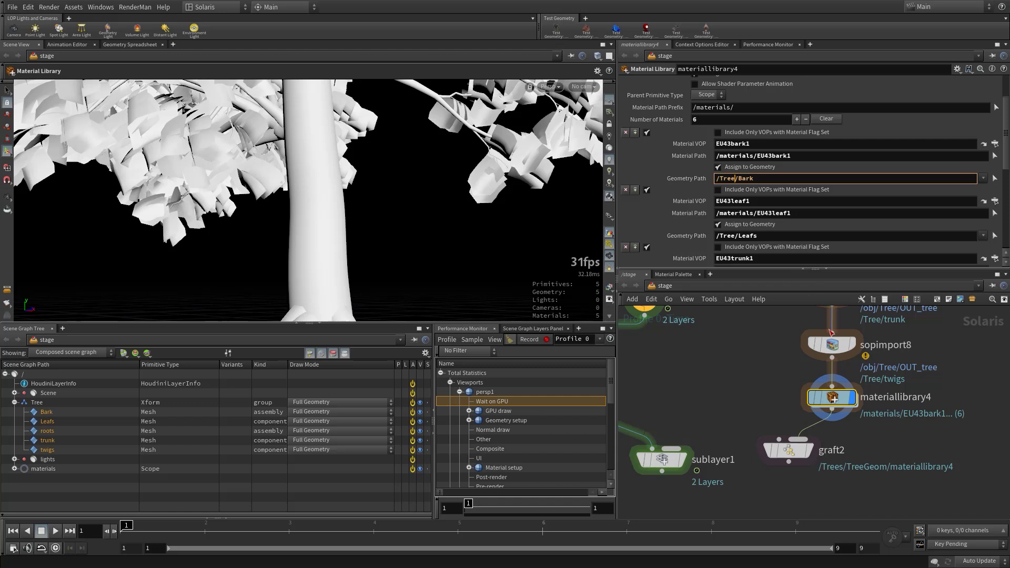
left_click(792, 450)
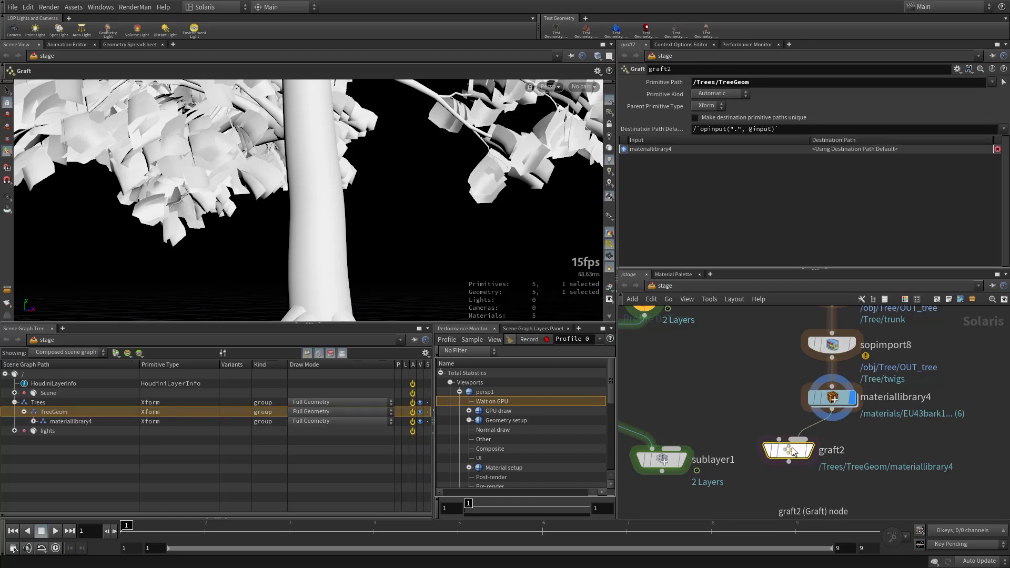
left_click(836, 399)
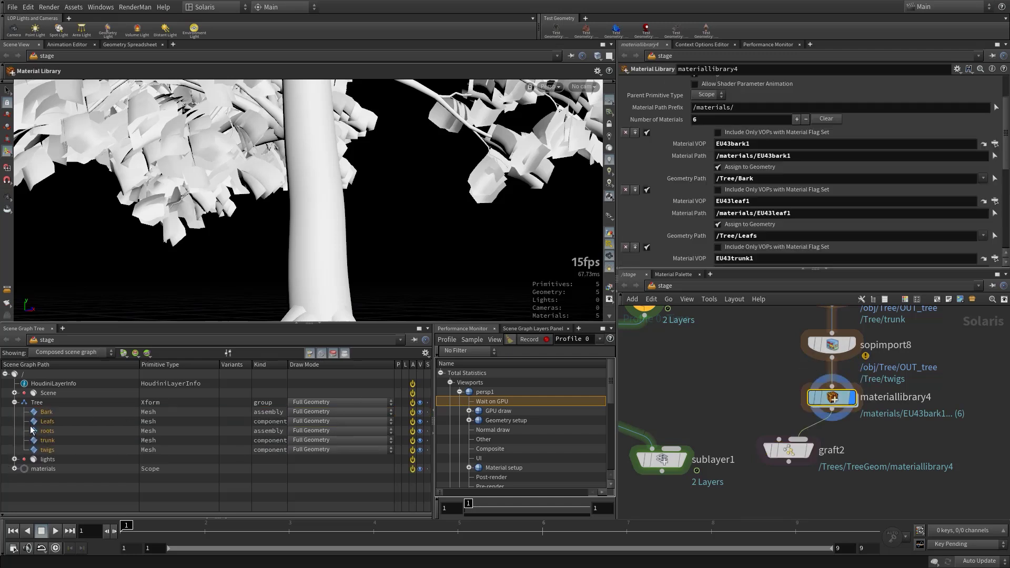
mouse_move(835, 462)
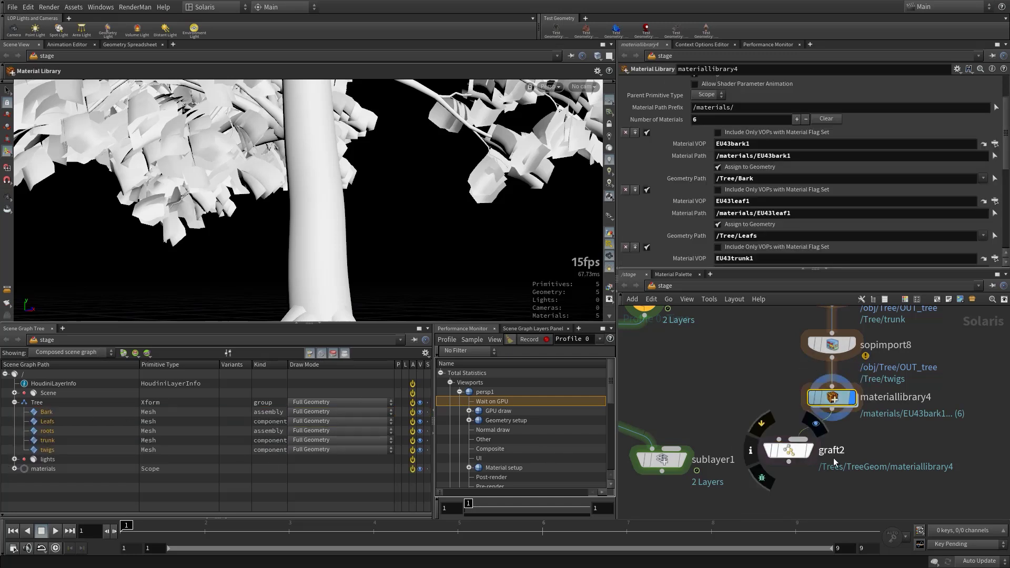
left_click(794, 450)
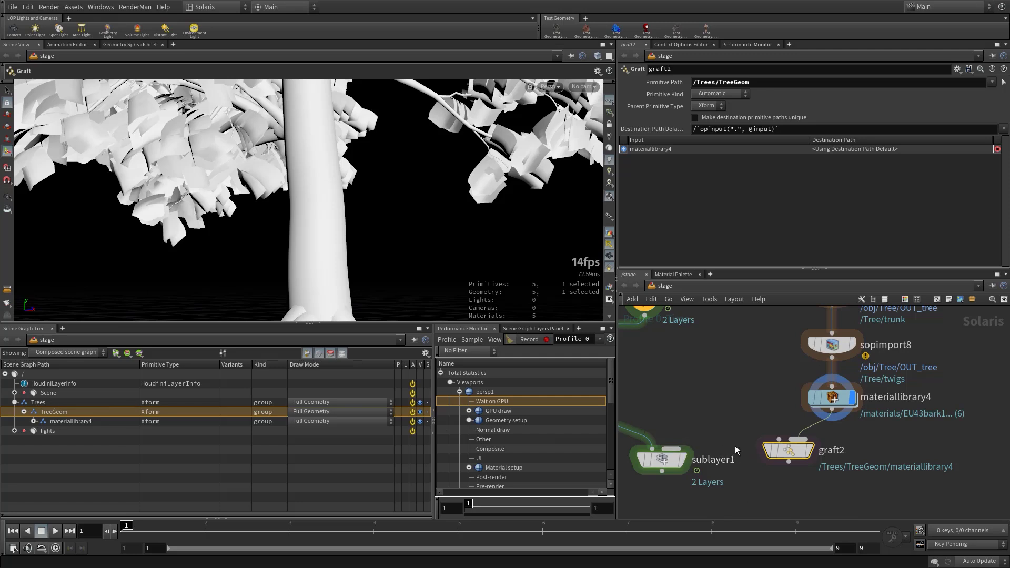
- Reposition sublayer1 and graft2 in the network to make room between them
mouse_move(681, 464)
left_click_drag(681, 465, 692, 484)
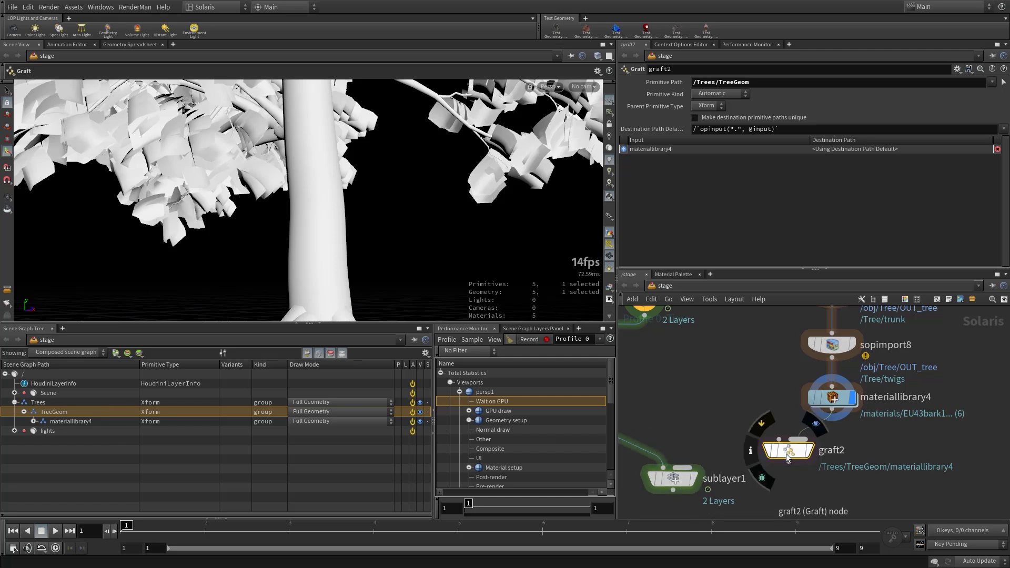
left_click_drag(786, 454, 780, 447)
key("Tab")
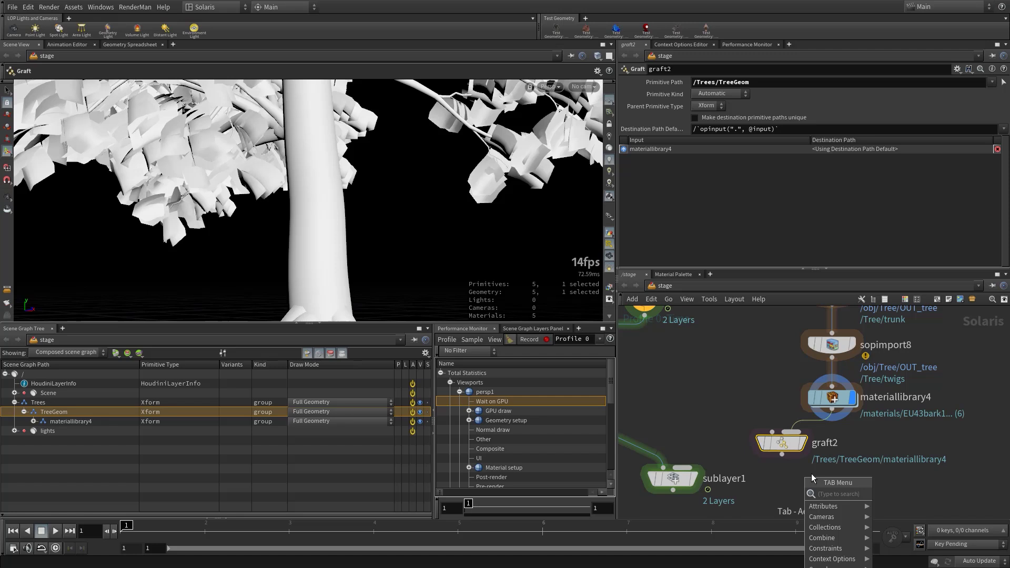
type("lopn")
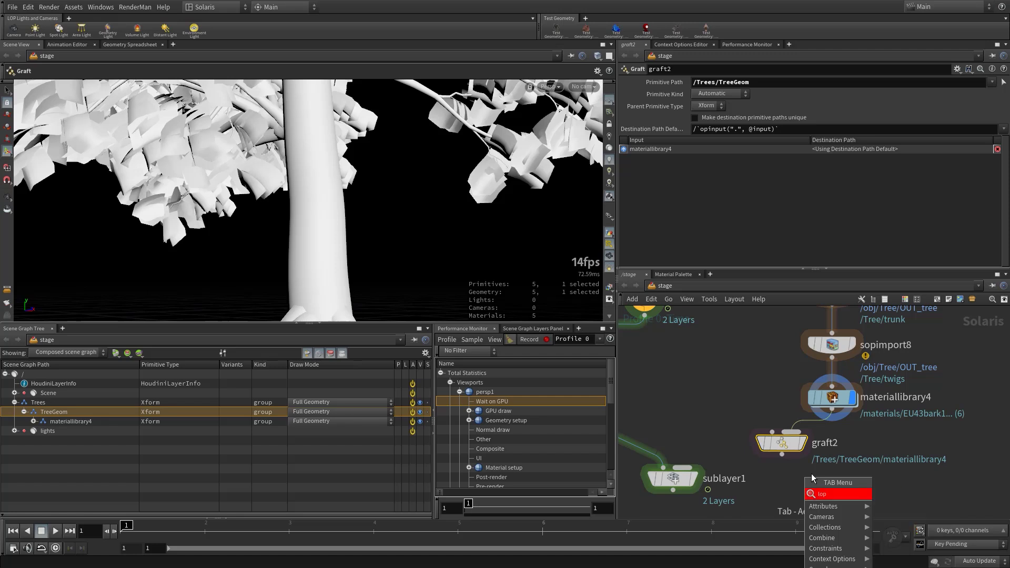
key("Return")
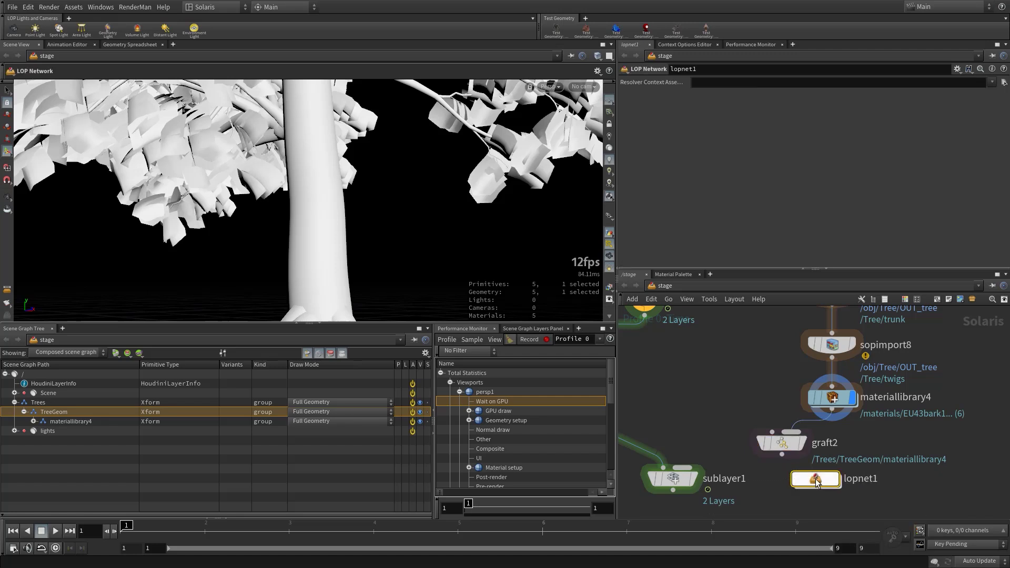
key("Delete")
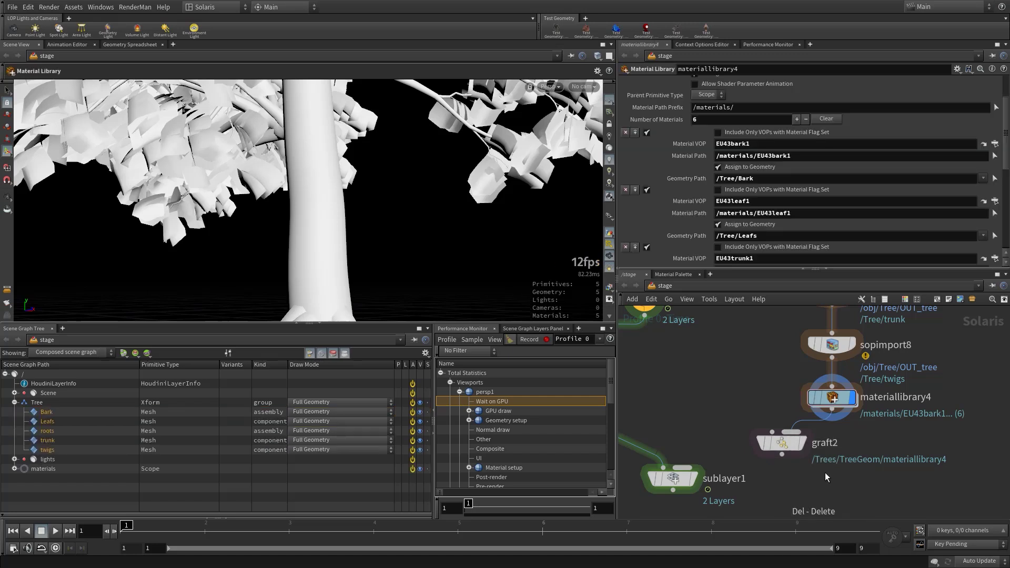
key("Tab")
key("Tab")
type("r")
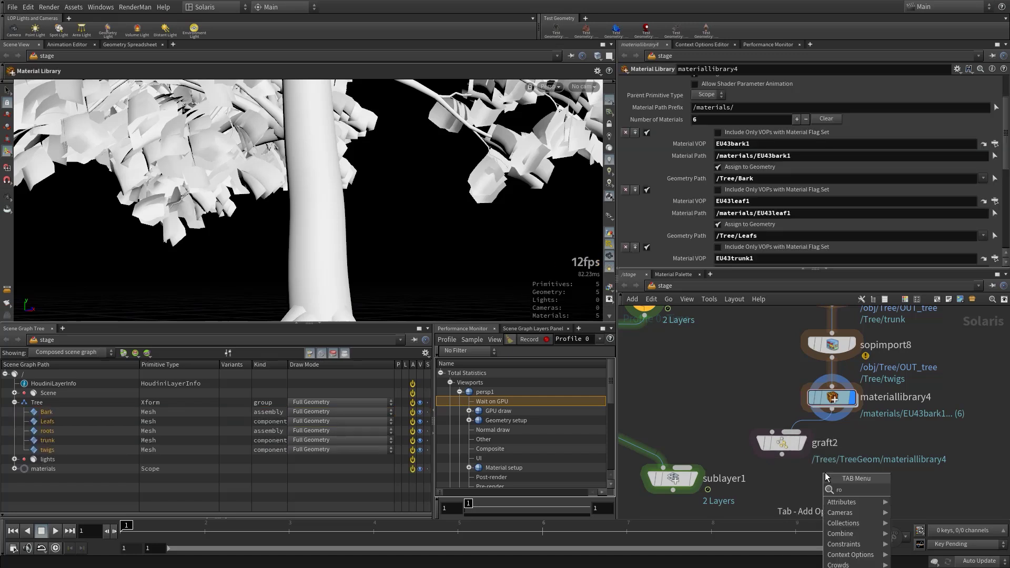
key("BackSpace")
key("BackSpace")
key("Escape")
- Add a USD ROP node below graft2 and wire graft2's output into it
key("Tab")
type("r")
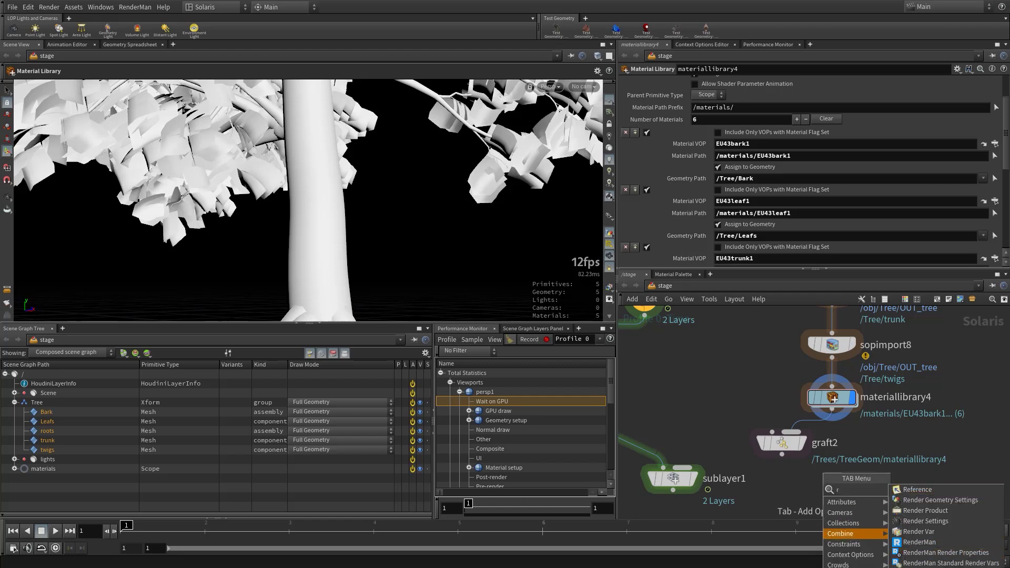
left_click(915, 489)
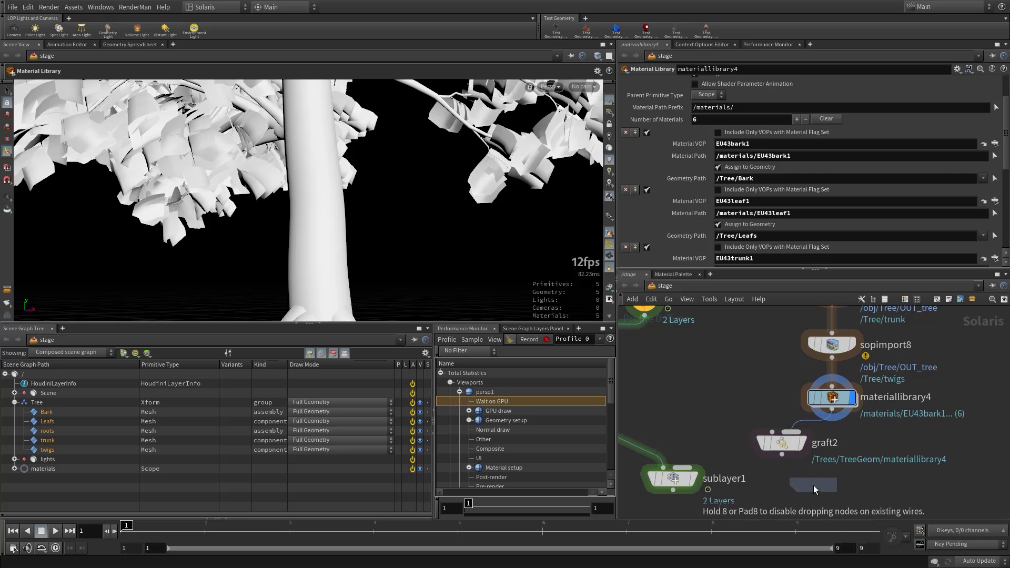
left_click(813, 485)
left_click(782, 453)
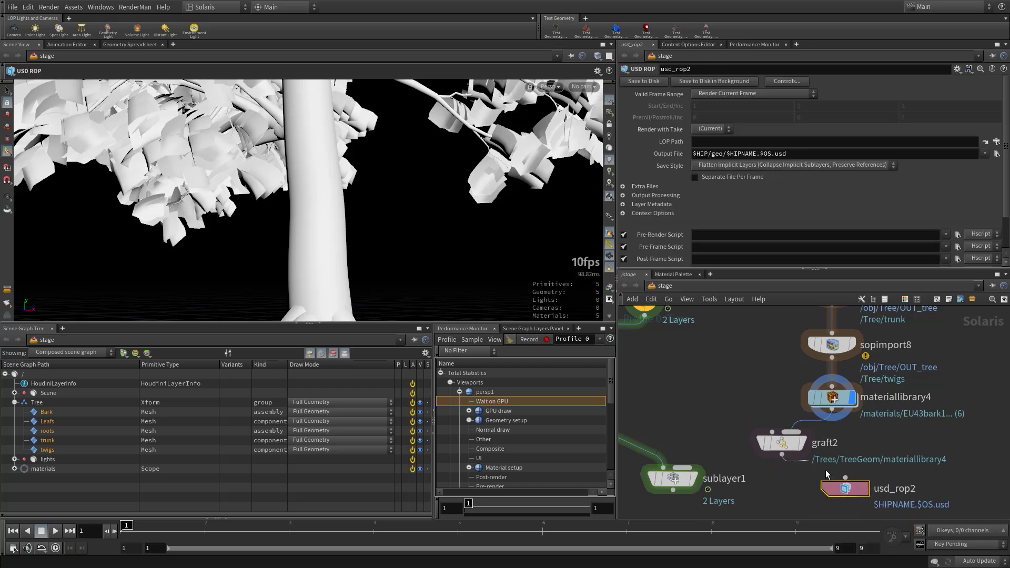
left_click(845, 477)
- Set sublayer1's Sublayer Type to Sublayer Inputs and adjust the node's position in the network
left_click_drag(684, 465, 685, 475)
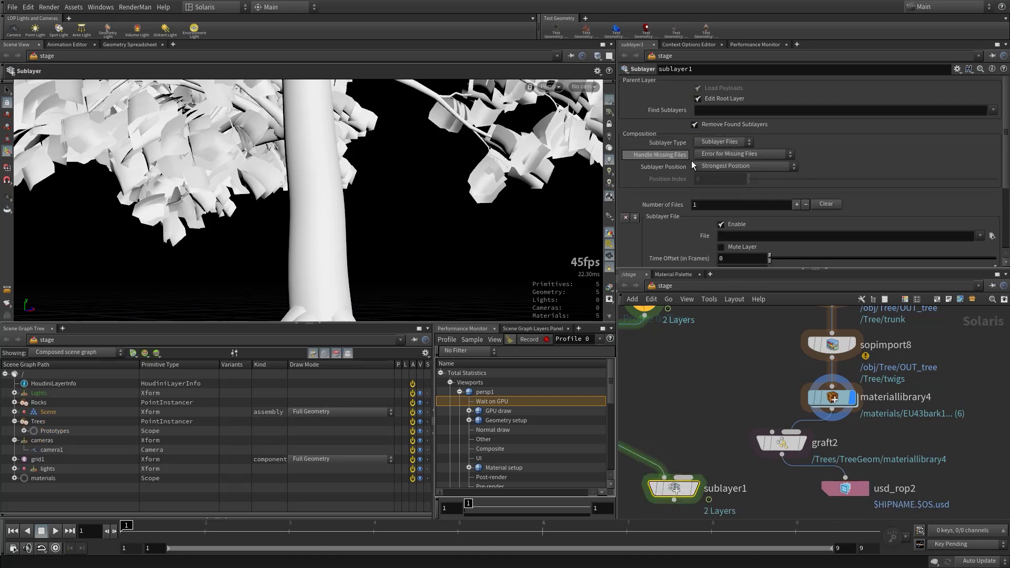
left_click(728, 141)
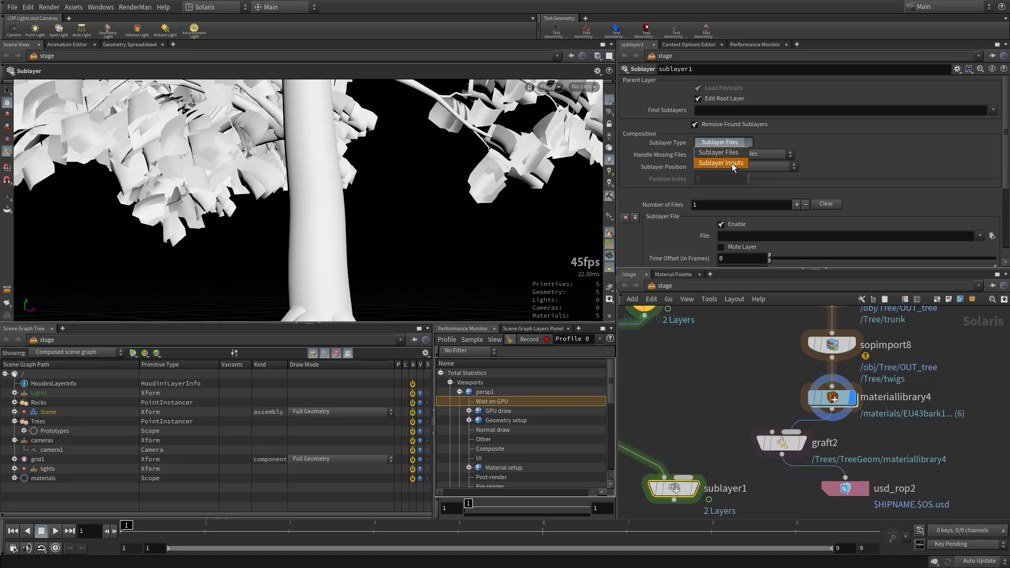
left_click(731, 163)
middle_click_drag(749, 353, 803, 312)
left_click_drag(720, 450, 728, 459)
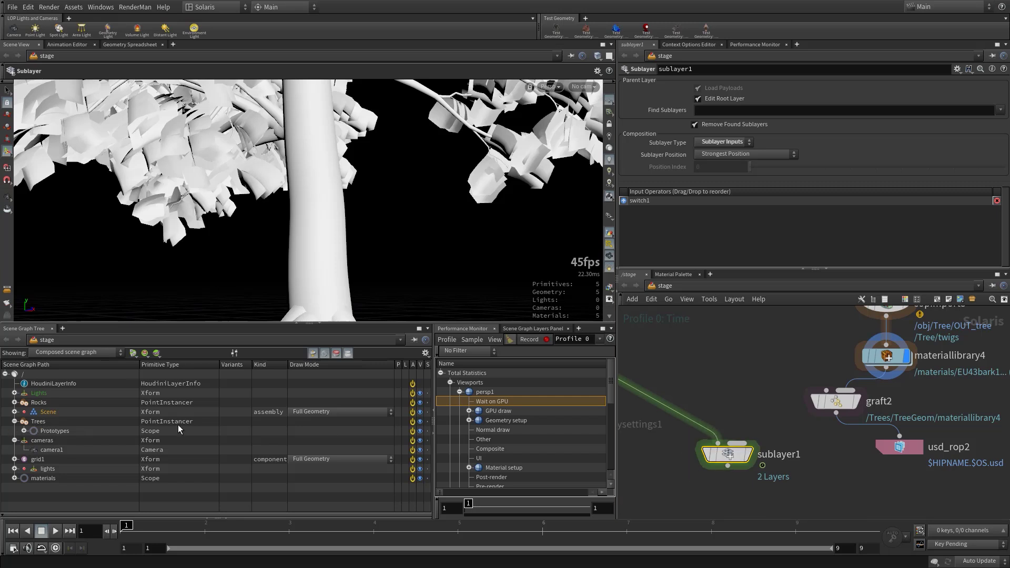
- Wire graft2's output into sublayer1's multi-input as a sublayer and select sublayer1
left_click(837, 403)
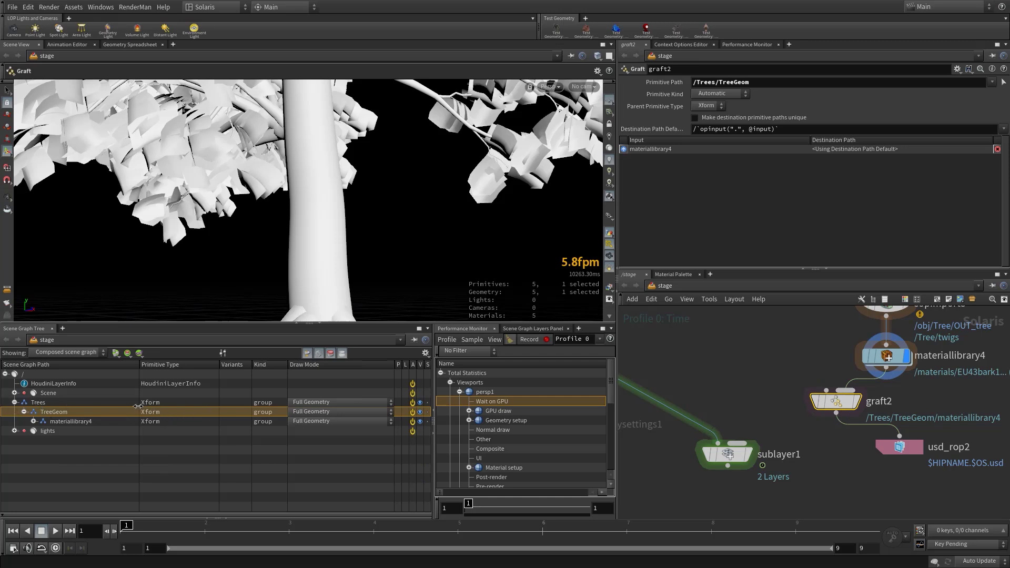
left_click(837, 414)
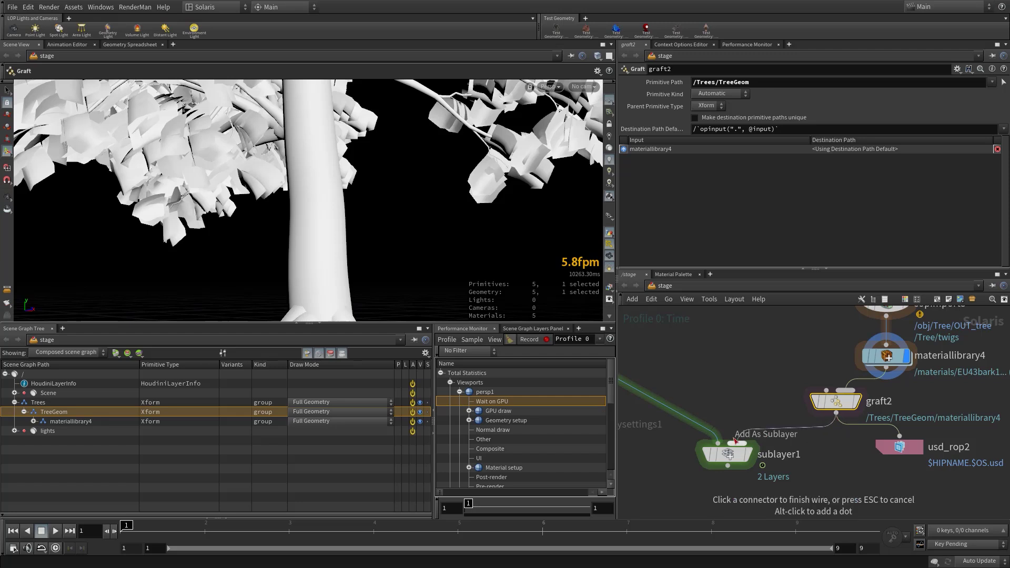
left_click(736, 461)
left_click(739, 458)
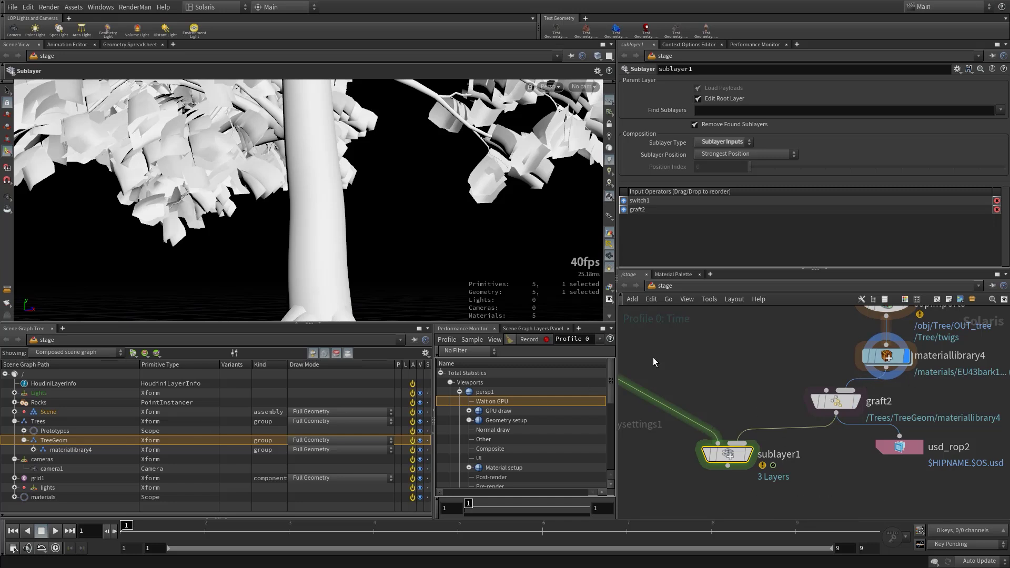
- Check switch1's wire into sublayer1 and move sublayer1 slightly down in the network
middle_click_drag(663, 313, 801, 385)
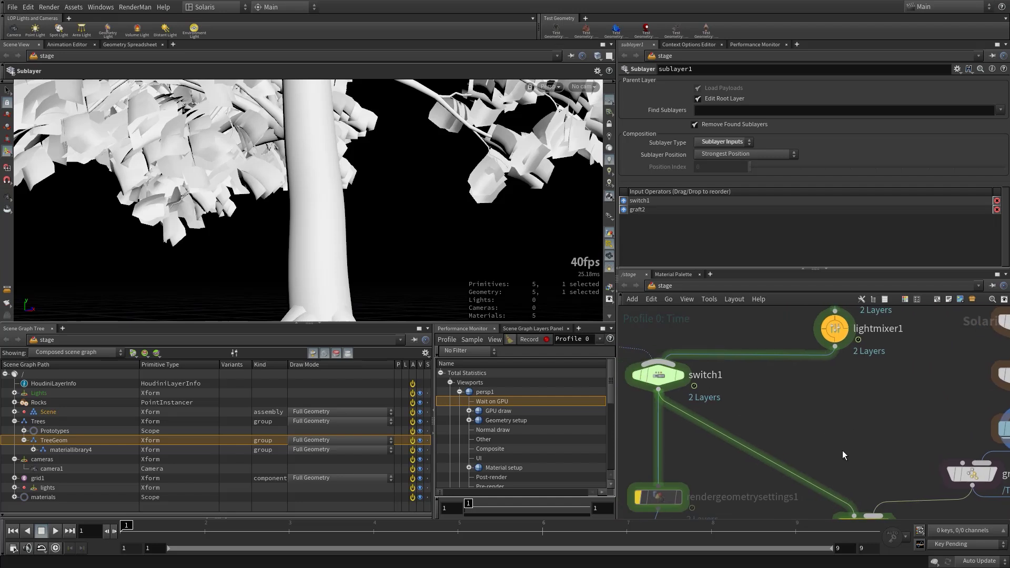
middle_click_drag(842, 450, 769, 370)
left_click_drag(786, 416, 779, 450)
mouse_move(795, 446)
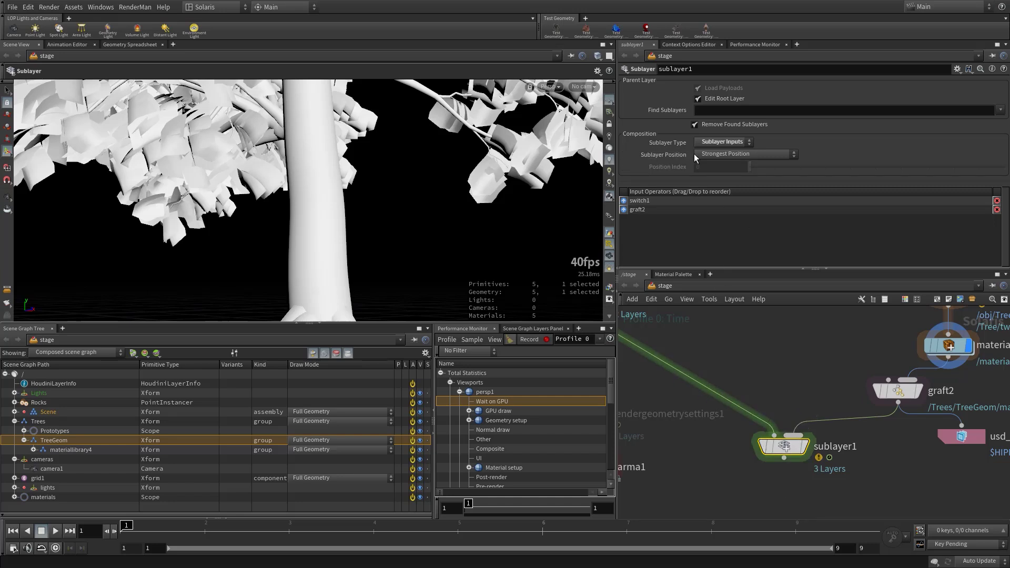
- Keep sublayer1's Sublayer Position at Strongest Position and move the node slightly left and down in the network
left_click(721, 155)
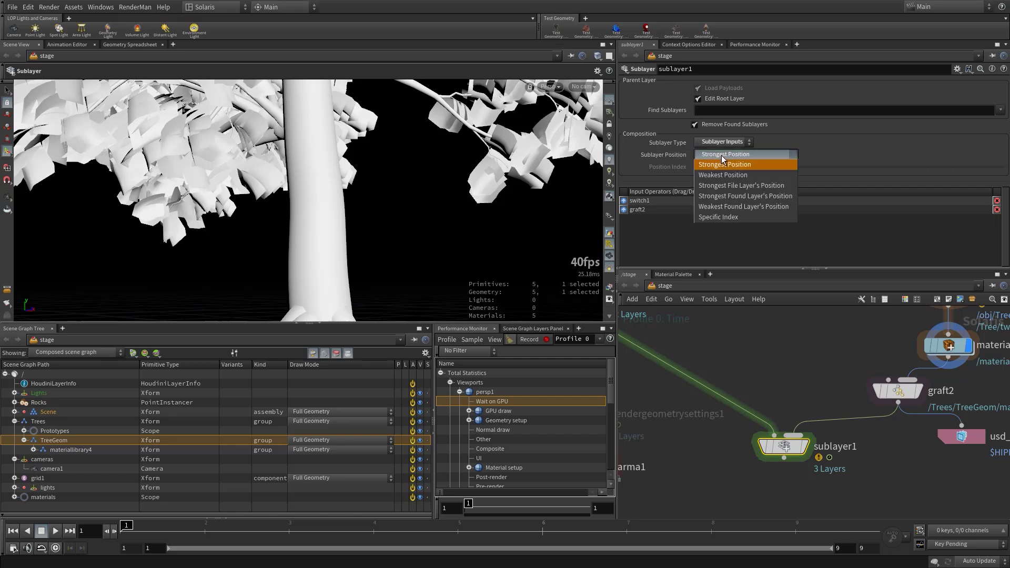
left_click(722, 157)
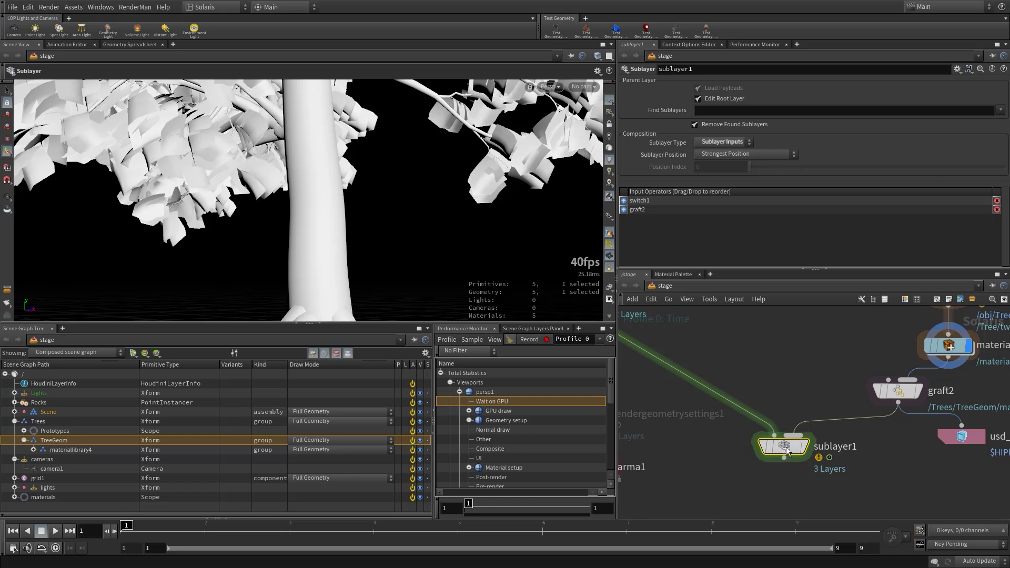
left_click_drag(796, 449, 772, 455)
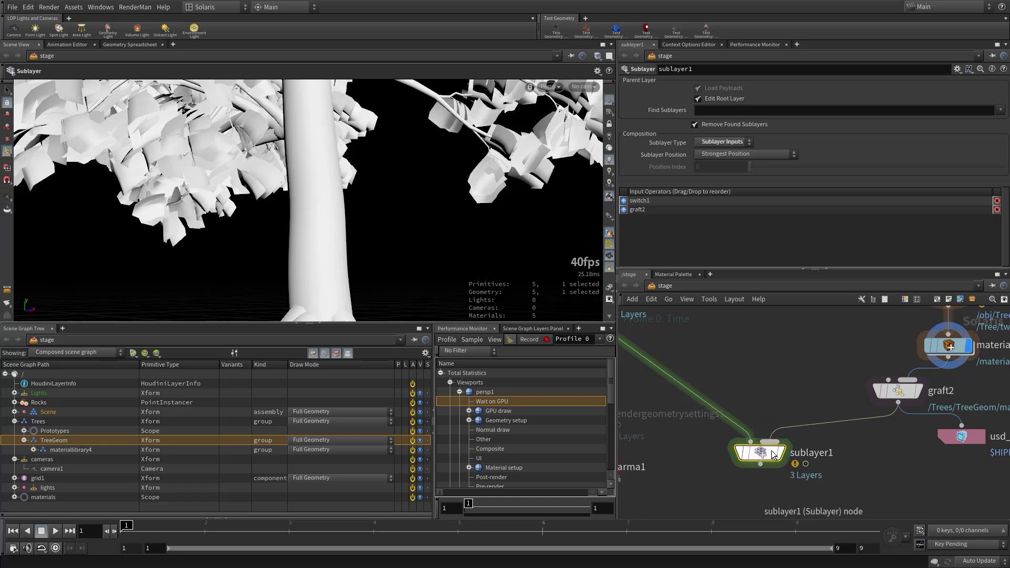
- Set sublayer1's Sublayer Position to Weakest Position, and open the position choices again
left_click(724, 153)
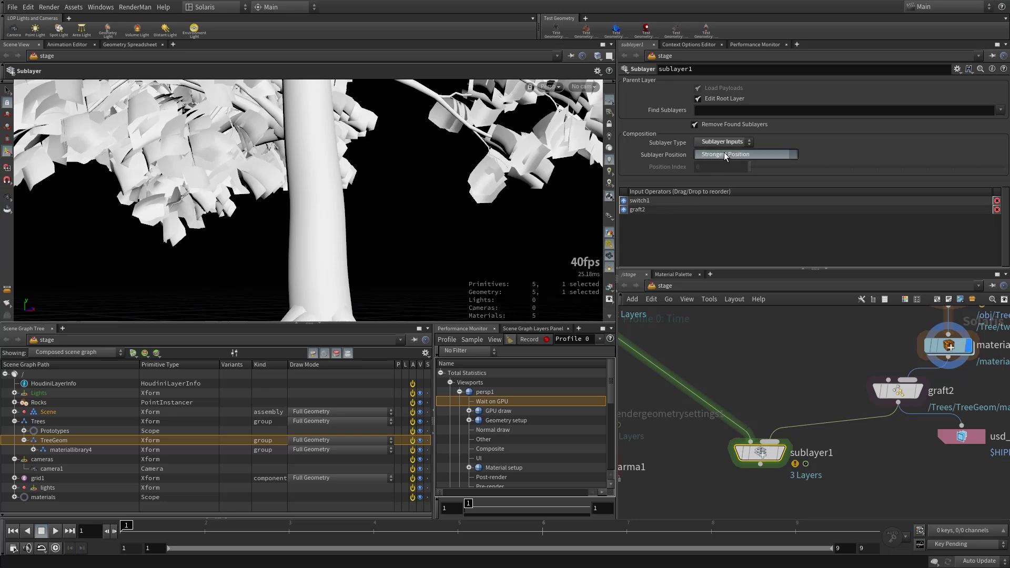
left_click(732, 175)
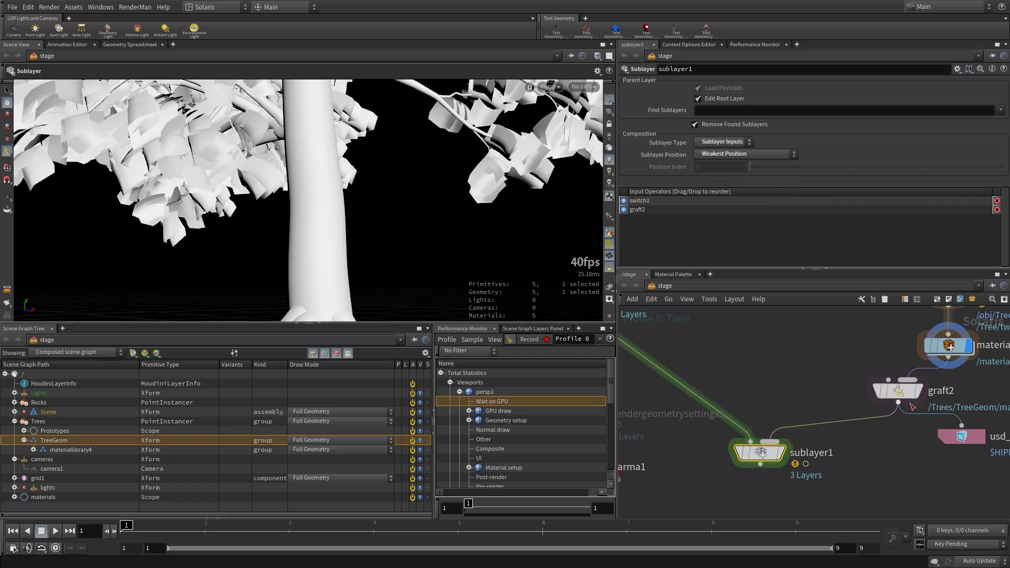
mouse_move(899, 424)
left_click(726, 156)
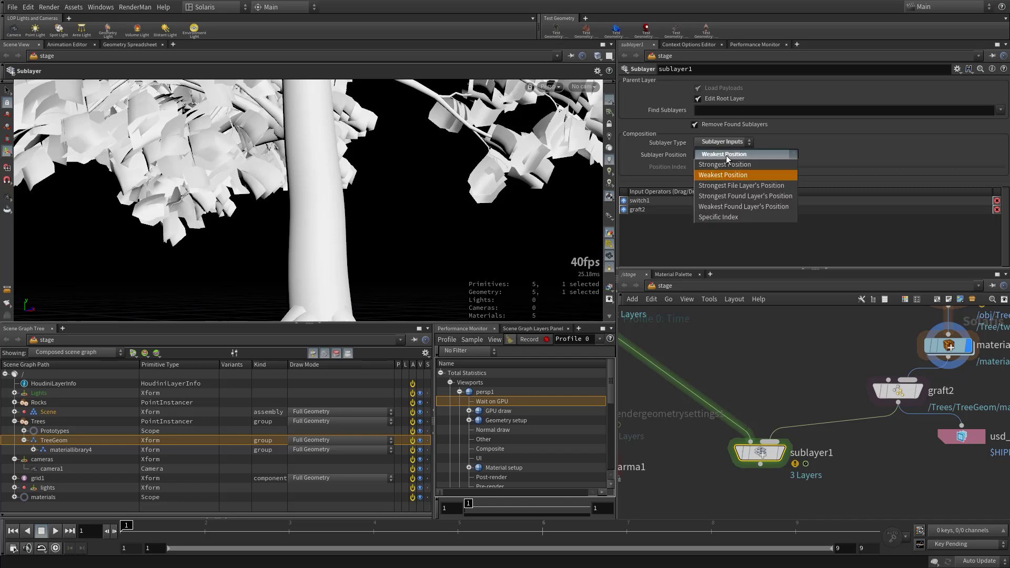
- Set the sublayer position of sublayer1 to Strongest Position
left_click(718, 191)
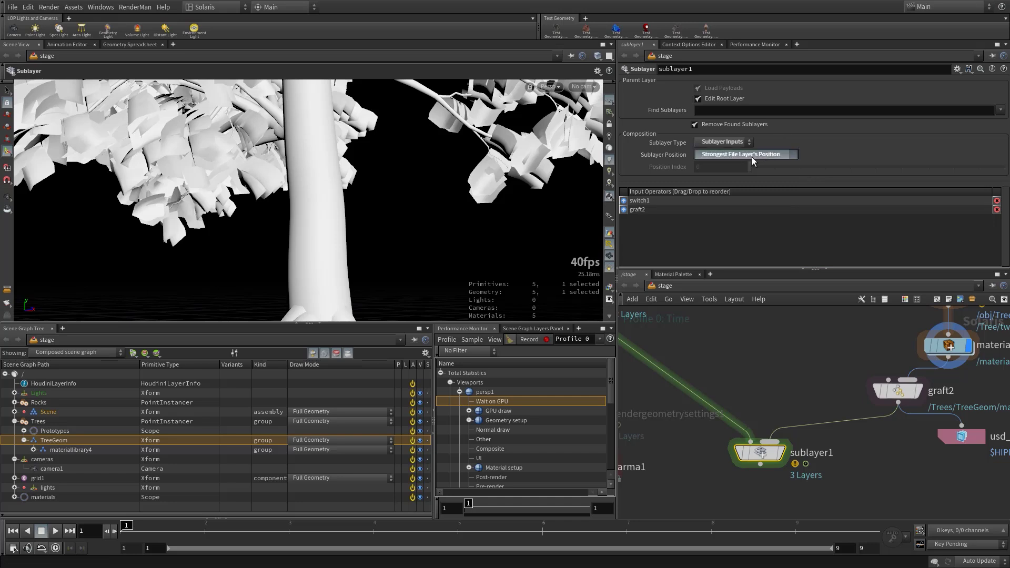
left_click(737, 153)
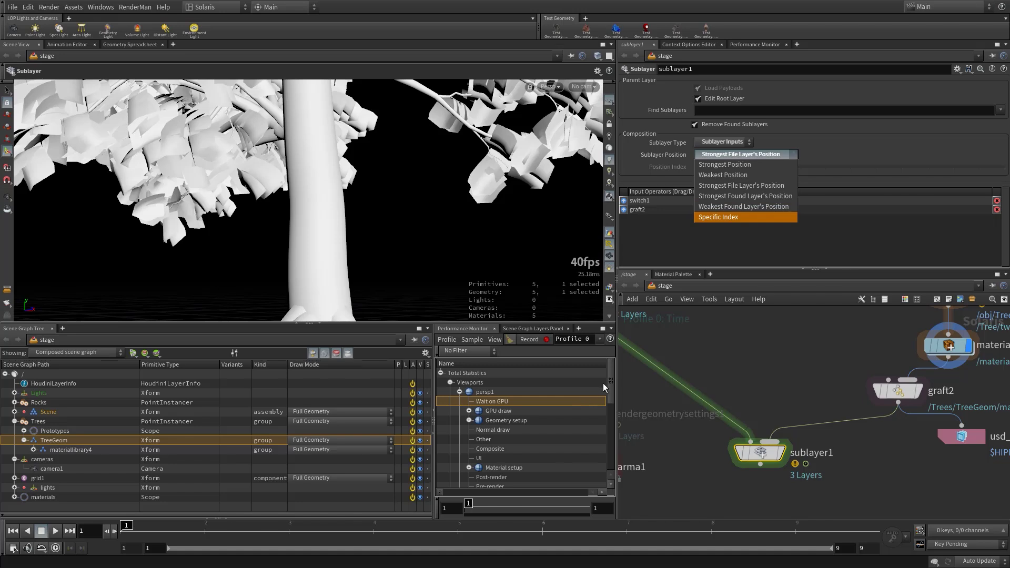
left_click(743, 164)
- Select graft2 and compare its primitive path with the Trees instancer node further up the network
middle_click_drag(830, 359, 786, 357)
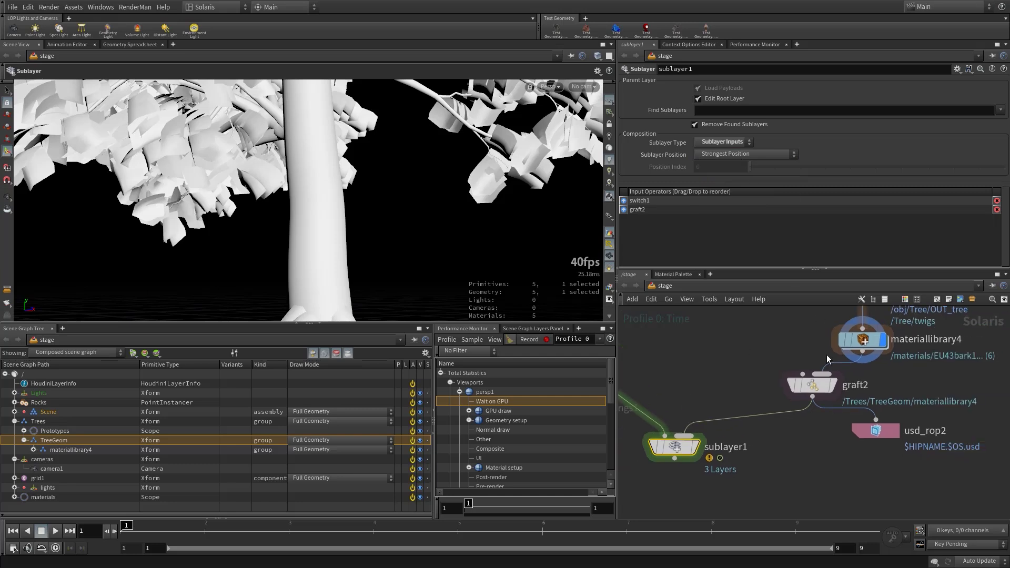
scroll(827, 360, "up", 2)
left_click(806, 398)
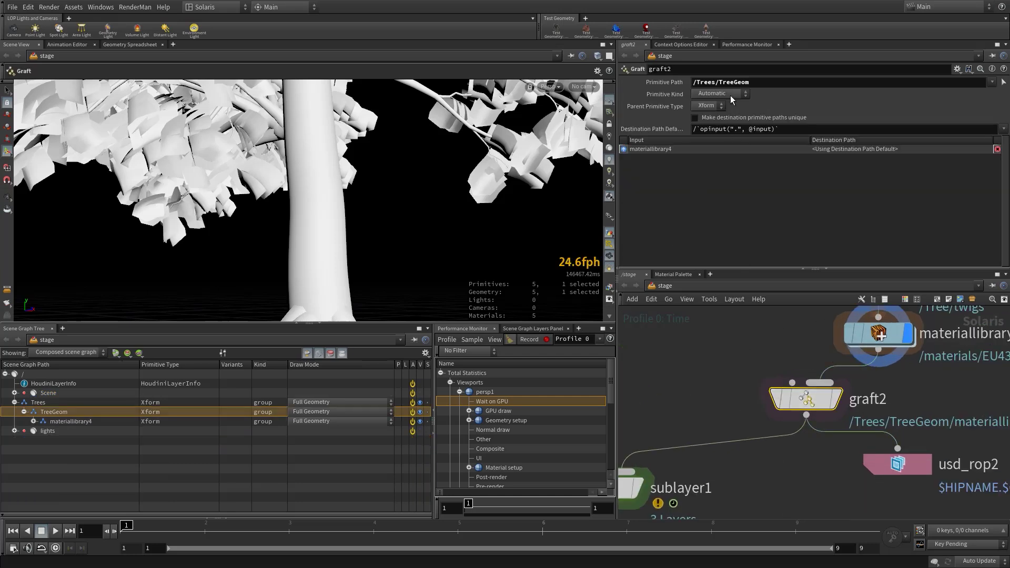
left_click(715, 82)
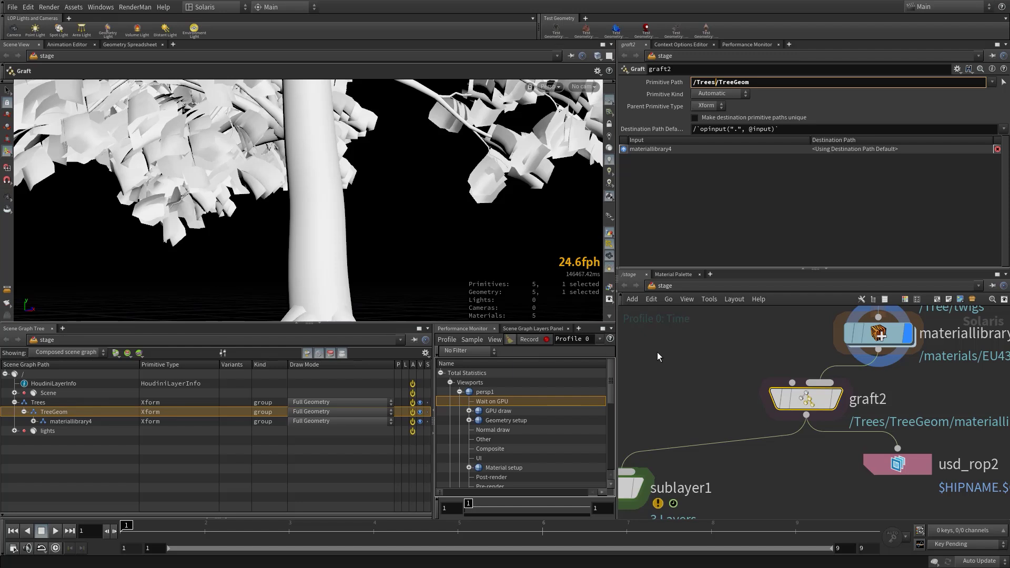
scroll(689, 379, "down", 3)
middle_click_drag(689, 379, 782, 494)
scroll(763, 444, "down", 2)
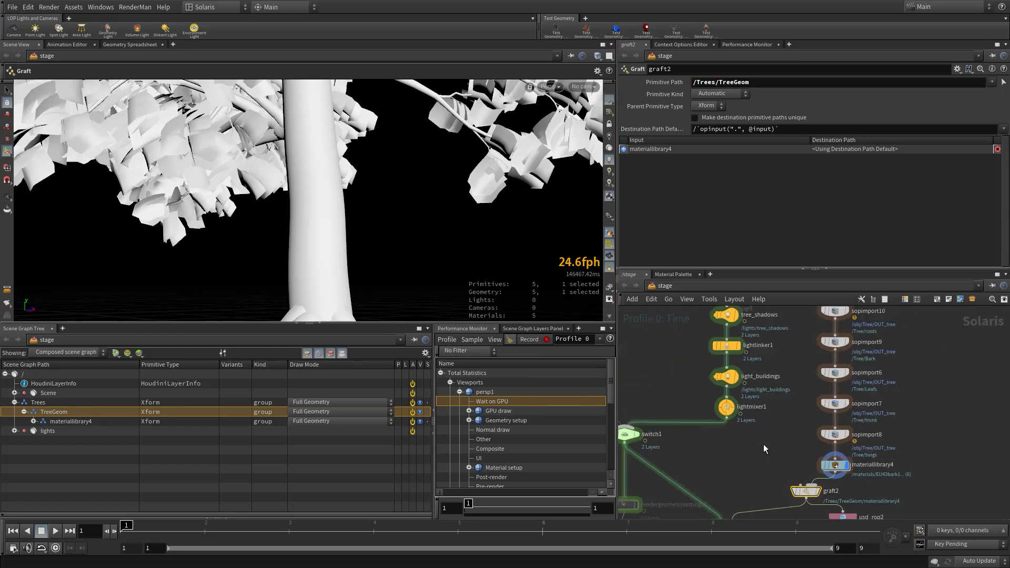
scroll(763, 444, "down", 3)
scroll(807, 484, "down", 2)
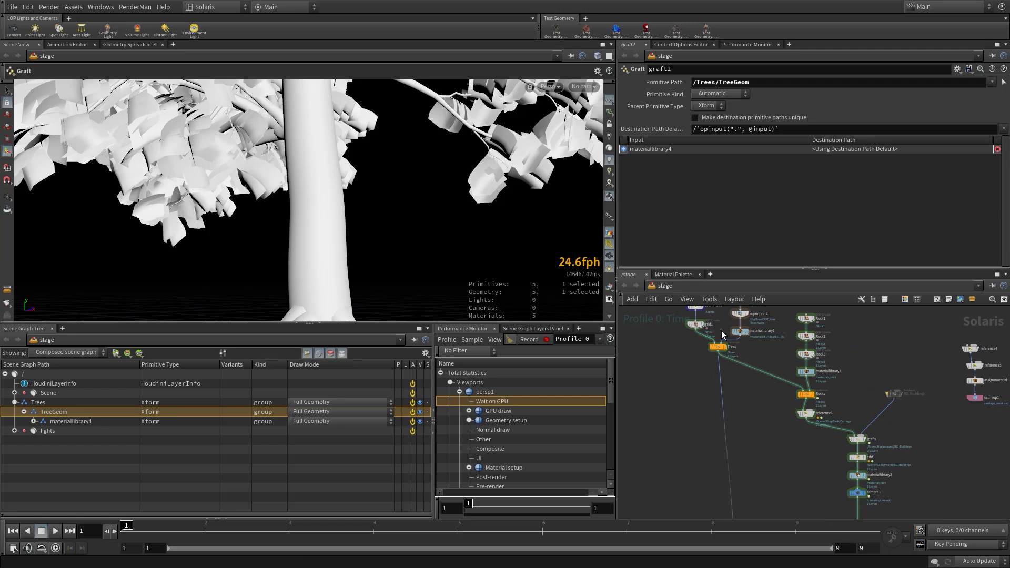
mouse_move(713, 350)
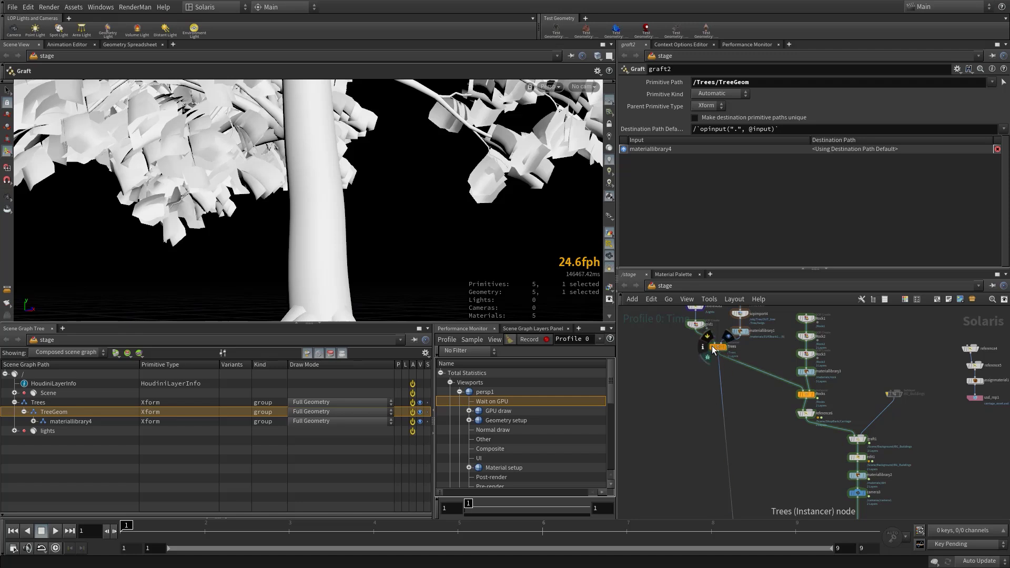
key("f")
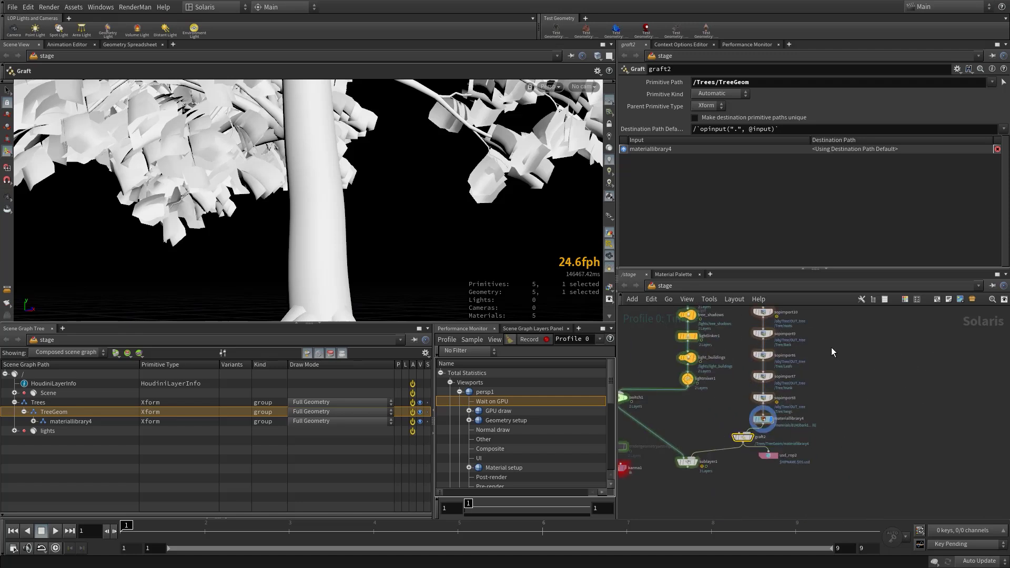
middle_click_drag(718, 430, 787, 399)
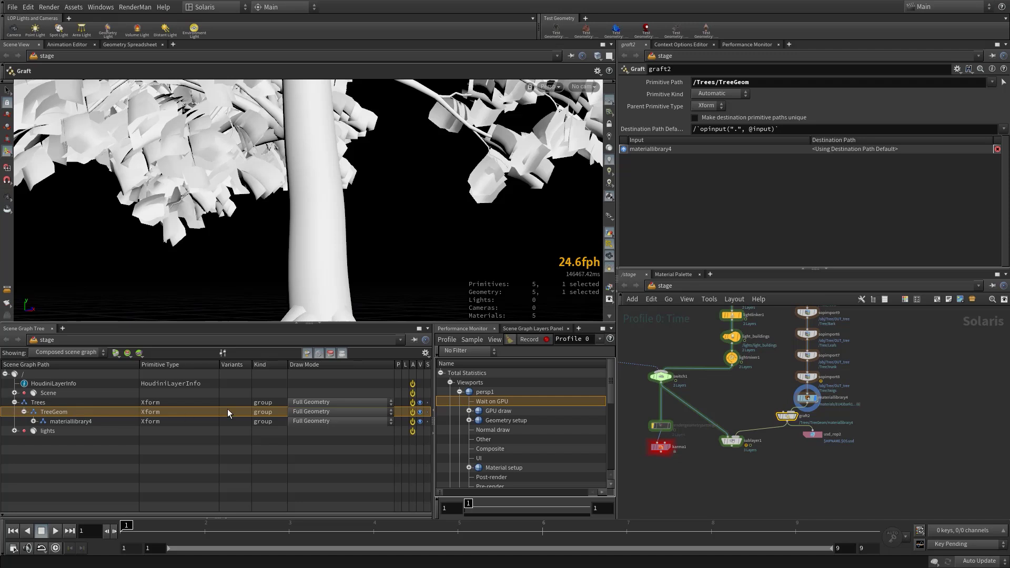
scroll(768, 436, "up", 6)
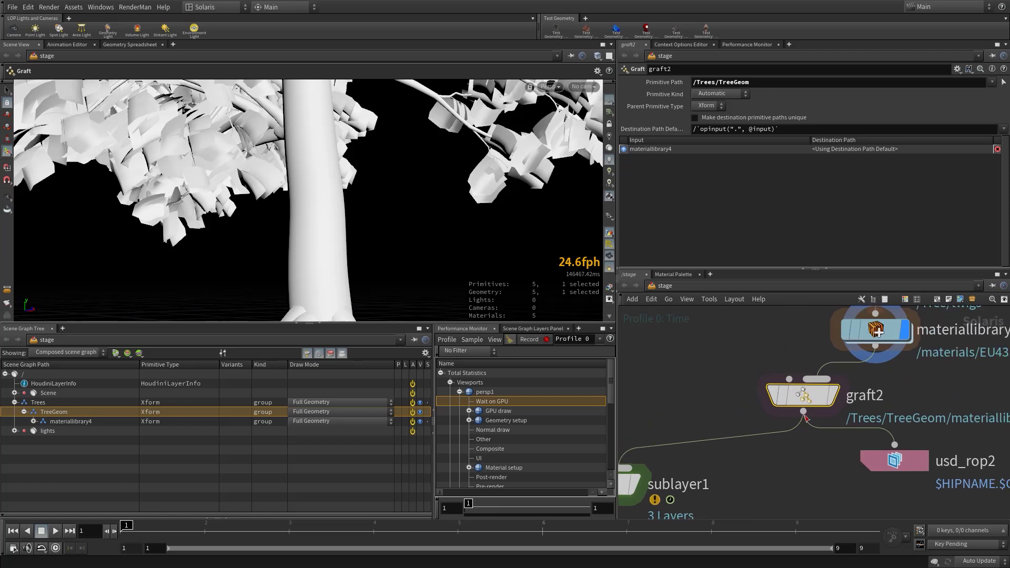
- Change graft2's primitive path to /TreesGeom/TreeGeom
left_click(716, 82)
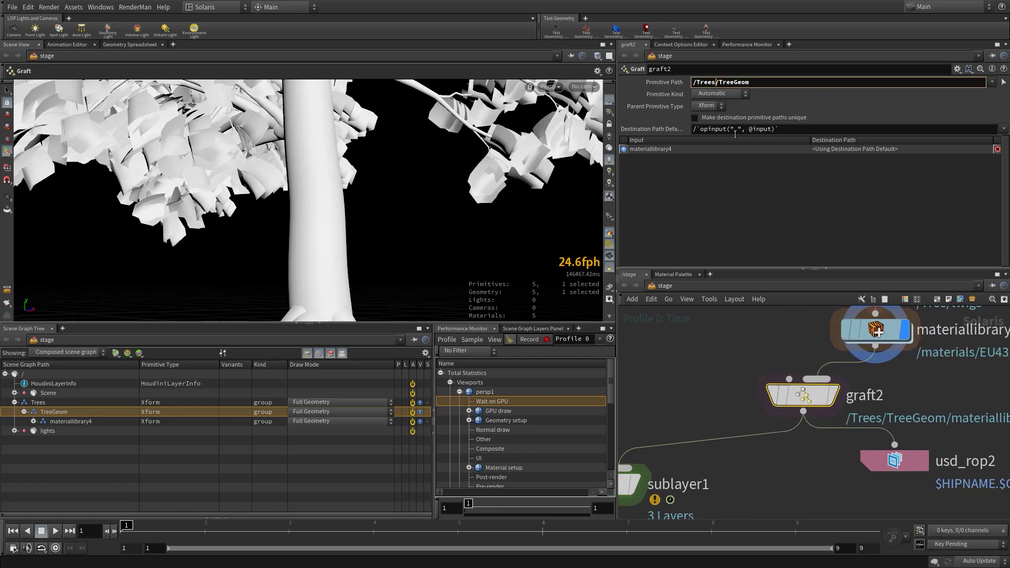
type("Geom")
key("Return")
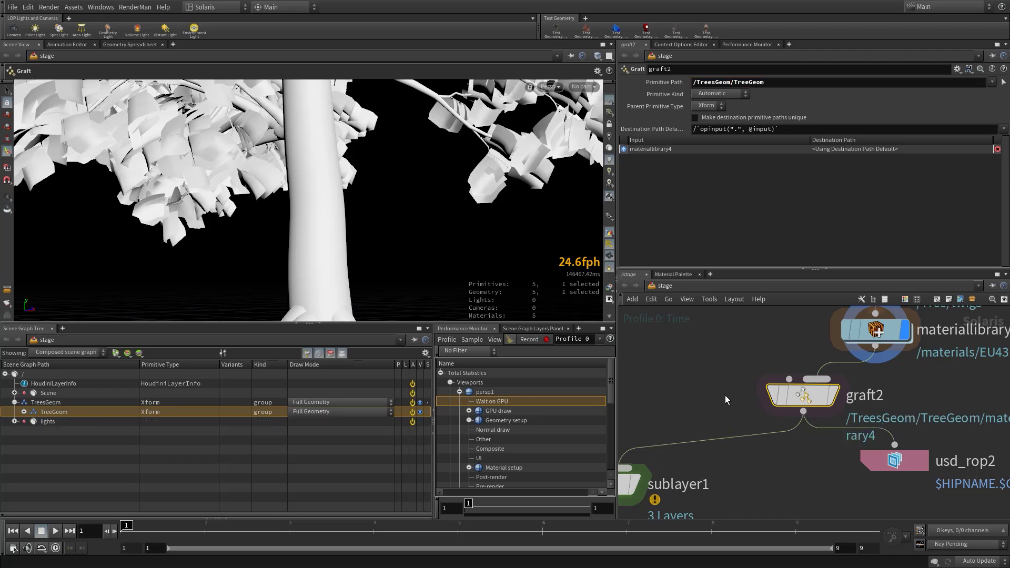
- Select the sublayer1 node and make it the displayed node so the combined scene shows in the viewport
middle_click_drag(690, 409, 776, 356)
left_click(689, 436)
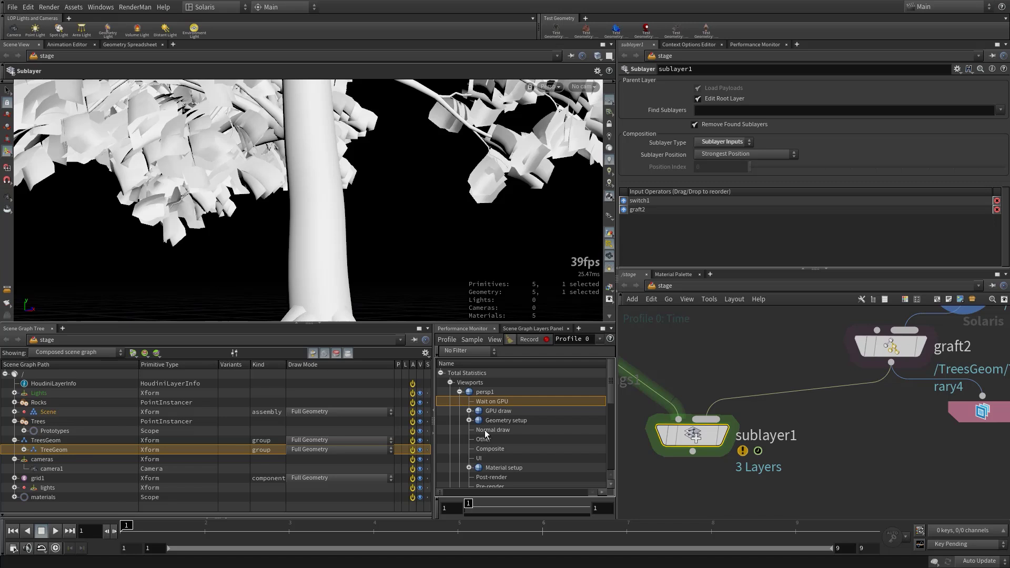
mouse_move(721, 436)
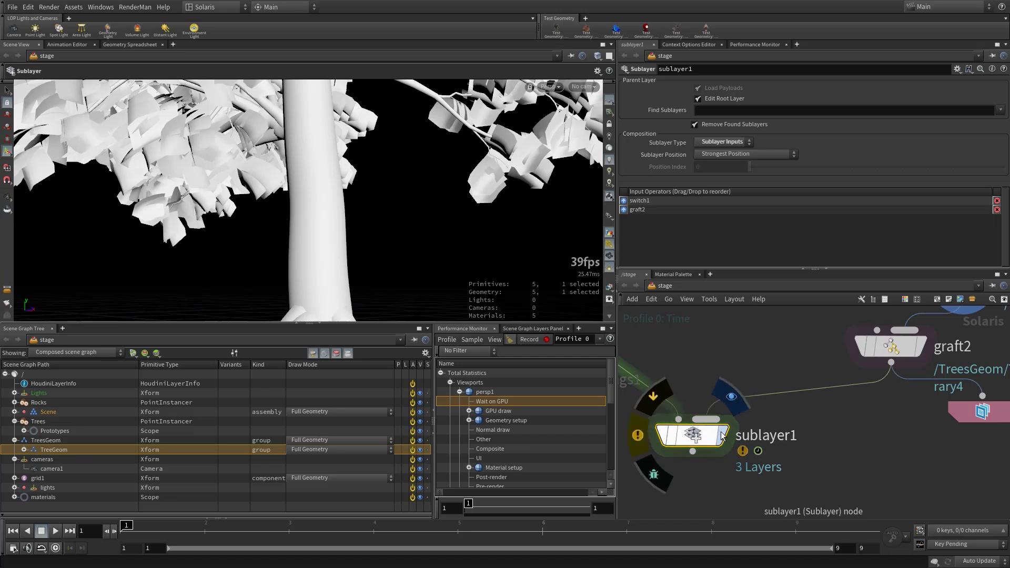
left_click(731, 396)
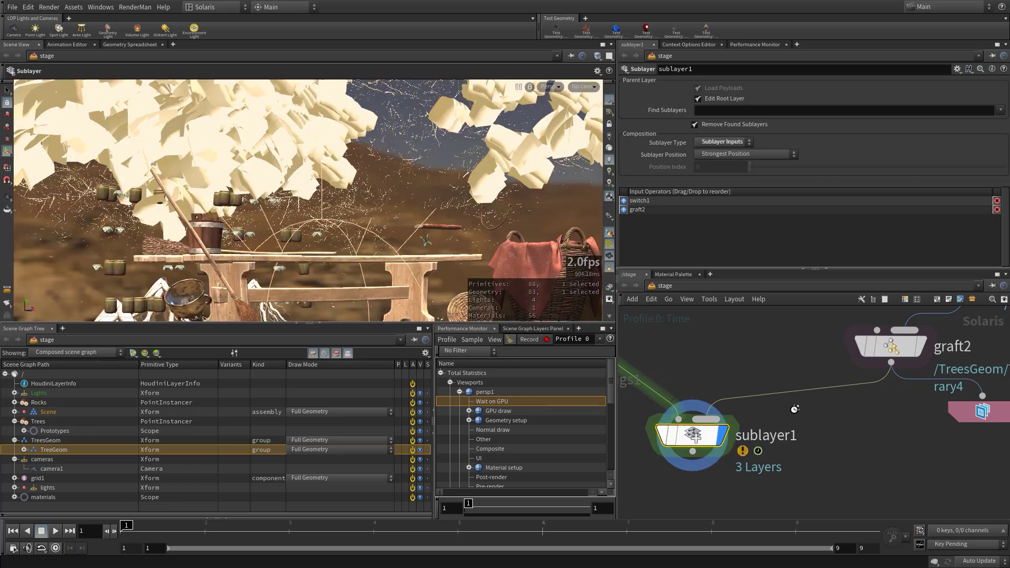
- Add a Transform node and insert it on the connection between graft2 and sublayer1
scroll(761, 445, "down", 2)
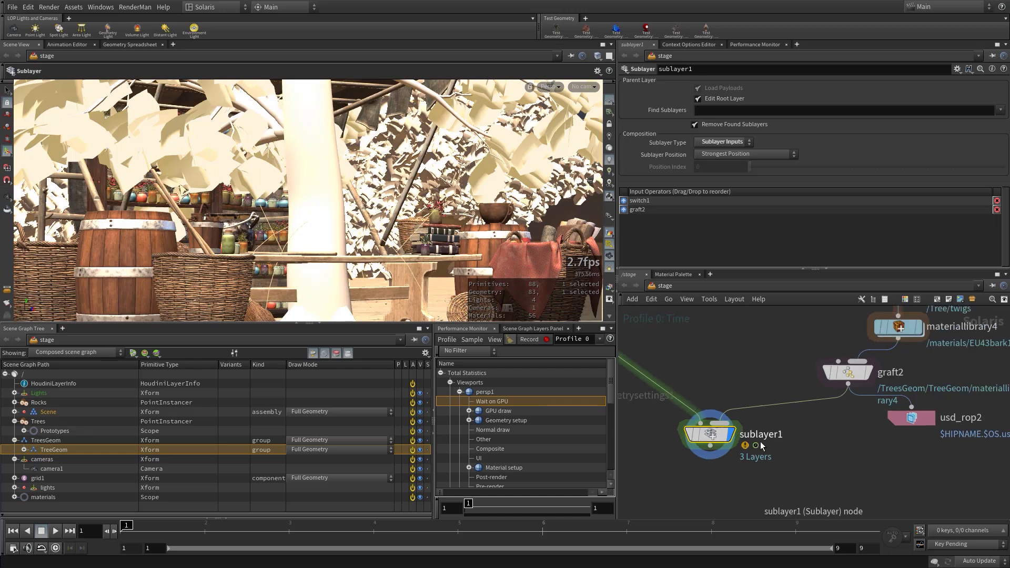
scroll(760, 445, "down", 3)
mouse_move(726, 464)
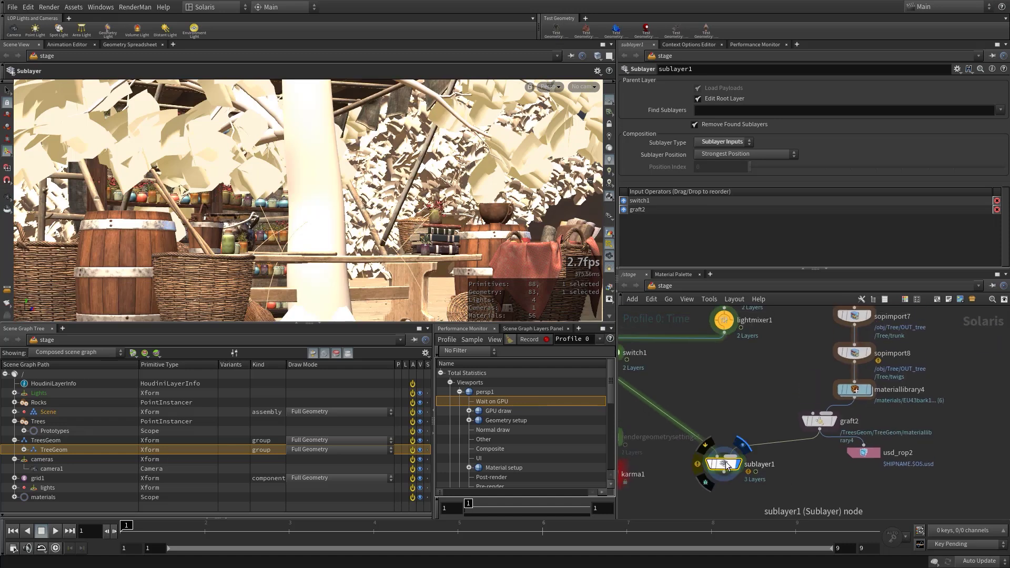
scroll(777, 471, "up", 3)
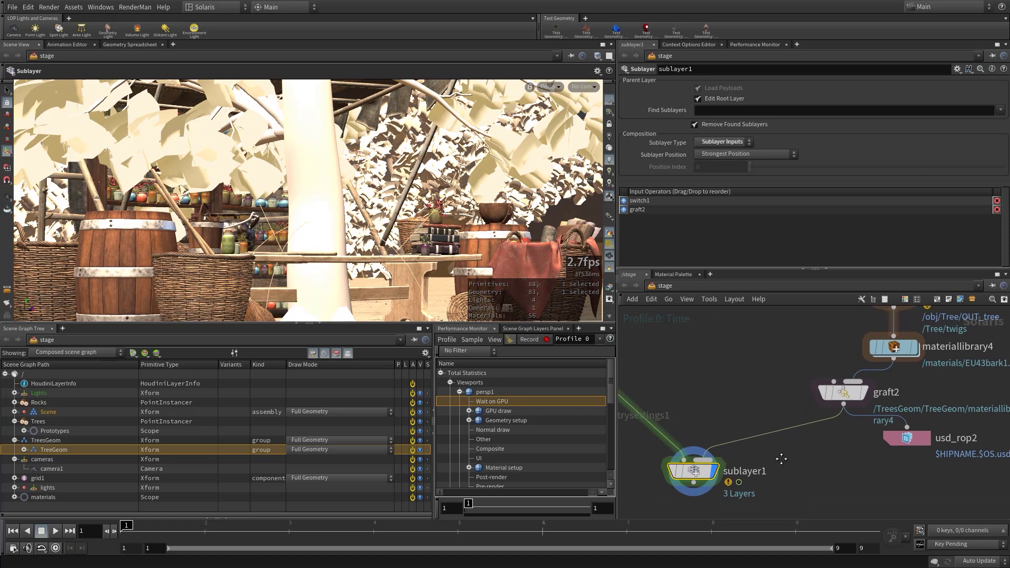
scroll(824, 477, "down", 2)
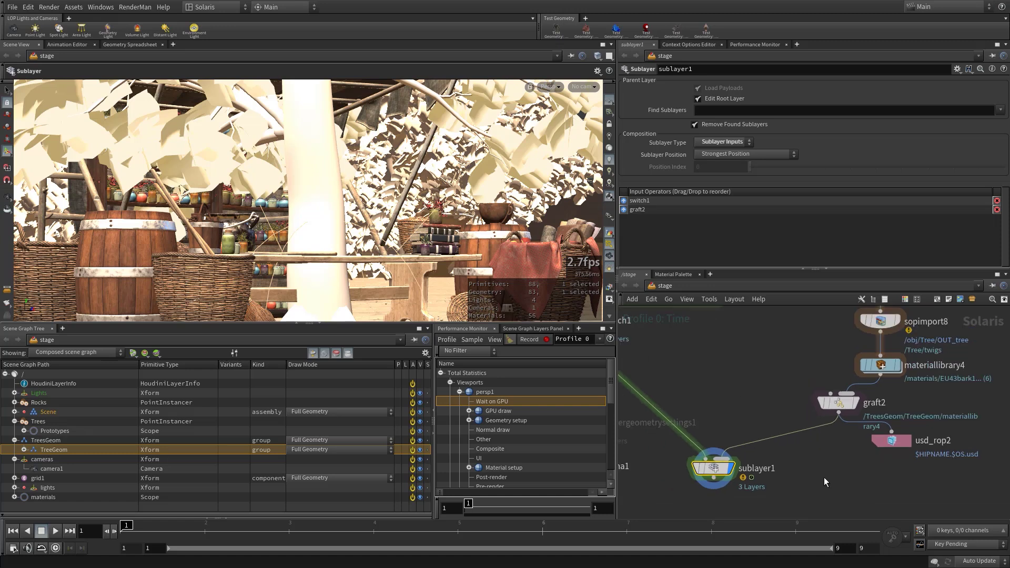
key("Tab")
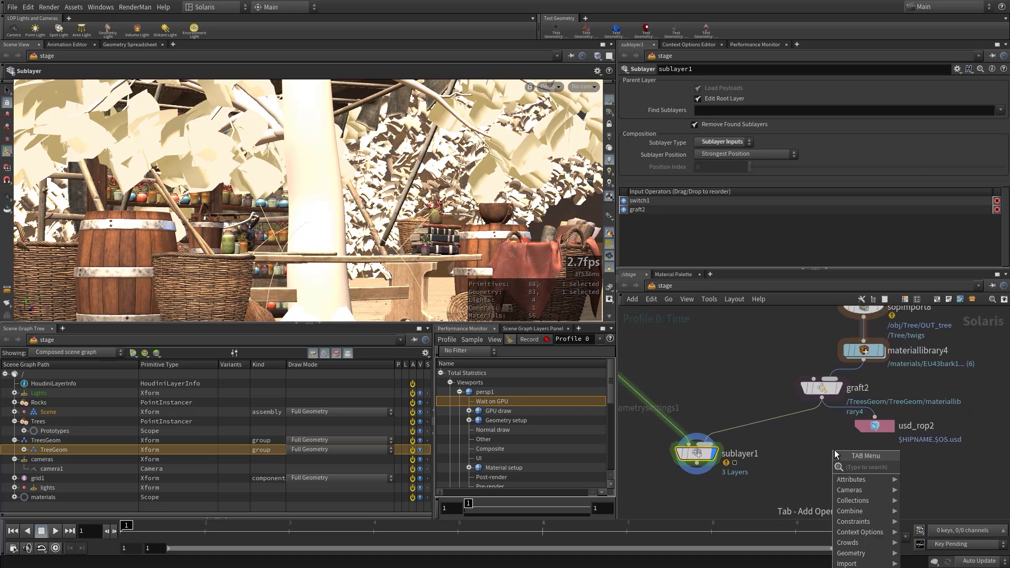
type("trans")
key("Return")
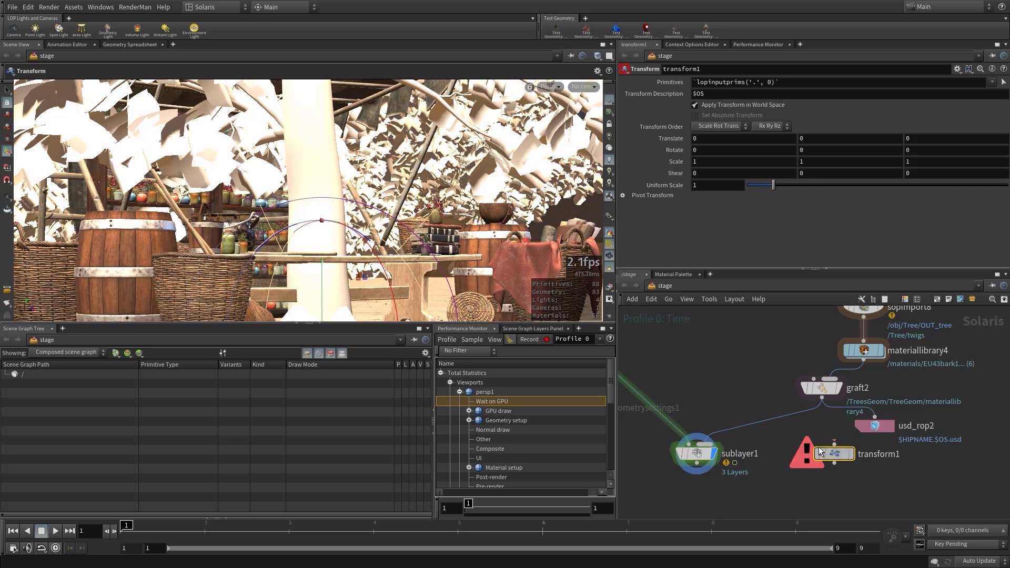
left_click(761, 429)
left_click_drag(761, 428, 789, 432)
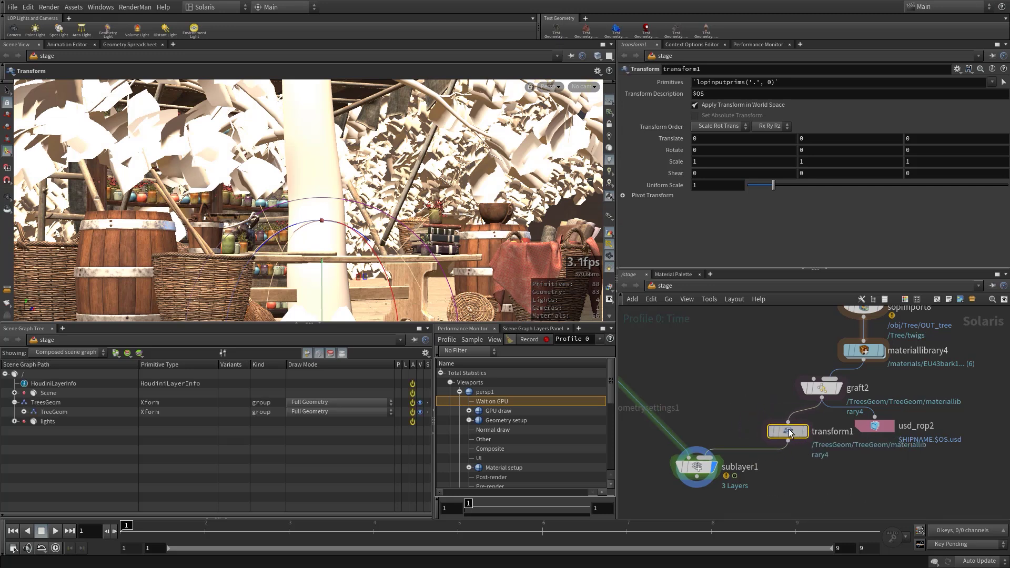
- Expand the TreeGeom hierarchy and assign /TreesGeom/TreeGeom/materiallibrary4/Tree as the primitive the Transform node affects
left_click(24, 411)
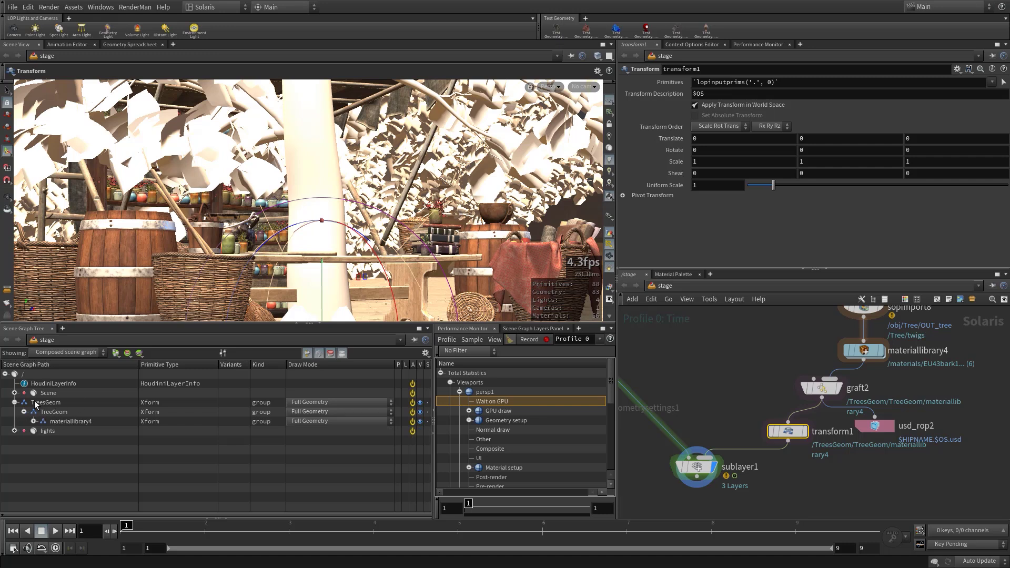
left_click(33, 421)
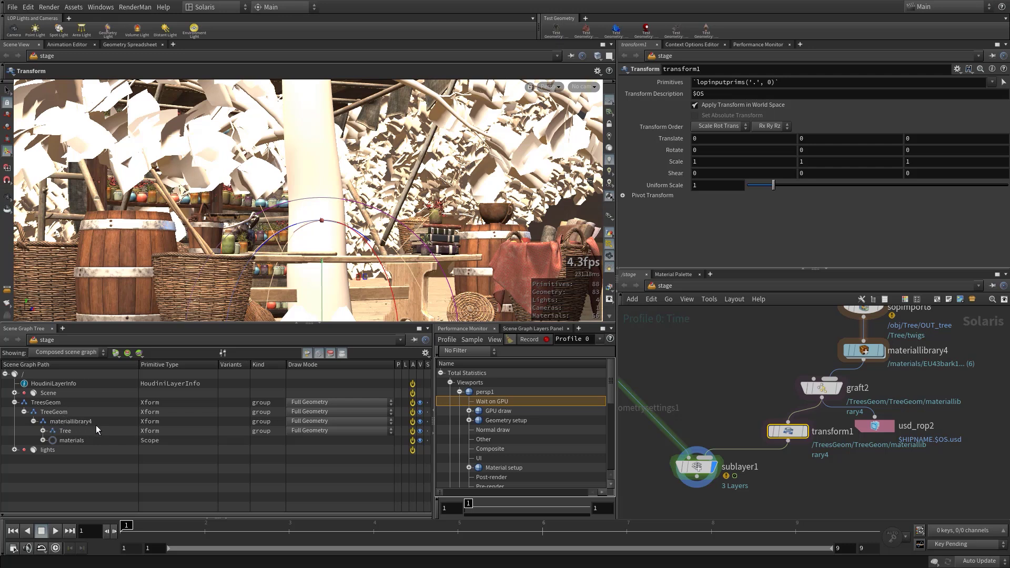
left_click(44, 431)
left_click(43, 430)
left_click(70, 431)
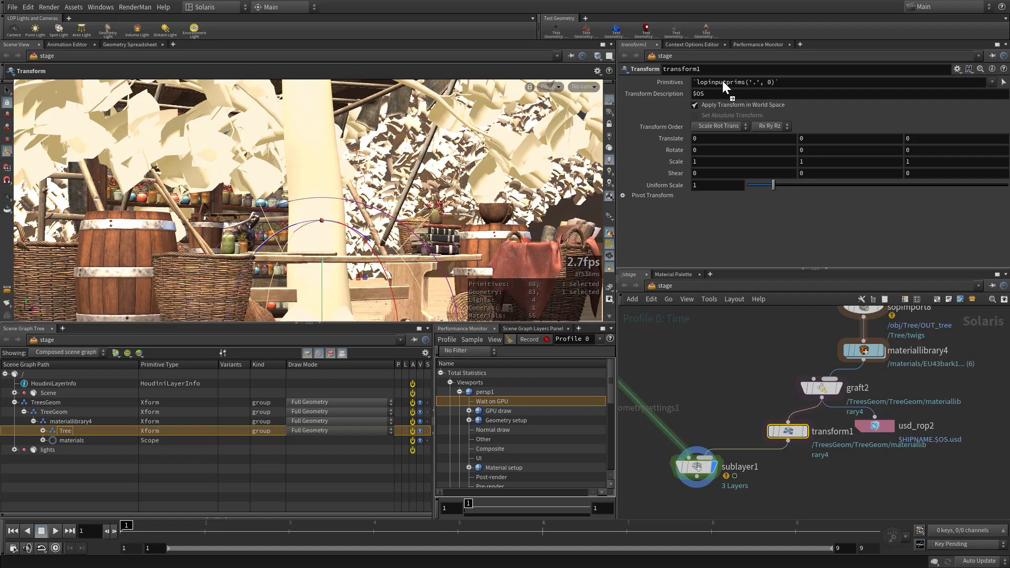
left_click_drag(722, 80, 722, 81)
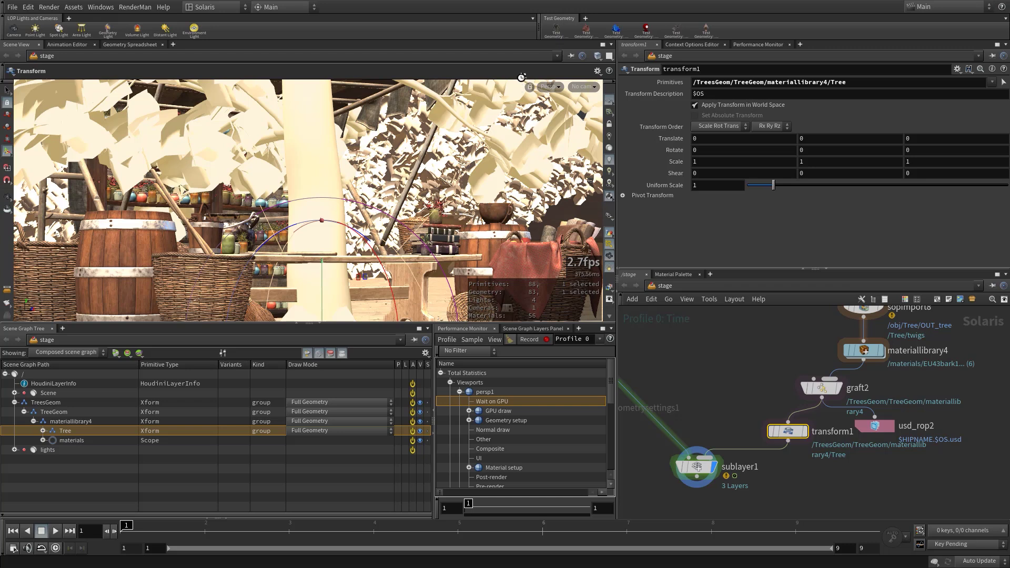
- Move the tree along the ground away from the market stall, translating it about 5.27 in X and 2.25 in Z
key("Escape")
scroll(343, 184, "up", 5)
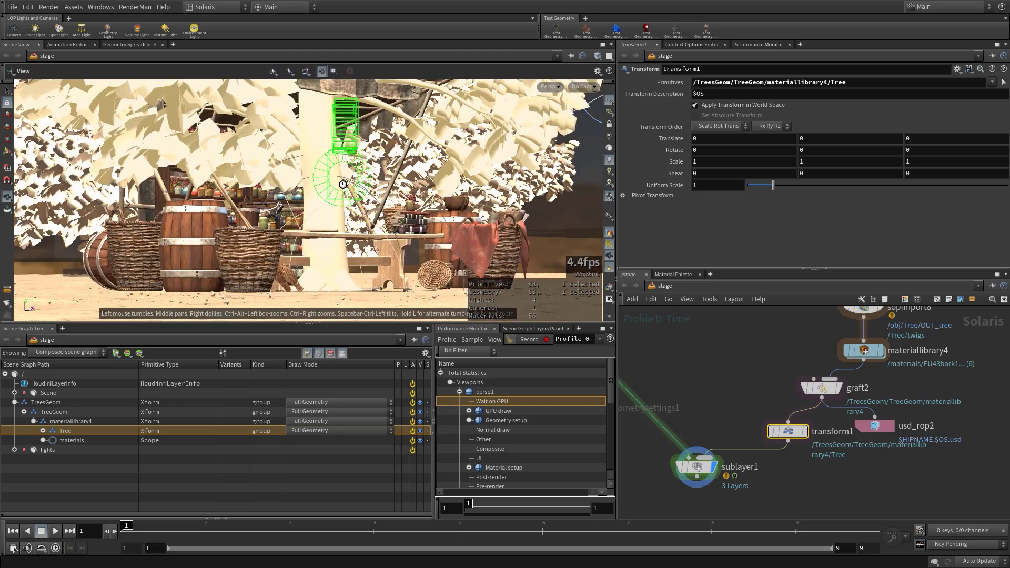
scroll(343, 184, "up", 5)
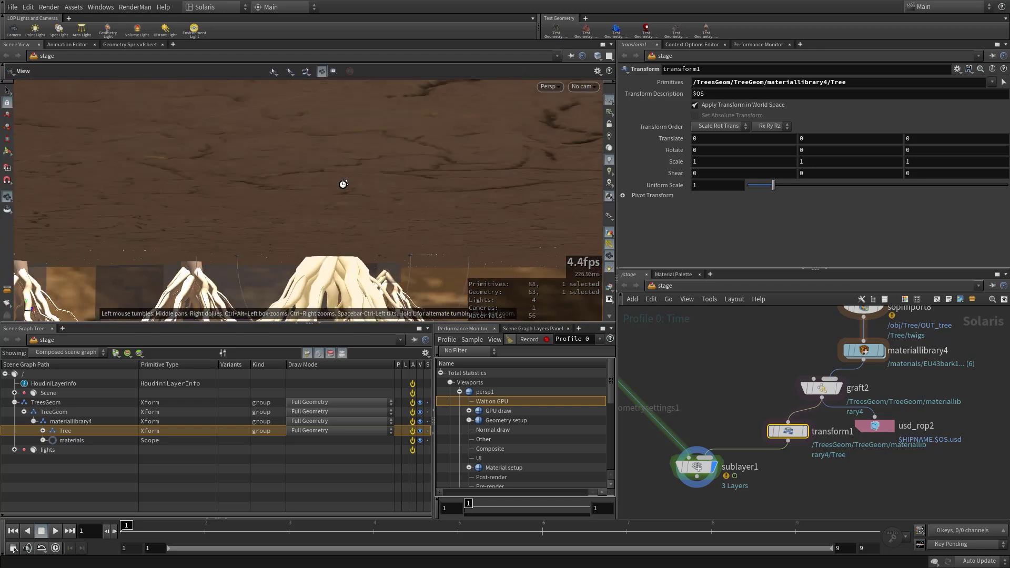
scroll(345, 187, "down", 5)
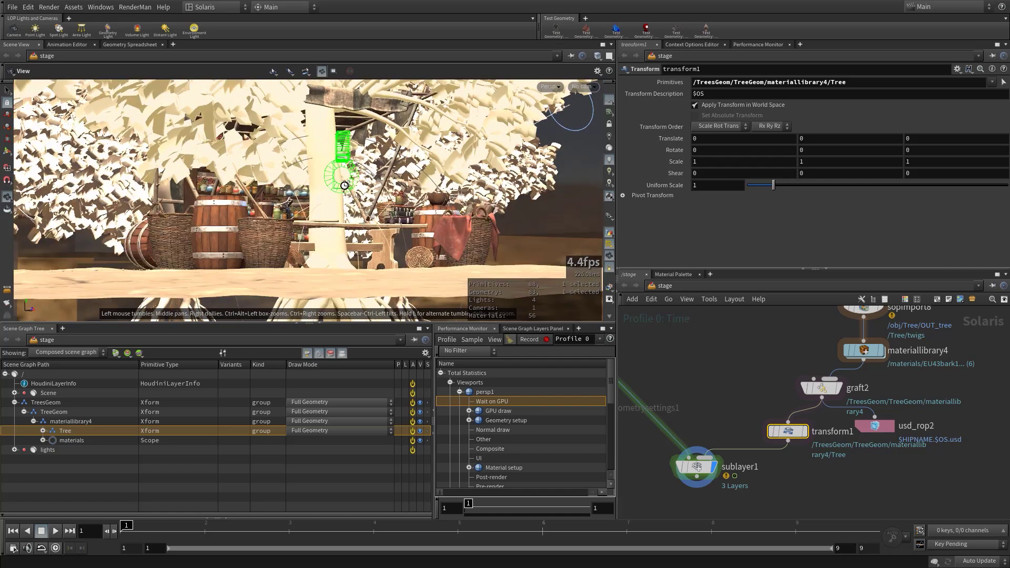
key("t")
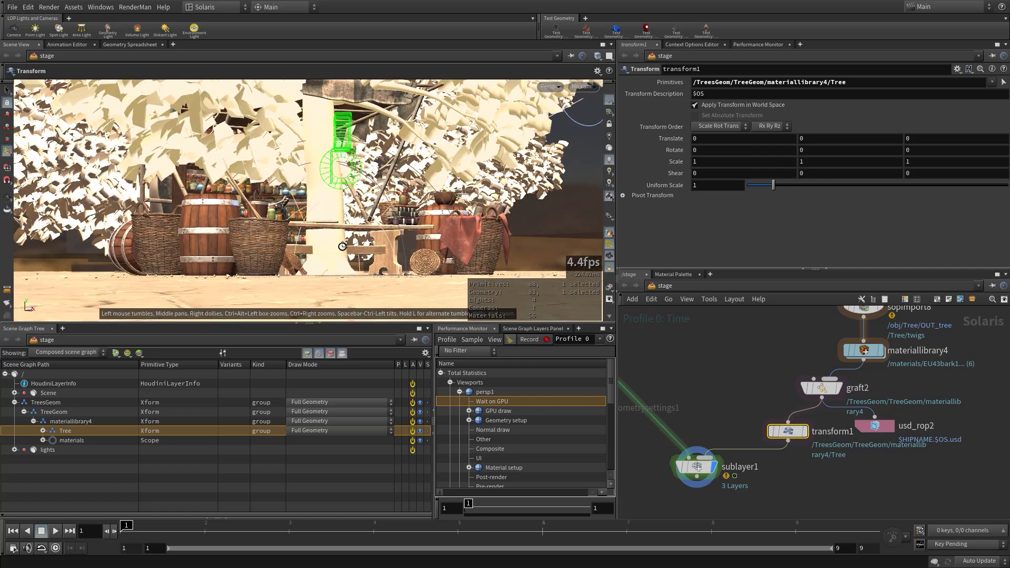
key("Escape")
left_click_drag(338, 280, 337, 278)
key("t")
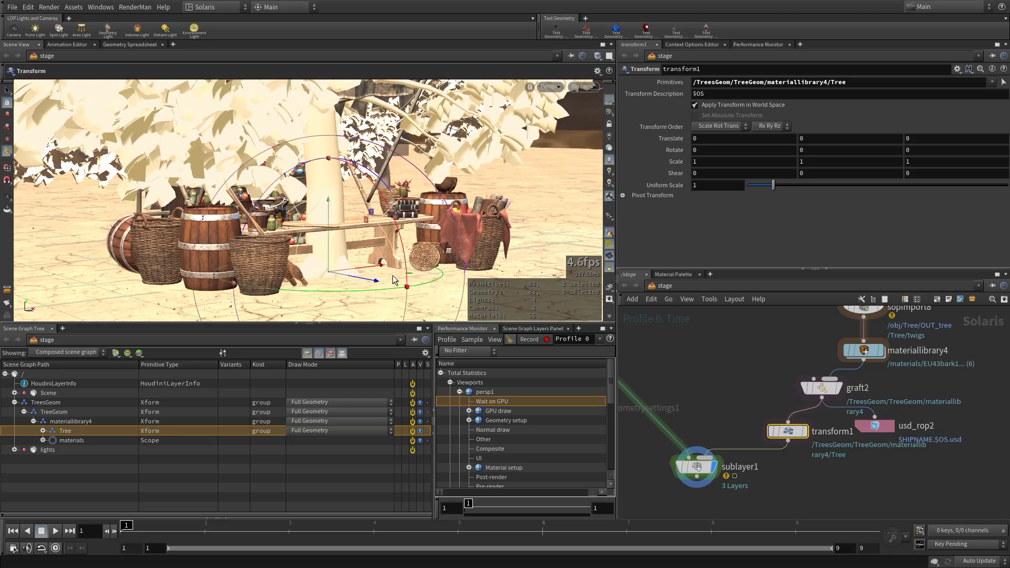
left_click_drag(418, 276, 774, 257)
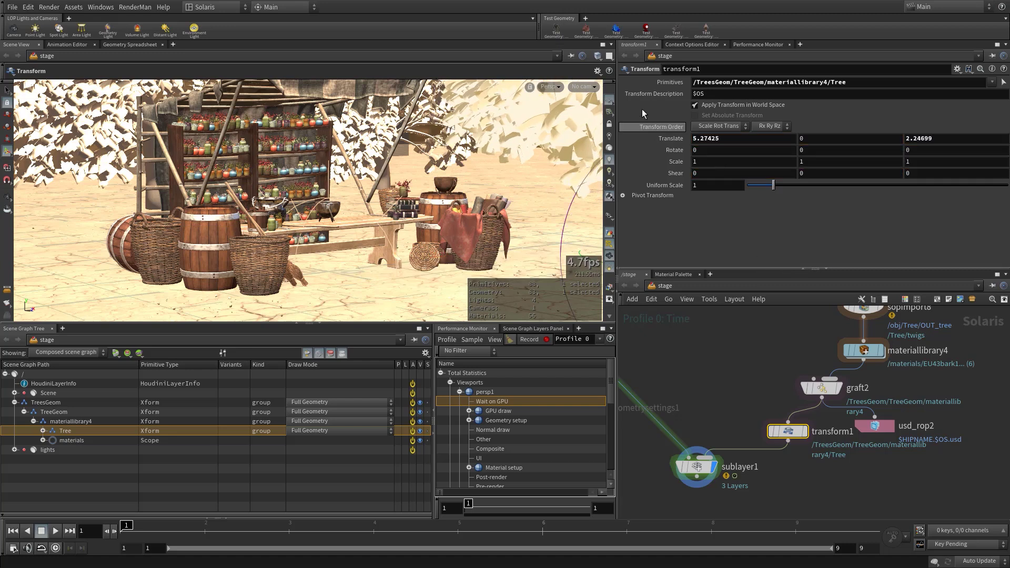
left_click(584, 87)
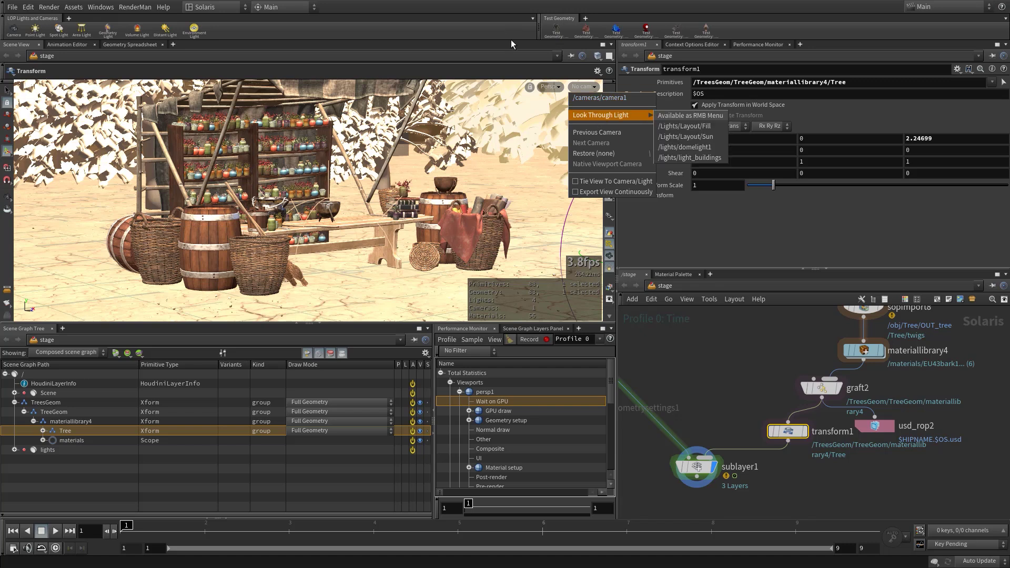
left_click(712, 368)
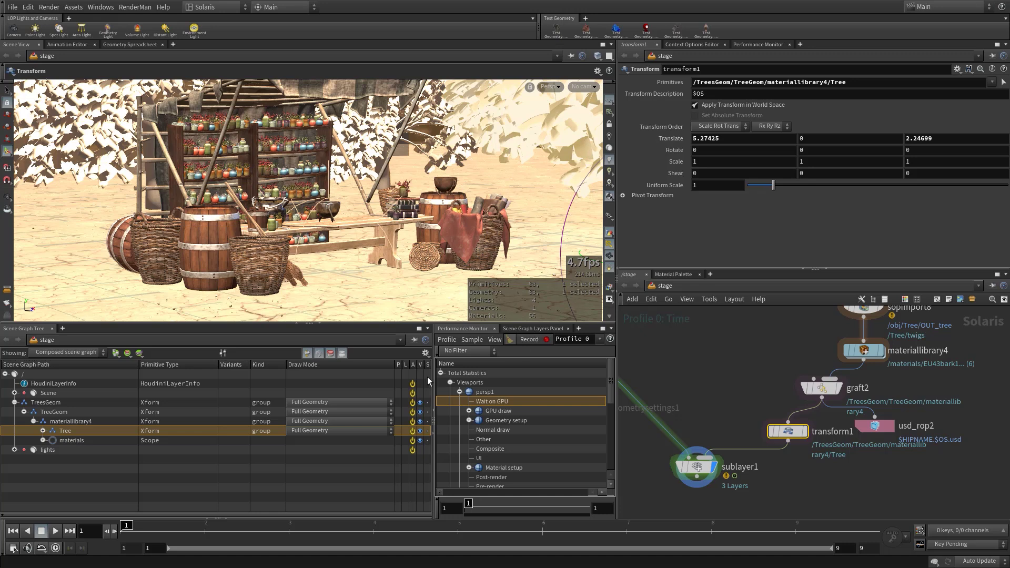
- Widen the Performance Monitor pane and start recording a new profile
left_click_drag(433, 380, 282, 379)
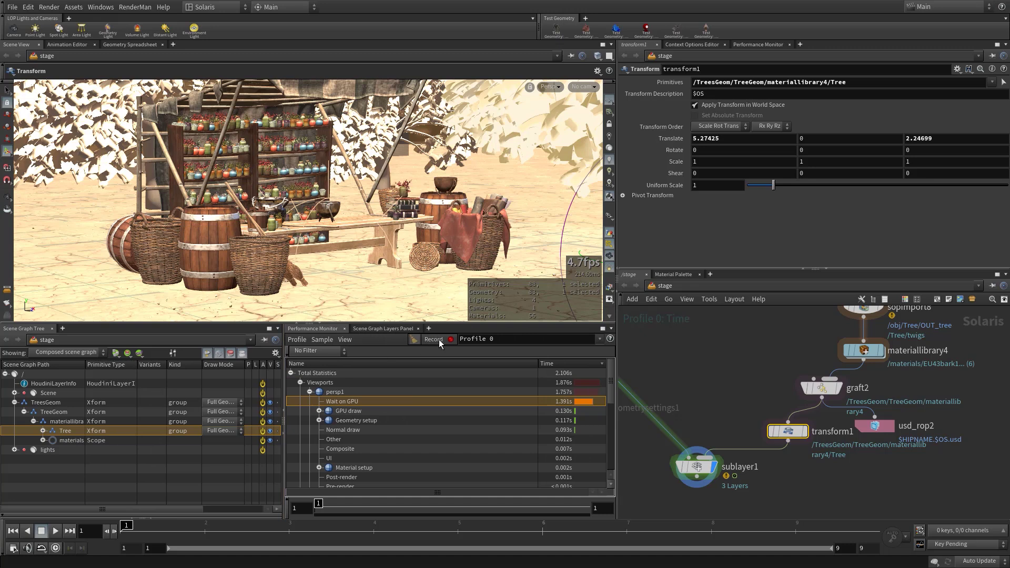
left_click(418, 339)
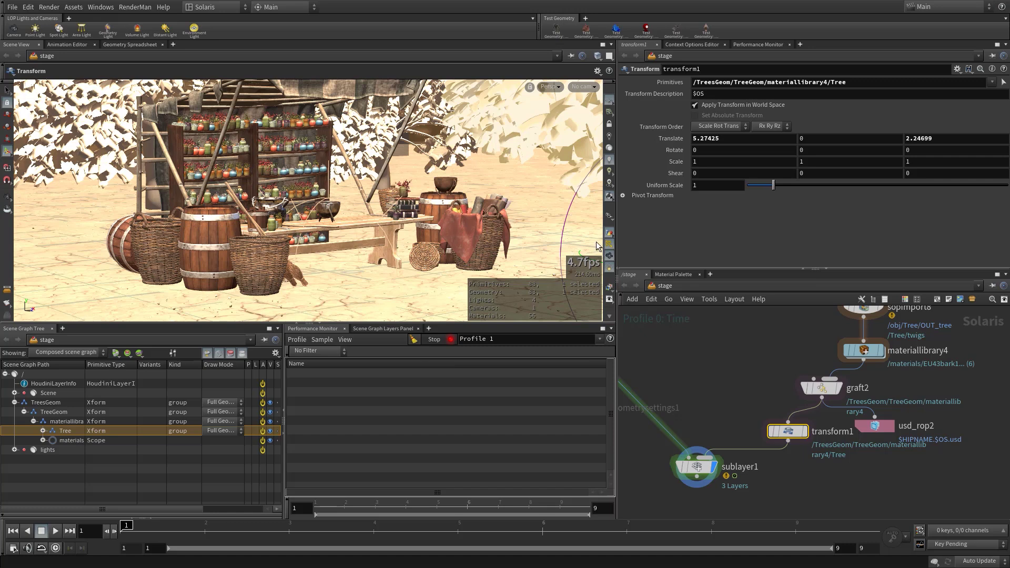
left_click(450, 339)
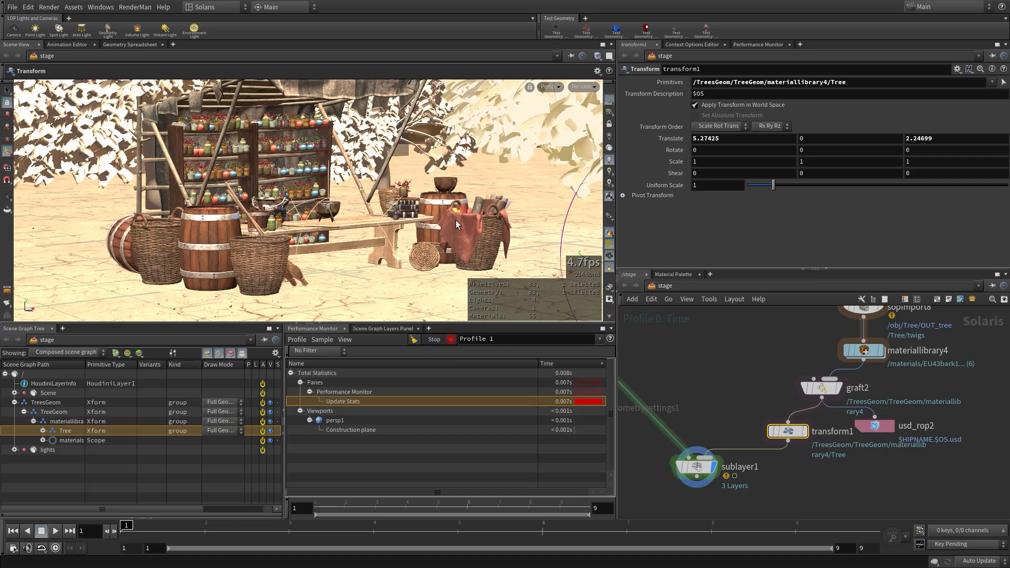
- Clear the recorded statistics and move the tree along its Z axis to a translate value of about 1.61
key("Escape")
left_click_drag(456, 224, 450, 289)
key("Return")
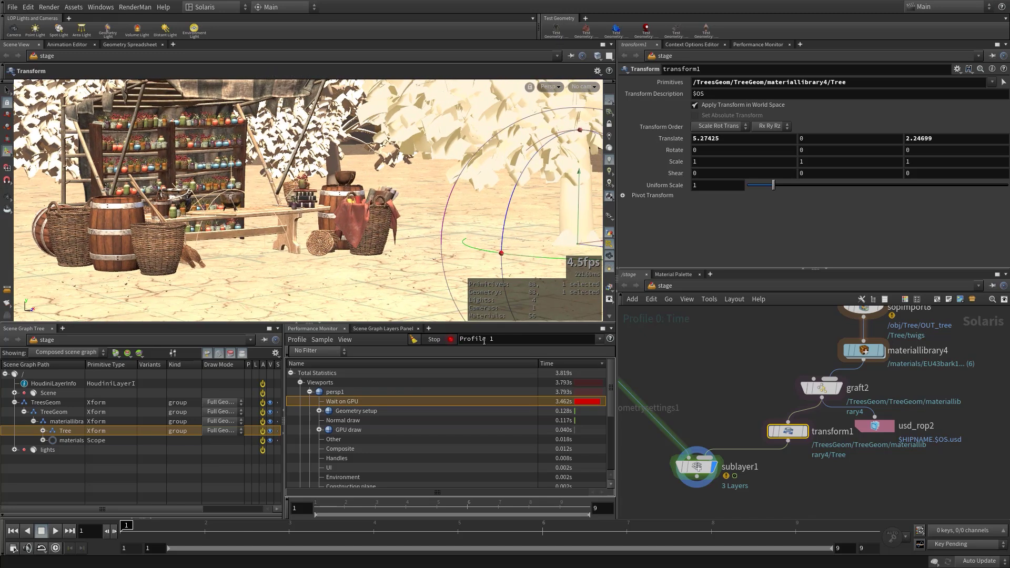
left_click(413, 337)
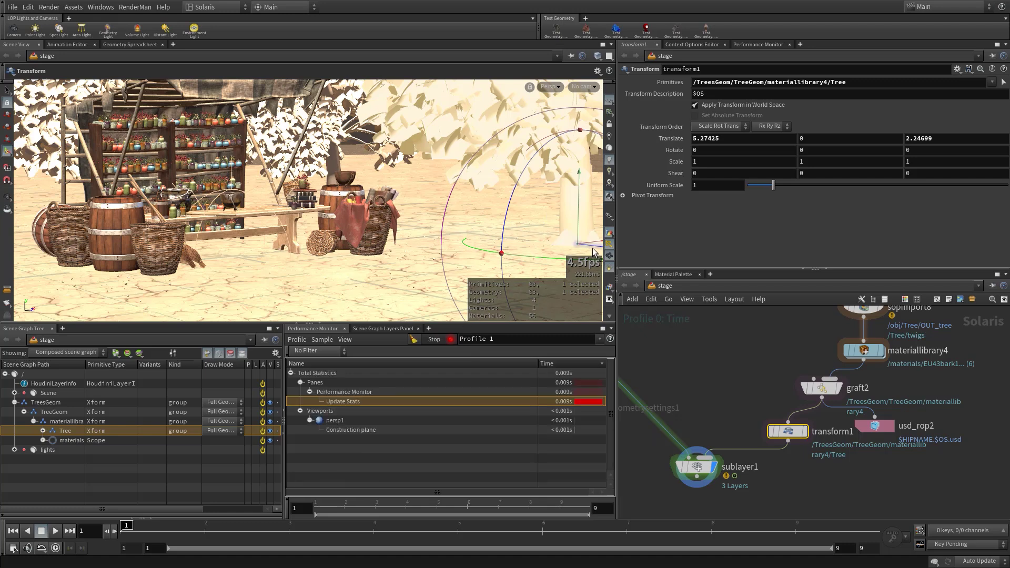
left_click_drag(592, 247, 562, 240)
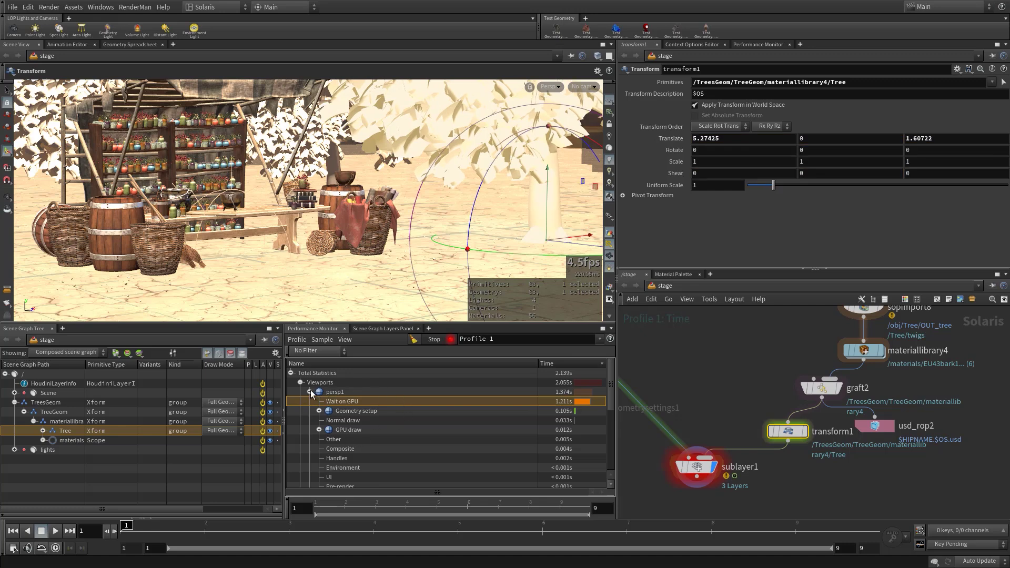
- Collapse the persp1 and Panes statistics and compare the viewport, node and pane timings with the sublayer1 and transform1 nodes
left_click(309, 392)
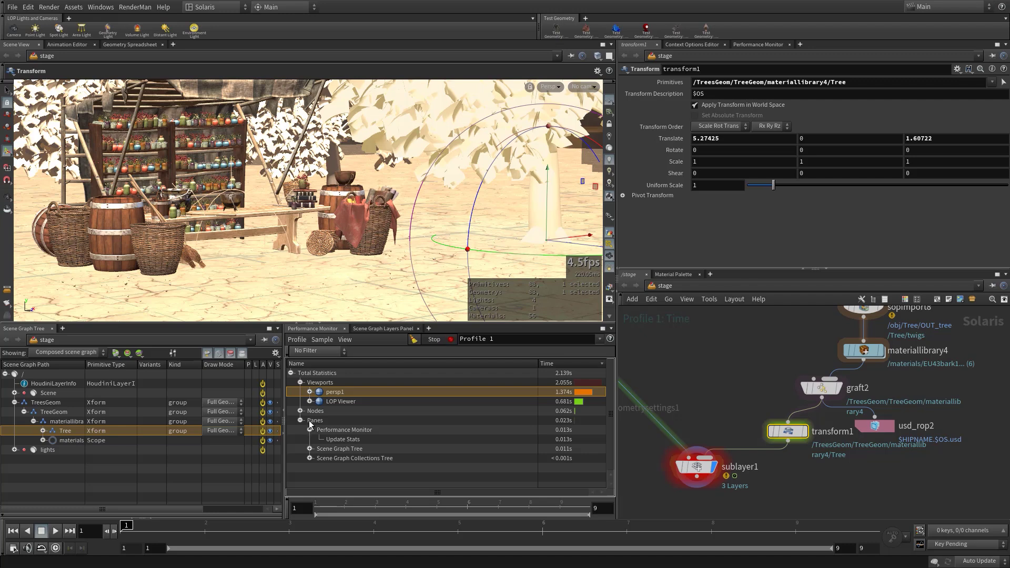
left_click(299, 421)
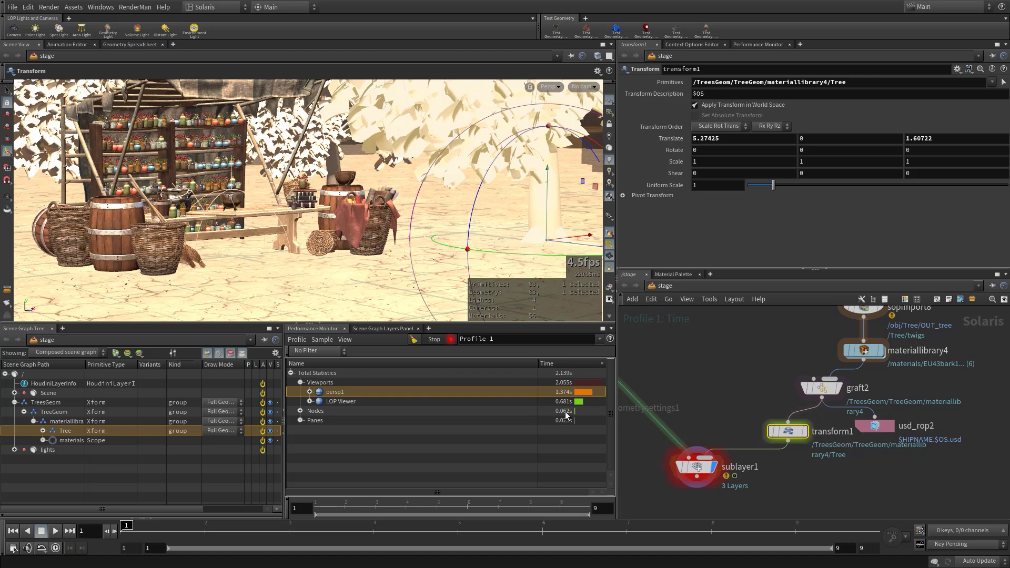
mouse_move(701, 472)
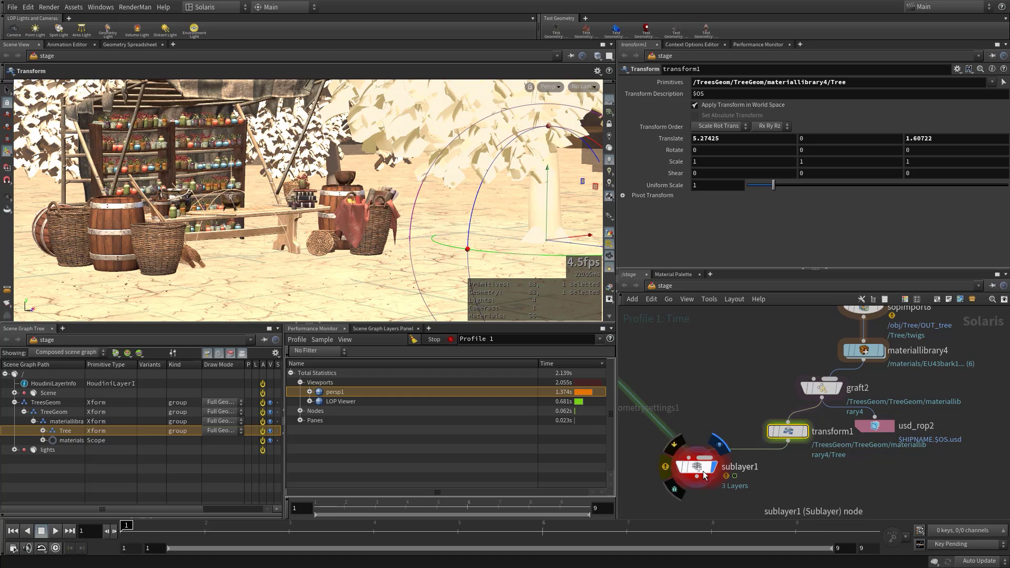
left_click_drag(699, 472, 697, 478)
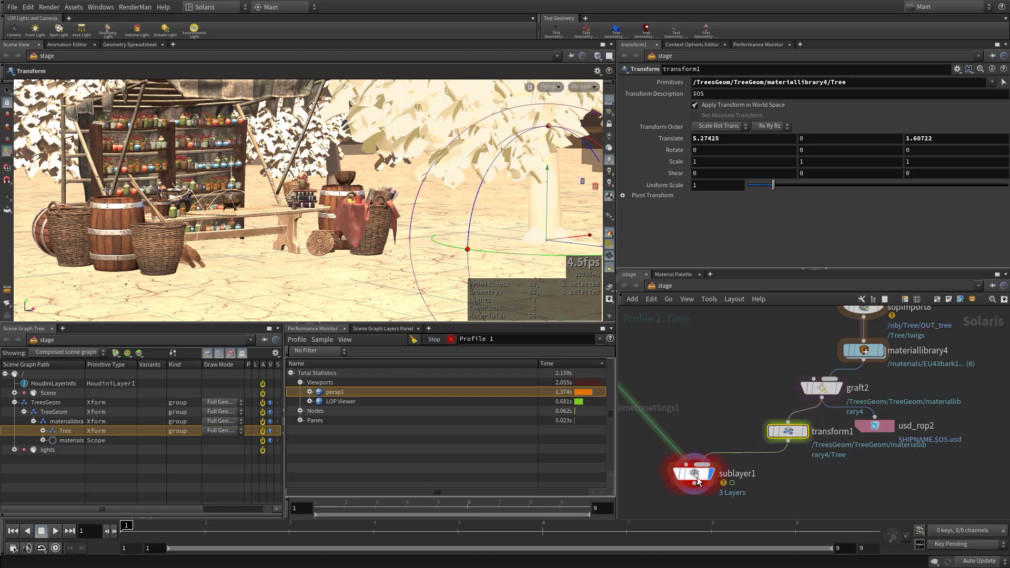
mouse_move(683, 476)
mouse_move(789, 441)
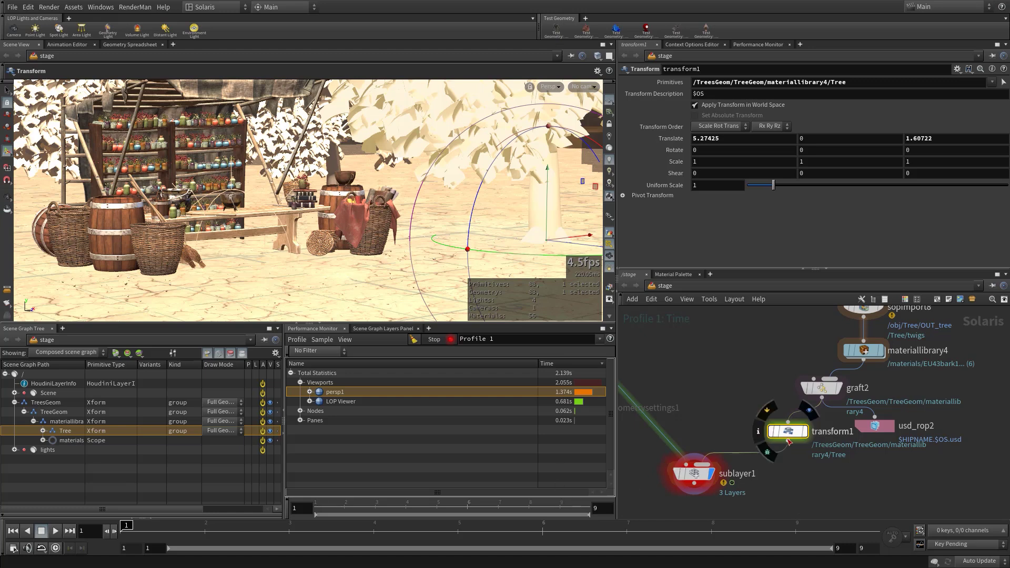
left_click_drag(789, 442, 694, 465)
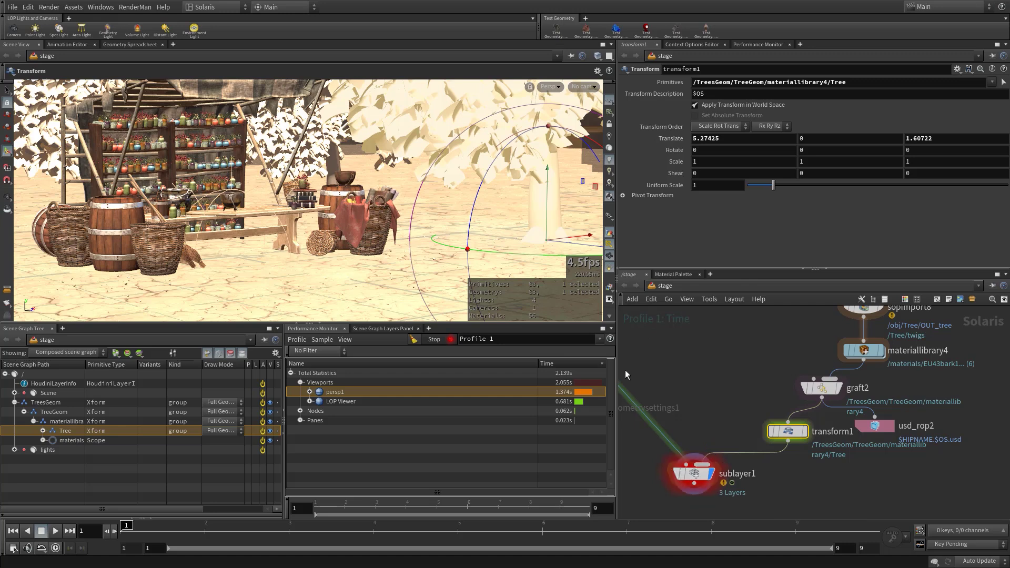
- Examine how the switch1 and transform1 branches feed into sublayer1 in the node network
mouse_move(791, 433)
scroll(736, 349, "down", 2)
middle_click_drag(736, 349, 762, 394)
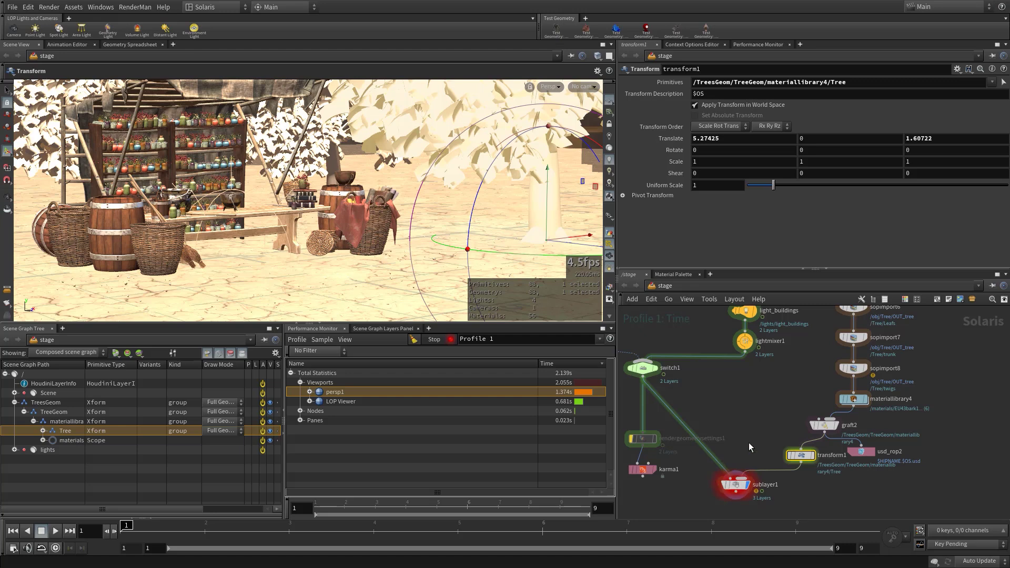
middle_click_drag(749, 443, 770, 428)
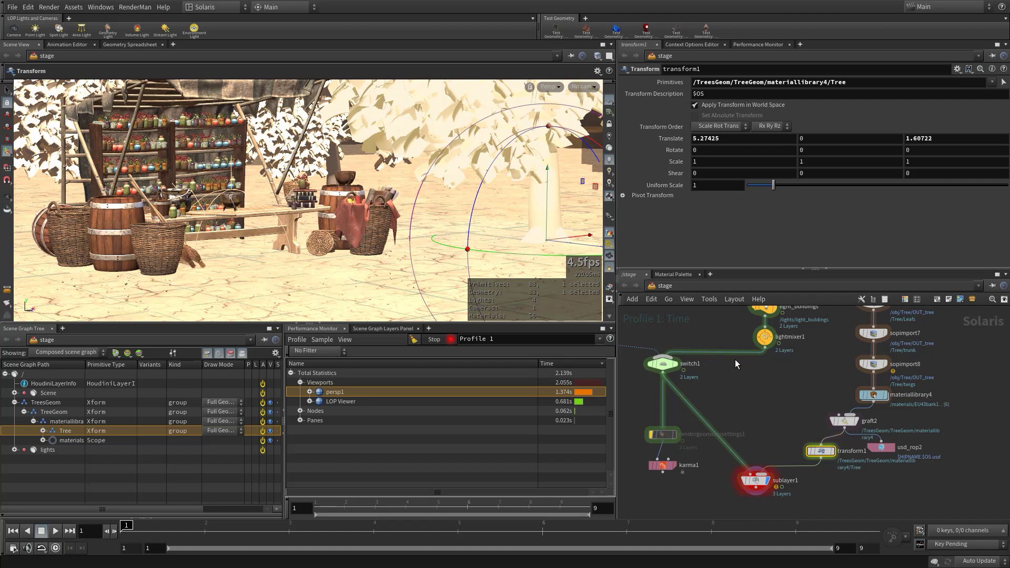
scroll(757, 498, "up", 2)
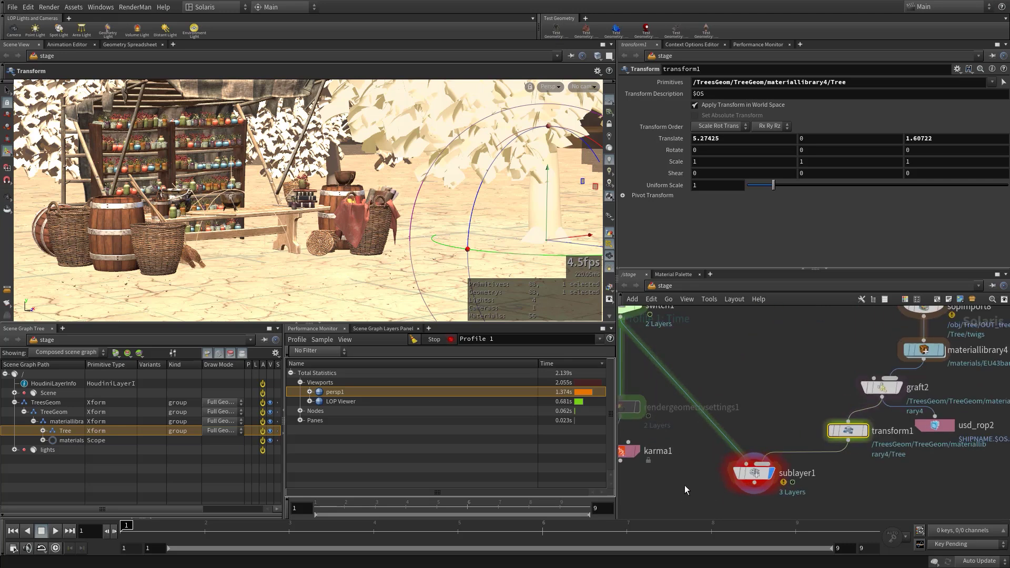
middle_click_drag(684, 485, 734, 466)
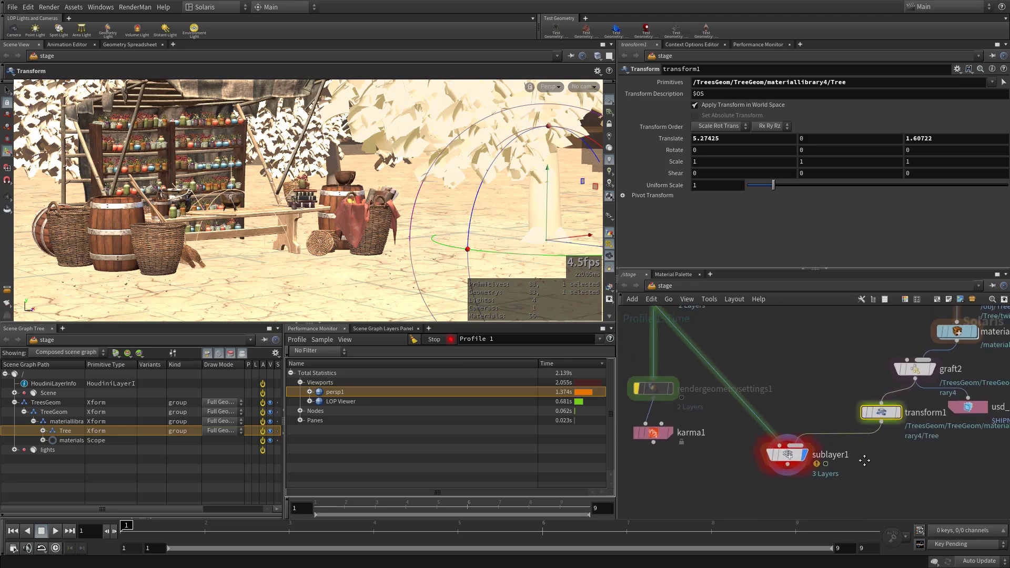
middle_click_drag(864, 461, 803, 474)
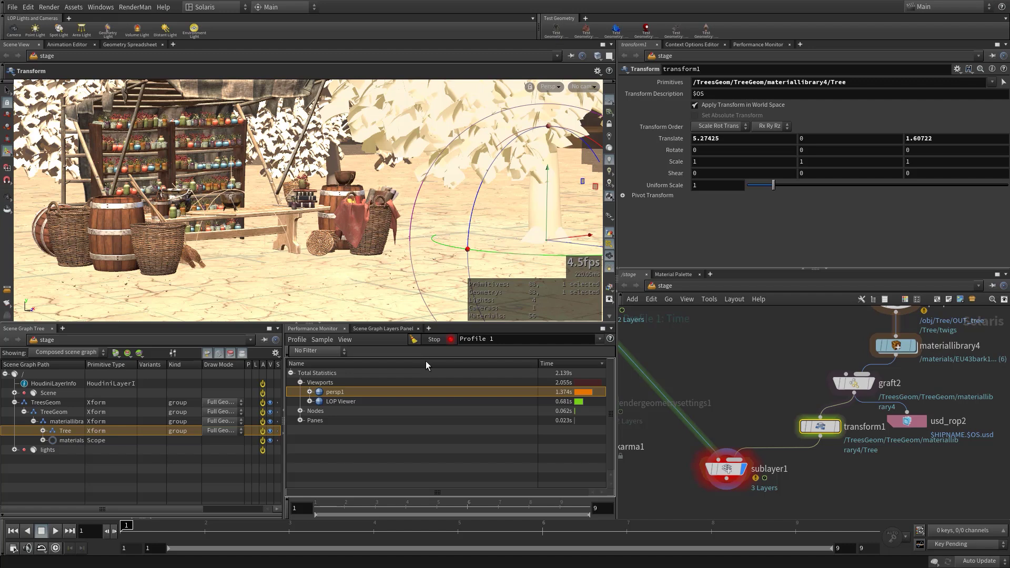
scroll(706, 368, "up", 3)
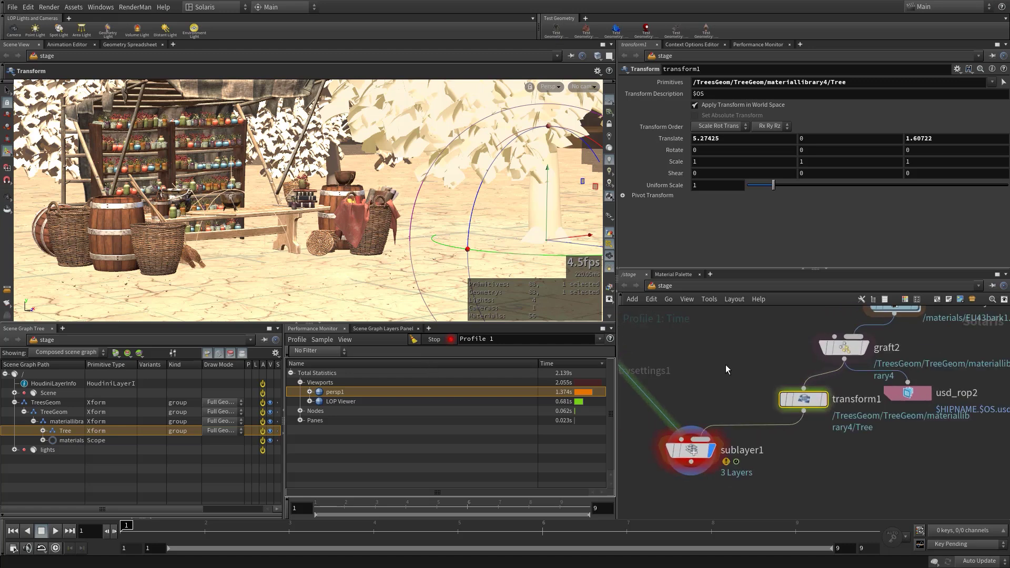
key("h")
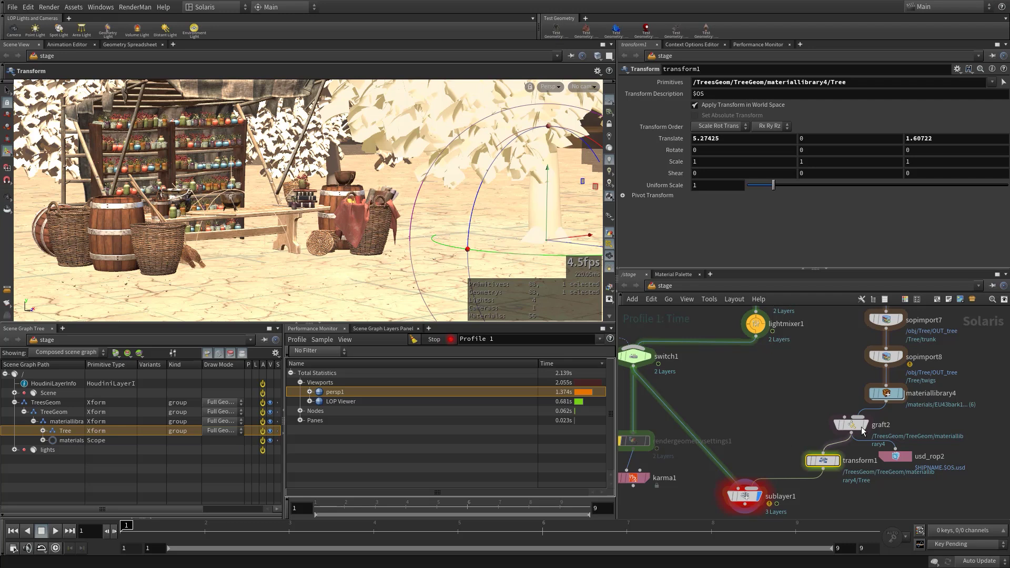
- Select the upstream reference2 node and inspect its reference file and reference primitive settings
scroll(753, 409, "down", 3)
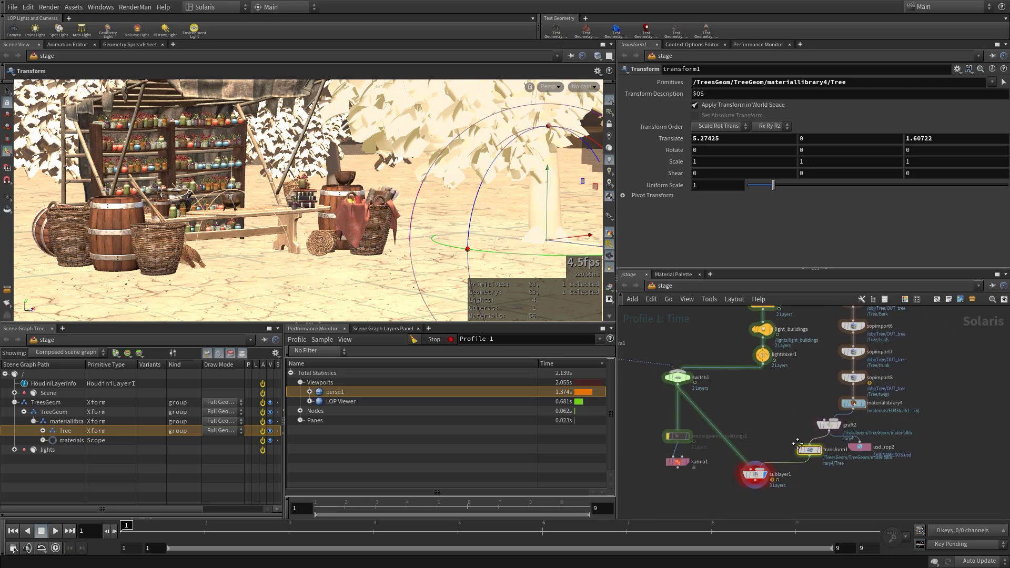
scroll(743, 421, "up", 5)
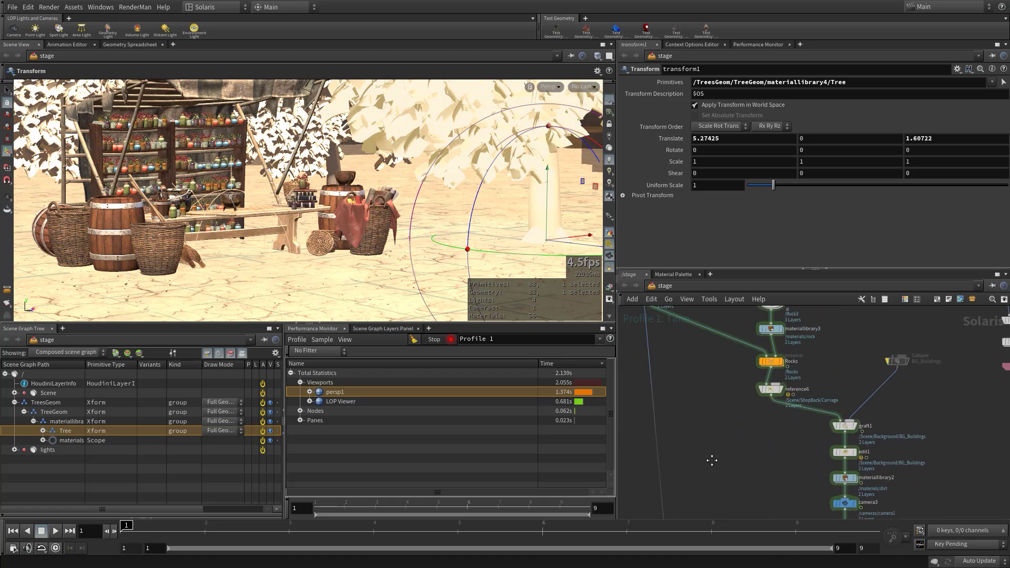
middle_click_drag(709, 403, 784, 428)
scroll(773, 414, "up", 2)
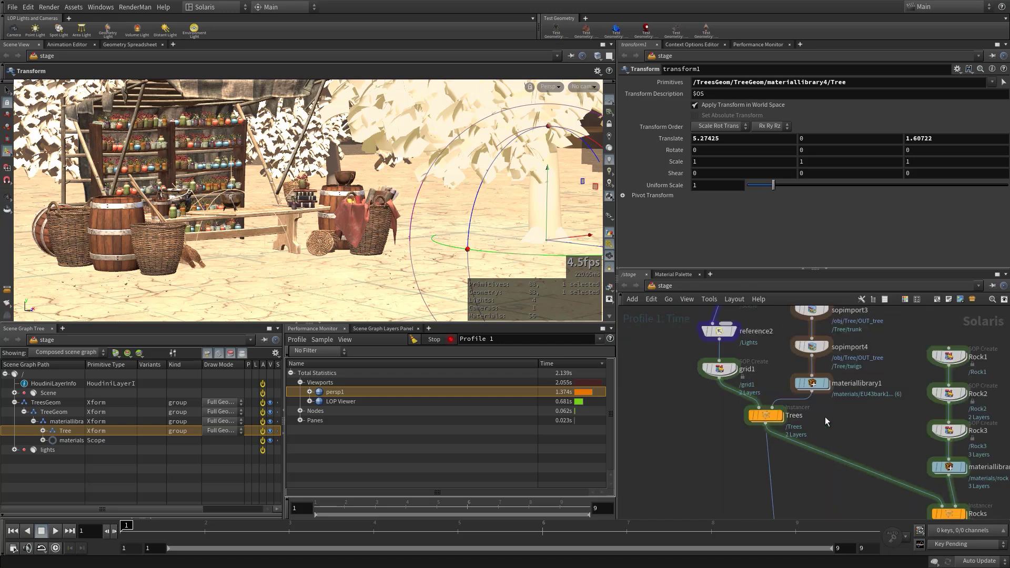
scroll(825, 417, "down", 4)
scroll(733, 400, "up", 4)
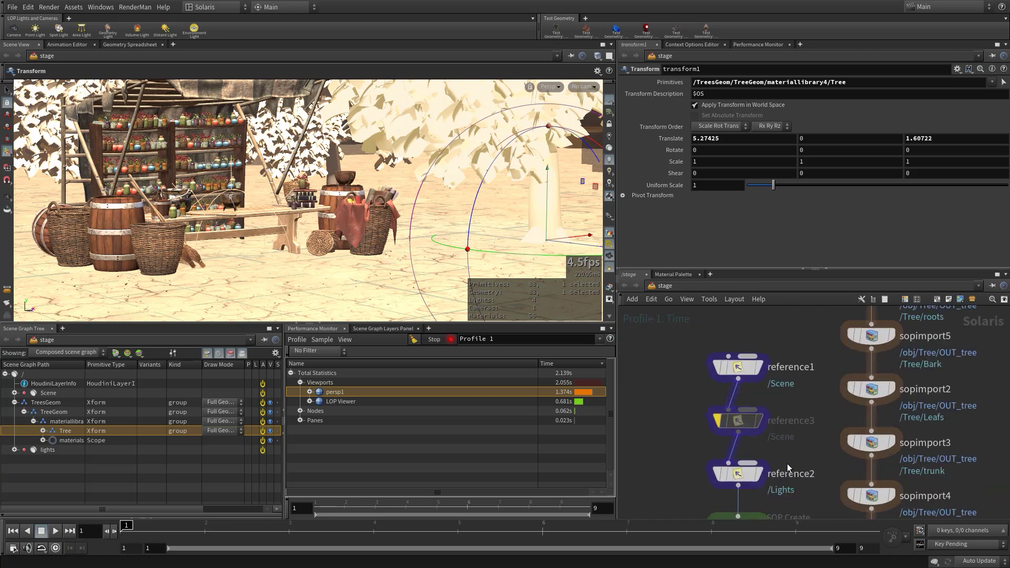
left_click(747, 441)
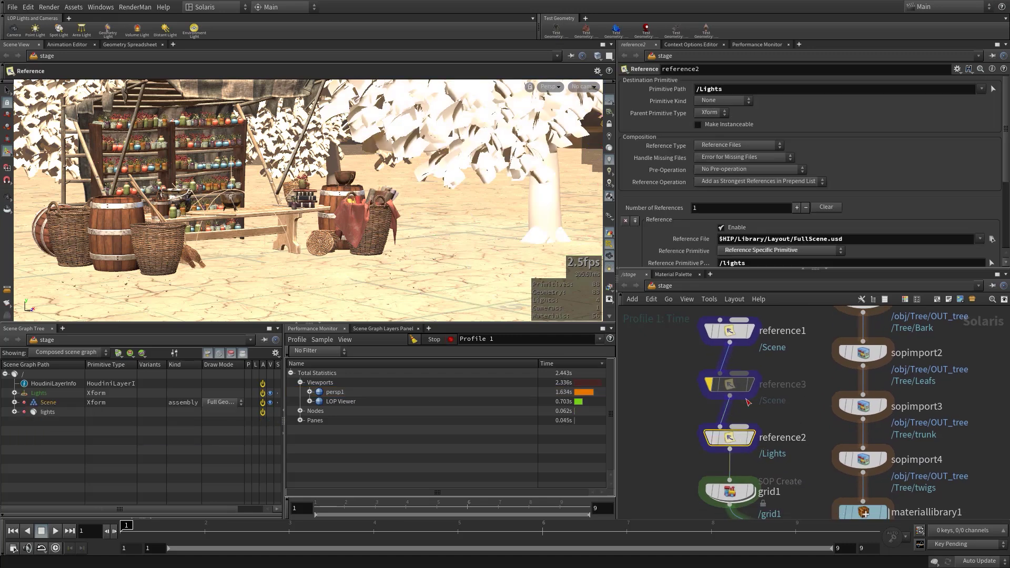
scroll(726, 238, "down", 1)
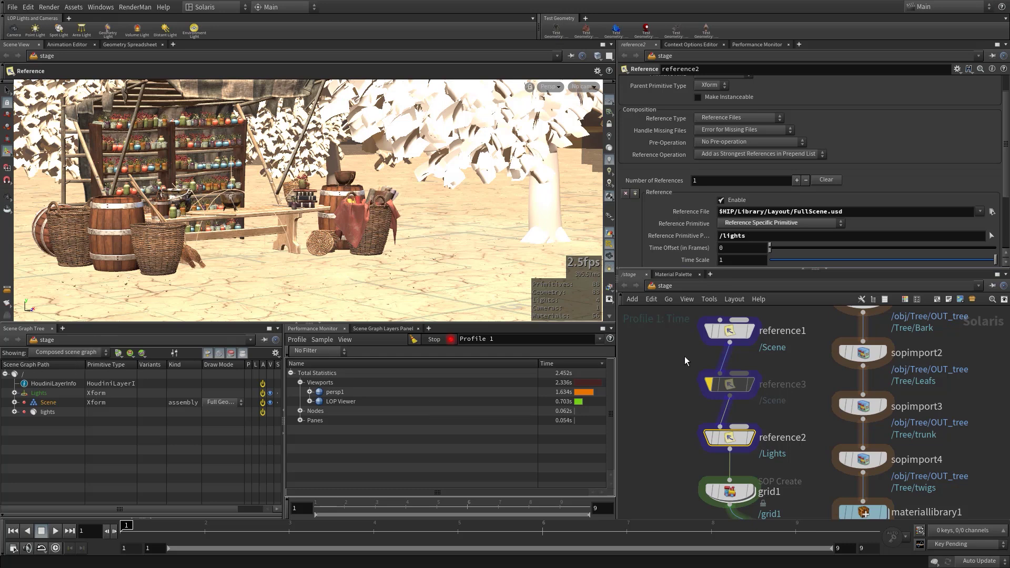
- Select the sublayer1 node and review its input operators and the branches connected to it
scroll(694, 419, "down", 3)
middle_click_drag(695, 465, 678, 372)
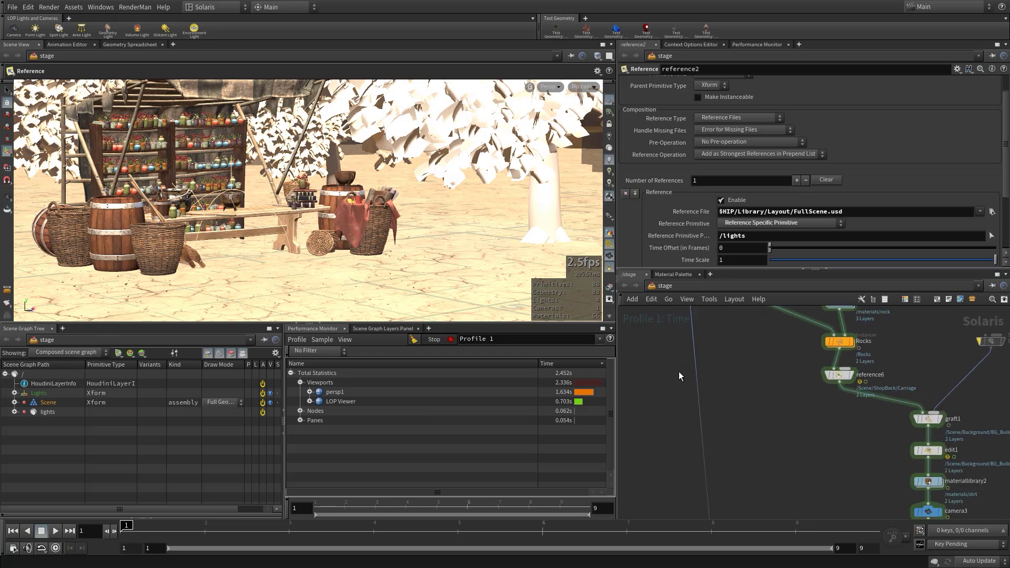
middle_click_drag(810, 493, 711, 399)
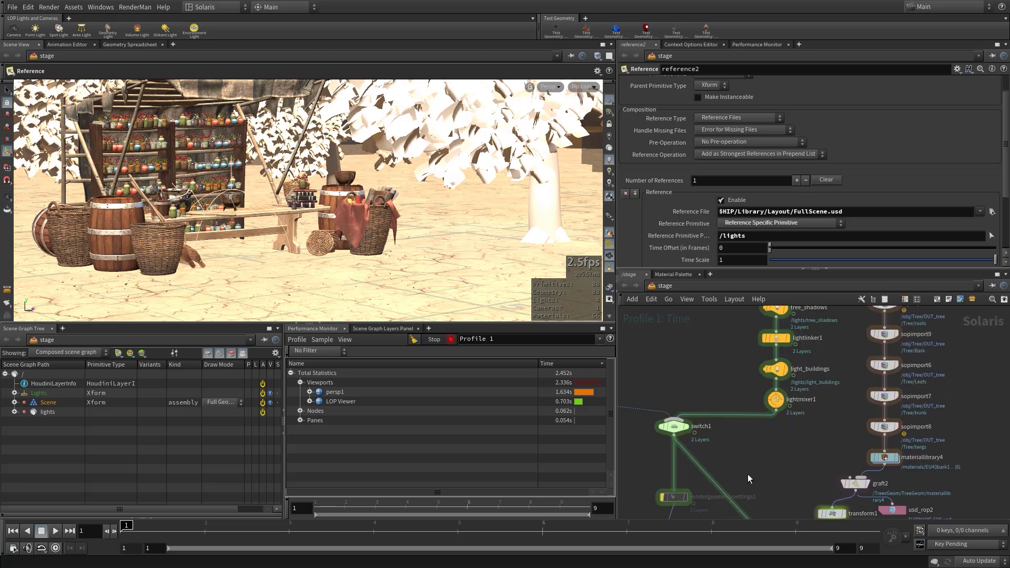
middle_click_drag(747, 475, 736, 343)
middle_click_drag(803, 459, 806, 486)
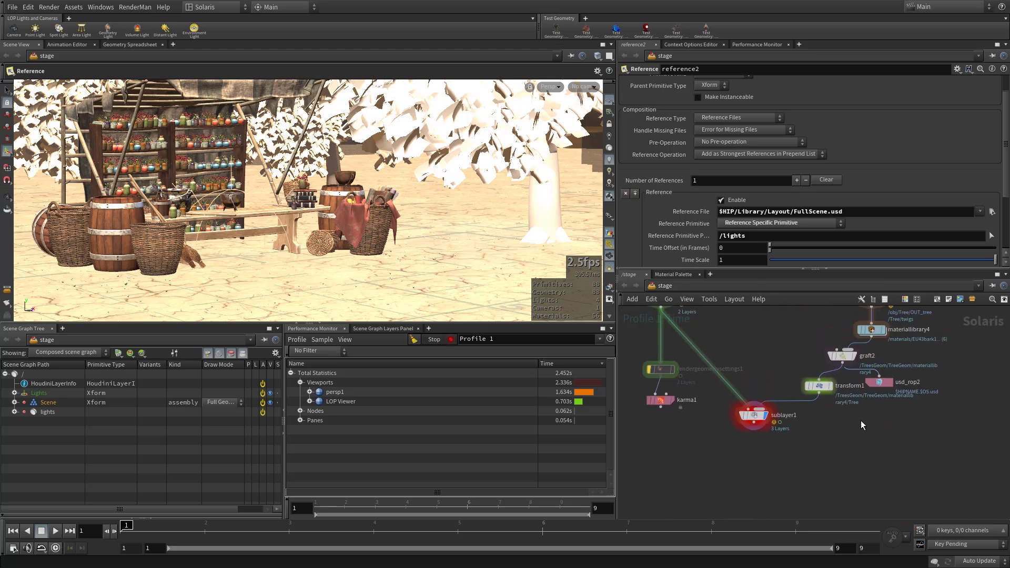
scroll(860, 420, "up", 5)
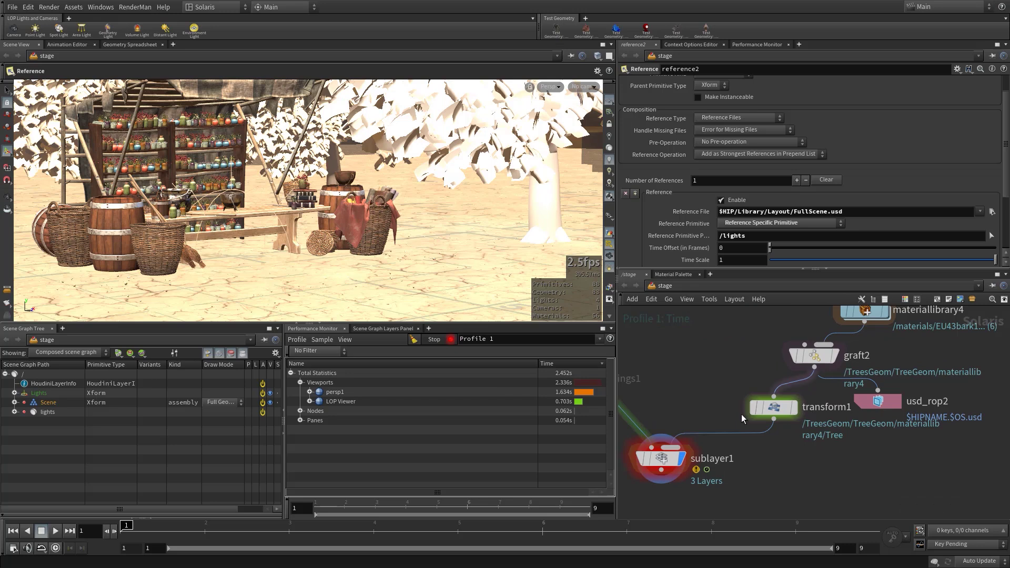
middle_click_drag(683, 405, 770, 395)
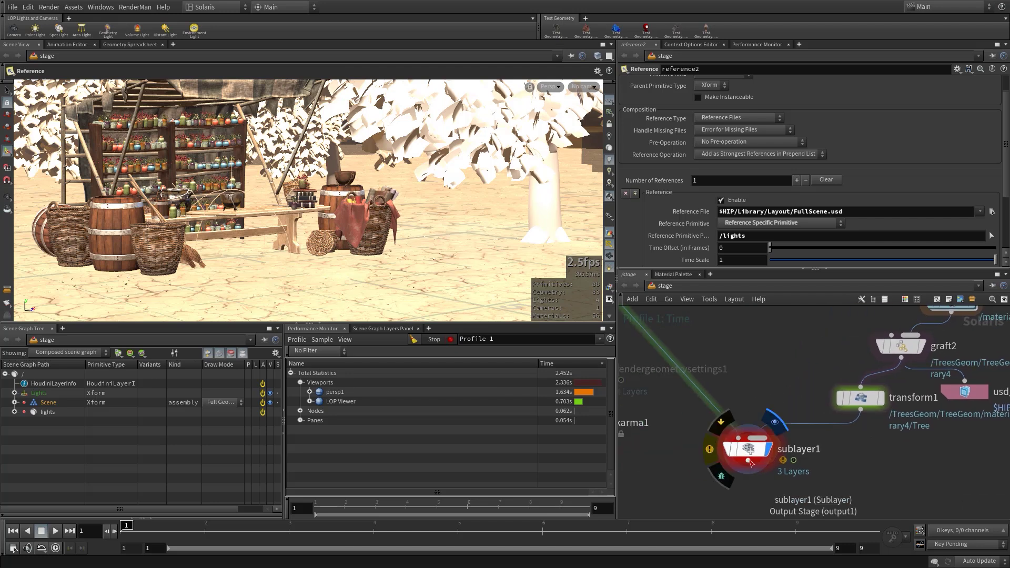
left_click(750, 453)
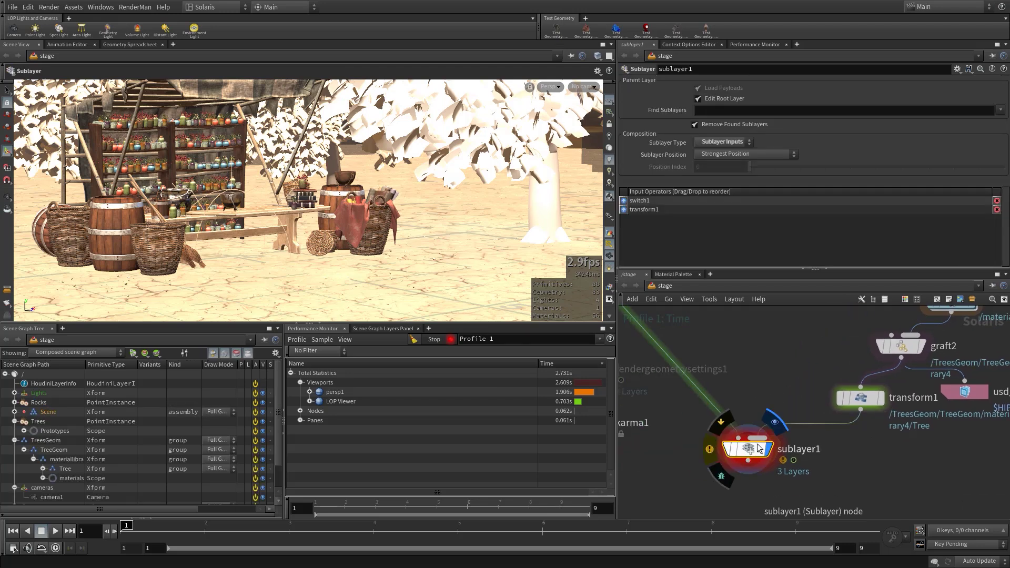
middle_click_drag(801, 377, 774, 410)
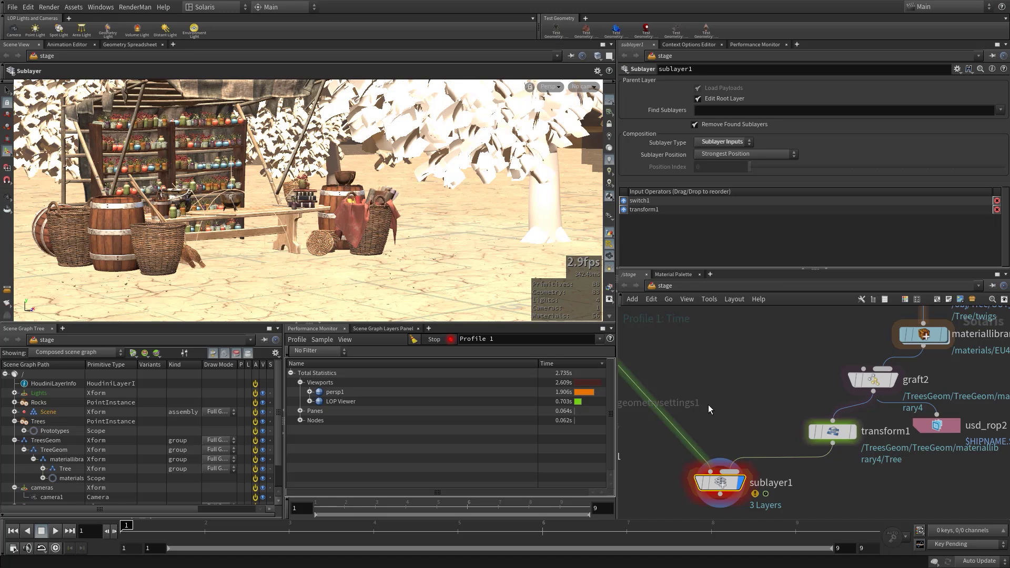
scroll(779, 415, "down", 3)
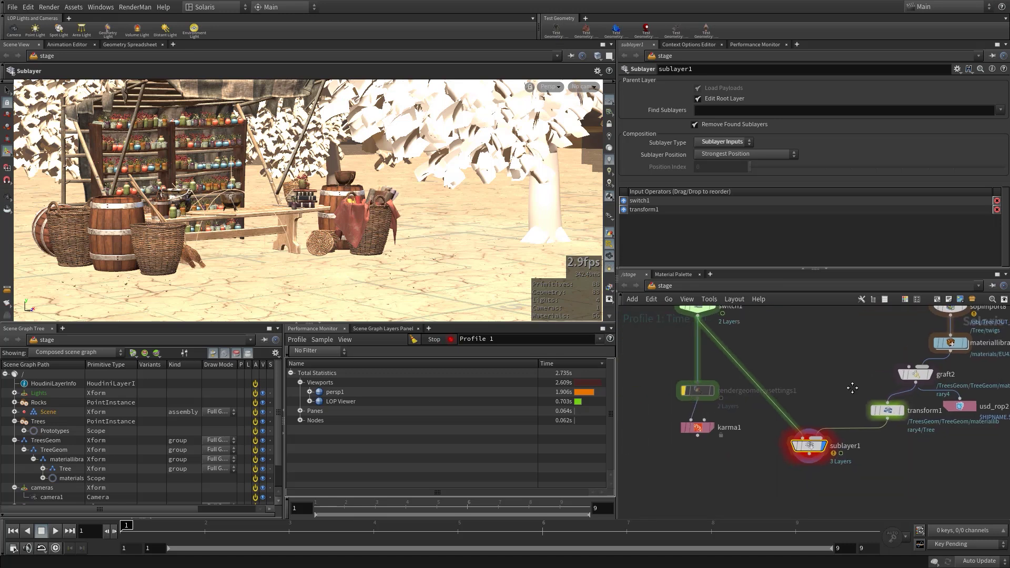
middle_click_drag(766, 466, 764, 488)
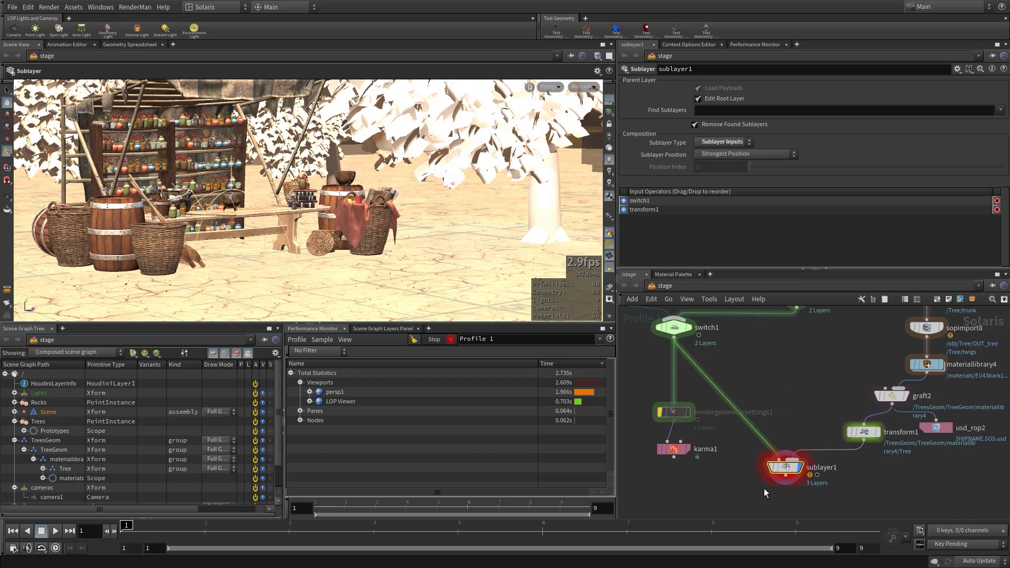
middle_click_drag(812, 381, 782, 402)
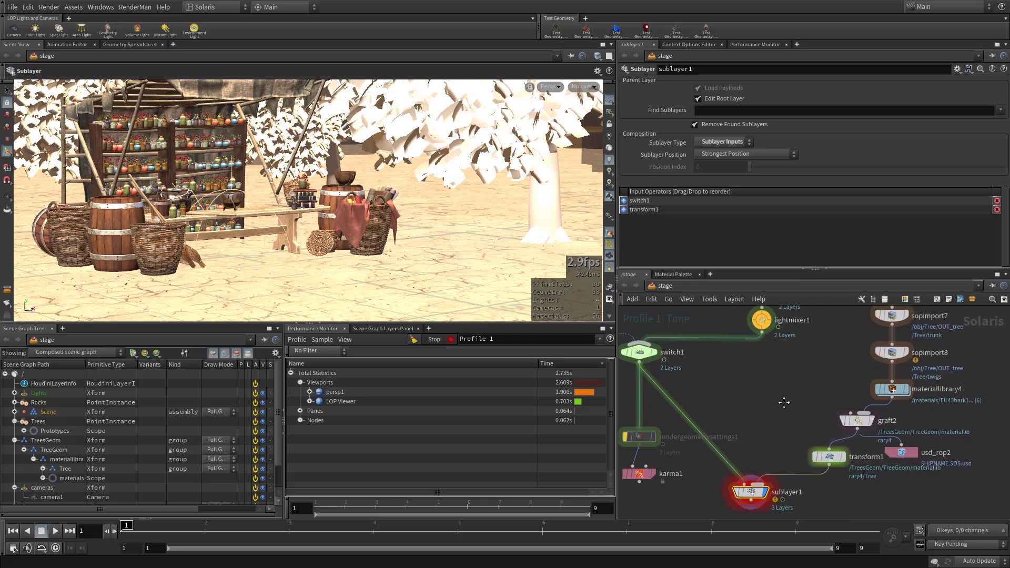
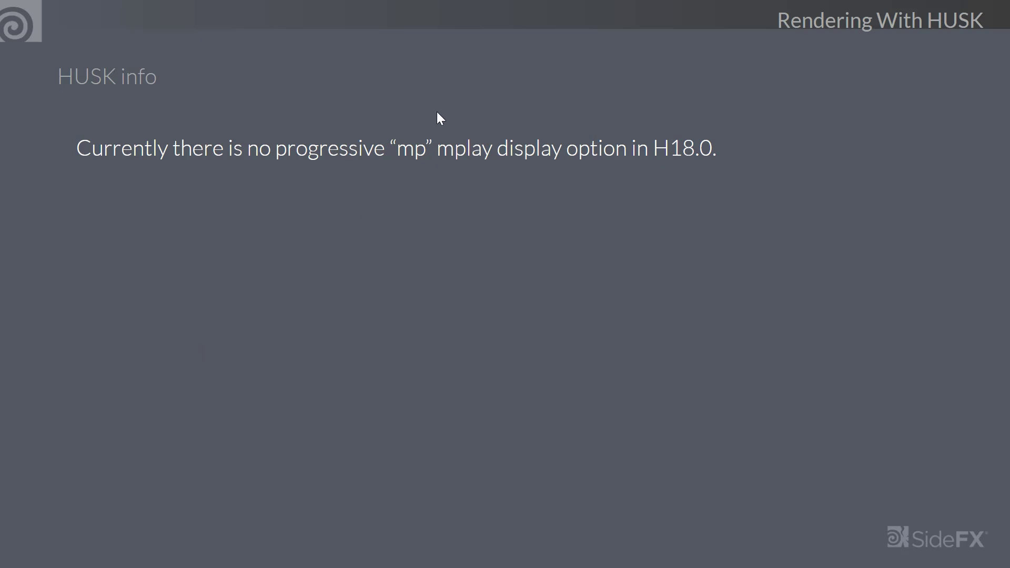
left_click(481, 185)
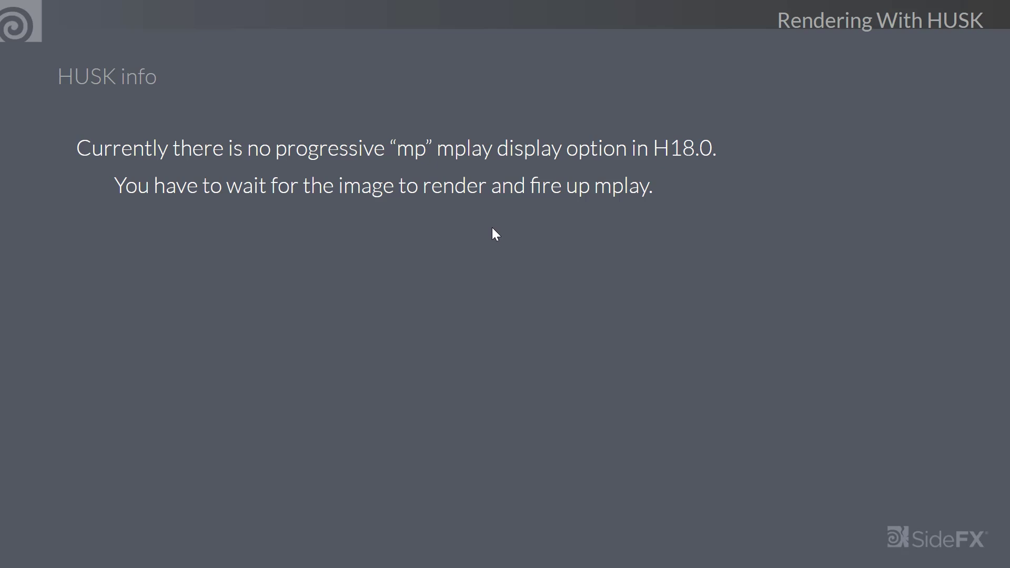
left_click(551, 245)
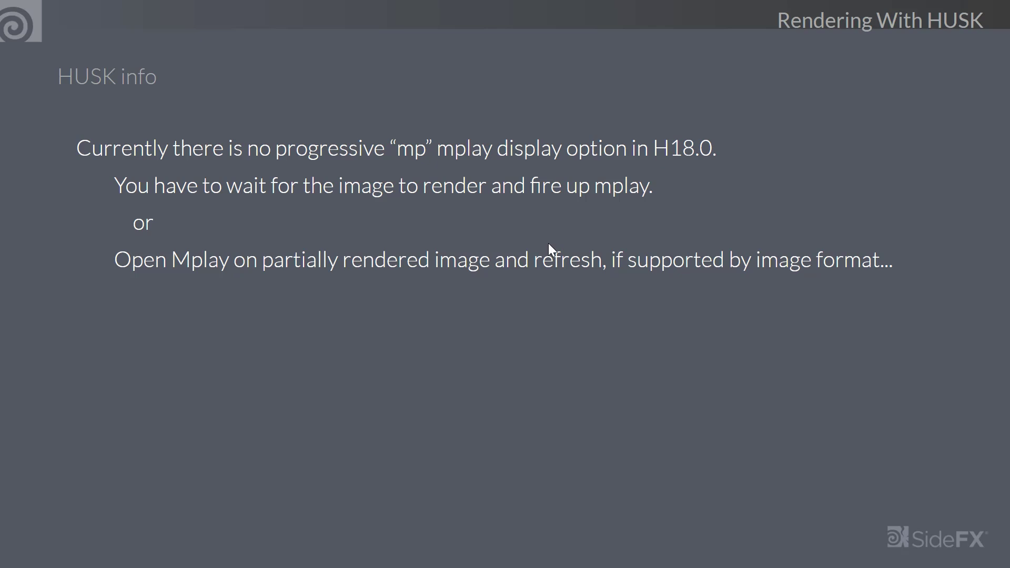
key("Right")
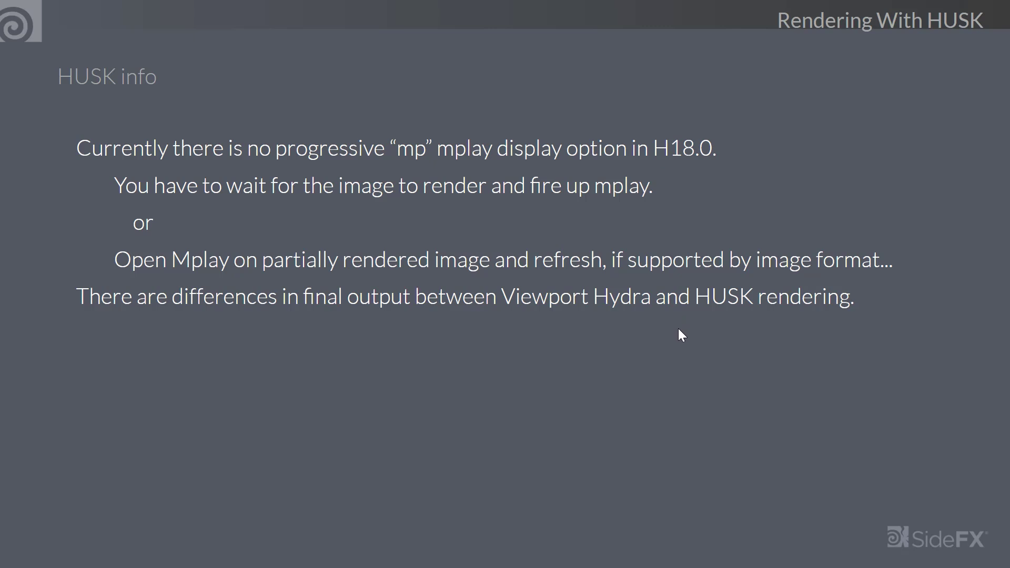
left_click(522, 327)
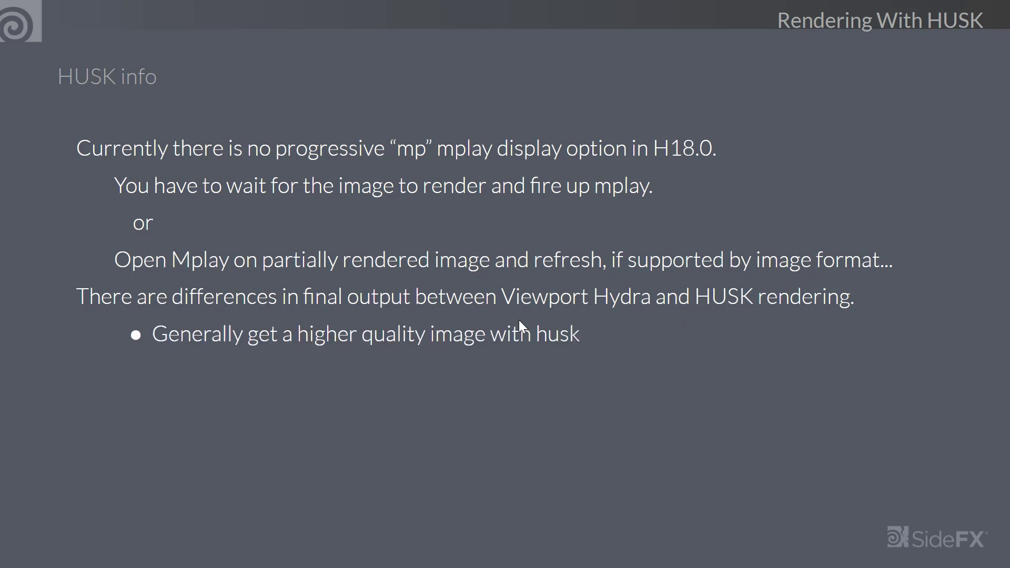
left_click(608, 344)
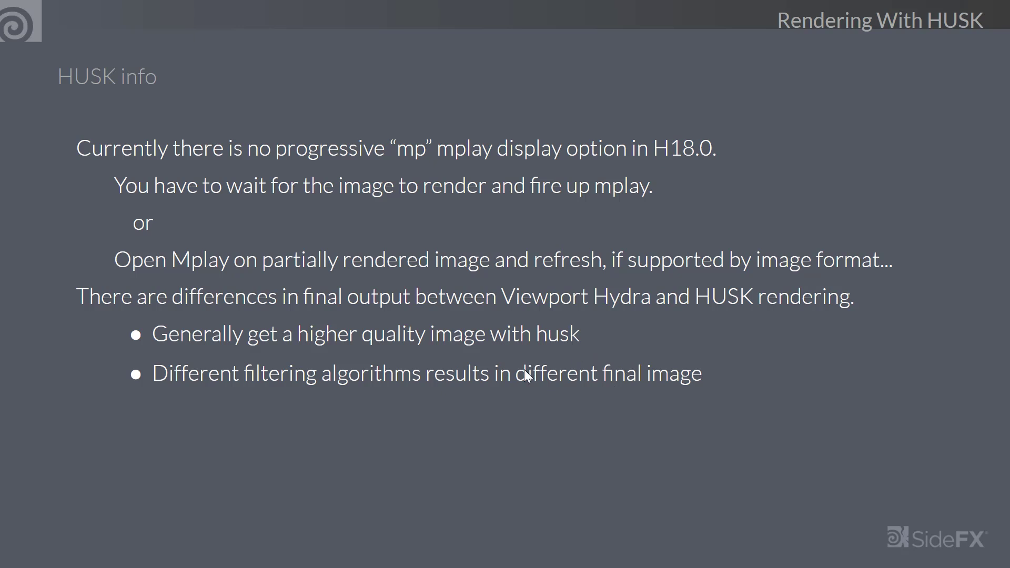
left_click(557, 399)
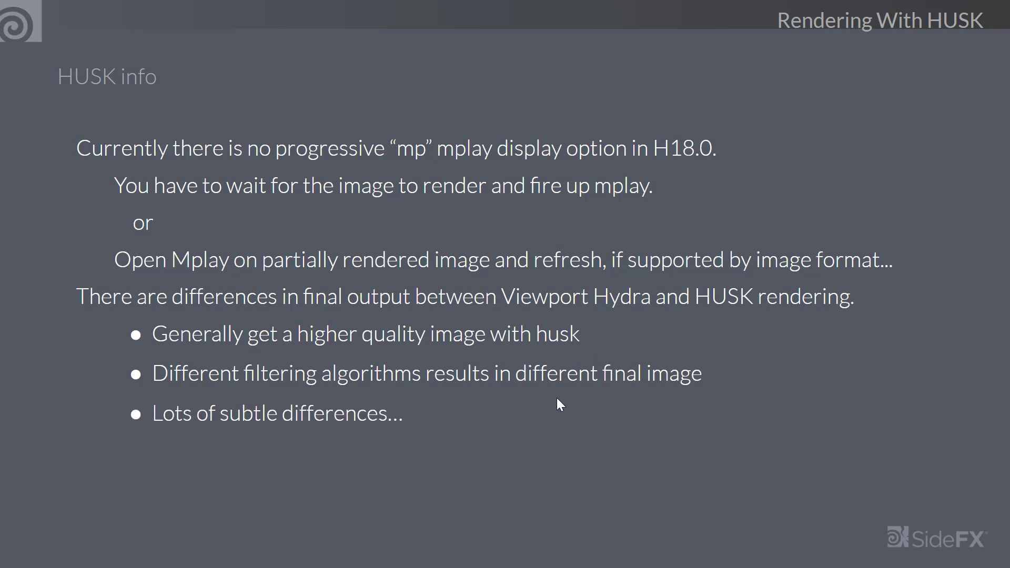
left_click(422, 411)
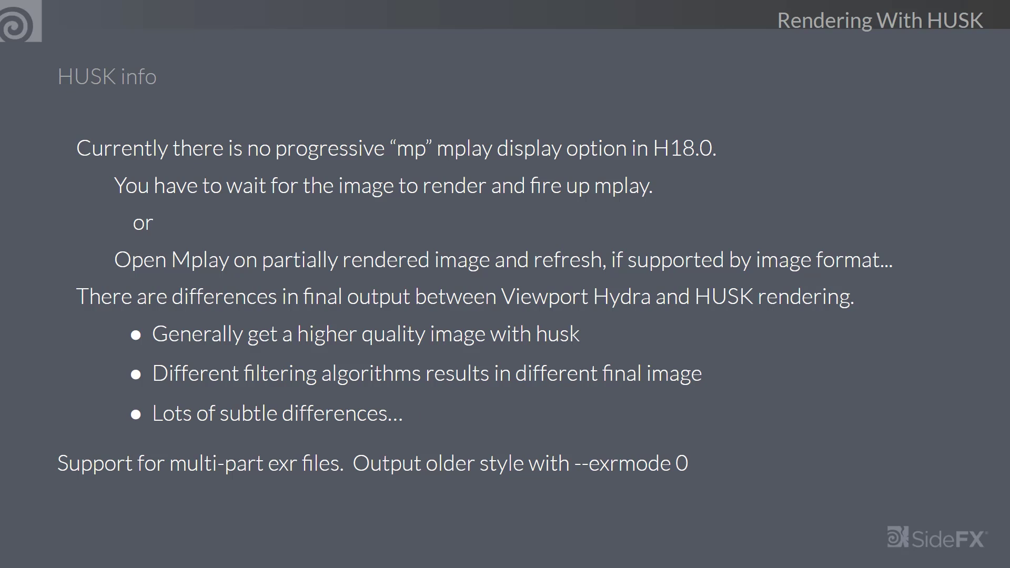
key("Right")
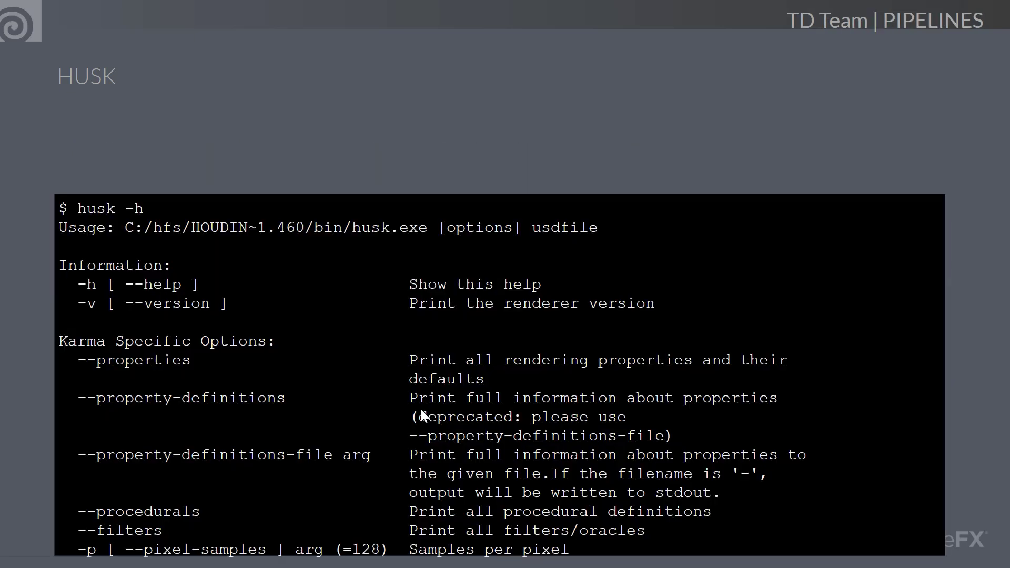
key("Right")
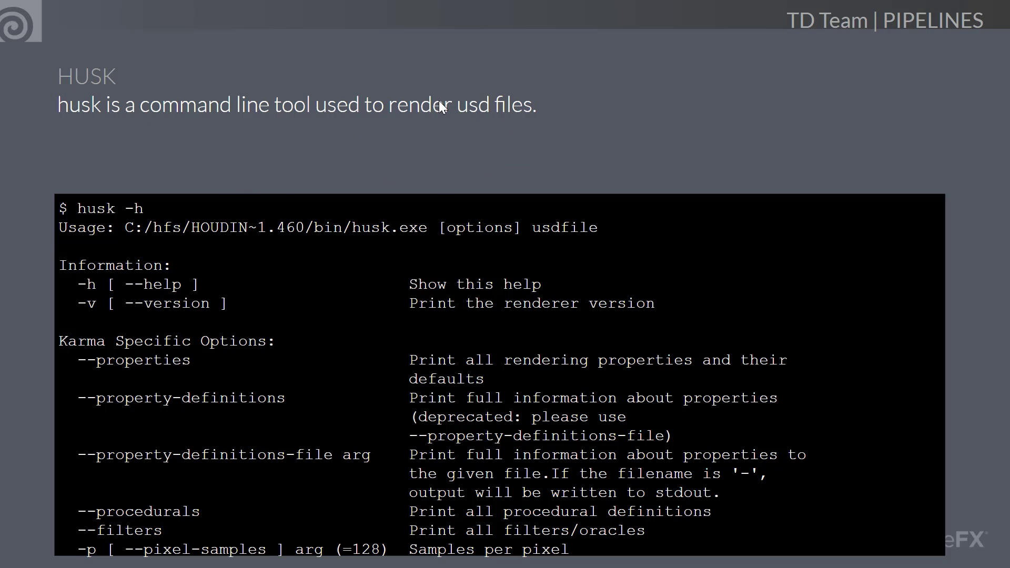
key("Right")
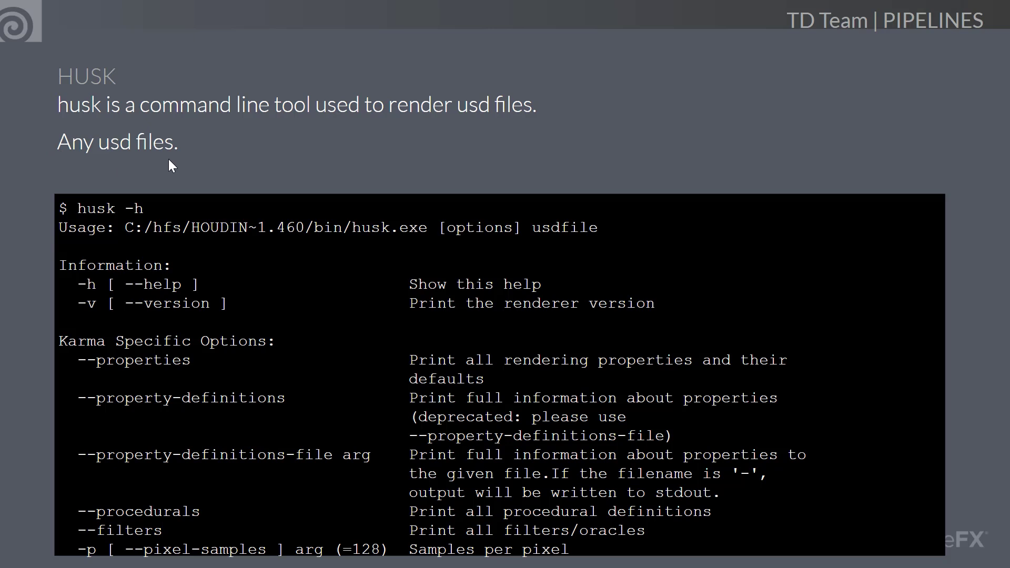
key("Right")
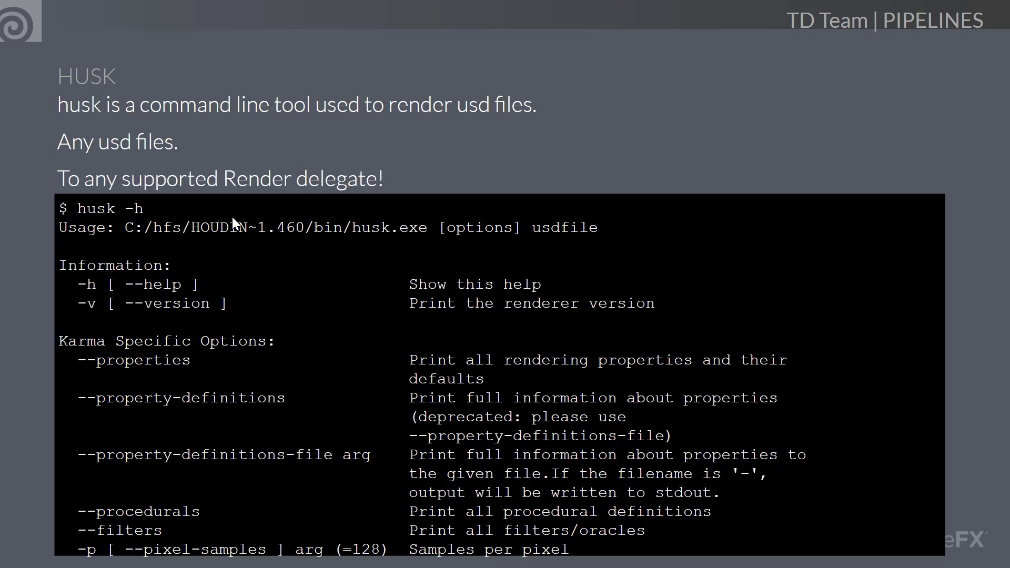
key("Right")
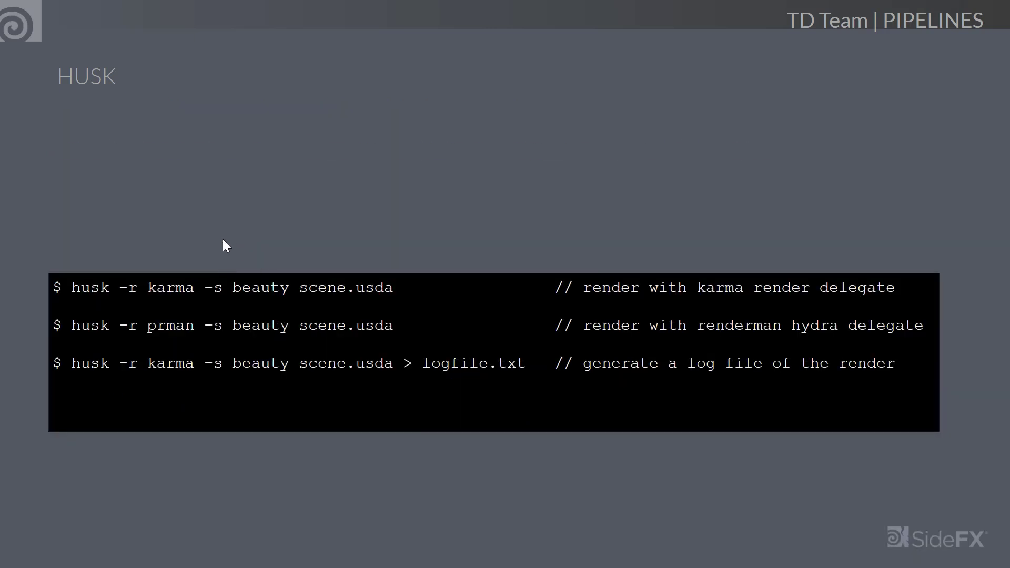
key("Right")
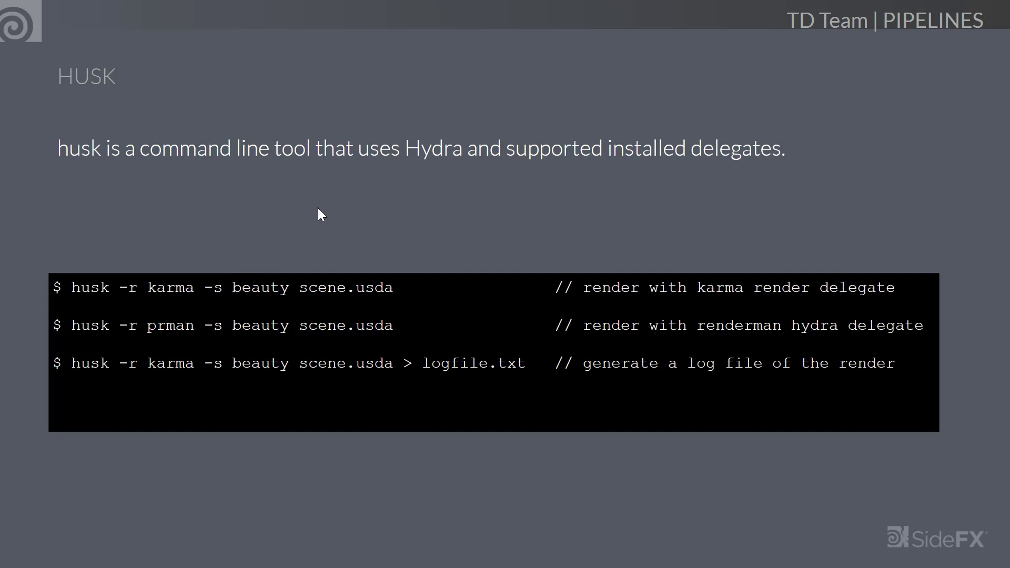
key("Right")
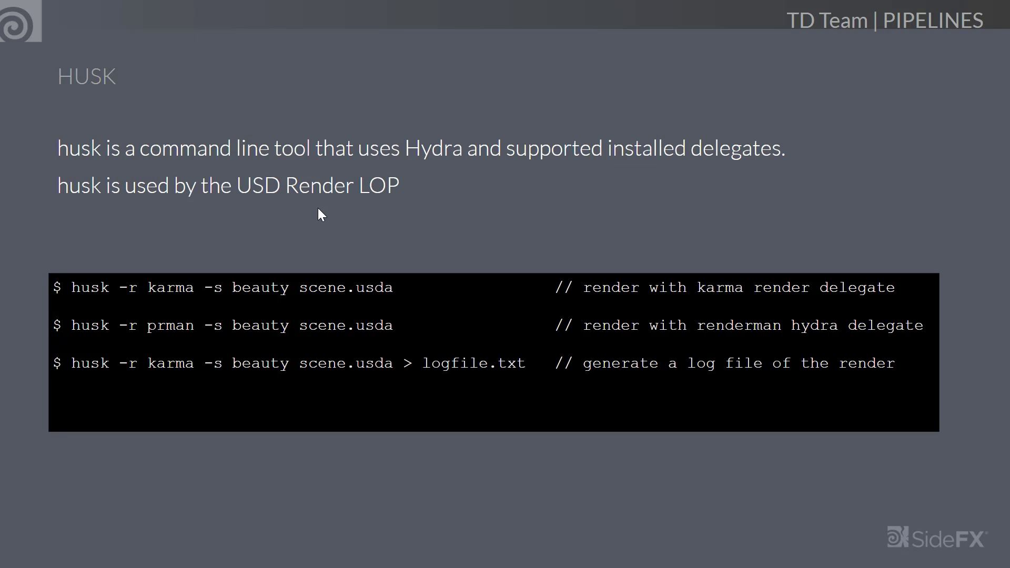
key("Right")
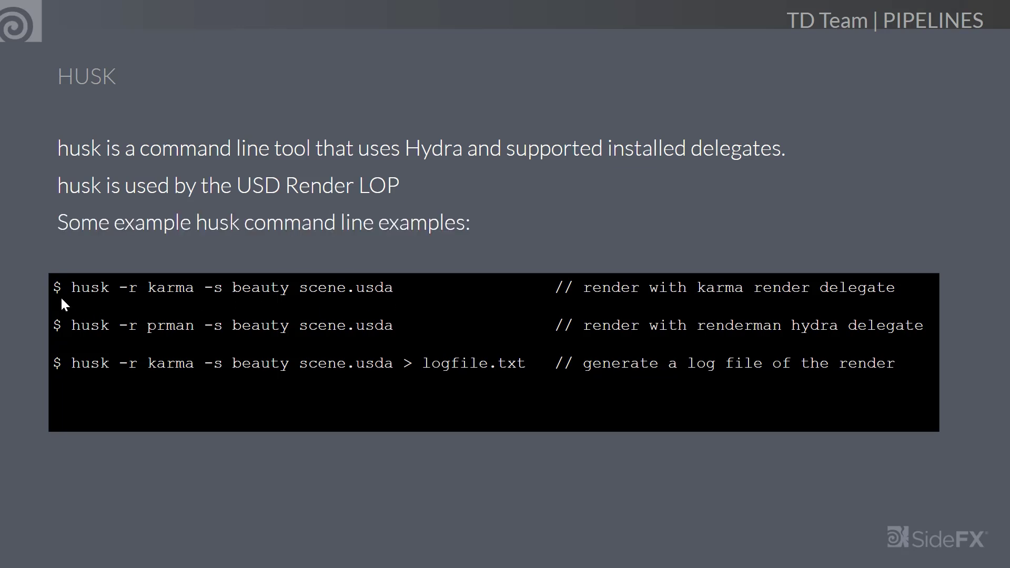
key("Right")
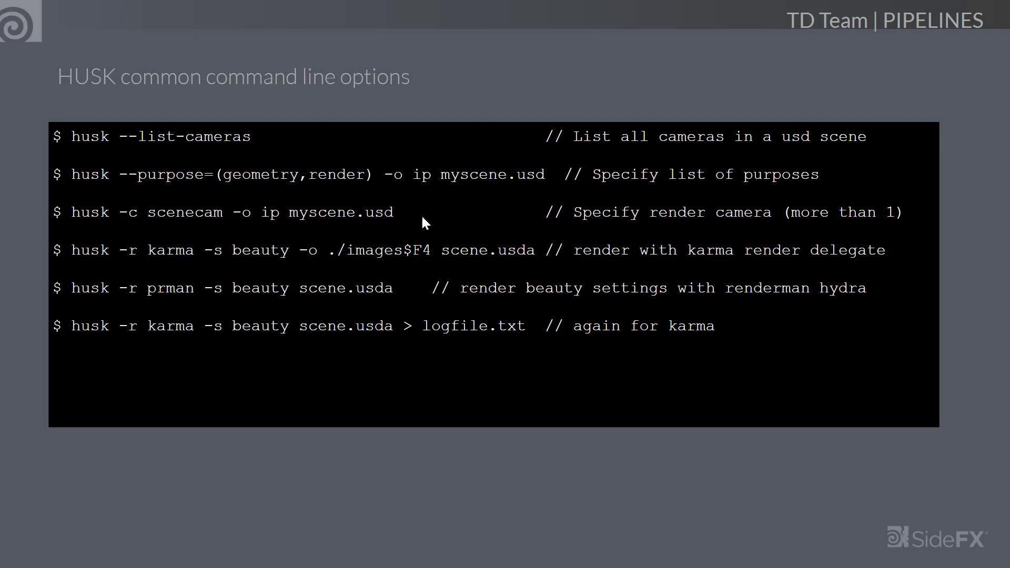
left_click(72, 339)
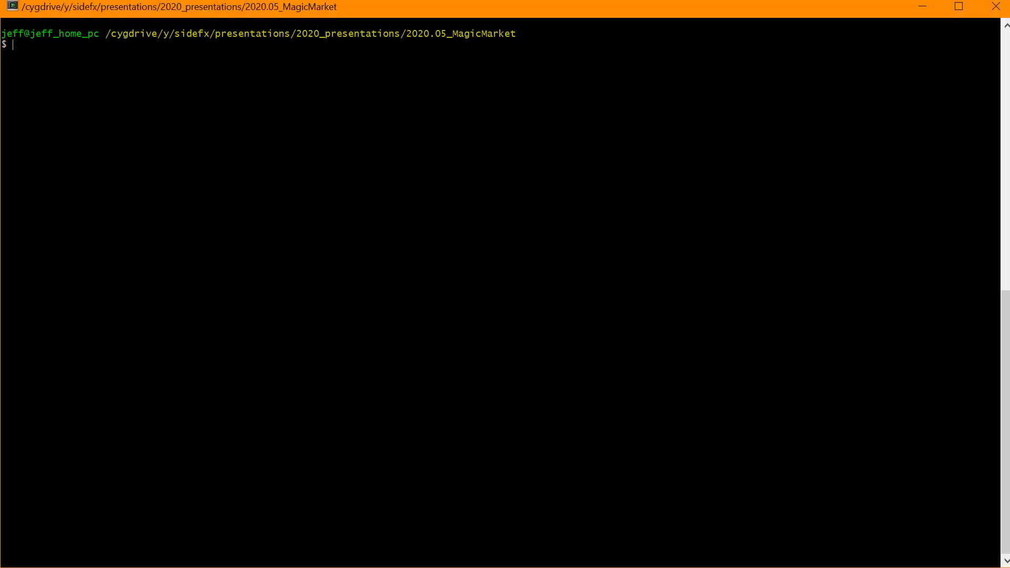
- Change the terminal's working directory to c:/hfs and into its houdini_18.0.460 folder
key("Return")
key("Return")
key("Return")
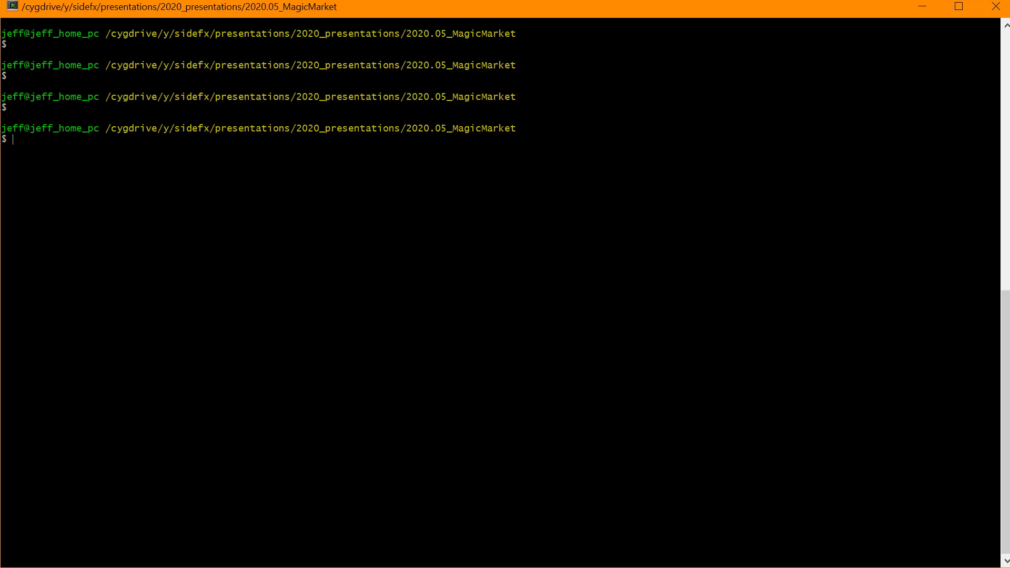
type("cd c:/hfs")
key("Return")
type("cd houdini_1")
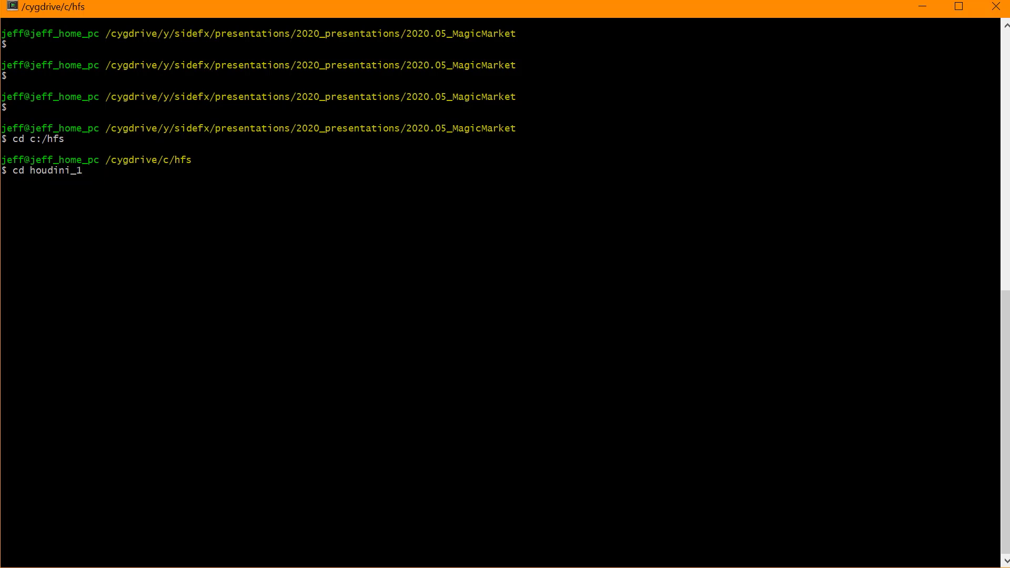
type("8.0.4")
key("Tab")
key("Tab")
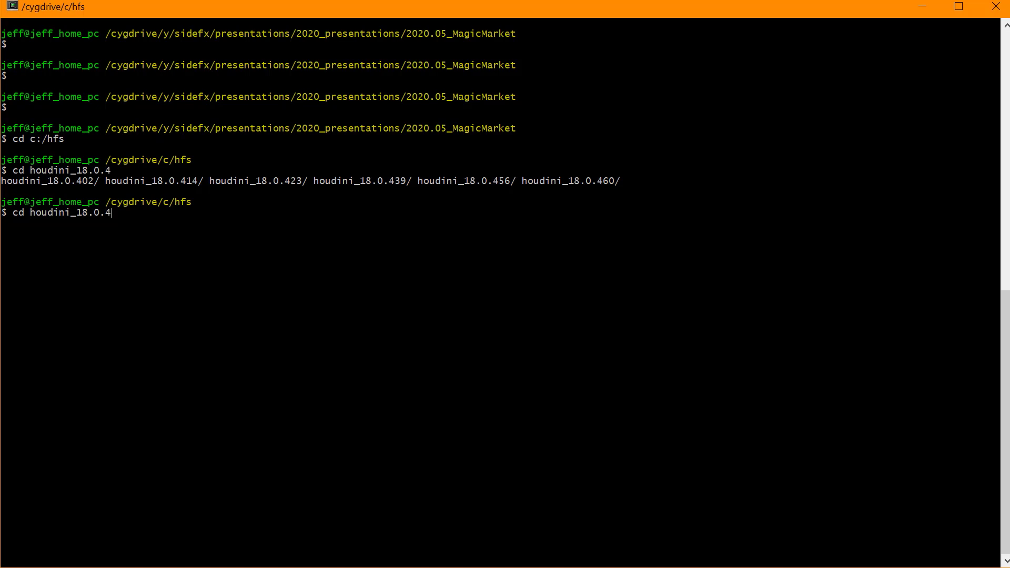
type("60")
key("Return")
- List the contents of the Houdini folder and source houdini_setup to initialize the command-line environment
type("ls")
key("Return")
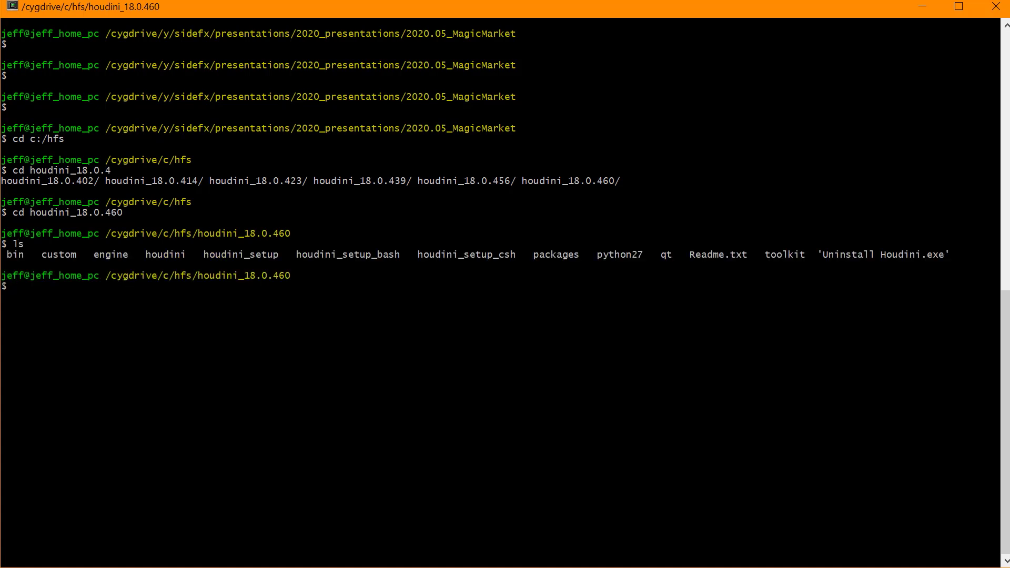
type("source houdini_")
key("BackSpace")
key("BackSpace")
key("BackSpace")
type("ni_")
key("Tab")
key("Return")
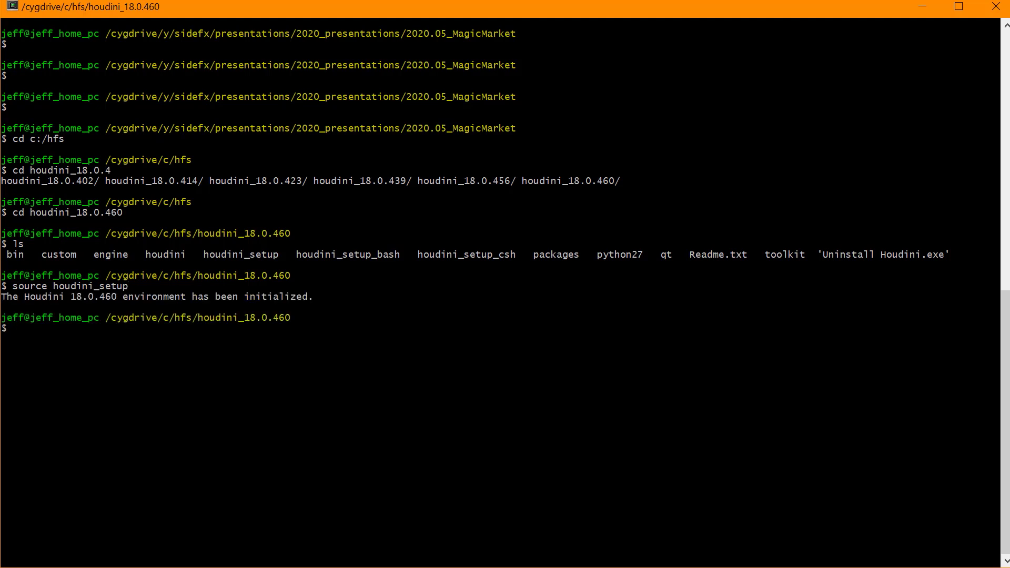
- Try to change back to the 2020.05_MagicMarket project folder using its pasted path
type("cd")
right_click(149, 223)
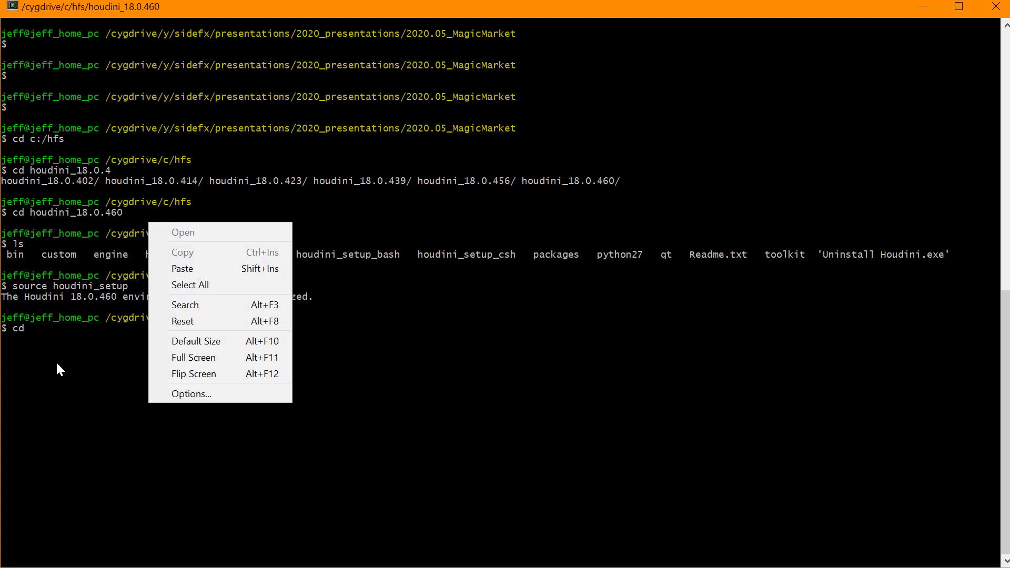
key("Escape")
type("/cygdrive/y/sidefx/presentations/2020_presentations/2020.05_MagicMarket/cygdrive/y/sidefx/presentations/2020_presentations/2020.05_MagicMarket")
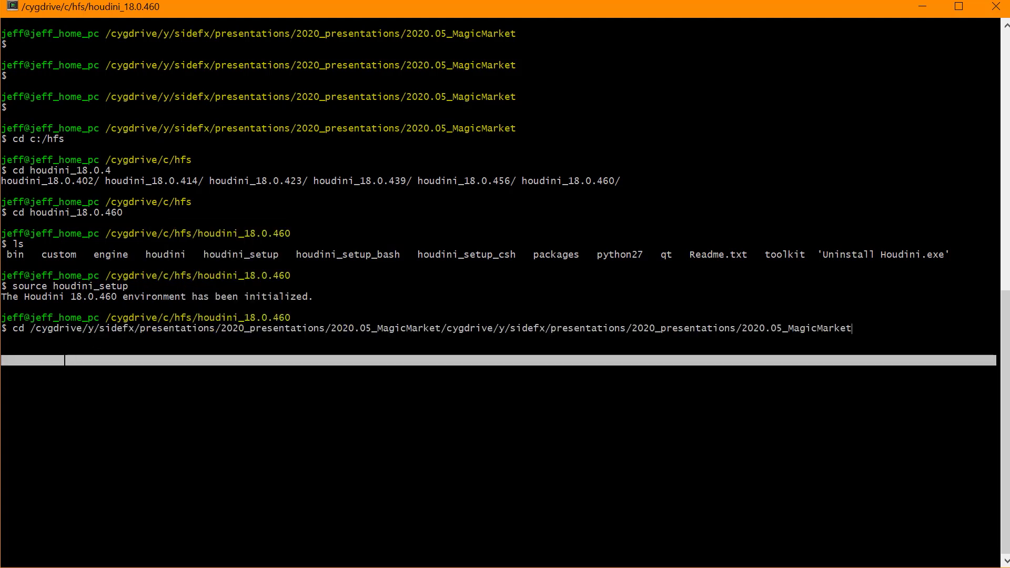
key("Return")
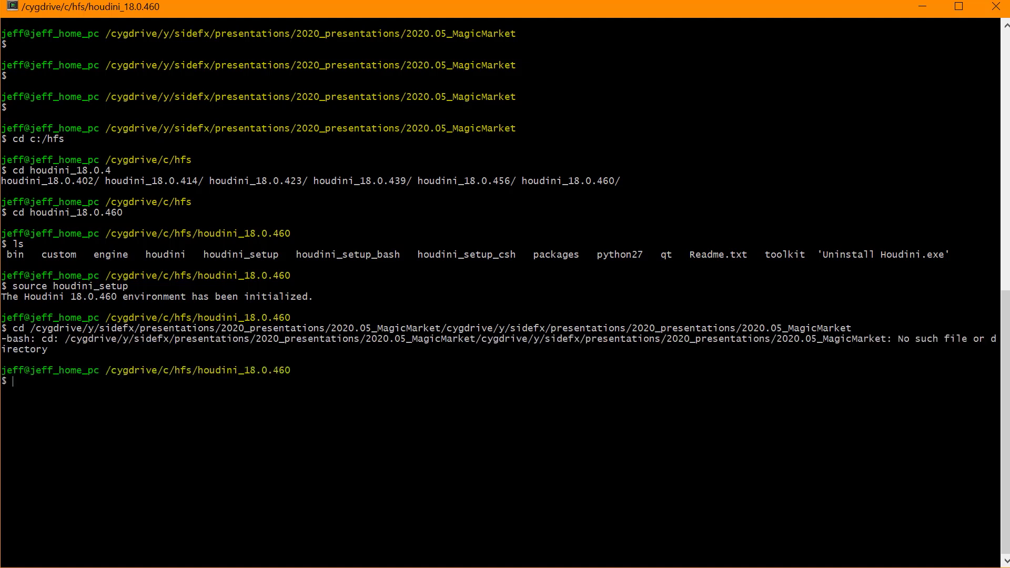
- Return to the home directory
type("cd")
key("Return")
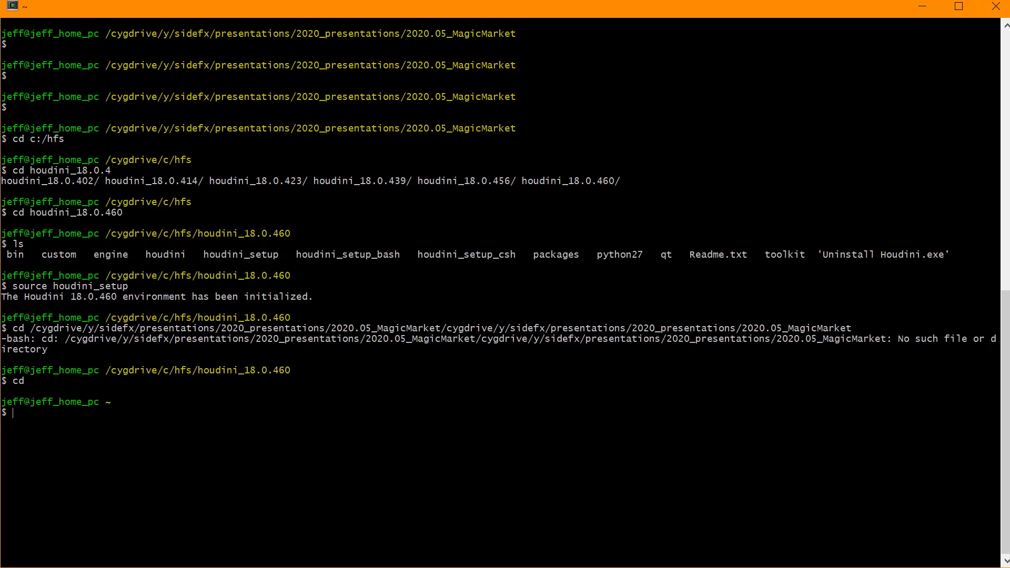
right_click(95, 421)
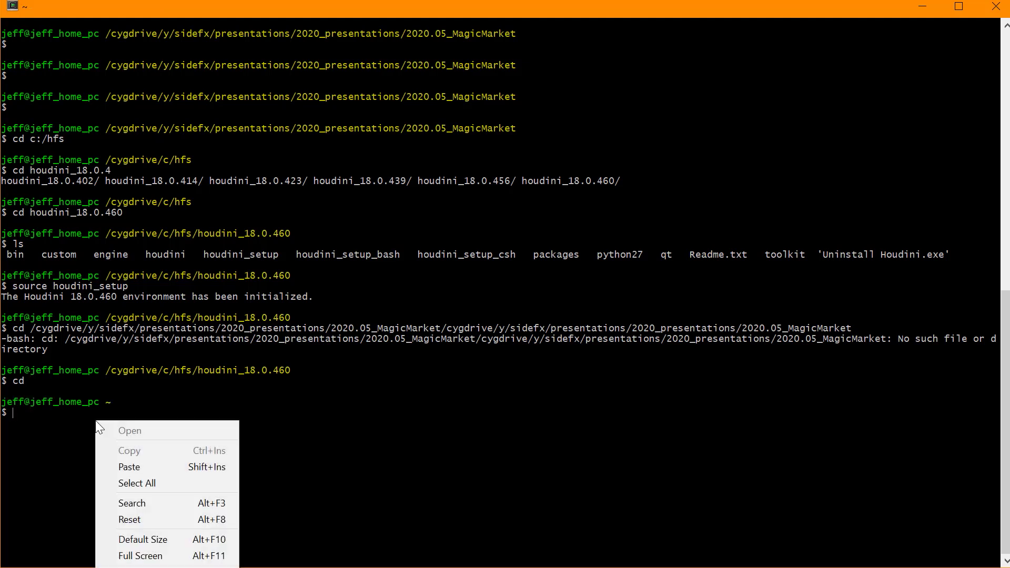
left_click(125, 467)
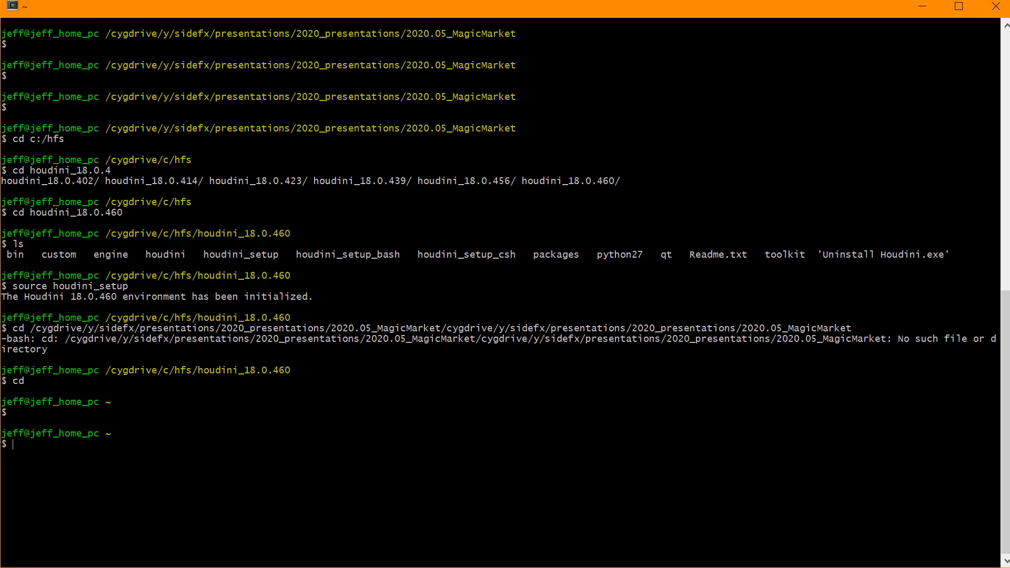
- Change to the directory /cygdrive/y/sidefx/presentations/2020_presentations/2020.05_MagicMarket
type("cd")
left_click_drag(779, 253, 265, 467)
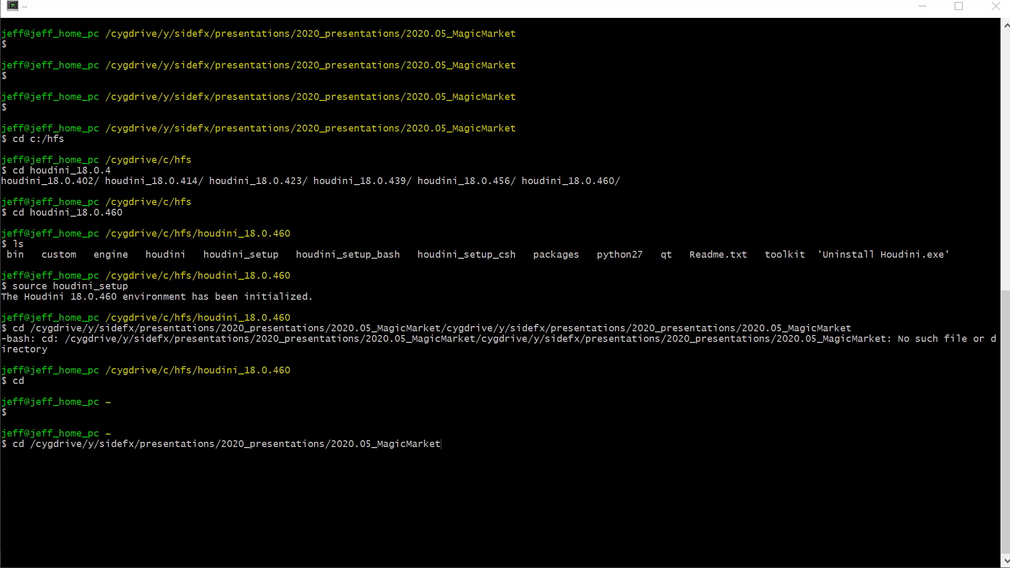
left_click(278, 465)
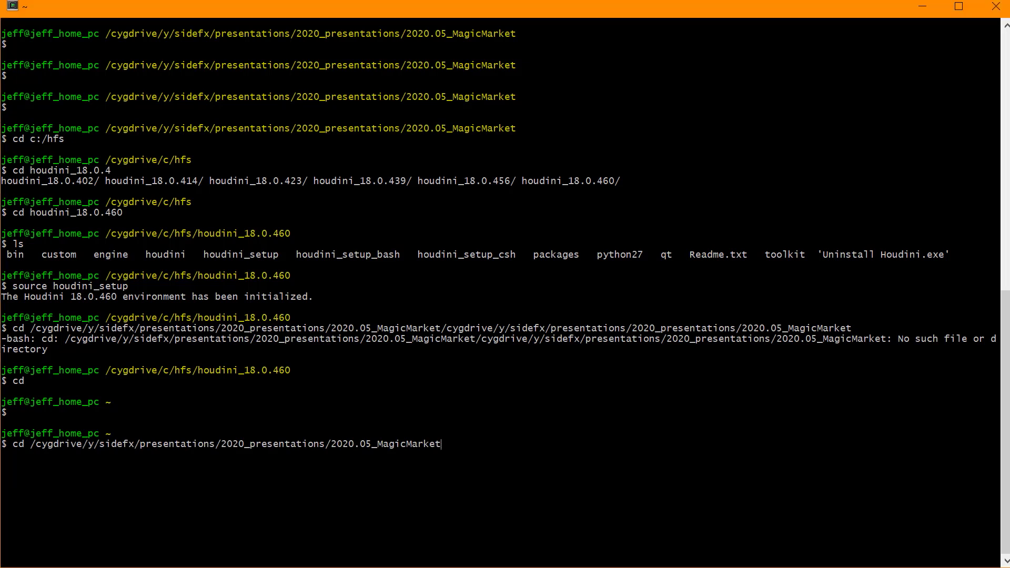
key("Return")
- List the project folder's files, first briefly and again in long format sorted by time with the newest last
type("ls")
key("Return")
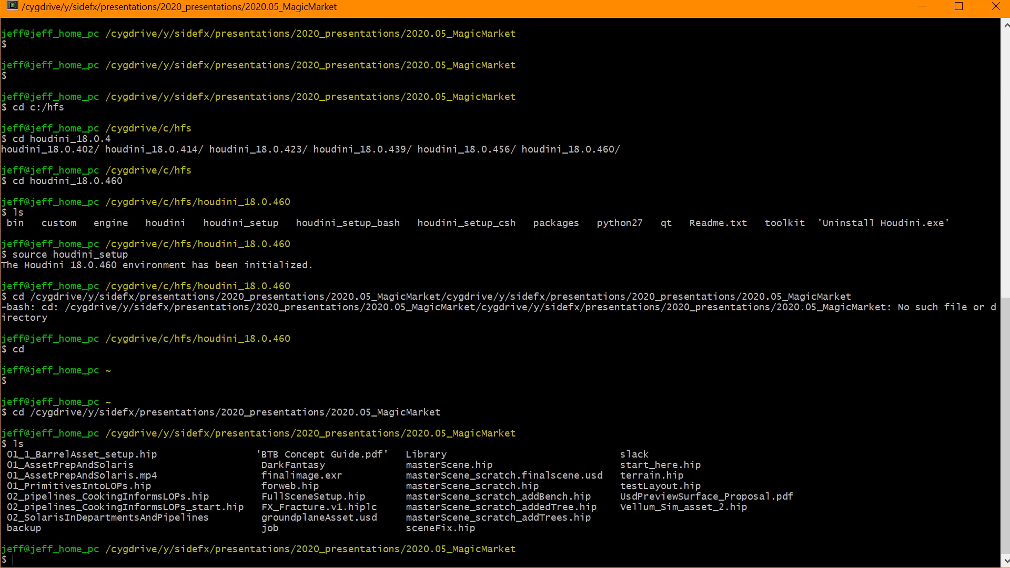
type("ls -lrt")
key("Return")
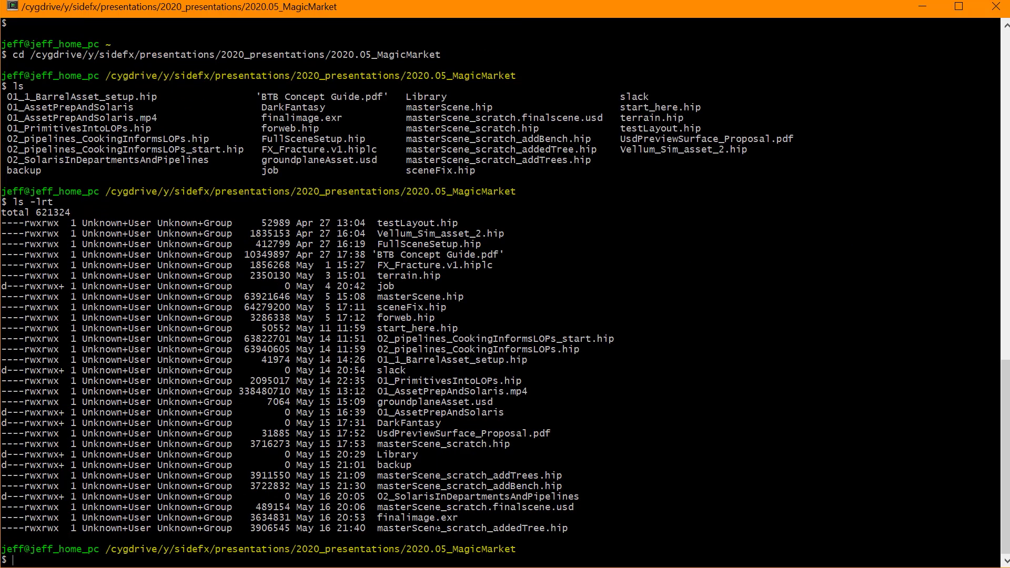
- Select the file name masterScene_scratch.finalscene.usd in the detailed listing
left_click_drag(377, 528, 567, 528)
left_click(415, 518)
left_click_drag(378, 507, 573, 508)
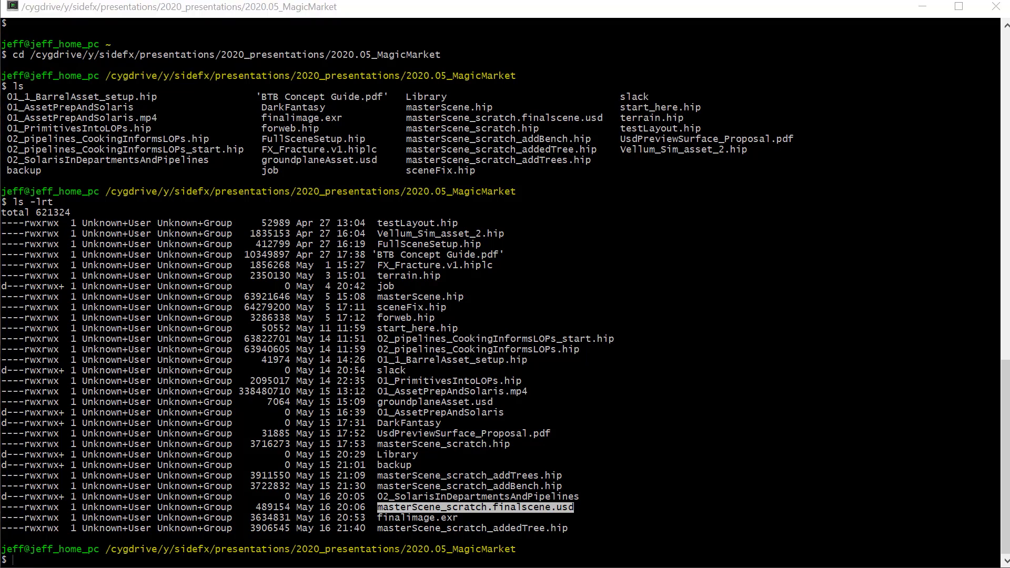
key("alt+Tab")
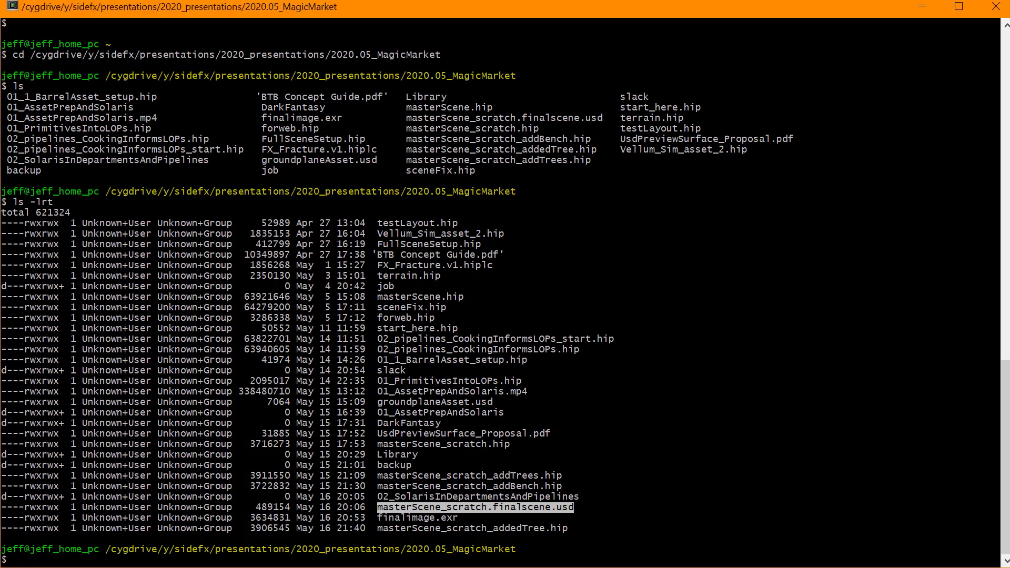
- Display the husk command-line help and examine its usage line with the options and usdfile arguments
type("husk -h")
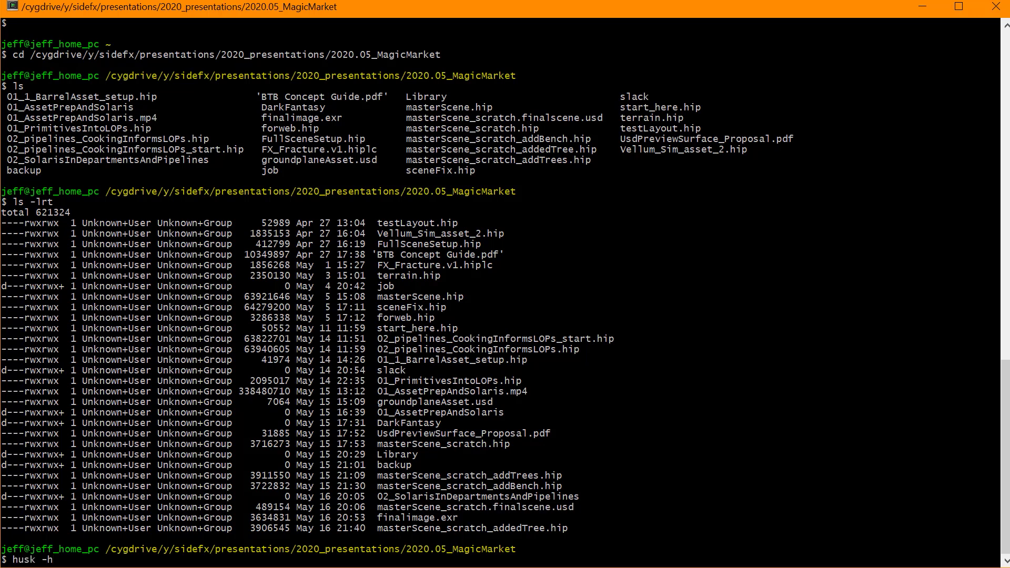
key("Return")
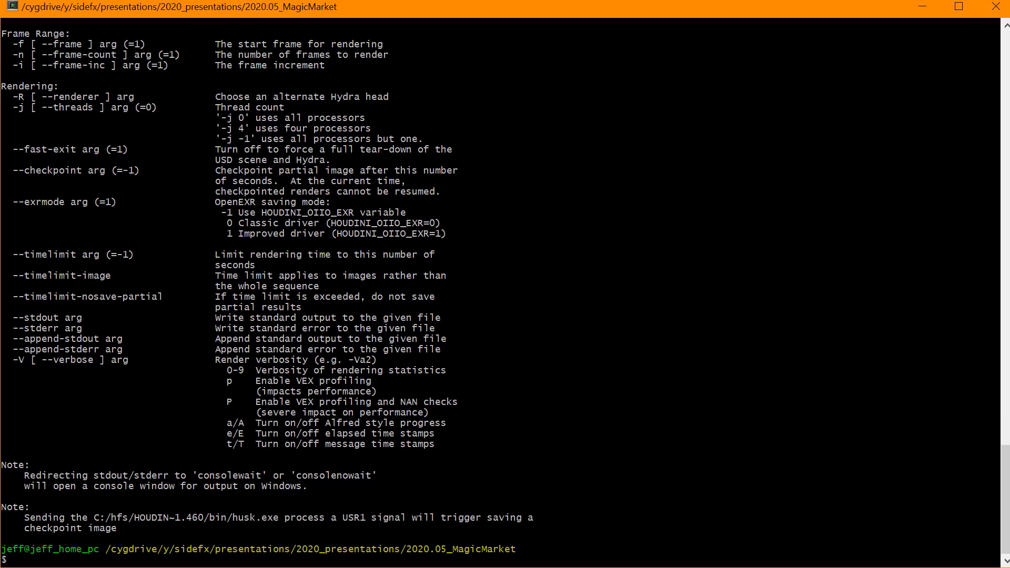
scroll(384, 276, "up", 18)
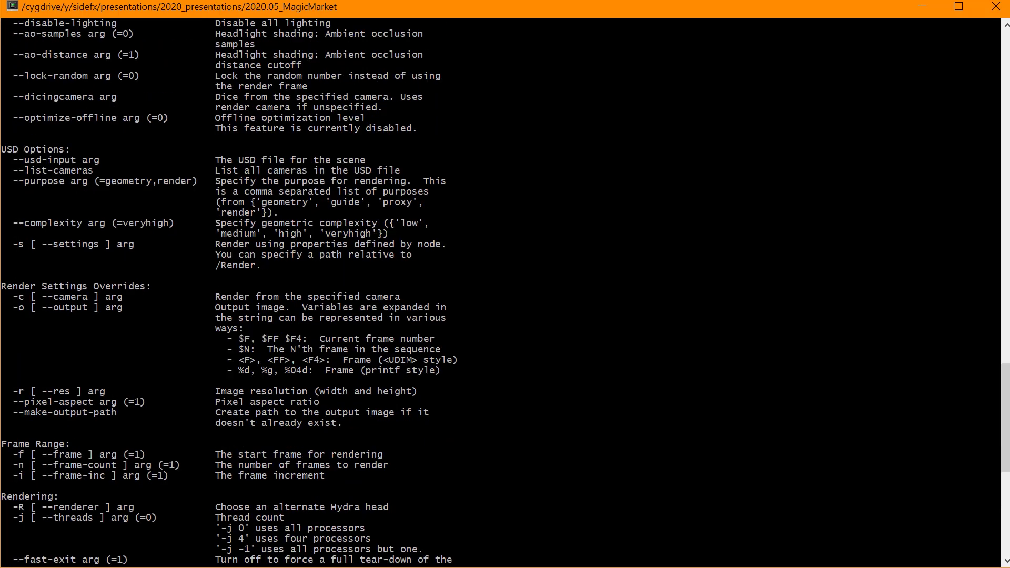
scroll(505, 292, "up", 9)
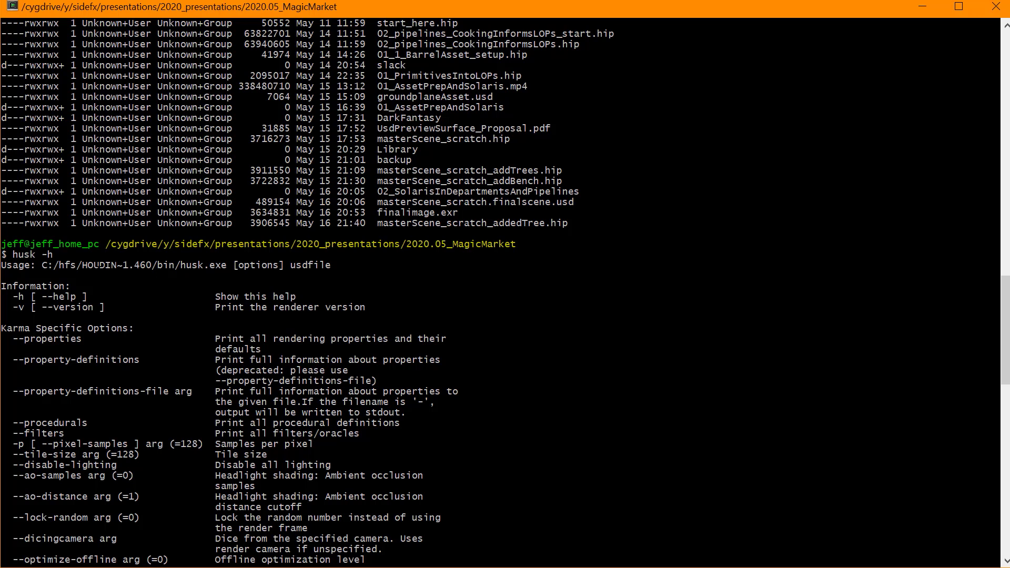
left_click_drag(181, 266, 330, 266)
left_click(331, 265)
- Find the --list-cameras entry among the USD Options in the husk help and highlight it
scroll(500, 295, "down", 11)
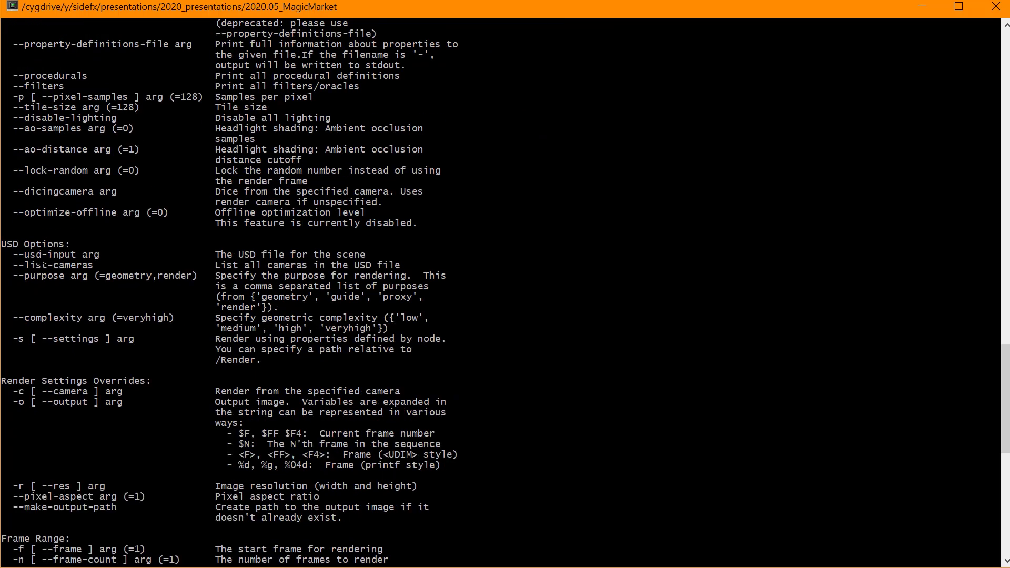
left_click_drag(12, 254, 90, 266)
left_click(27, 265)
left_click_drag(21, 265, 104, 266)
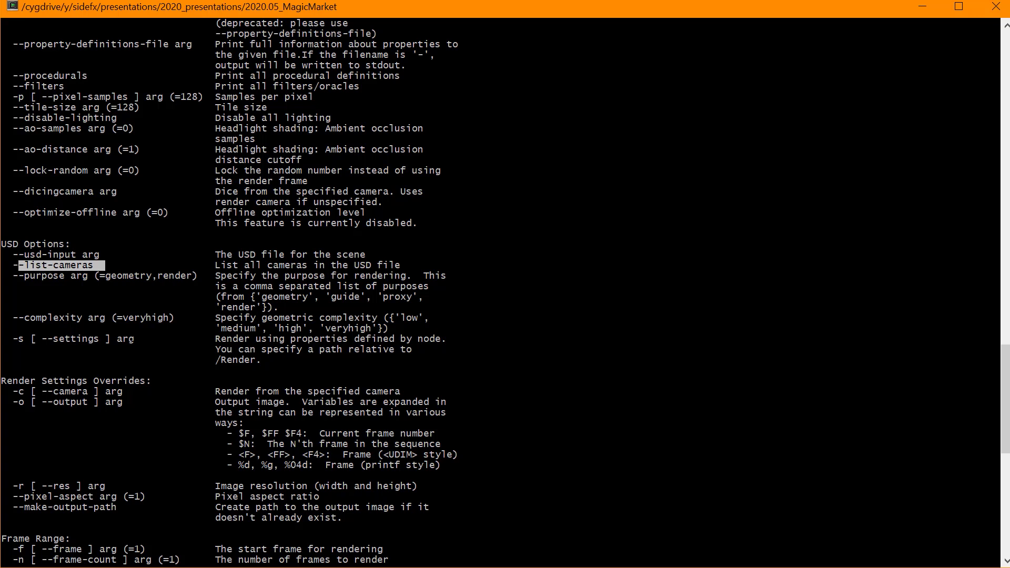
- List the cameras in masterScene_scratch.finalscene.usd by running husk with the --list-cameras option
key("Return")
key("Return")
key("Return")
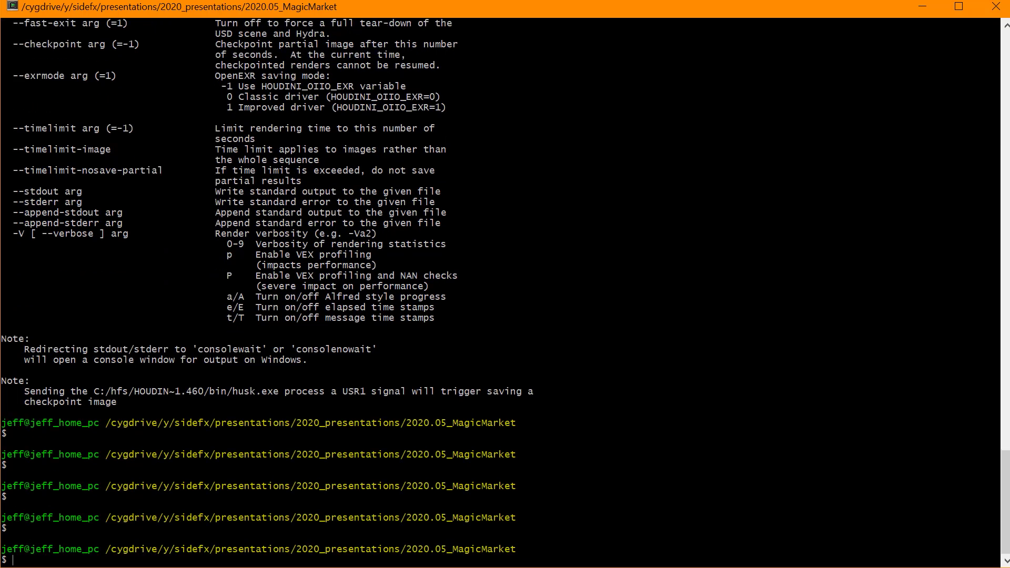
type("husk --list-cameras")
scroll(505, 291, "up", 20)
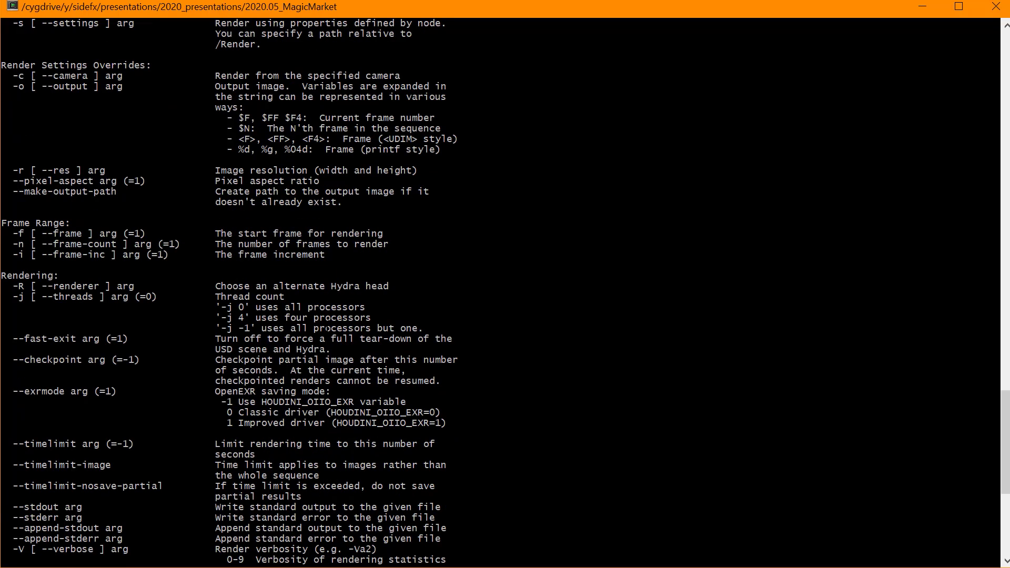
scroll(339, 329, "up", 6)
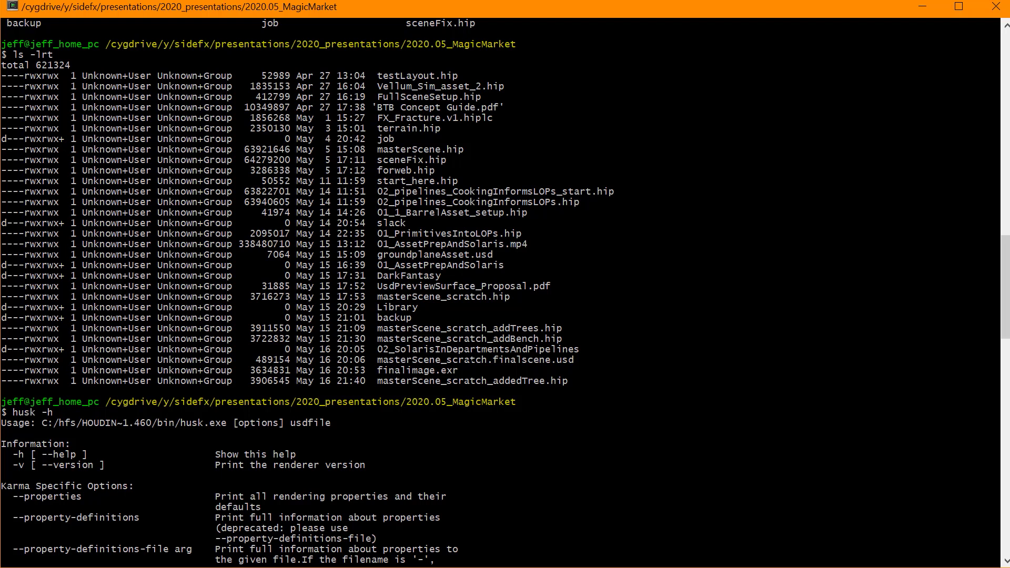
double_click(411, 360)
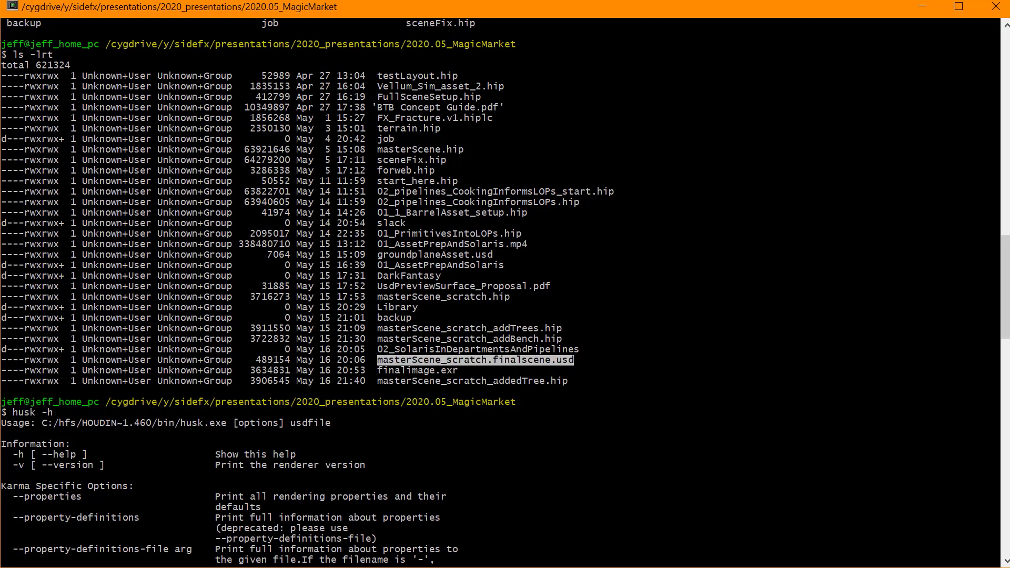
scroll(481, 361, "down", 9)
scroll(505, 292, "down", 20)
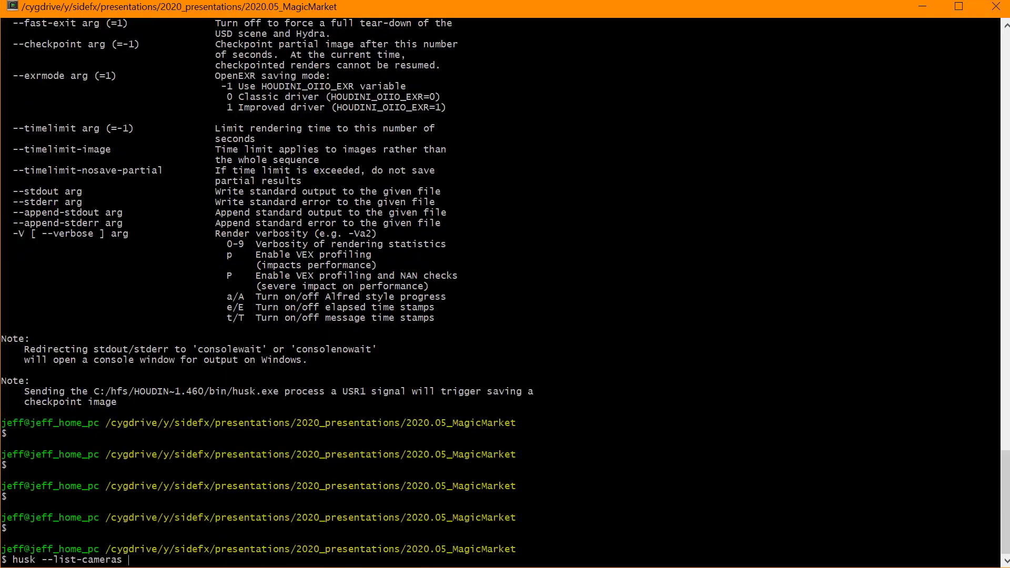
type("masterScene_scratch.finalscene.usd")
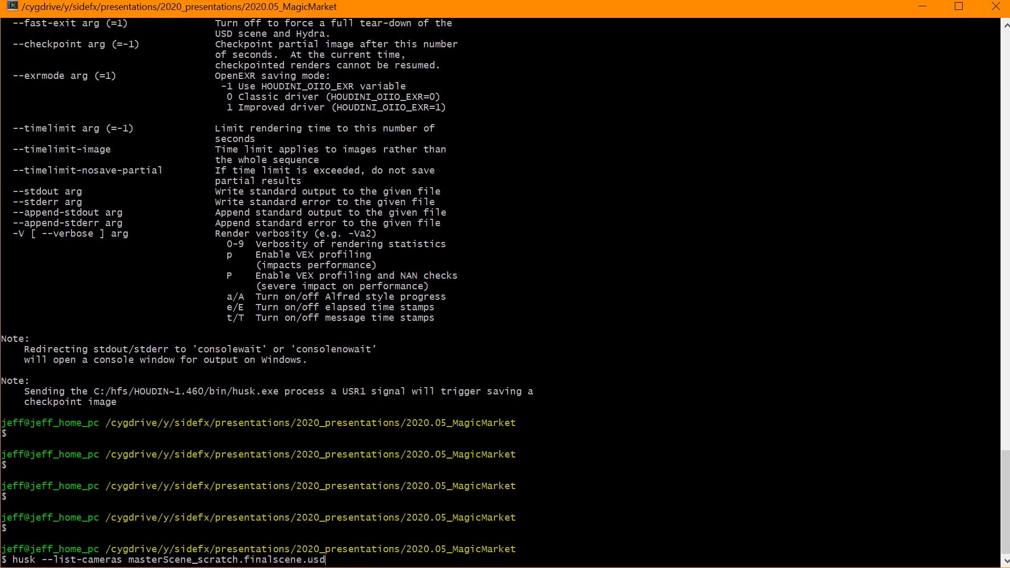
key("Return")
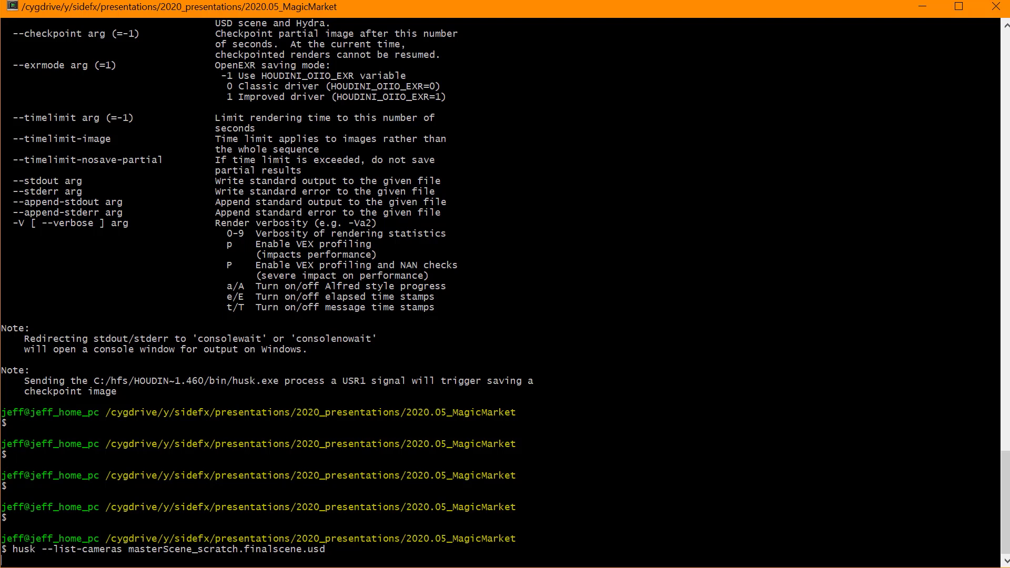
key("Return")
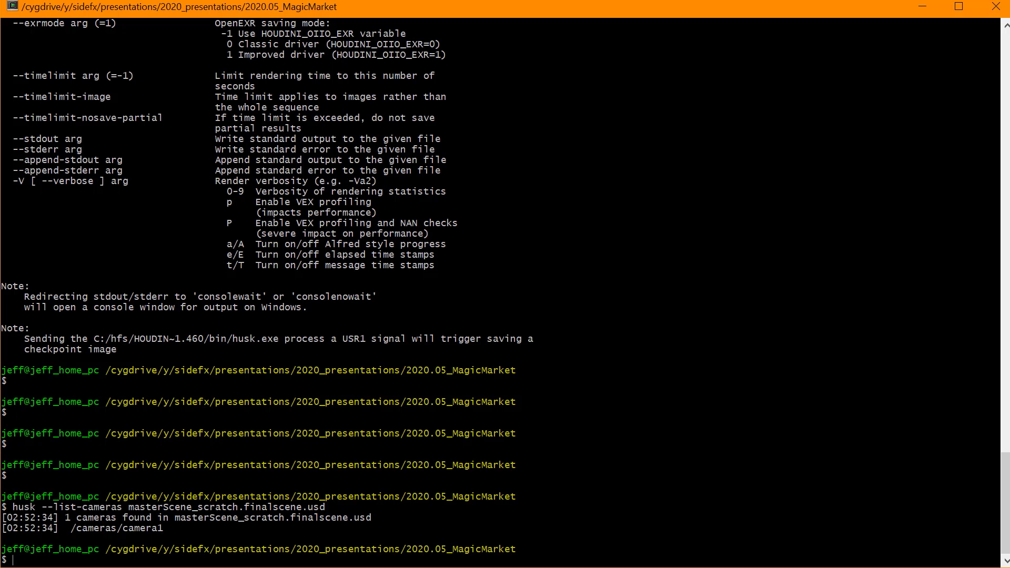
- Enter the command husk -r karma -o myimage_$F4.exr masterScene_scratch.finalscene.usd without running it
type("husk ")
type("-r karma")
type("-o")
type(" ip")
key("BackSpace")
key("BackSpace")
type("myimage")
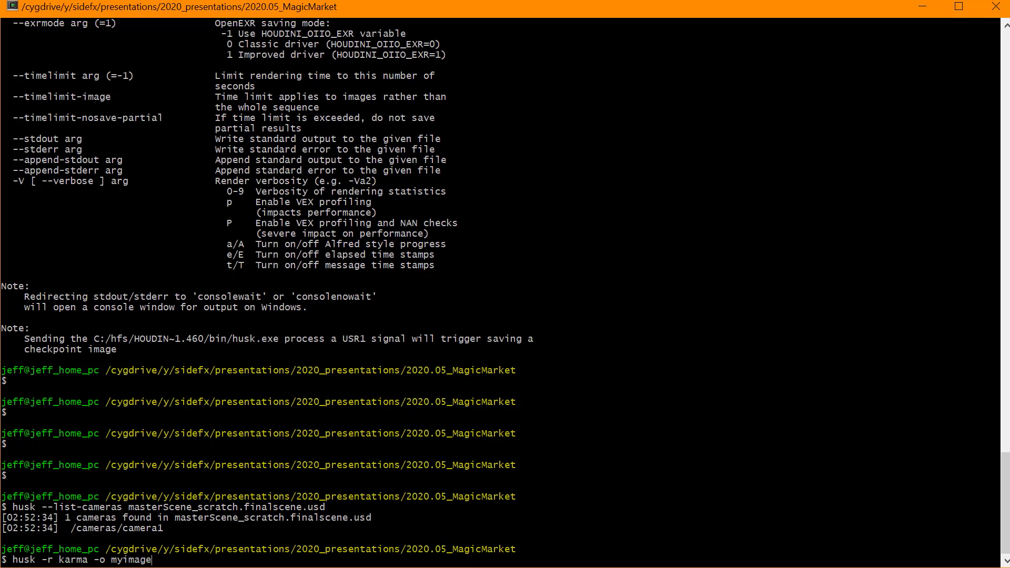
type("$F4")
key("BackSpace")
key("BackSpace")
key("BackSpace")
type("_$F4.exr m")
key("Tab")
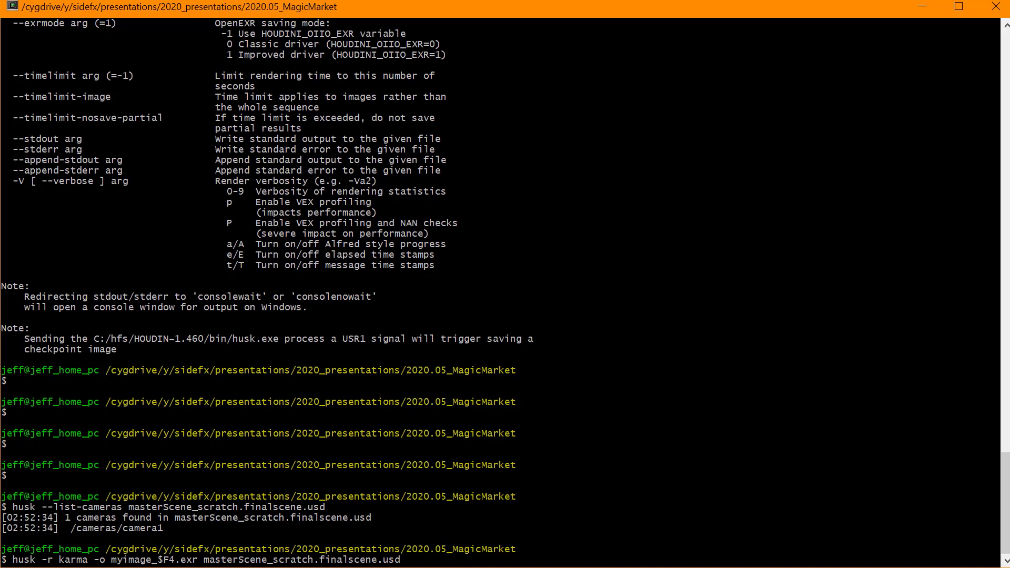
- Replace the output name myimage_$F4.exr with ip and try to run the husk render command
key("BackSpace")
key("BackSpace")
key("BackSpace")
key("BackSpace")
key("BackSpace")
key("BackSpace")
key("BackSpace")
key("BackSpace")
key("BackSpace")
key("BackSpace")
key("BackSpace")
key("BackSpace")
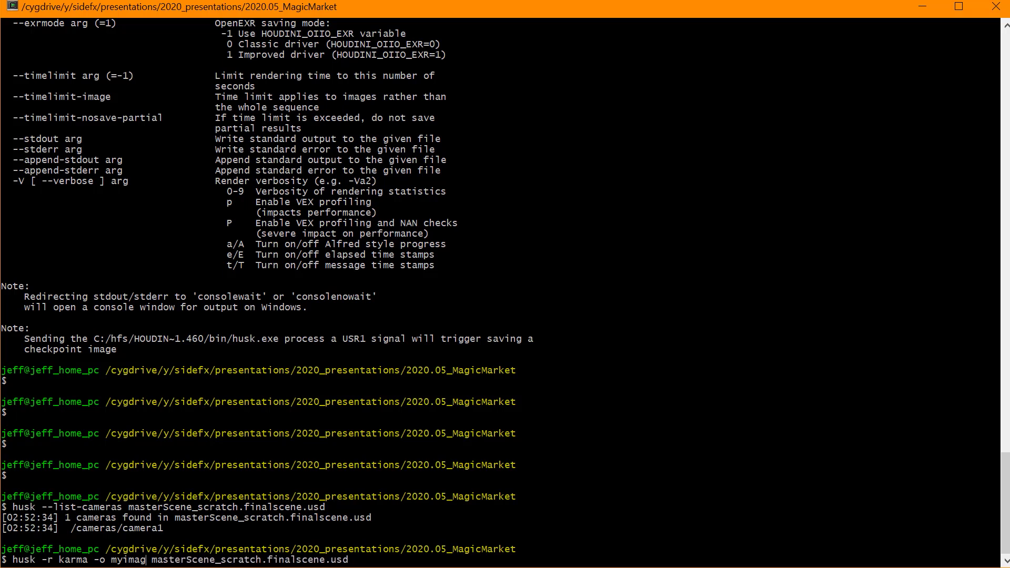
key("BackSpace")
key("BackSpace")
key("BackSpace")
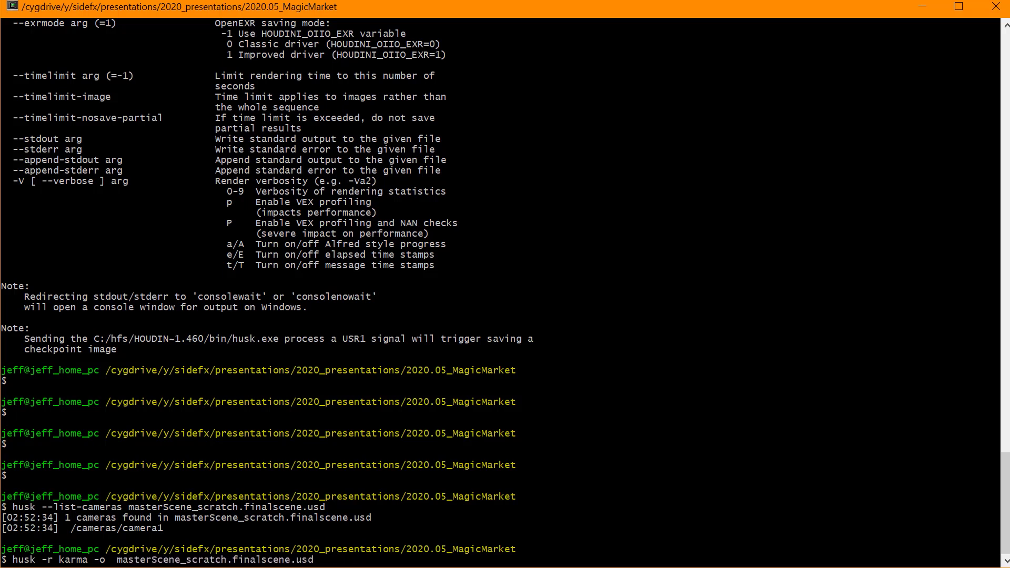
type("ip")
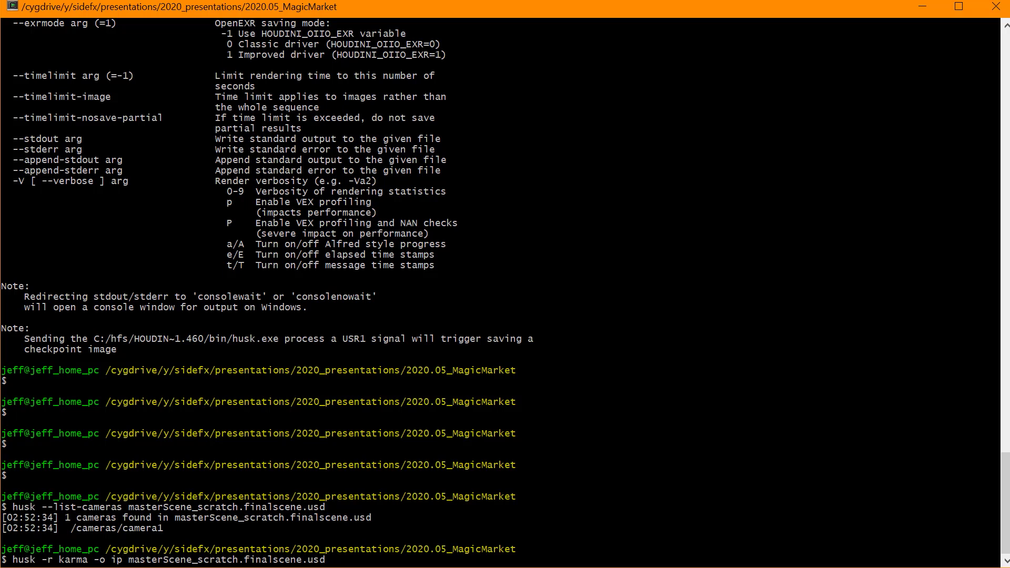
key("Return")
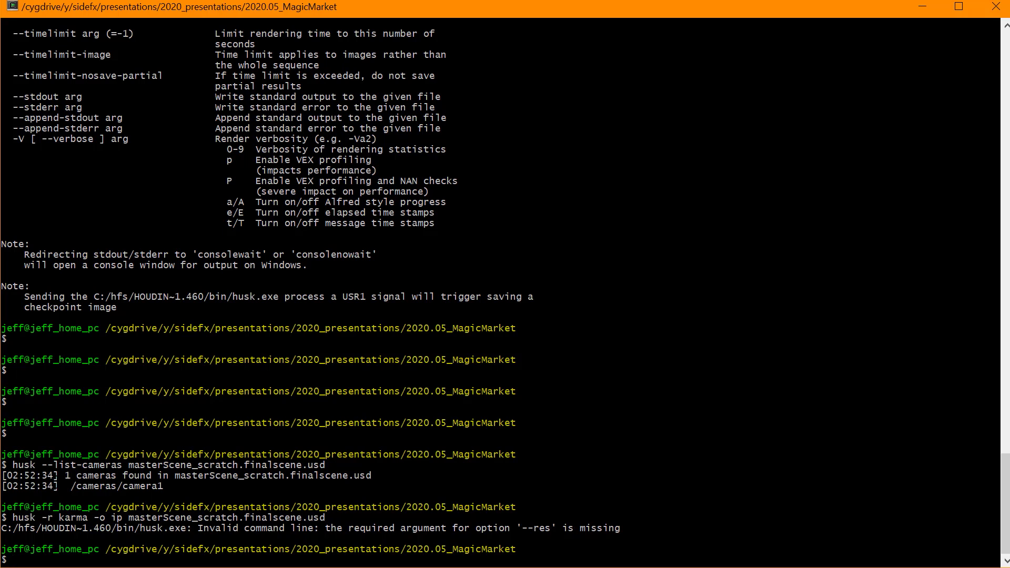
- Recall the render command, remove -r karma, and run husk -o ip masterScene_scratch.finalscene.usd
key("Up")
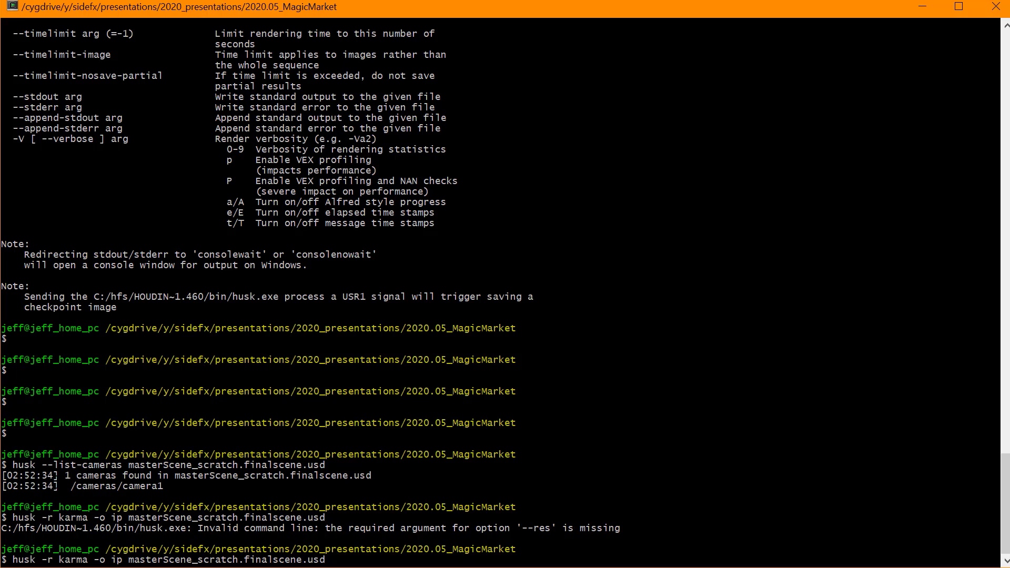
key("BackSpace")
key("BackSpace")
key("BackSpace")
key("BackSpace")
key("BackSpace")
key("BackSpace")
key("BackSpace")
key("BackSpace")
key("BackSpace")
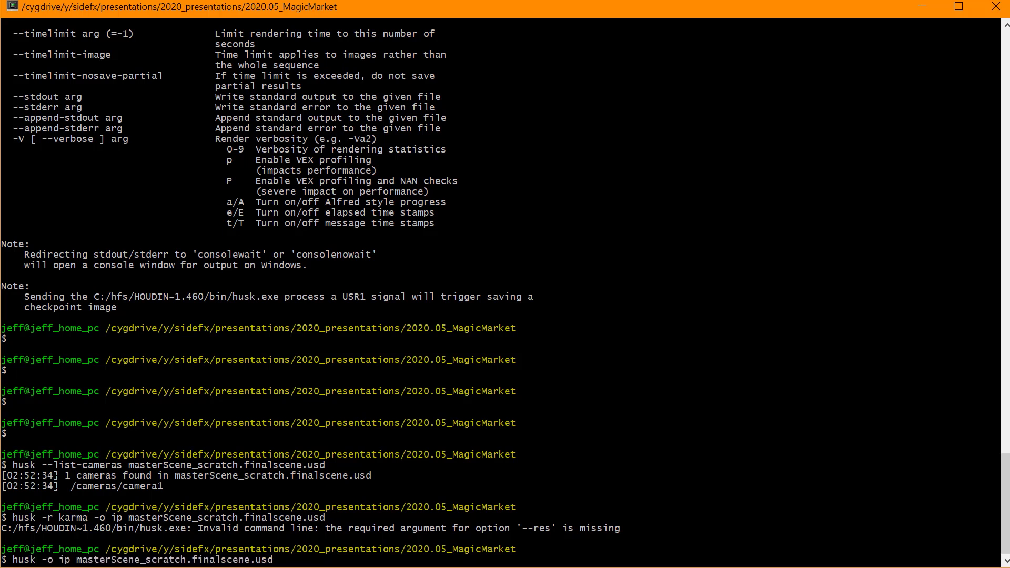
key("Return")
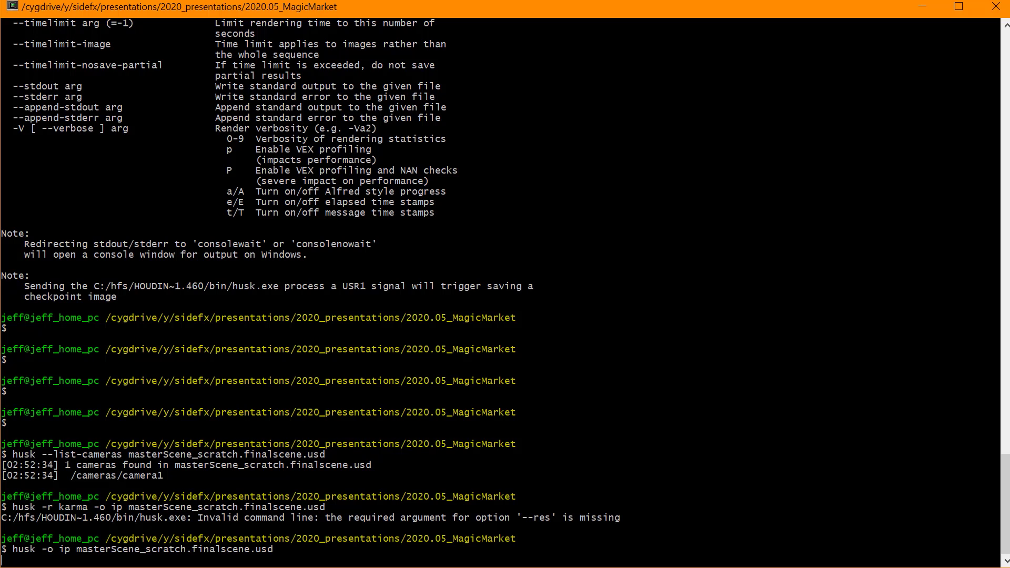
key("Return")
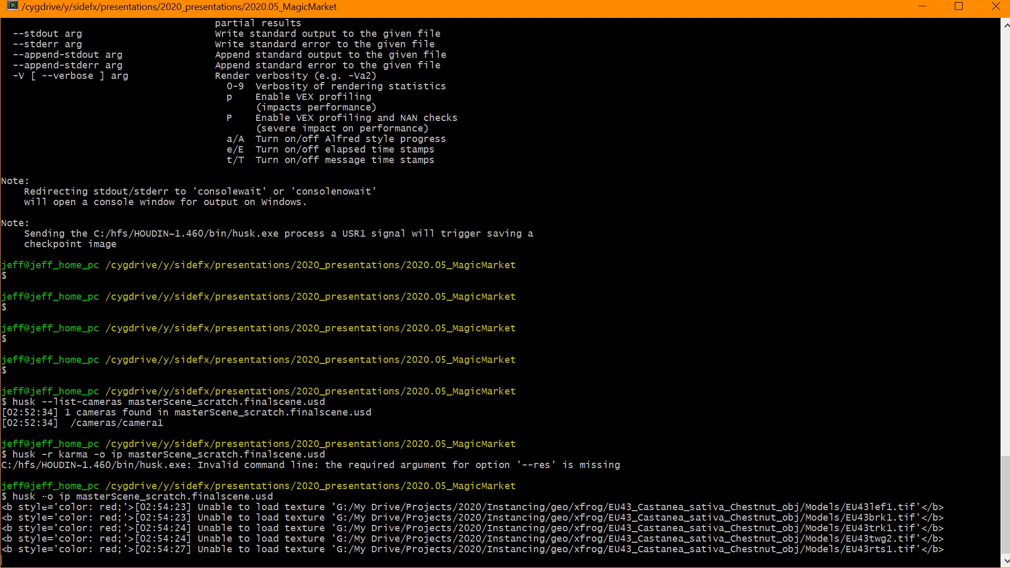
- Open Task Manager and move its window clear of the terminal text to check the CPU load of husk.exe
left_click_drag(14, 496, 126, 496)
key("ctrl+shift+Escape")
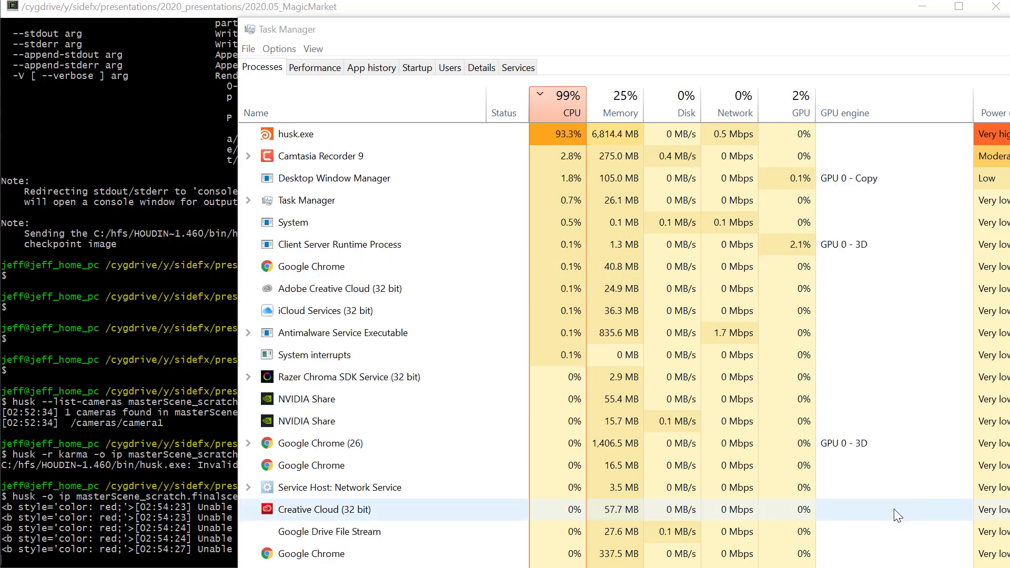
left_click_drag(316, 29, 638, 37)
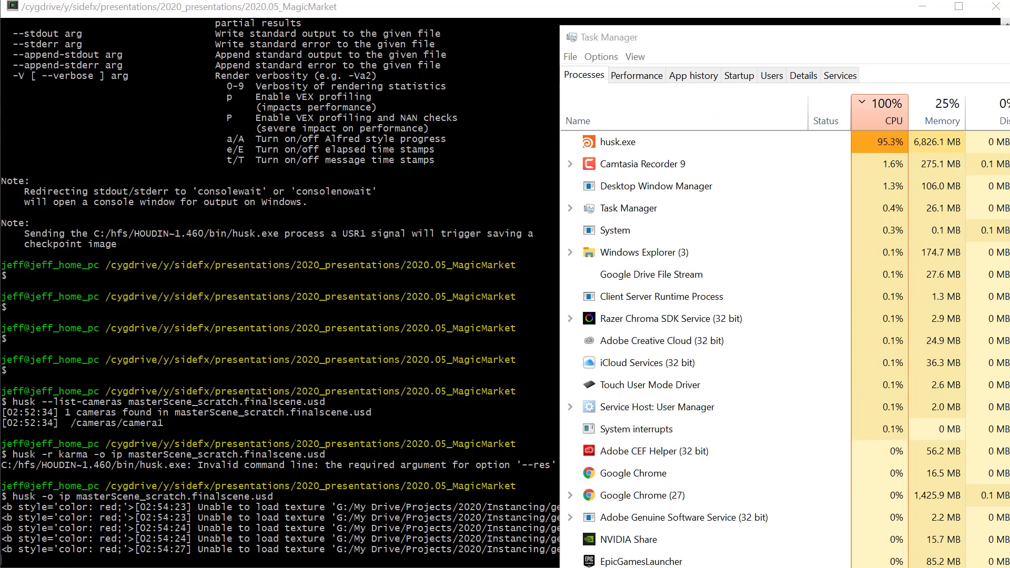
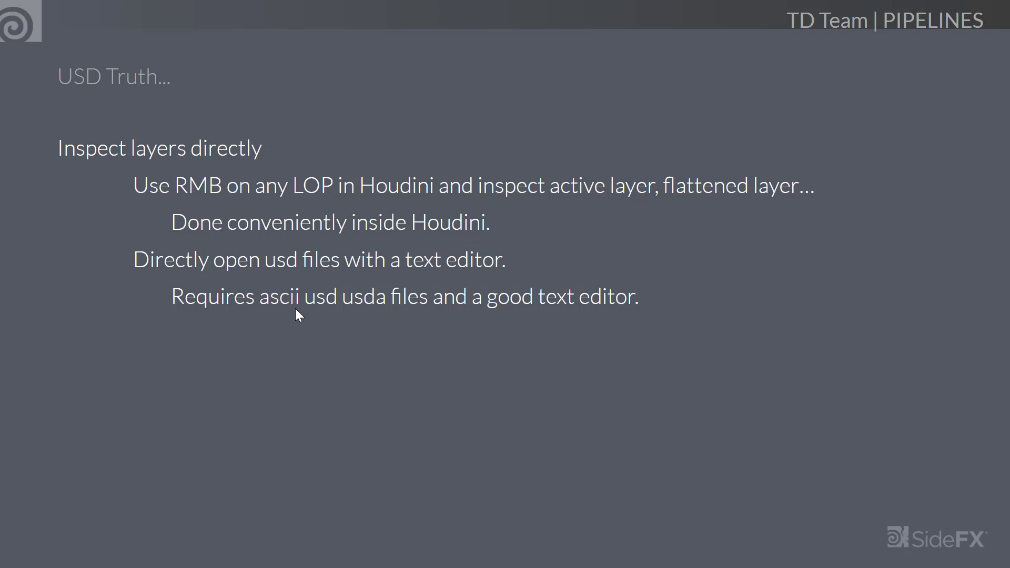
left_click(352, 304)
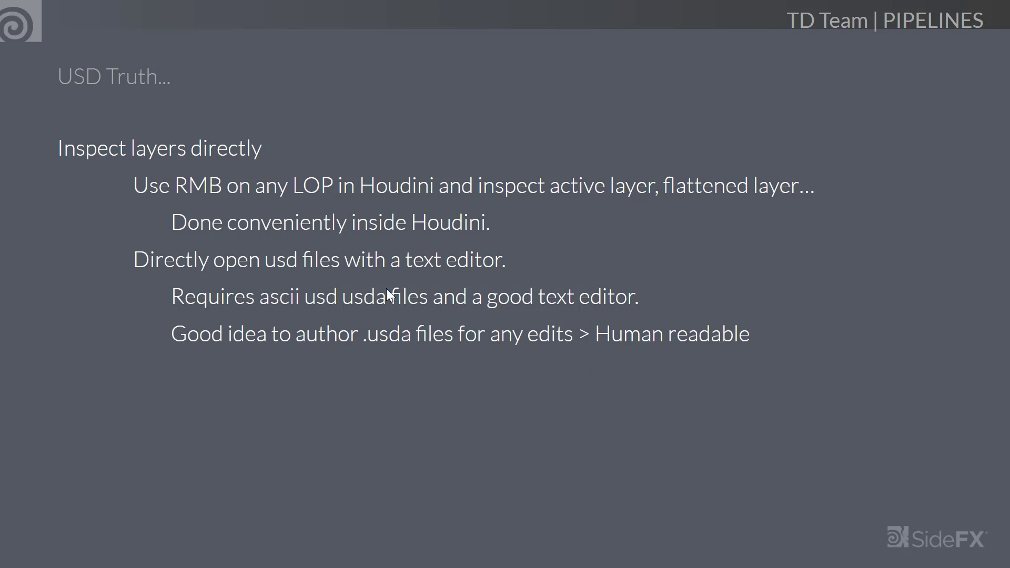
left_click(383, 362)
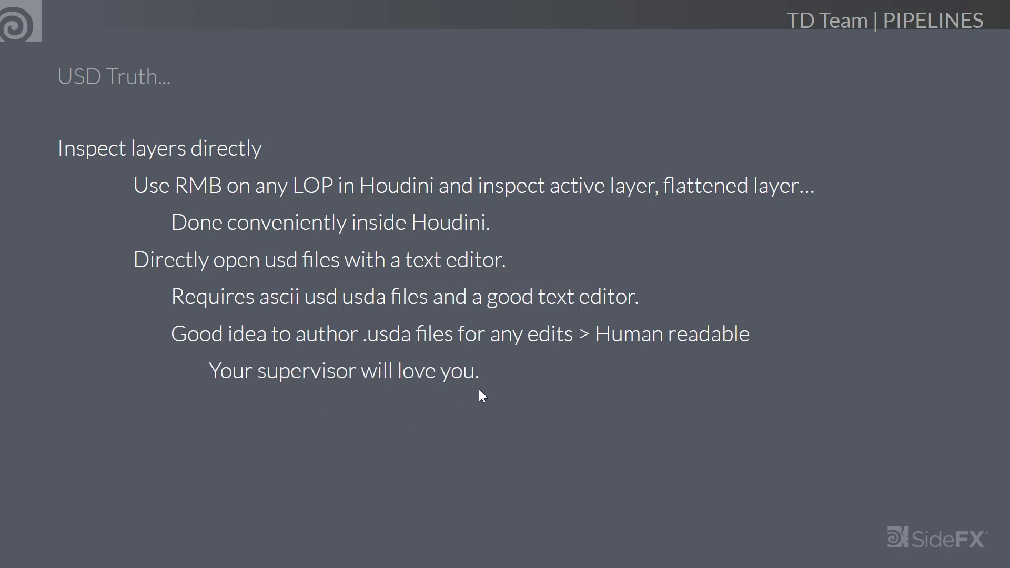
left_click(364, 337)
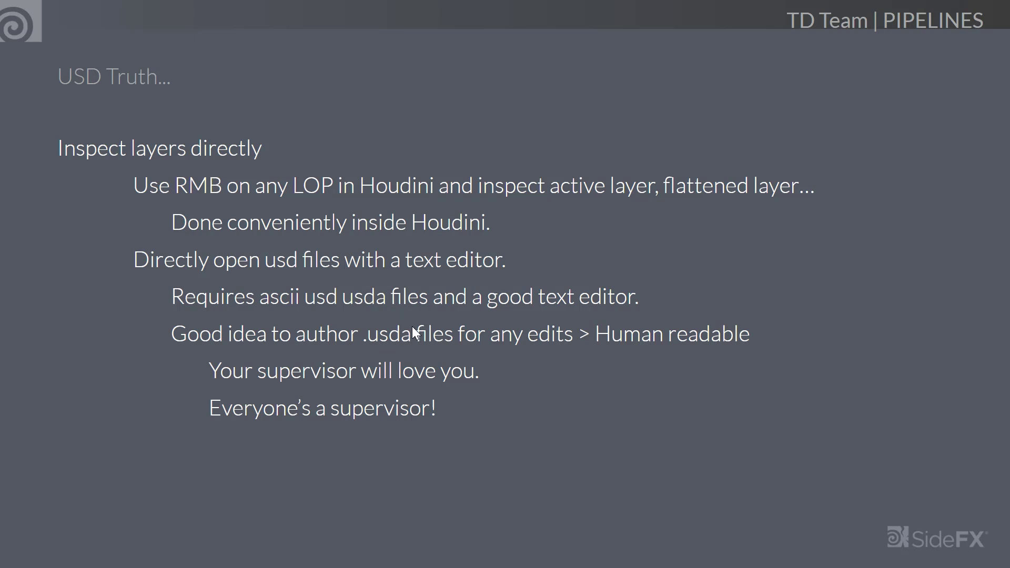
left_click(341, 322)
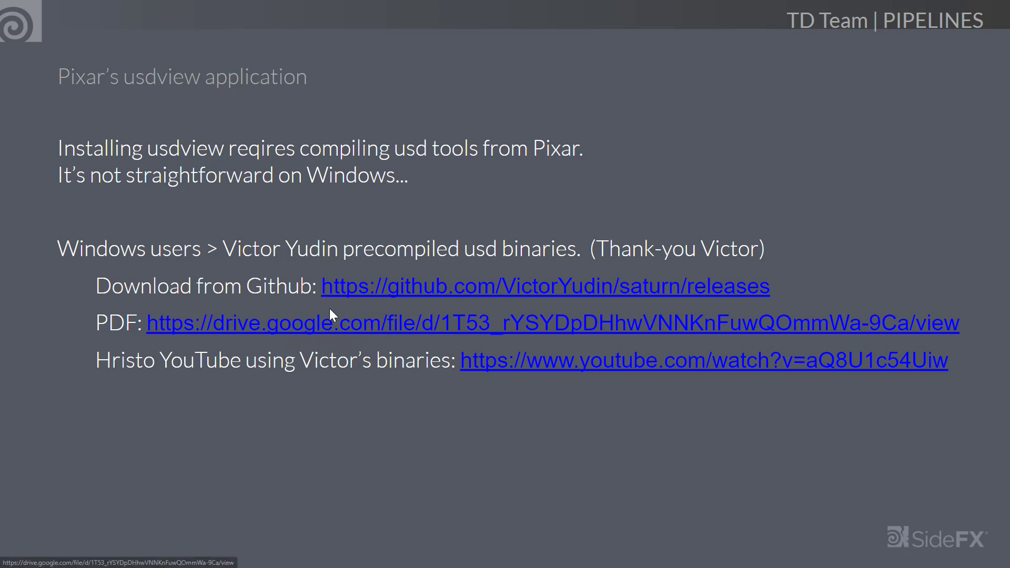
- Switch to File Explorer, open BarrelNoLid.usd from the Library\Assets\Barrels folder in usdview, and maximize the viewer window
key("alt+Tab")
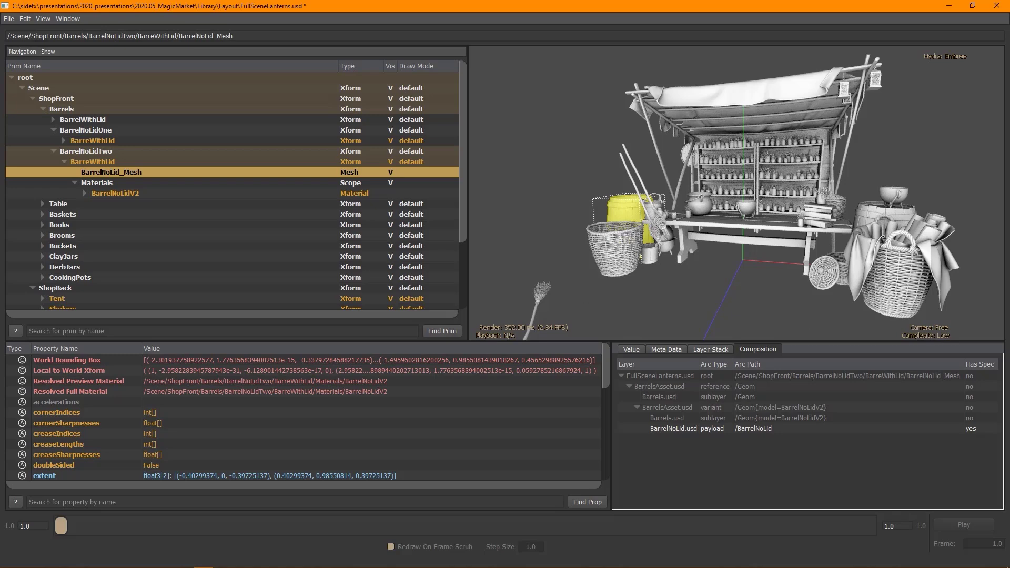
key("alt+Tab")
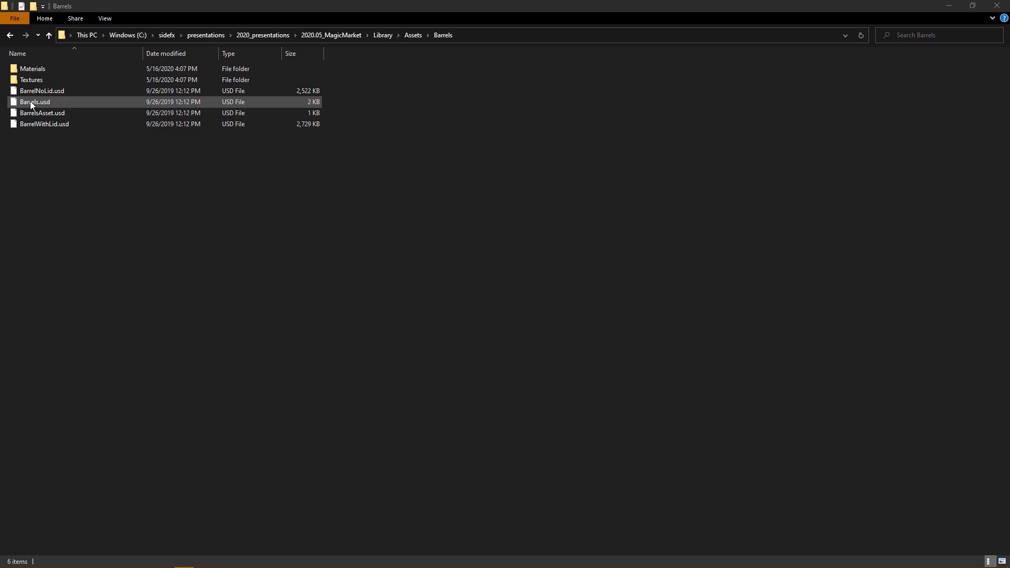
double_click(42, 90)
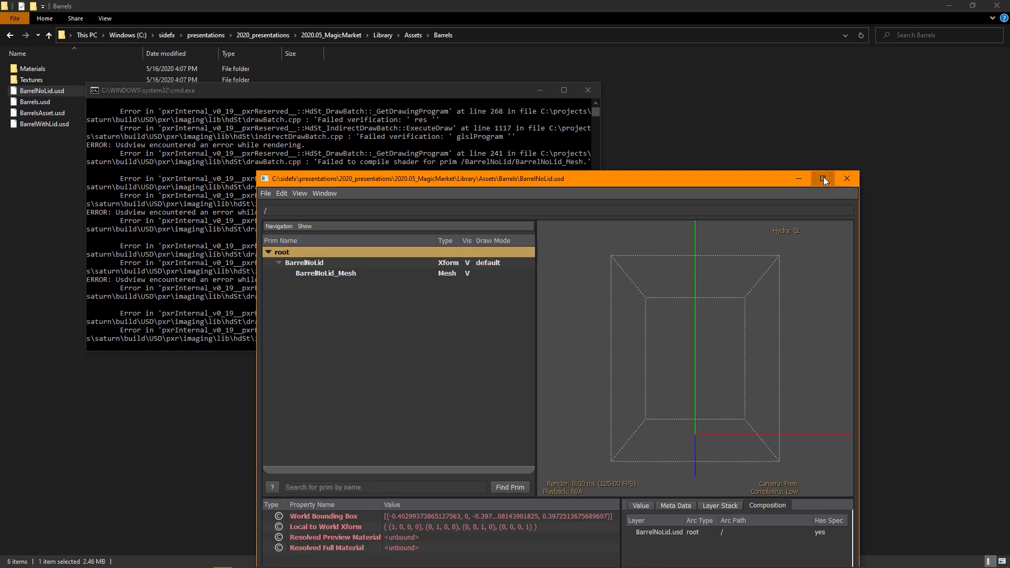
left_click(823, 179)
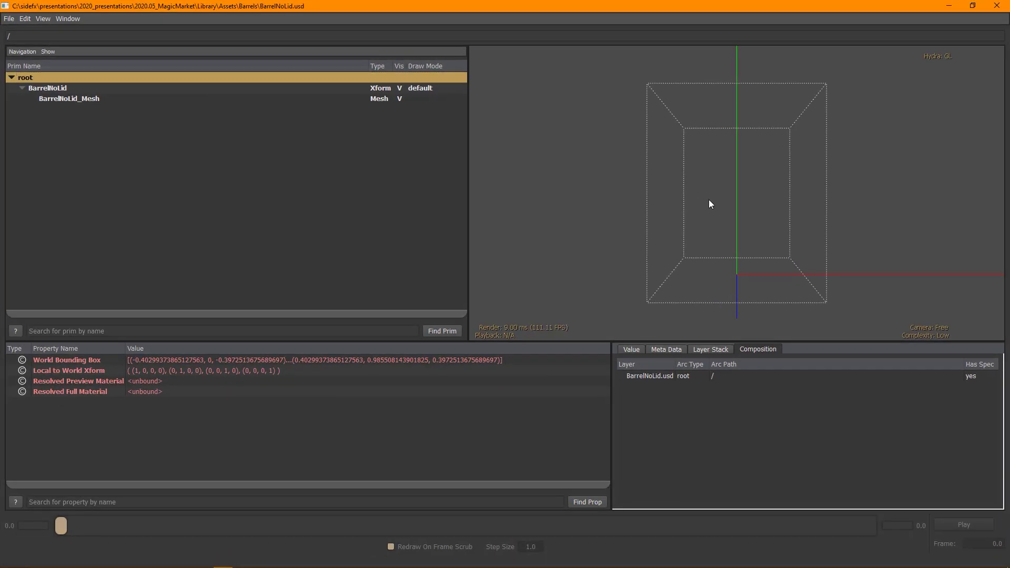
- Switch the Hydra renderer for the barrel to Embree and view the shaded model from another angle
left_click_drag(726, 196, 684, 196, "alt")
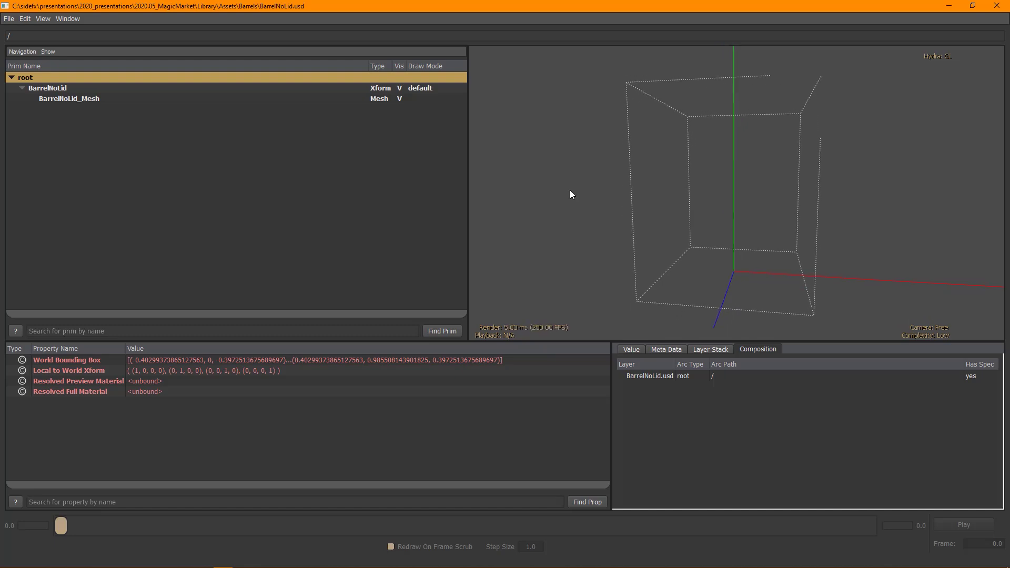
left_click(43, 19)
mouse_move(58, 42)
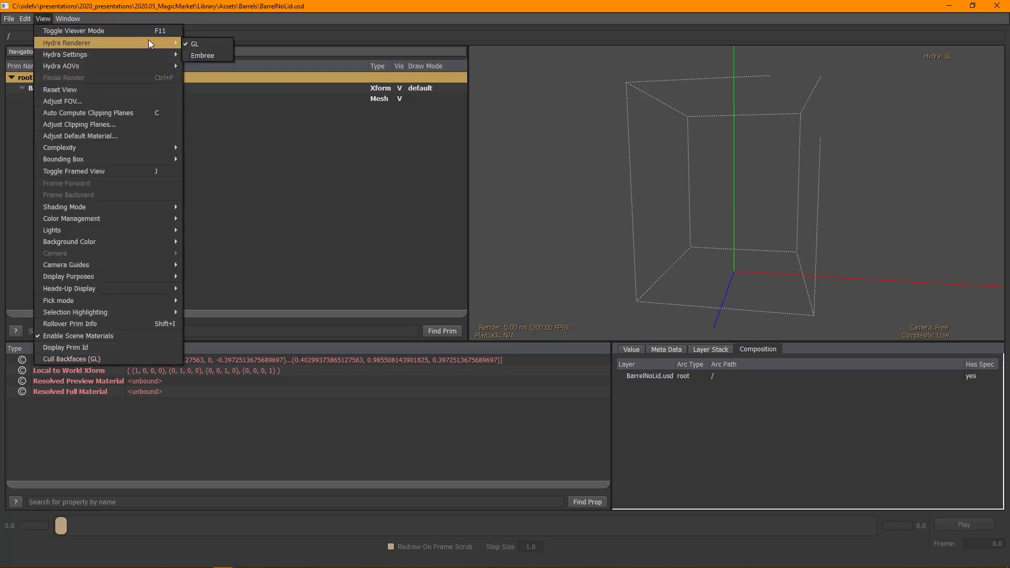
left_click(203, 55)
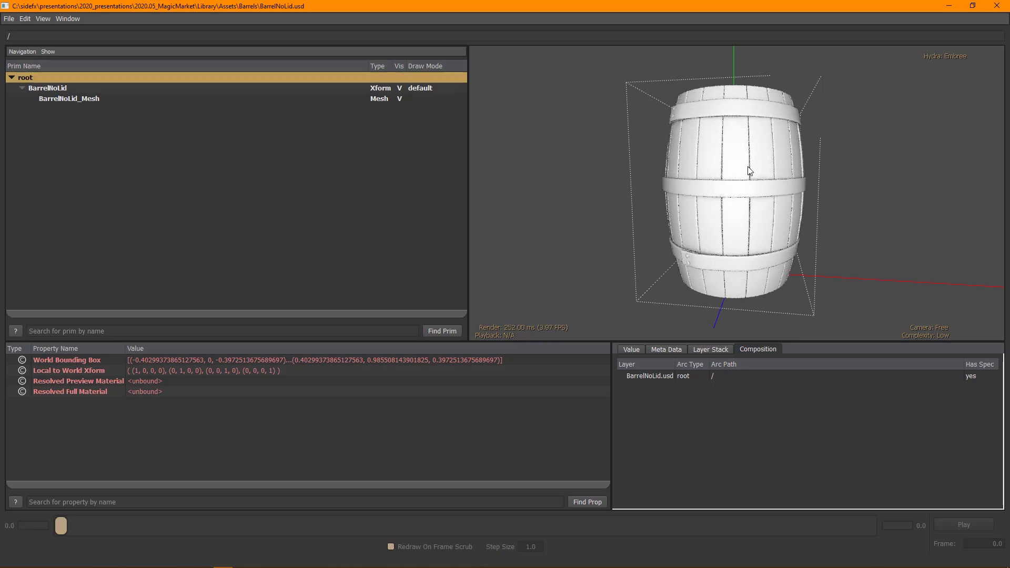
left_click_drag(744, 162, 735, 179, "alt")
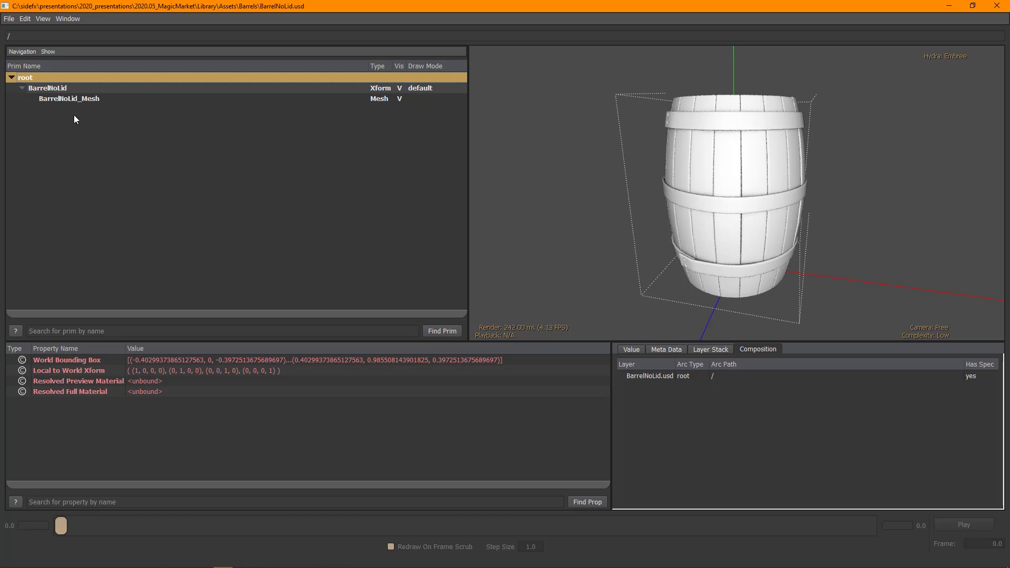
- Select the BarrelNoLid prim and its BarrelNoLid_Mesh child, and toggle BarrelNoLid's visibility off and back on
left_click(59, 89)
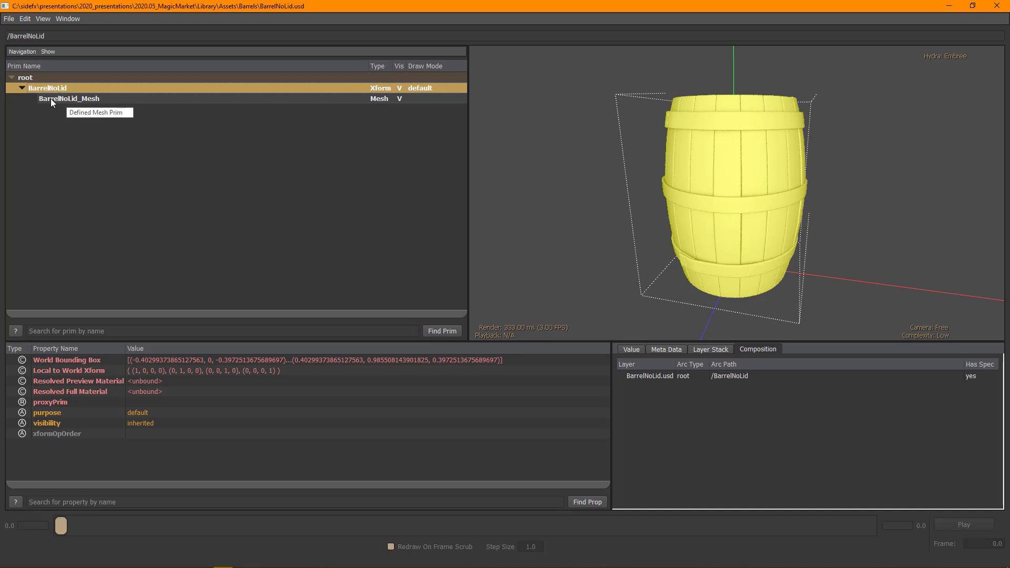
left_click(61, 103)
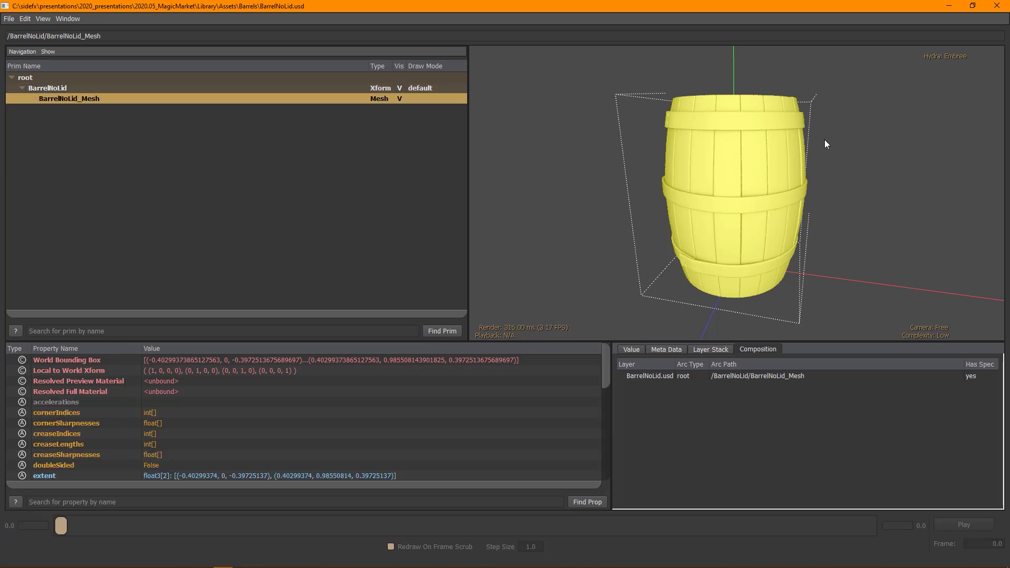
left_click(399, 89)
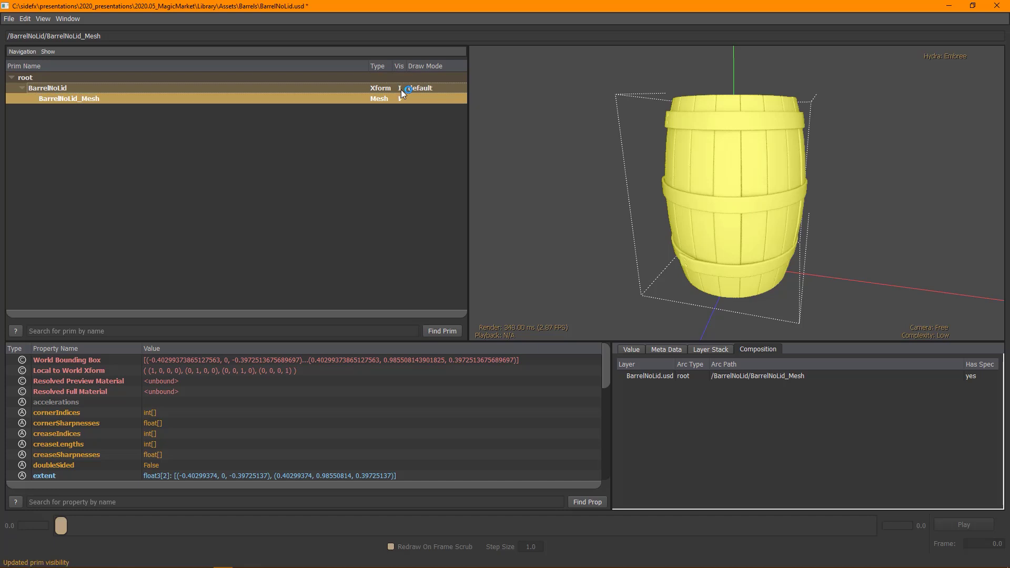
left_click(401, 89)
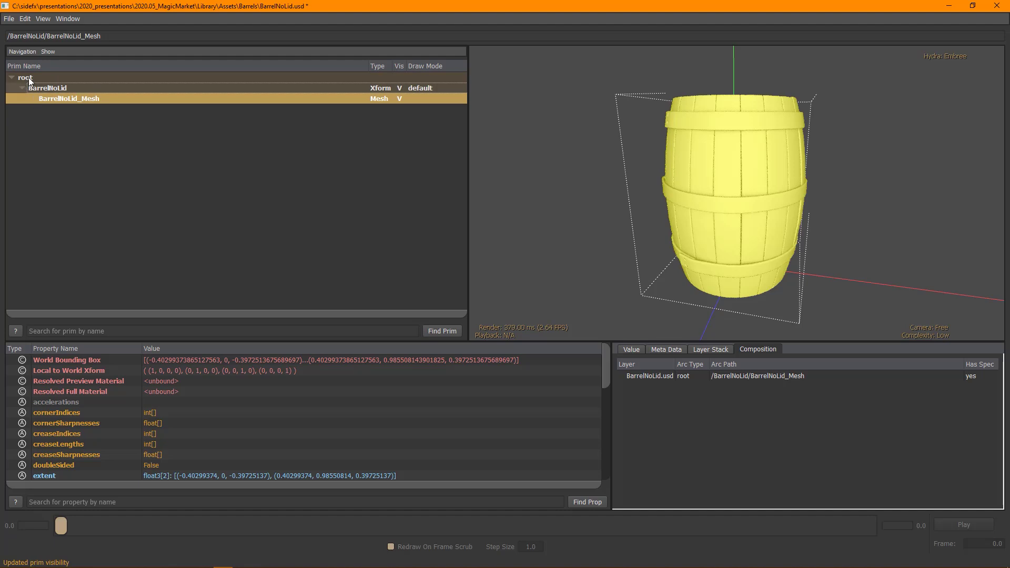
- Look through the barrel mesh's property list, from Local to World Xform and Resolved Preview Material to primvars:displayColor and primvars:displayOpacity
left_click(75, 369)
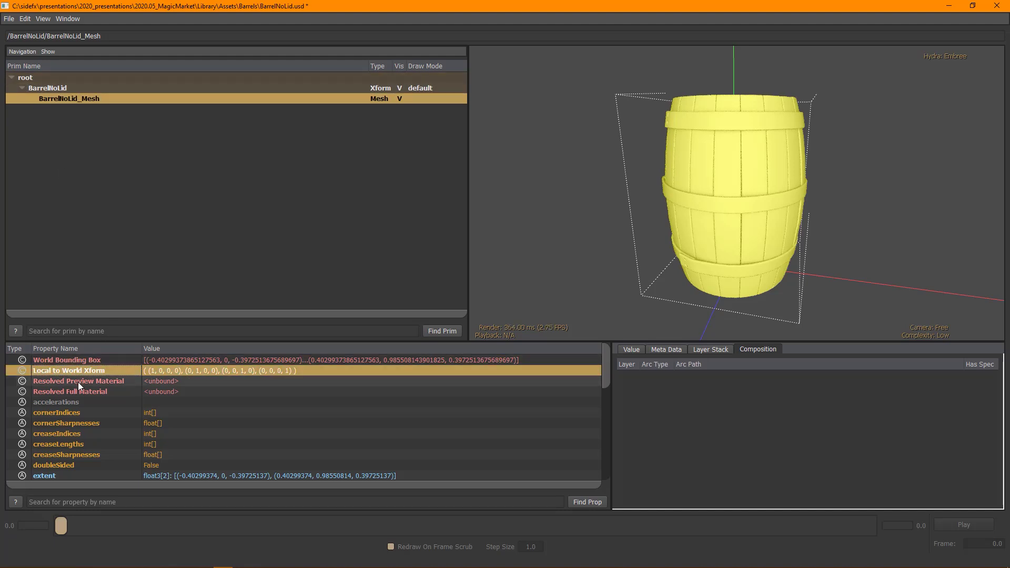
left_click(78, 382)
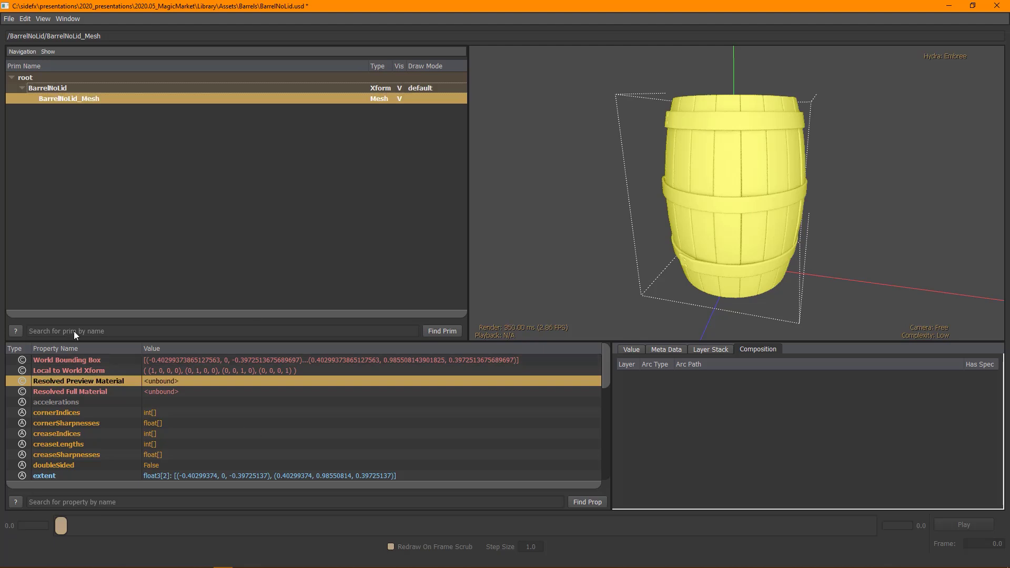
scroll(66, 437, "down", 2)
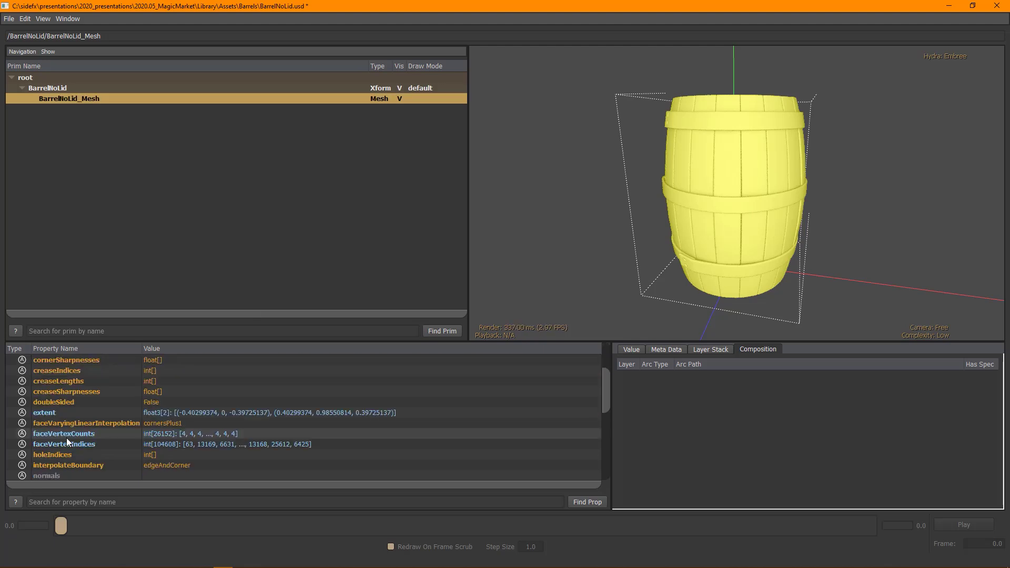
scroll(66, 440, "down", 2)
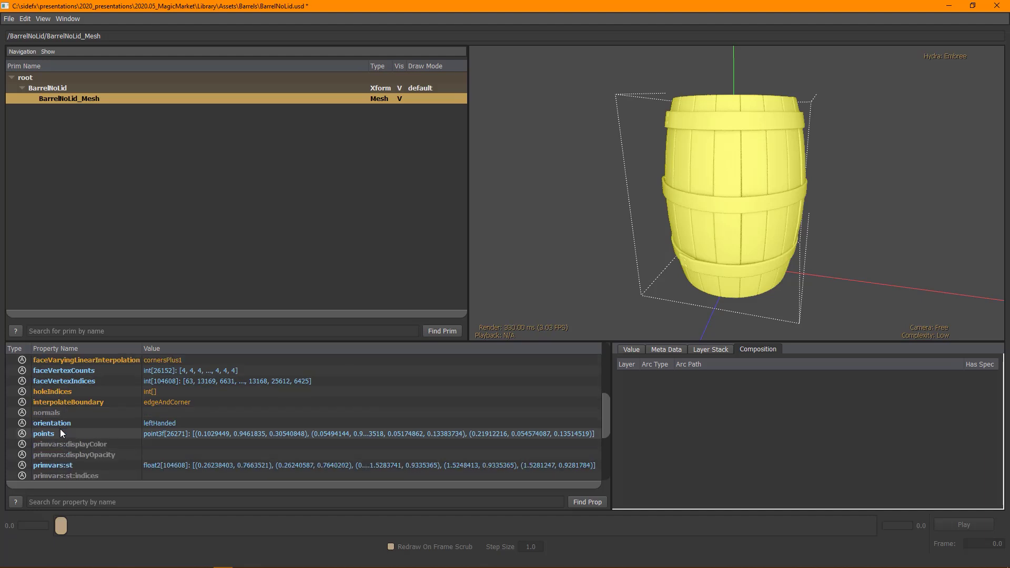
left_click(59, 444)
scroll(66, 450, "down", 1)
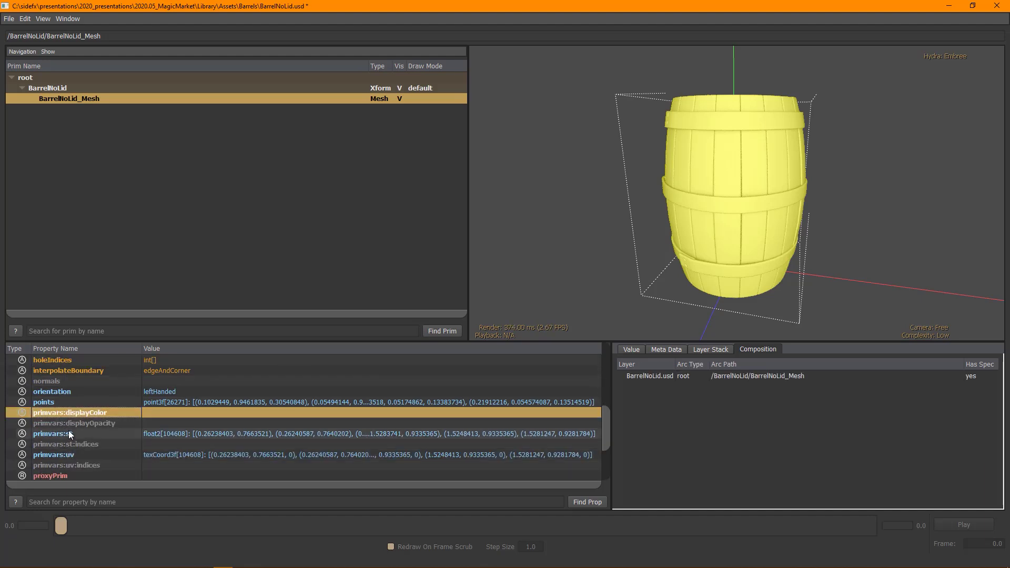
left_click(71, 424)
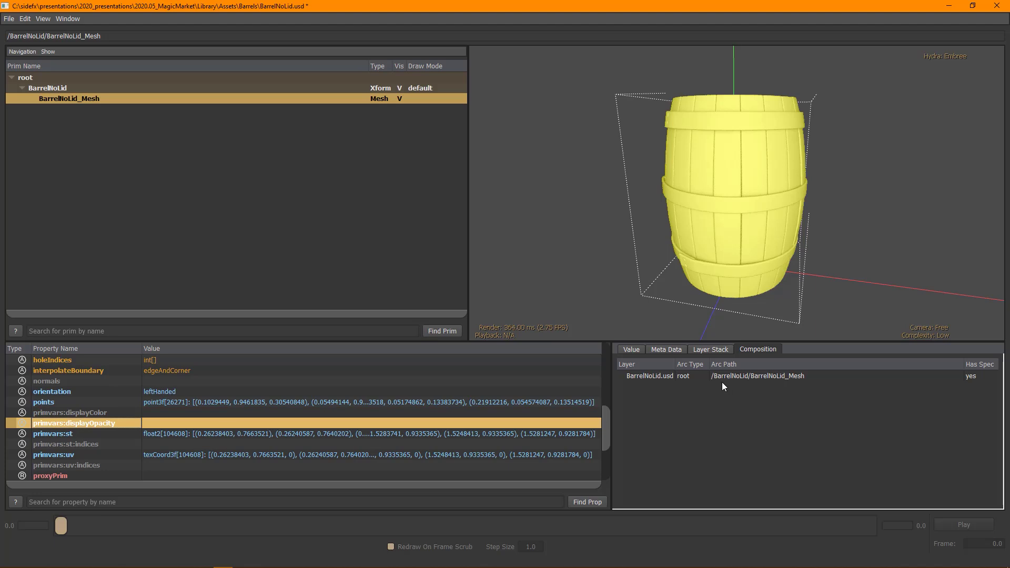
- Show the full value listing of the mesh's points property and look through the coordinates to the end
left_click(629, 349)
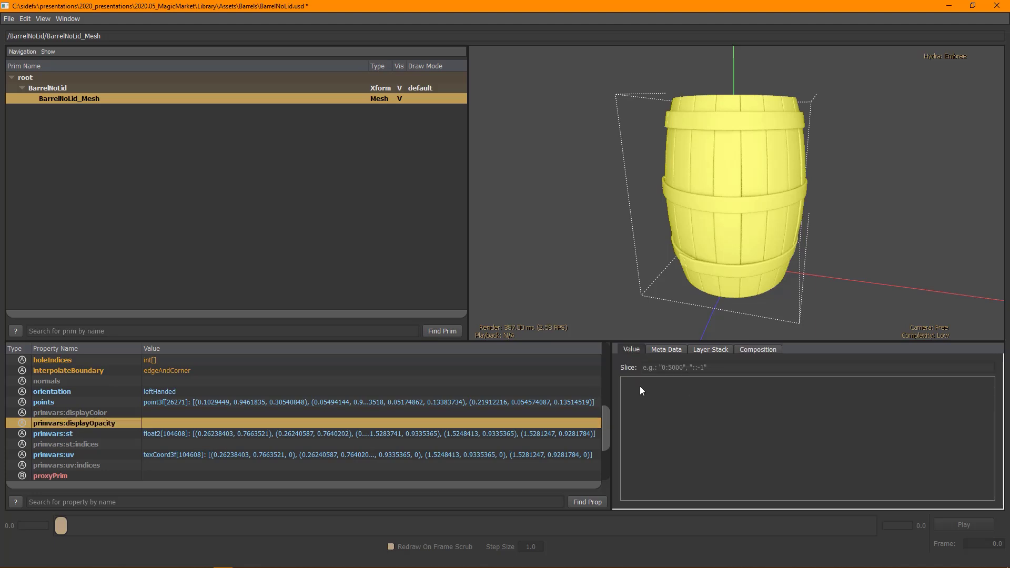
left_click(51, 402)
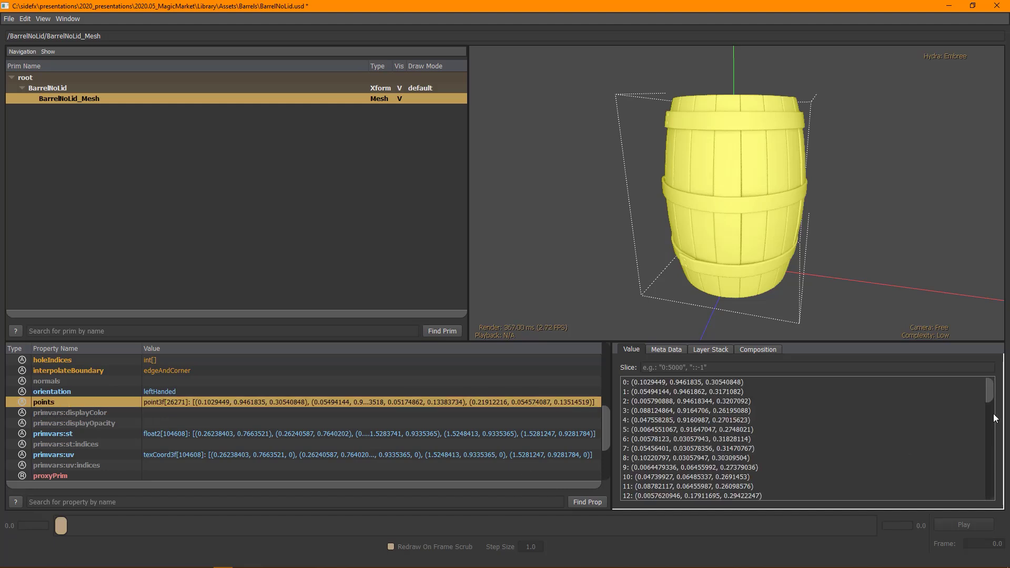
left_click_drag(993, 393, 993, 487)
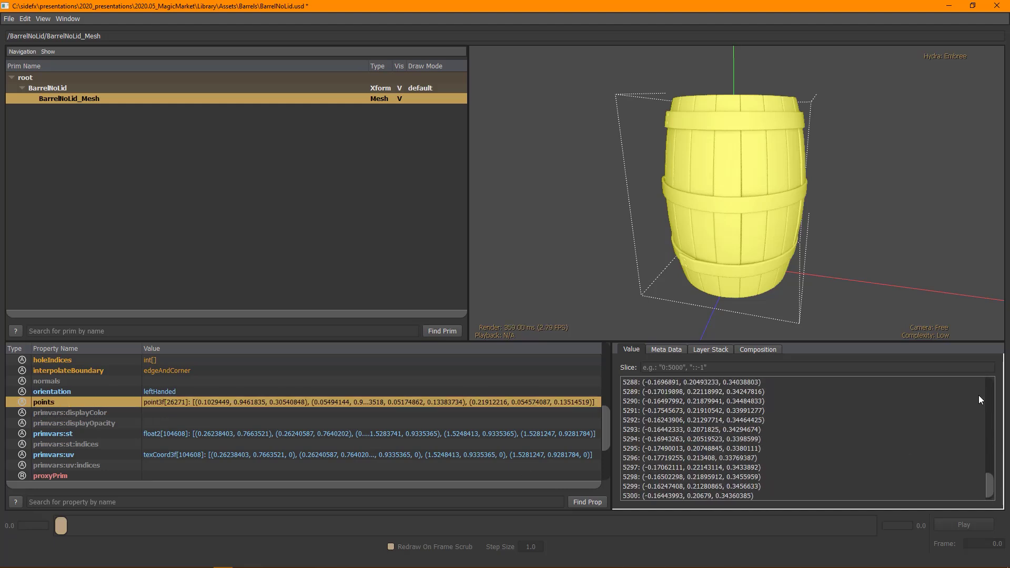
- Inspect the values of the mesh's World Bounding Box and Local to World Xform properties
scroll(87, 413, "up", 5)
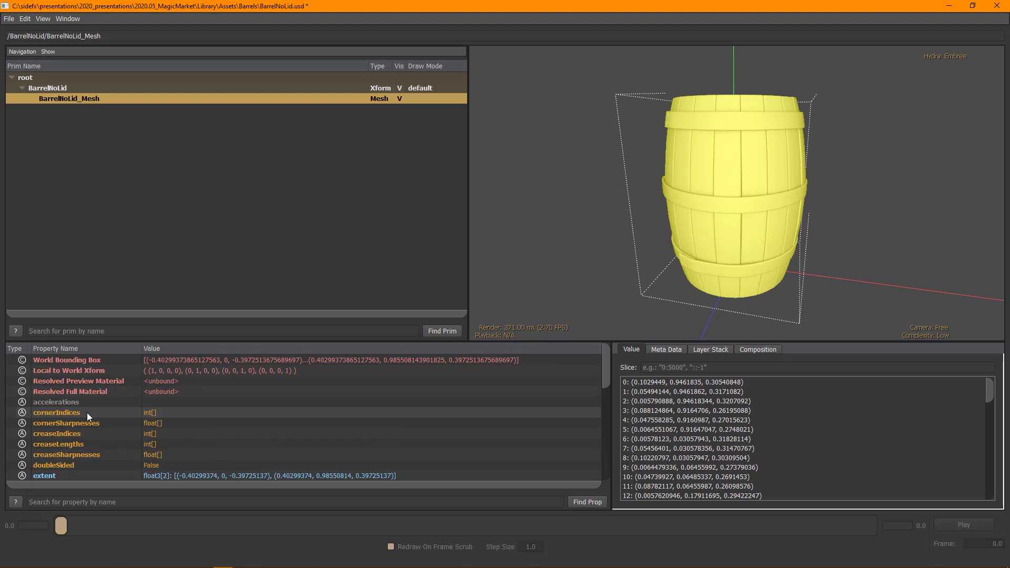
left_click(65, 369)
left_click(68, 361)
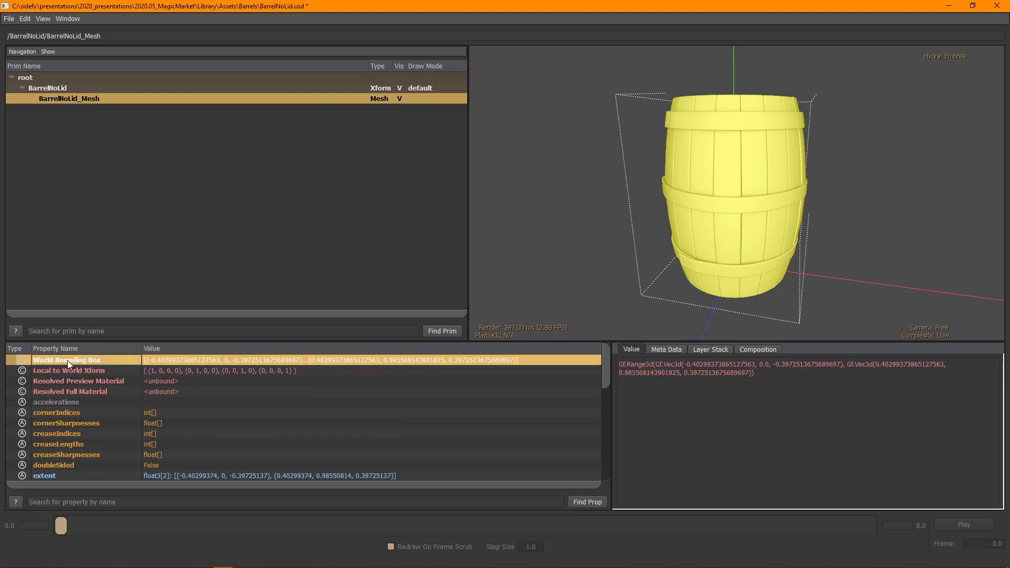
left_click(78, 369)
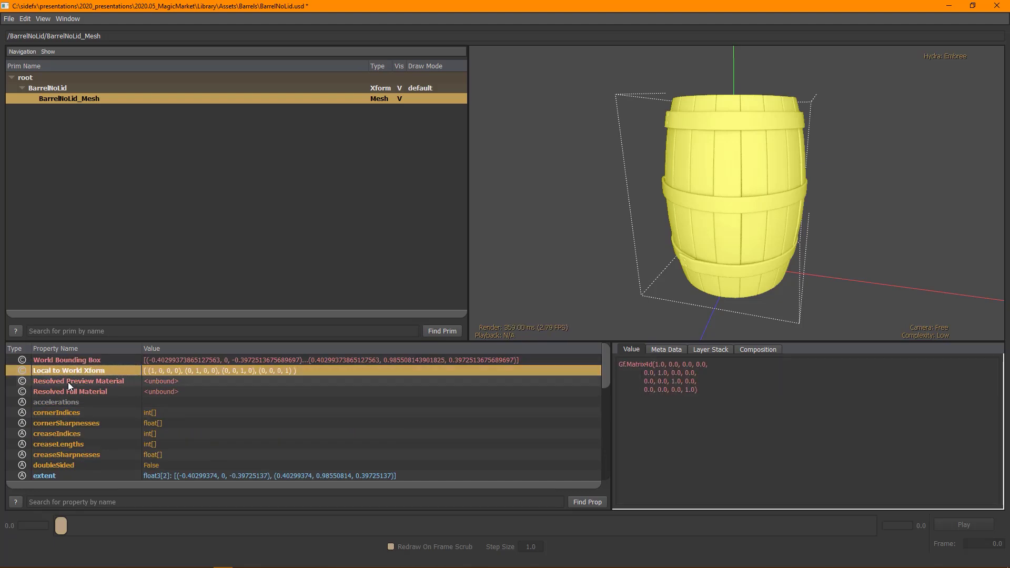
- Check the metadata and layer stack for the mesh property, then the composition view with the parent BarrelNoLid prim selected
left_click(665, 350)
left_click(709, 349)
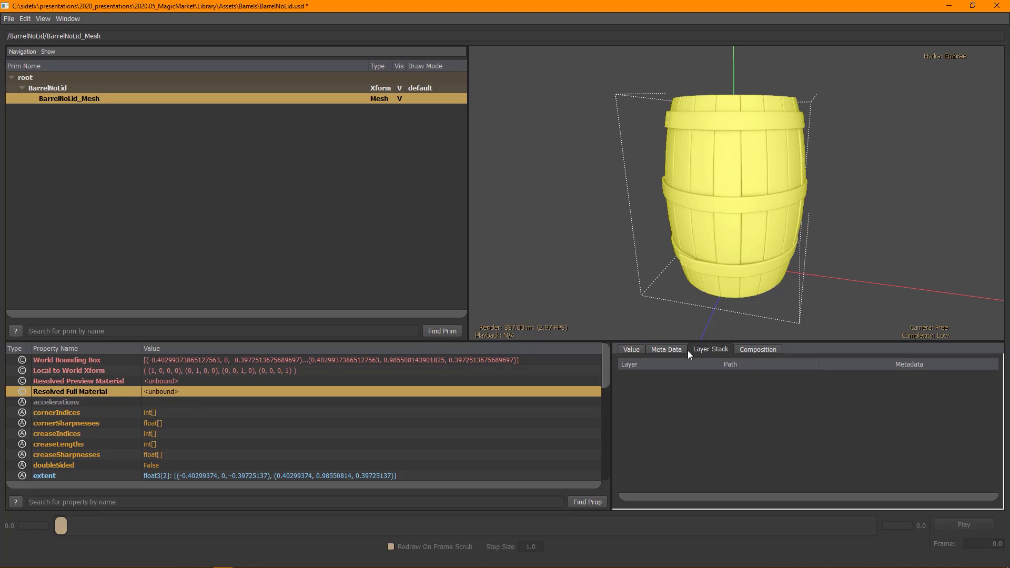
left_click(43, 86)
left_click(761, 350)
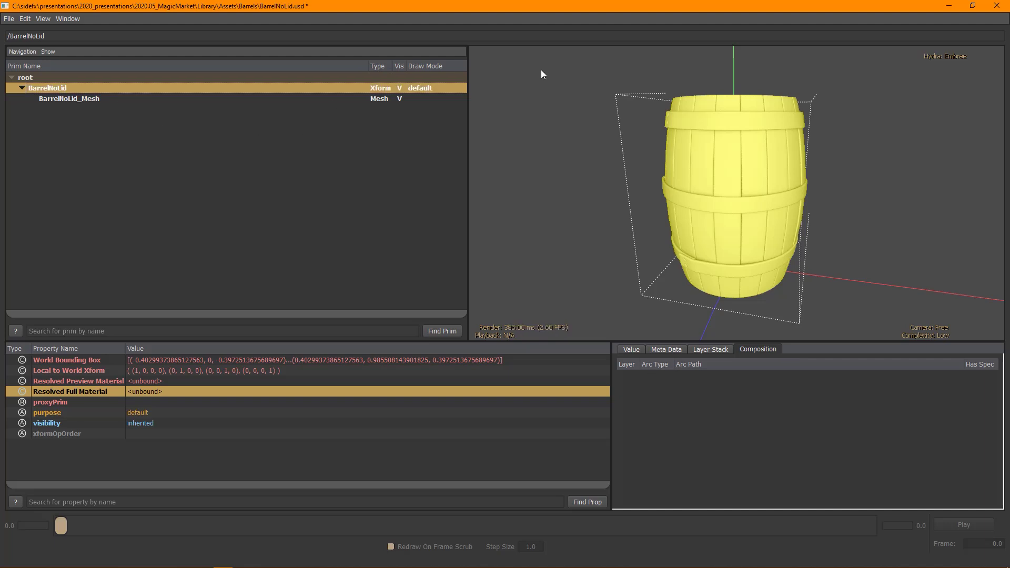
- Close the barrel viewer, open FullSceneLanterns.usd from the Library\Layout folder in usdview, and maximize its window
left_click(997, 6)
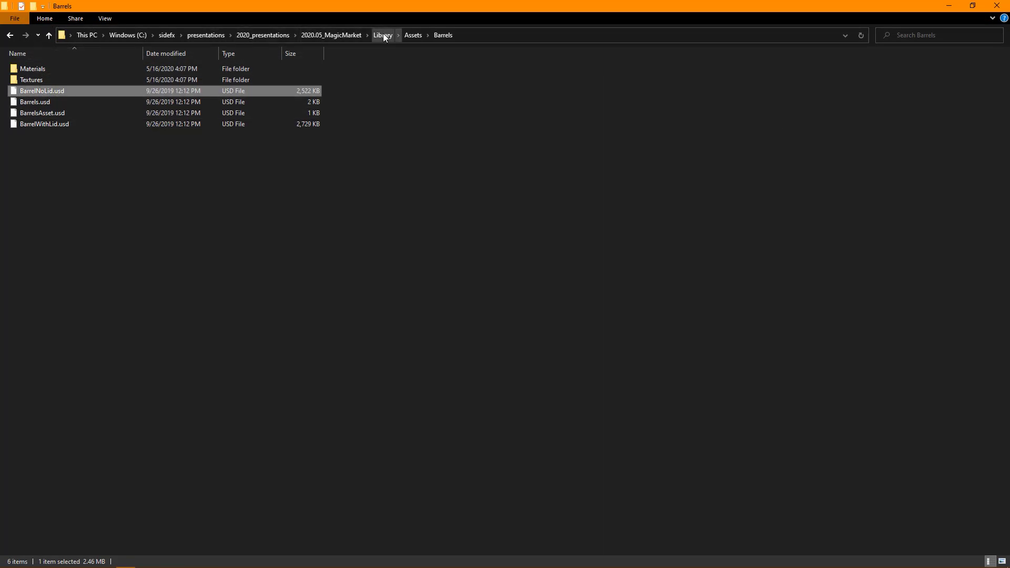
left_click(412, 35)
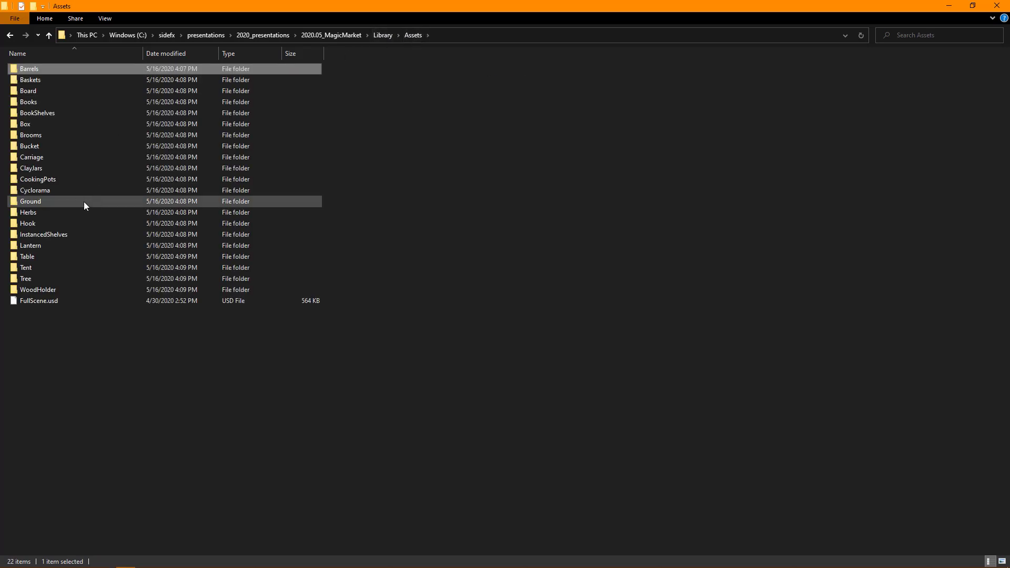
left_click(383, 35)
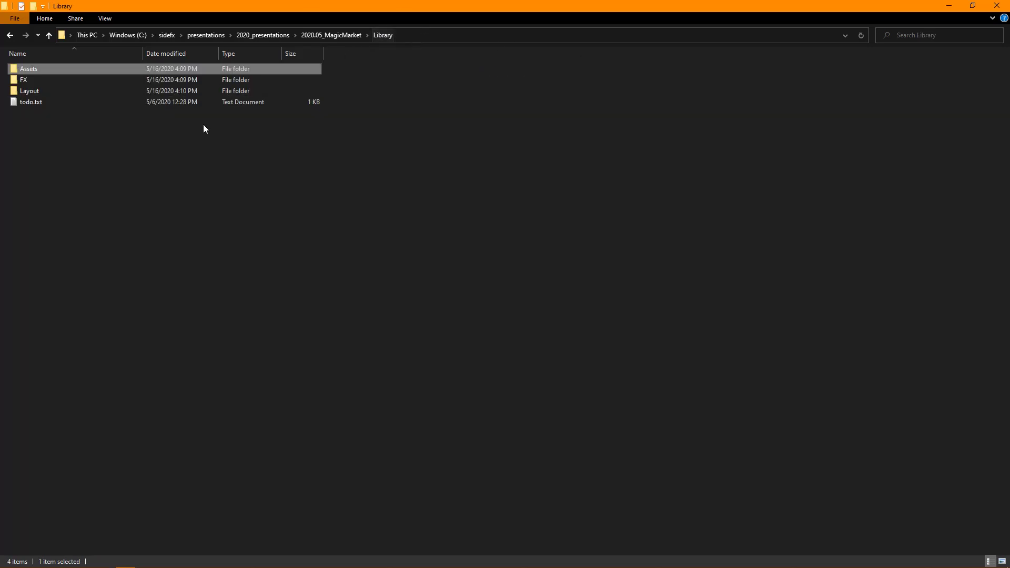
double_click(29, 91)
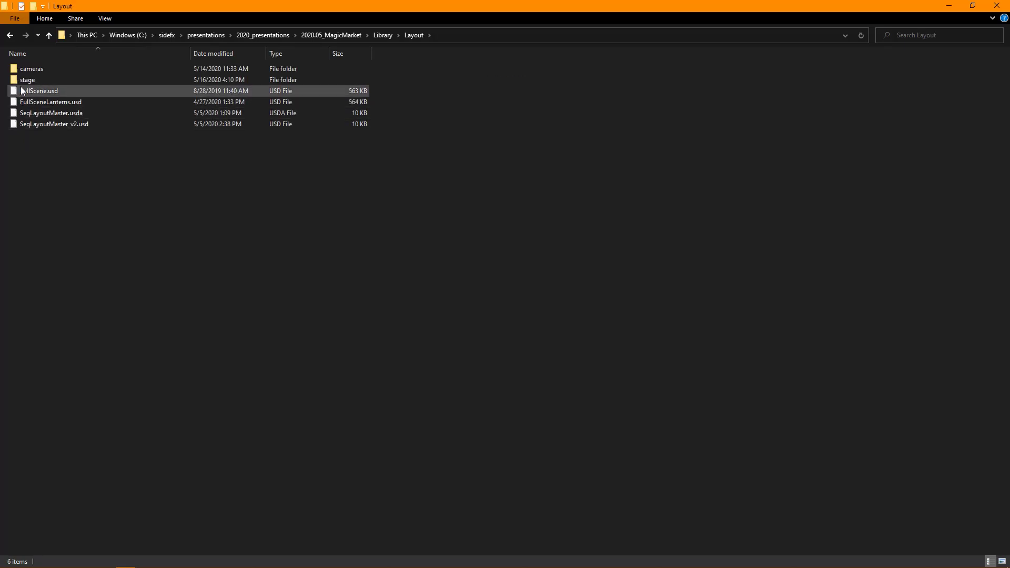
double_click(41, 103)
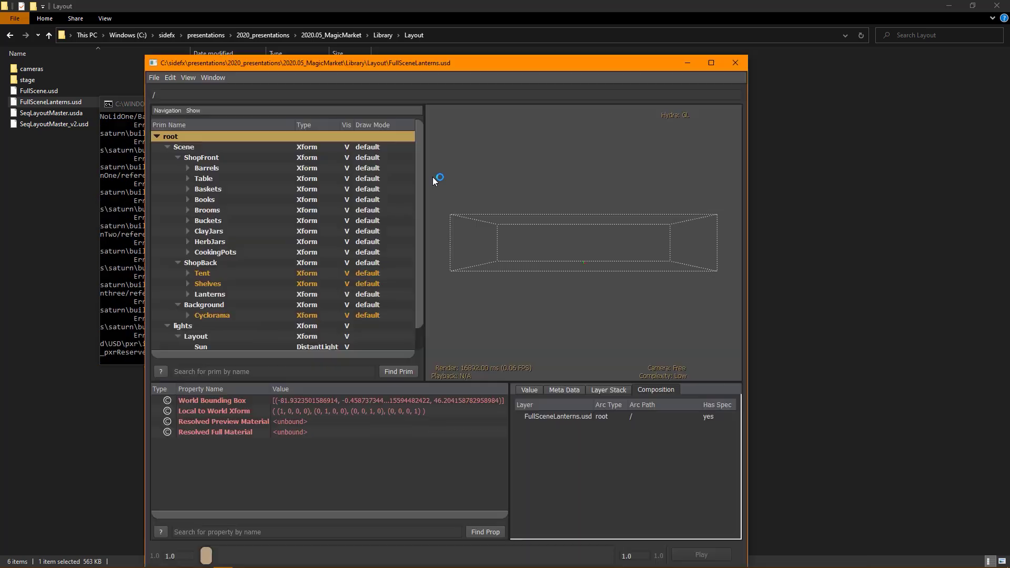
left_click(710, 64)
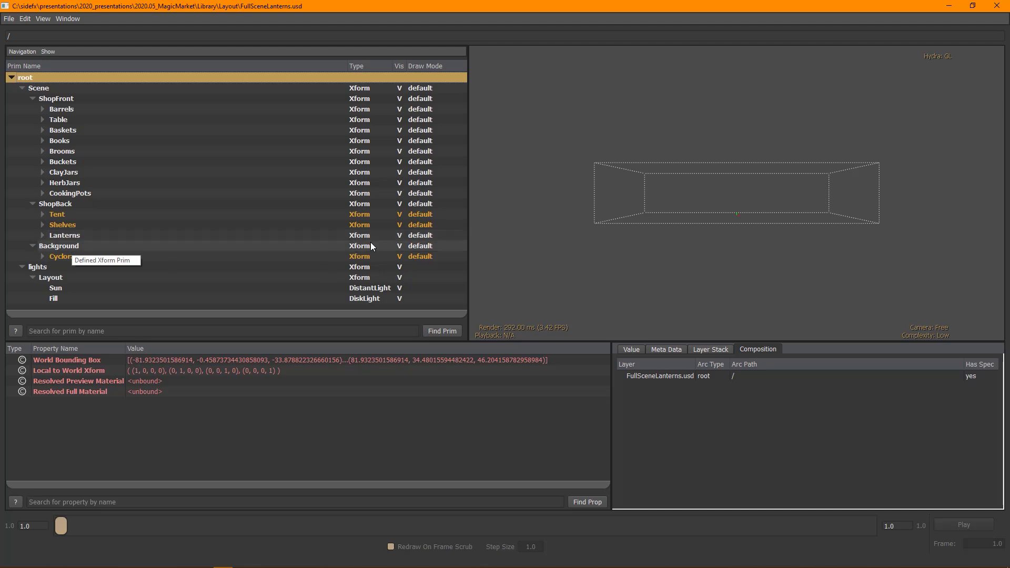
- Make the Background prim invisible and reset the view to frame the remaining scene
left_click(401, 245)
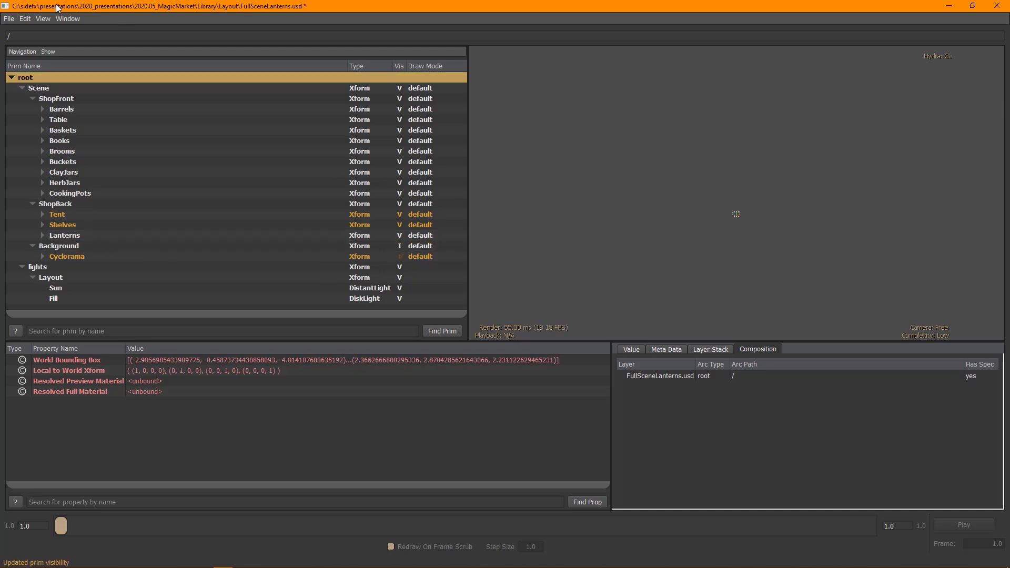
left_click(43, 18)
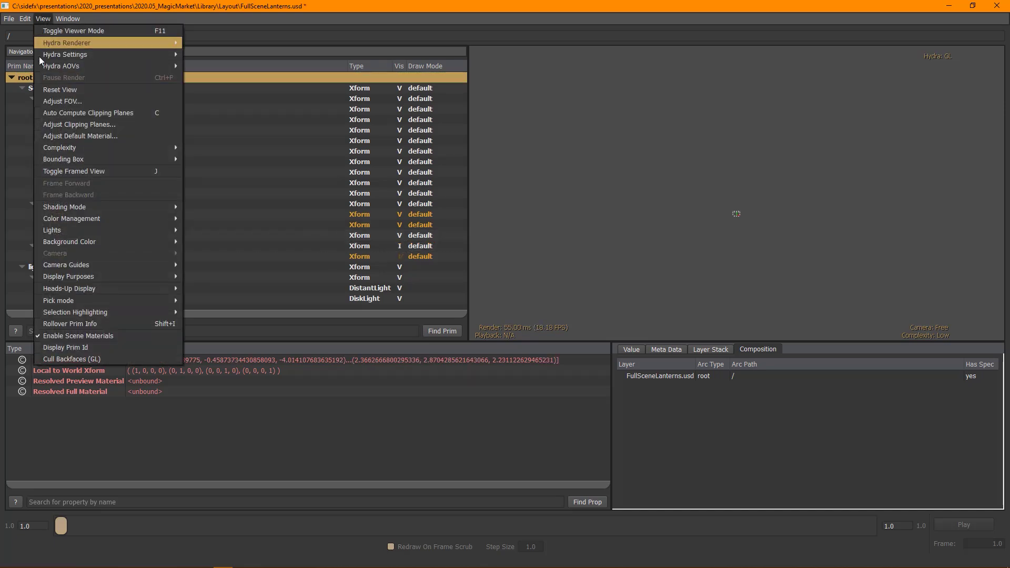
left_click(56, 85)
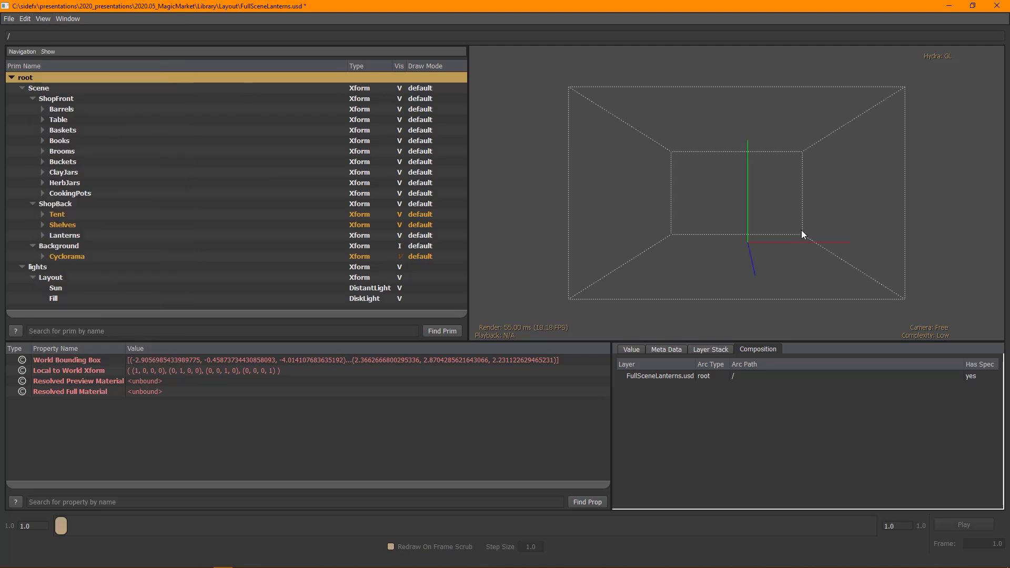
- Check the viewport bounds of ShopFront and its child prims one by one, from Barrels, Table and Baskets through to HerbJars
left_click(55, 99)
left_click(61, 109)
left_click(59, 119)
left_click(62, 130)
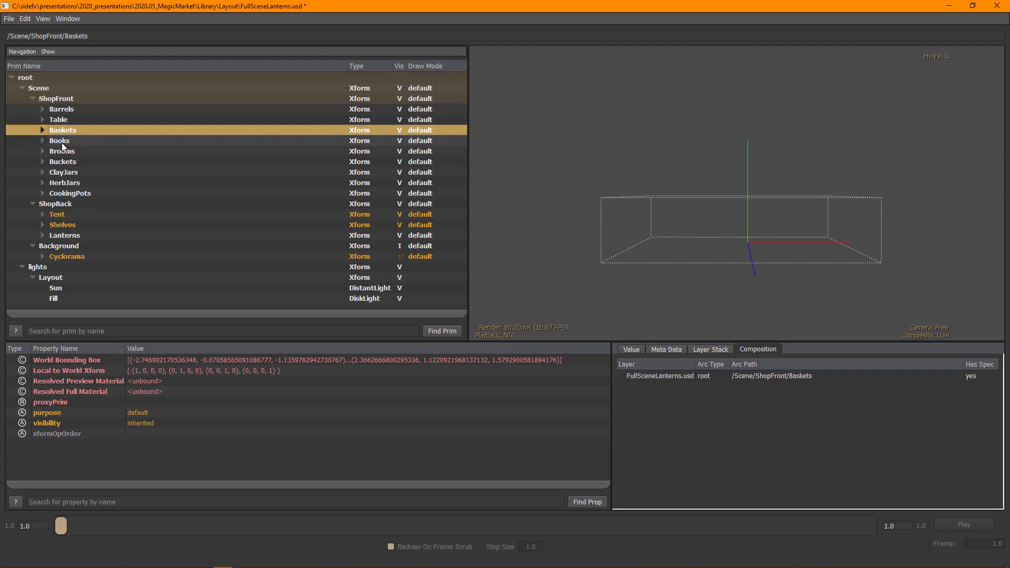
left_click(59, 140)
left_click(63, 151)
left_click(63, 162)
left_click(83, 182)
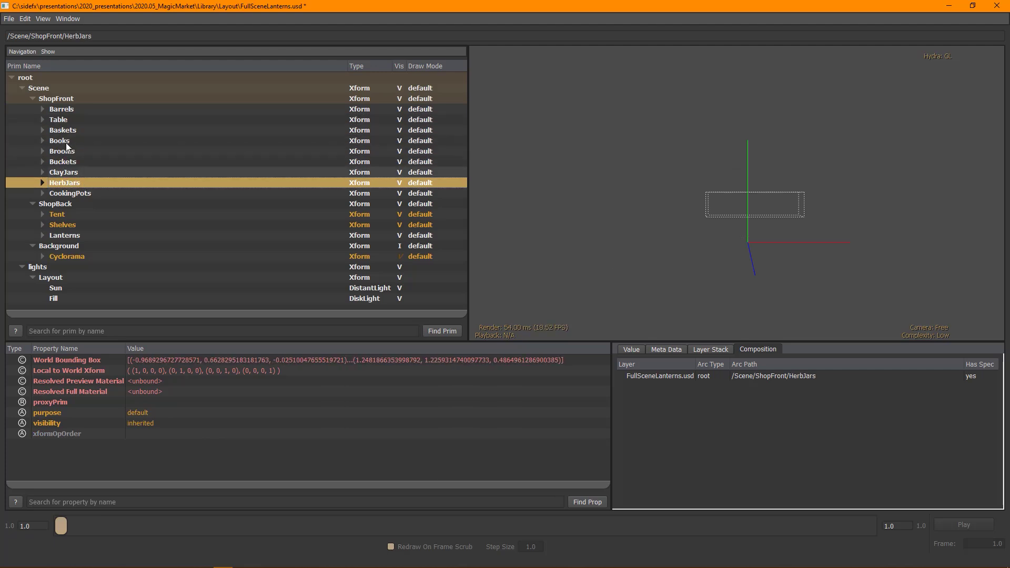
- Switch the Hydra renderer for the full market-stall scene to Embree
left_click(43, 19)
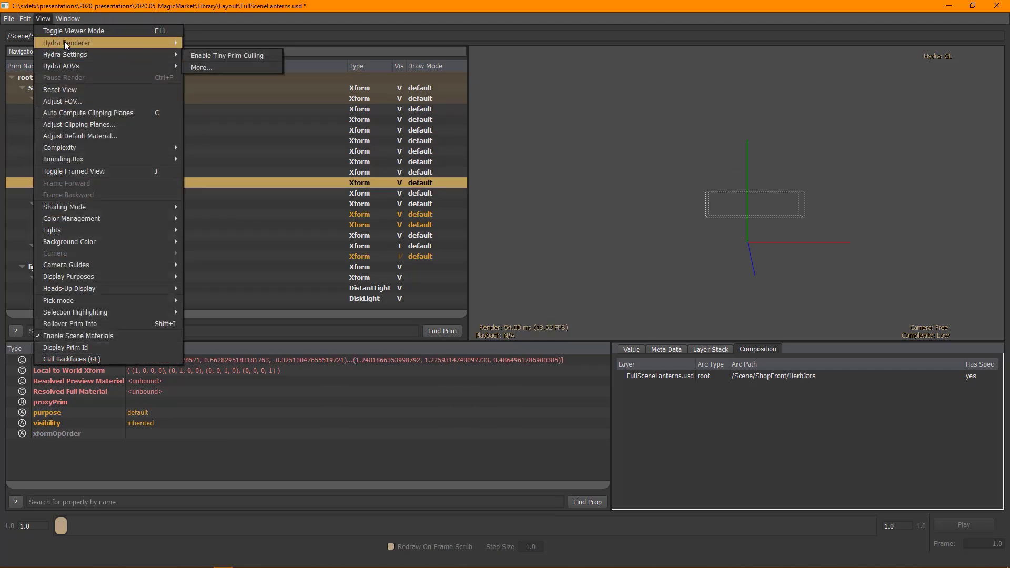
mouse_move(72, 43)
left_click(209, 53)
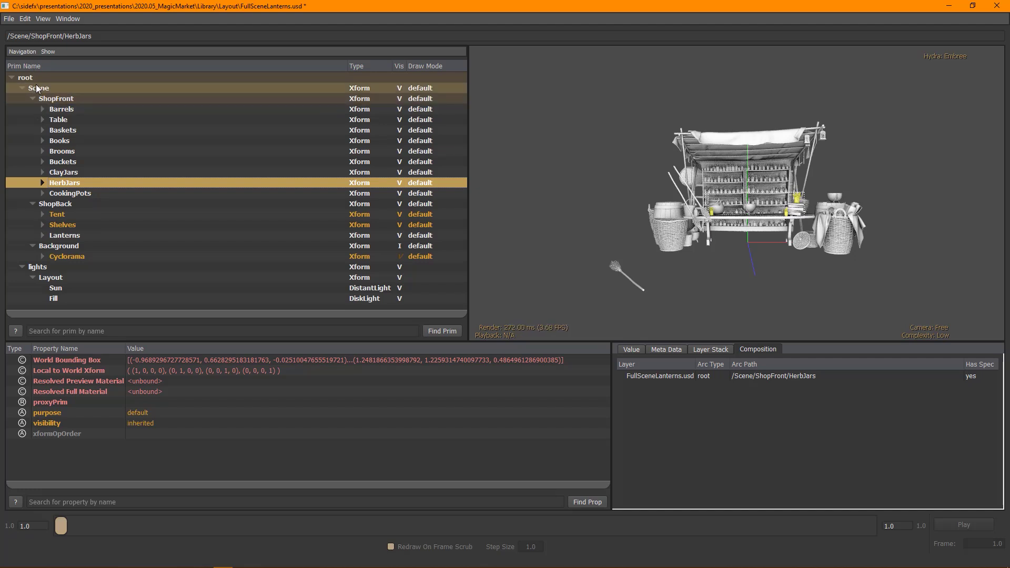
- Check the viewport bounds of ShopFront, expand its Barrels prim, and select BarrelWithLid and BarrelNoLidOne to locate them in the scene
left_click(37, 88)
key("Down")
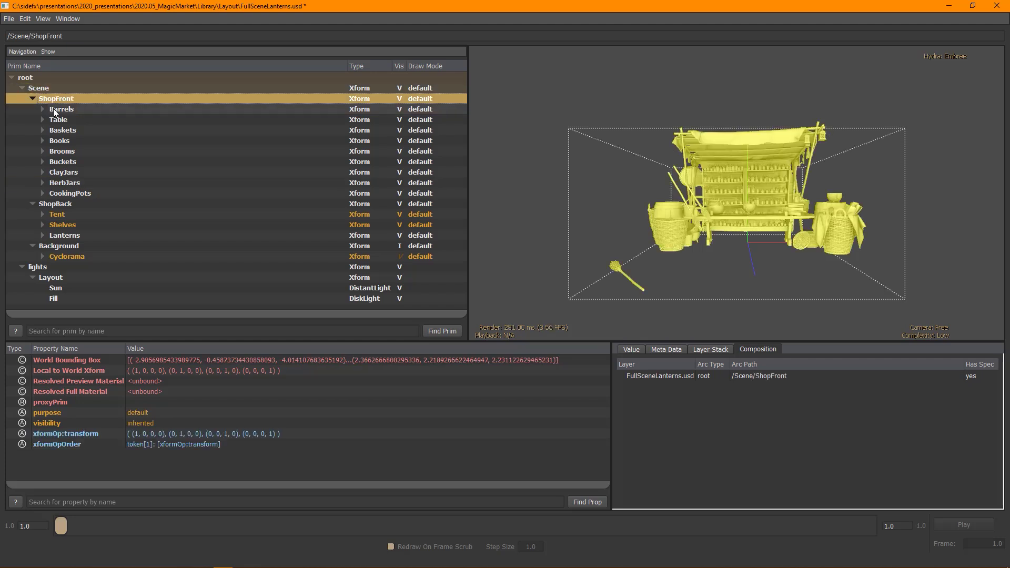
left_click(46, 108)
left_click(43, 109)
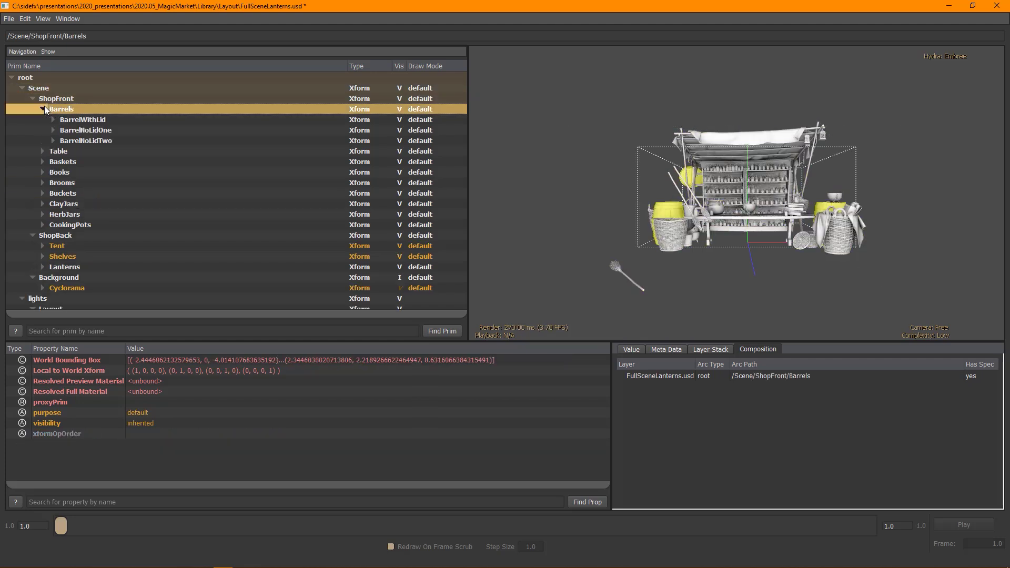
left_click(75, 120)
left_click(73, 131)
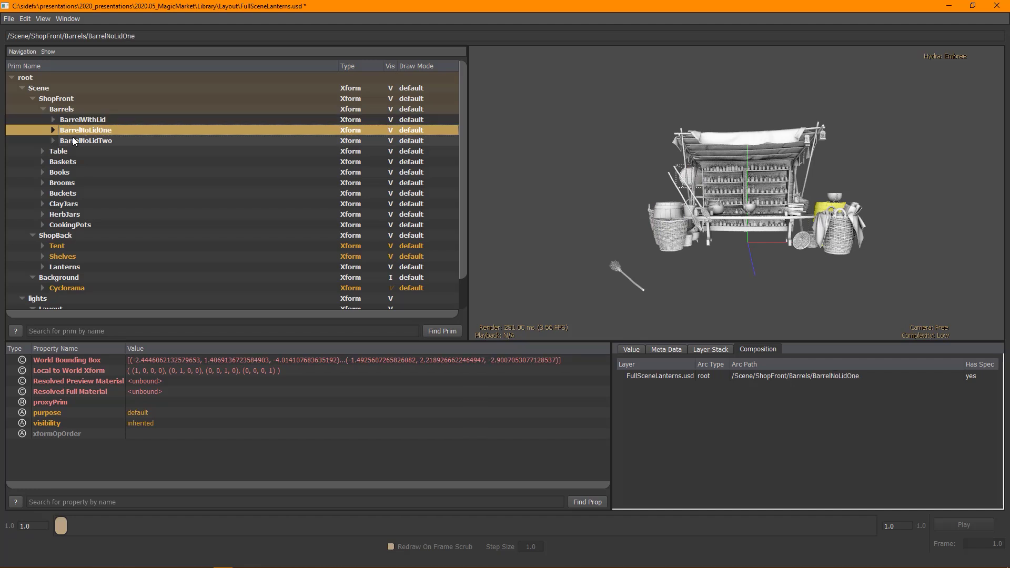
- Expand BarrelNoLidOne through its BarreWithLid child down to the contents of the Materials scope
left_click(54, 130)
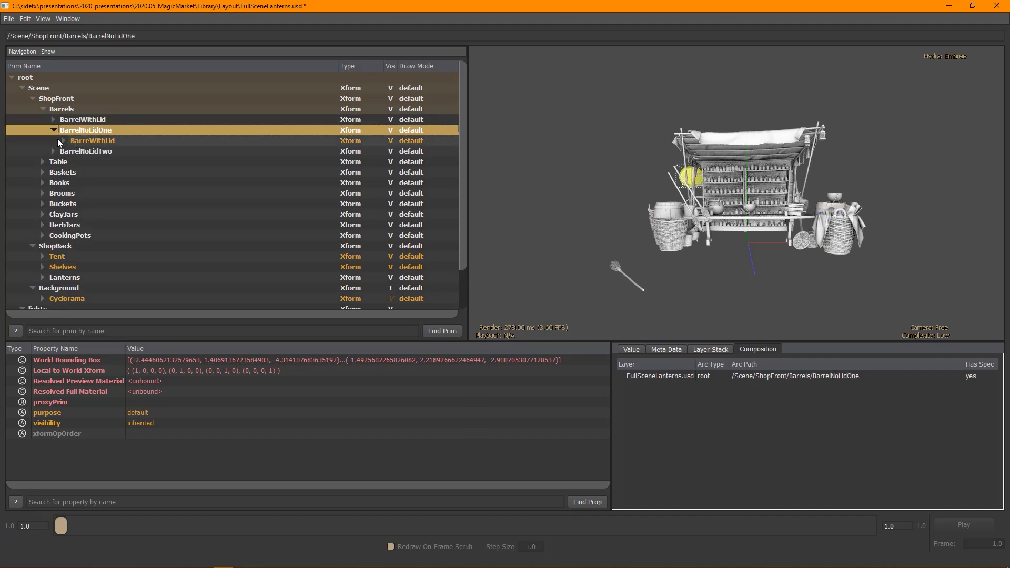
left_click(63, 141)
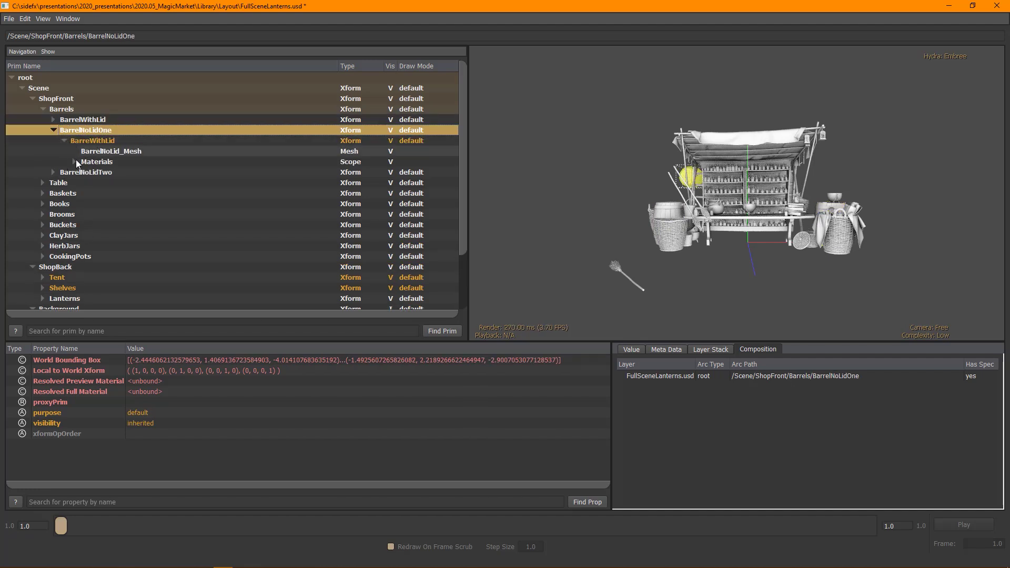
left_click(75, 162)
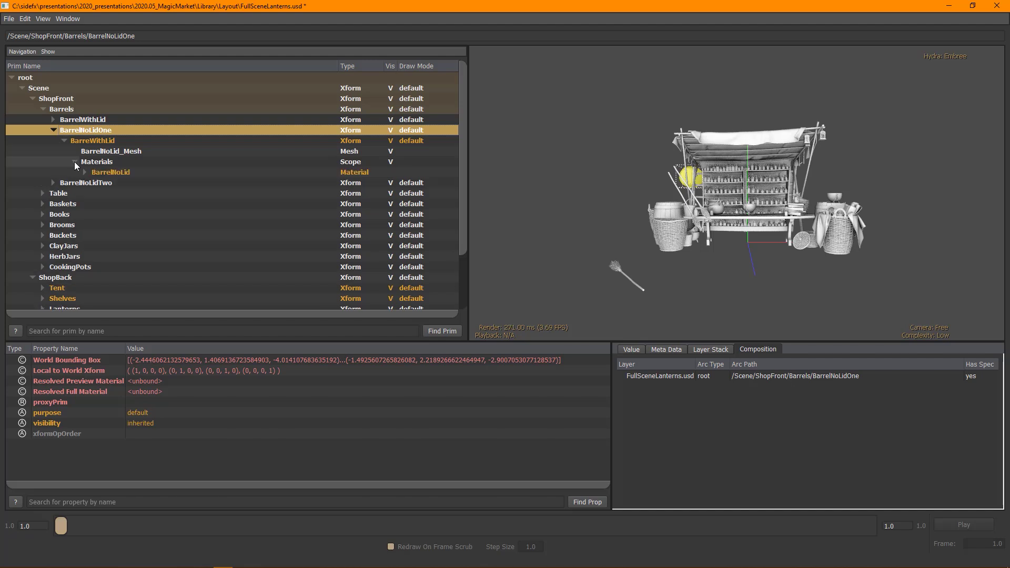
left_click(93, 140)
left_click(87, 131)
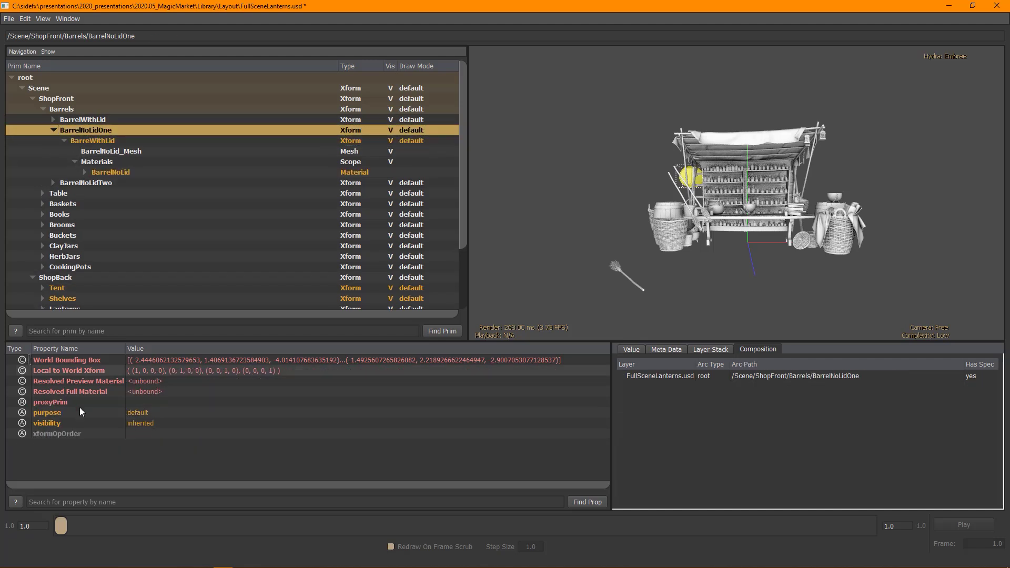
- Examine the purpose and visibility properties of BarrelNoLidOne and its composition entry in FullSceneLanterns.usd
left_click(23, 413)
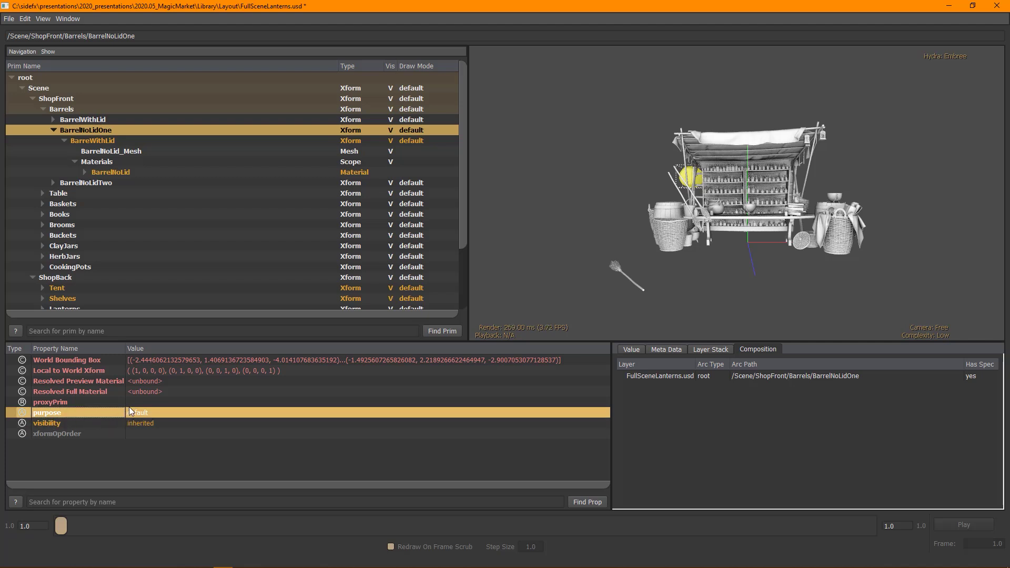
left_click(45, 423)
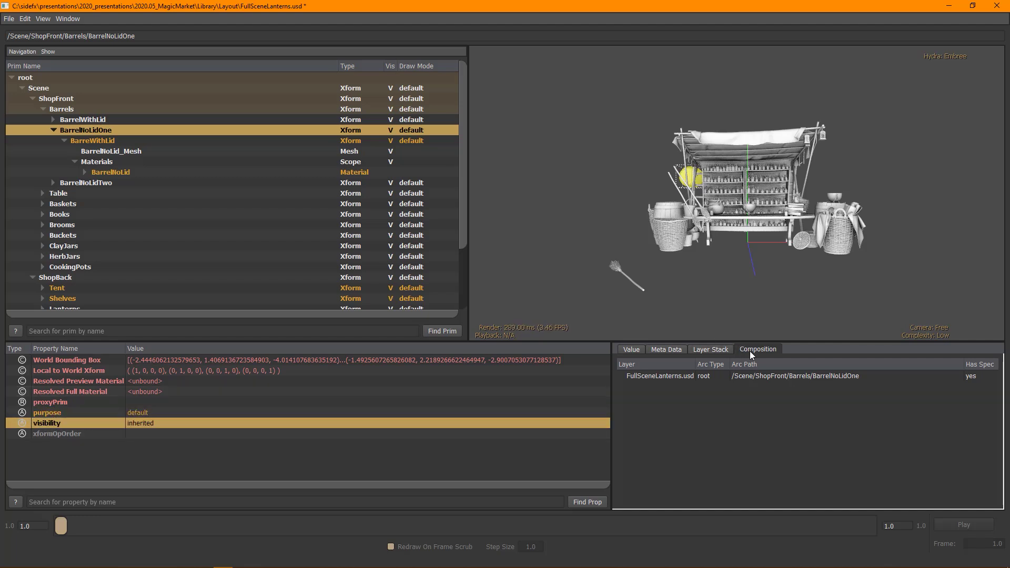
left_click(636, 376)
- Select the Barrels prim, and examine the composition arcs of the BarrelNoLid material under BarrelNoLidOne
left_click(67, 111)
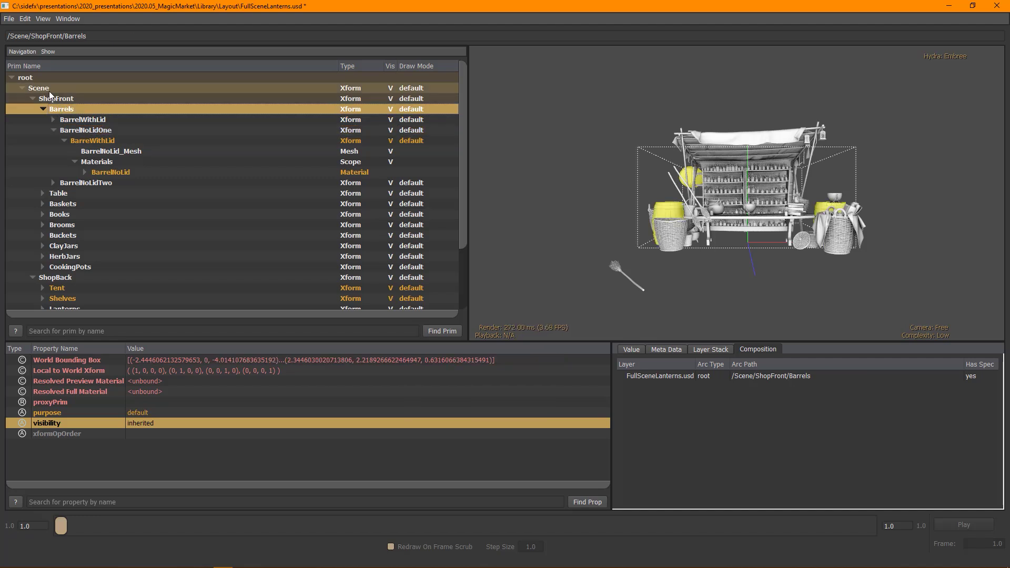
left_click(50, 94)
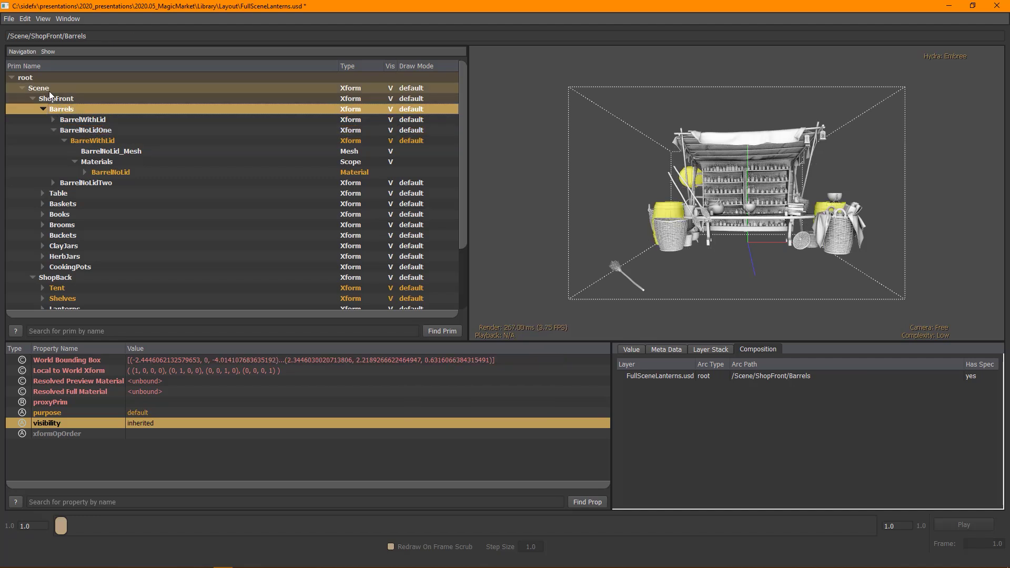
left_click(95, 175)
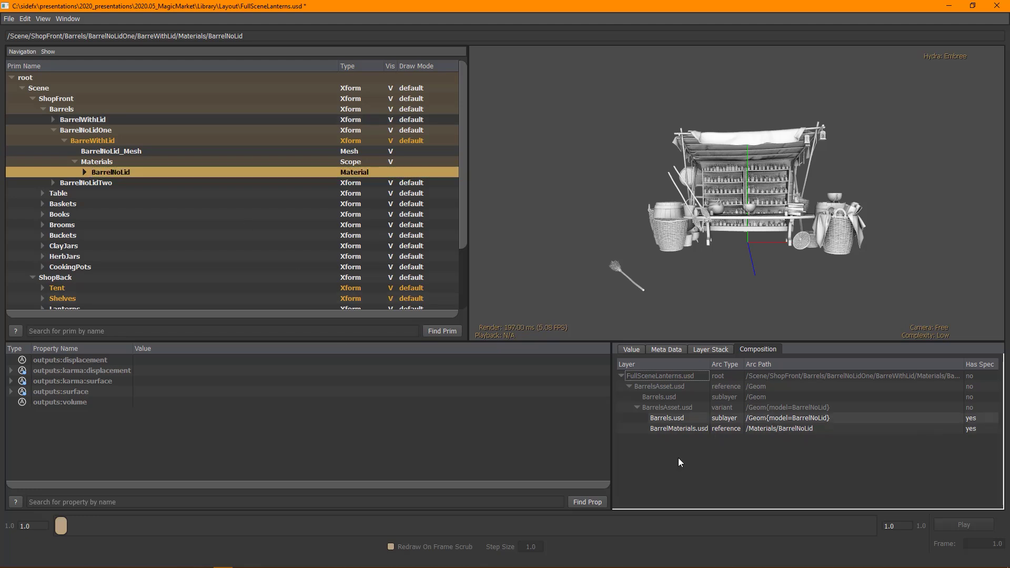
left_click(624, 388)
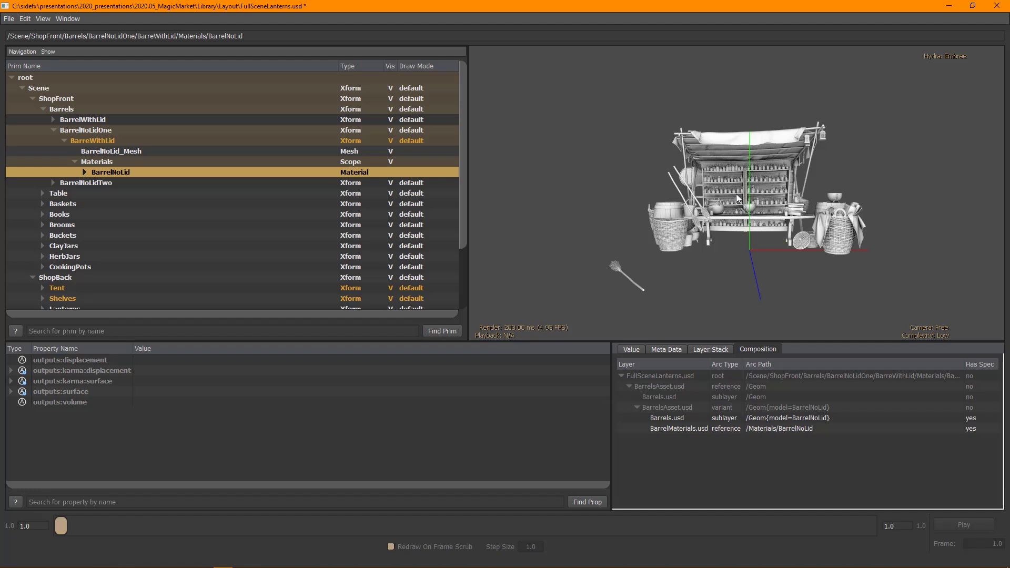
- Pick the small standing pot on the table in the viewport and examine its prim path and composition arcs
left_click(738, 198)
scroll(738, 199, "up", 5)
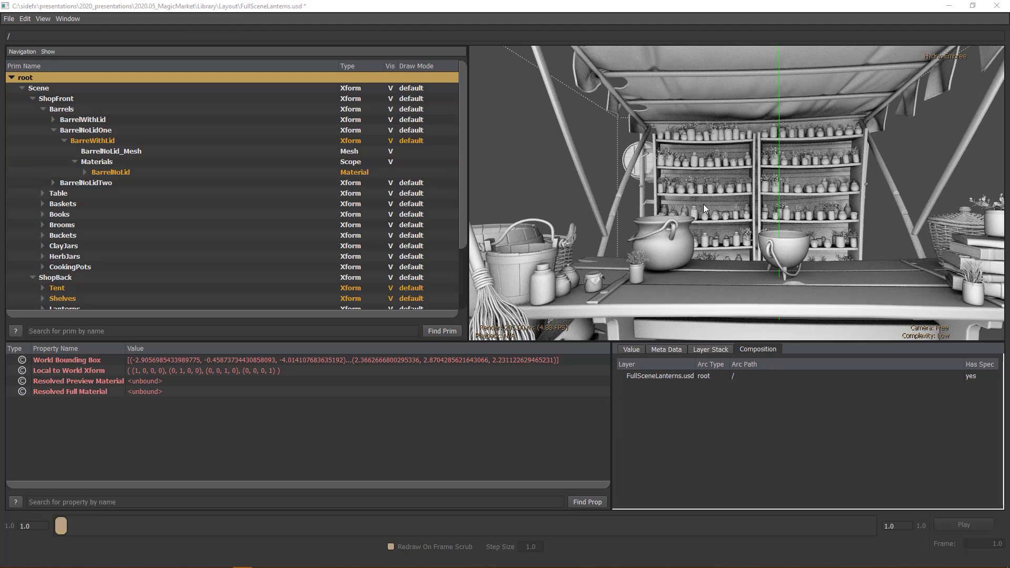
left_click(790, 250)
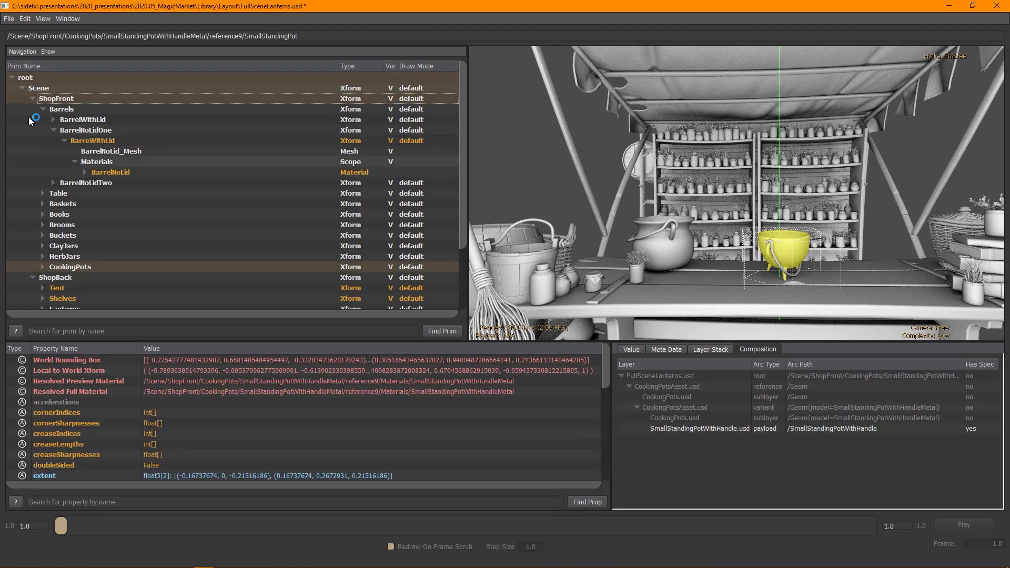
left_click(82, 100)
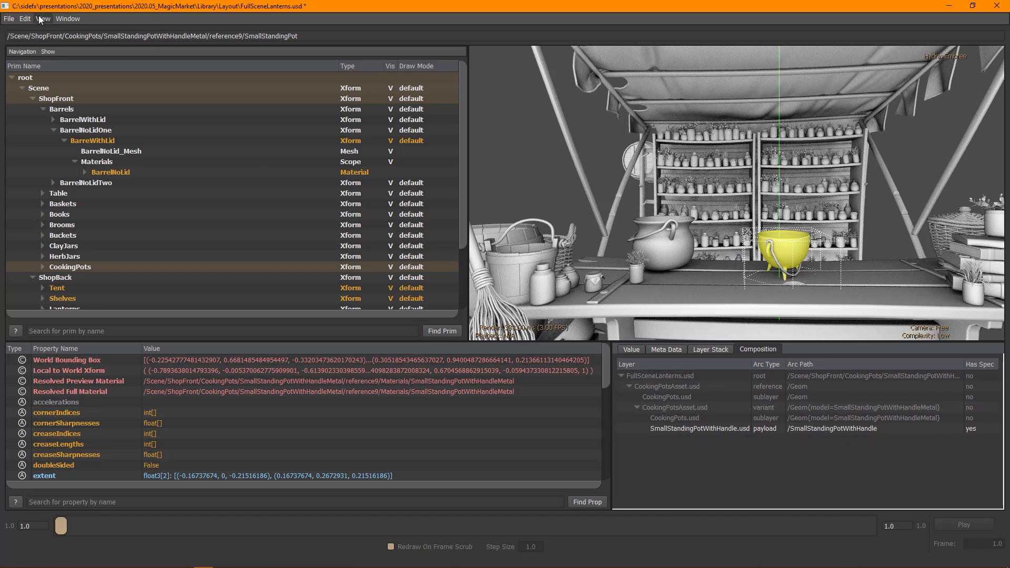
left_click(15, 20)
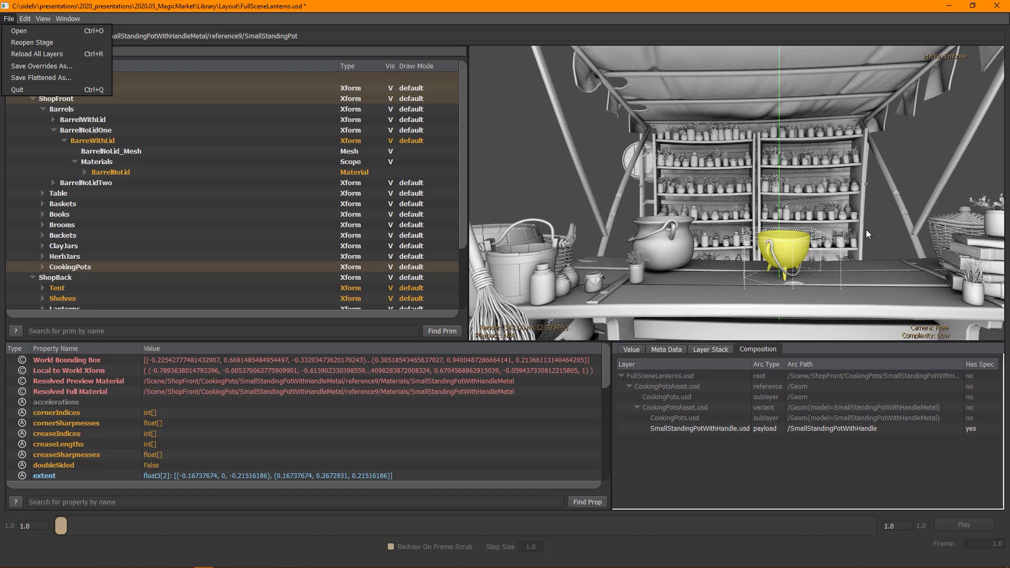
left_click(9, 18)
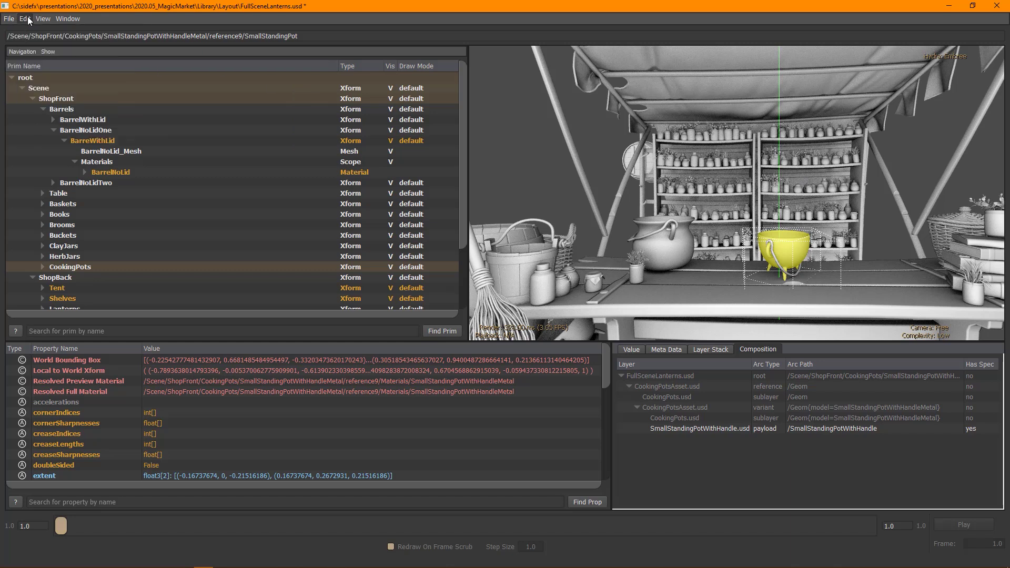
left_click(25, 19)
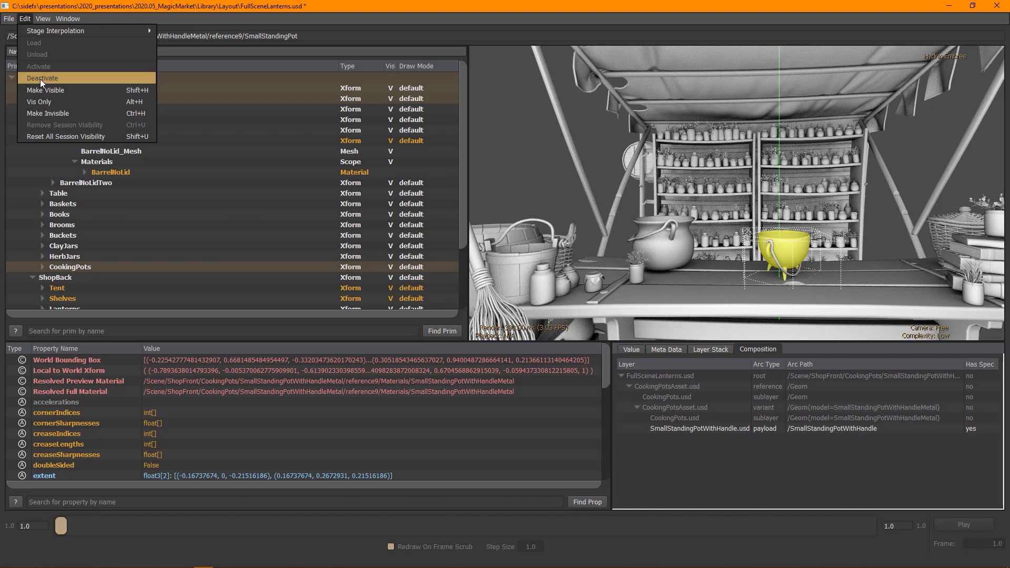
mouse_move(49, 21)
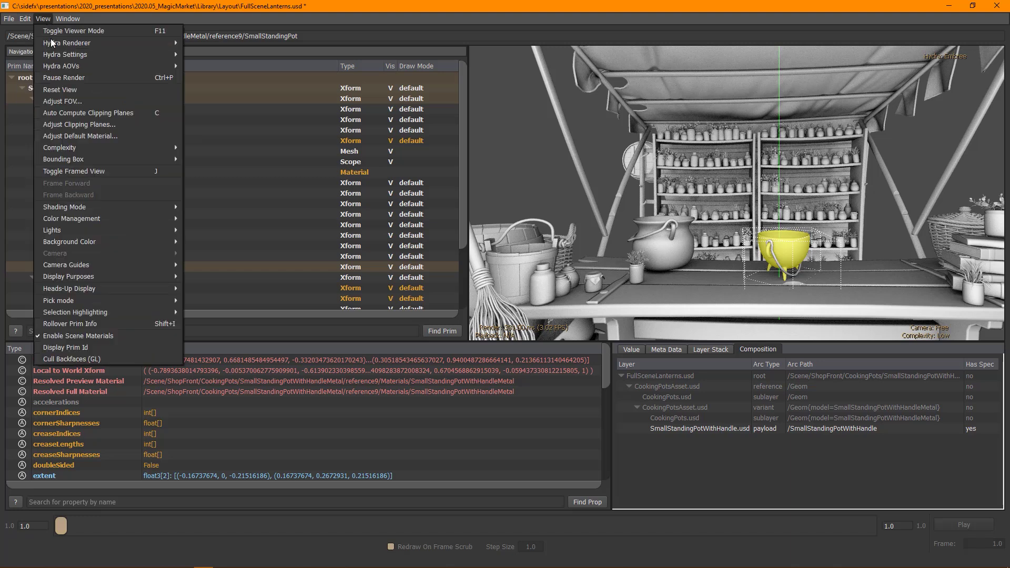
mouse_move(51, 40)
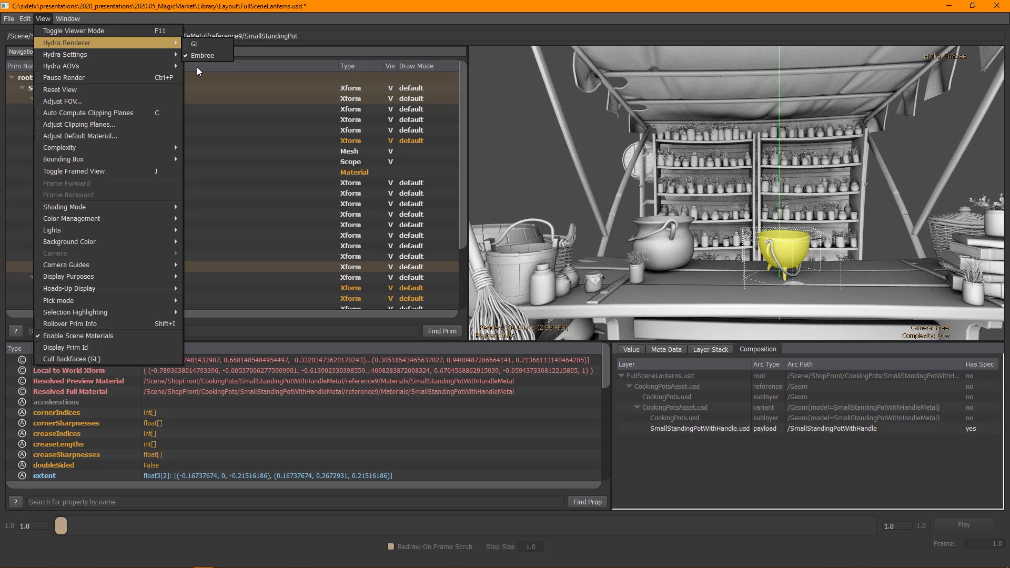
mouse_move(83, 59)
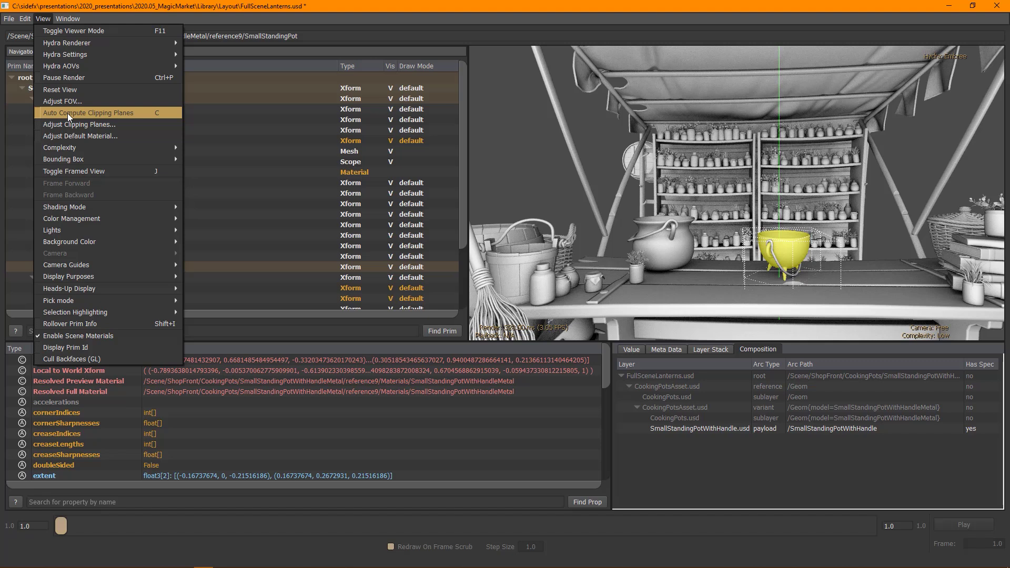
mouse_move(62, 149)
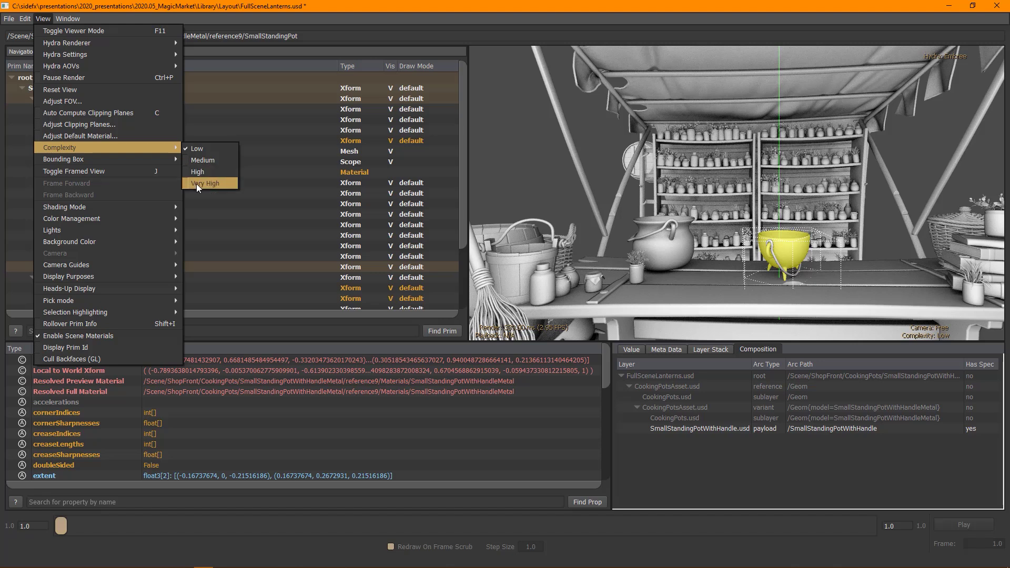
mouse_move(95, 158)
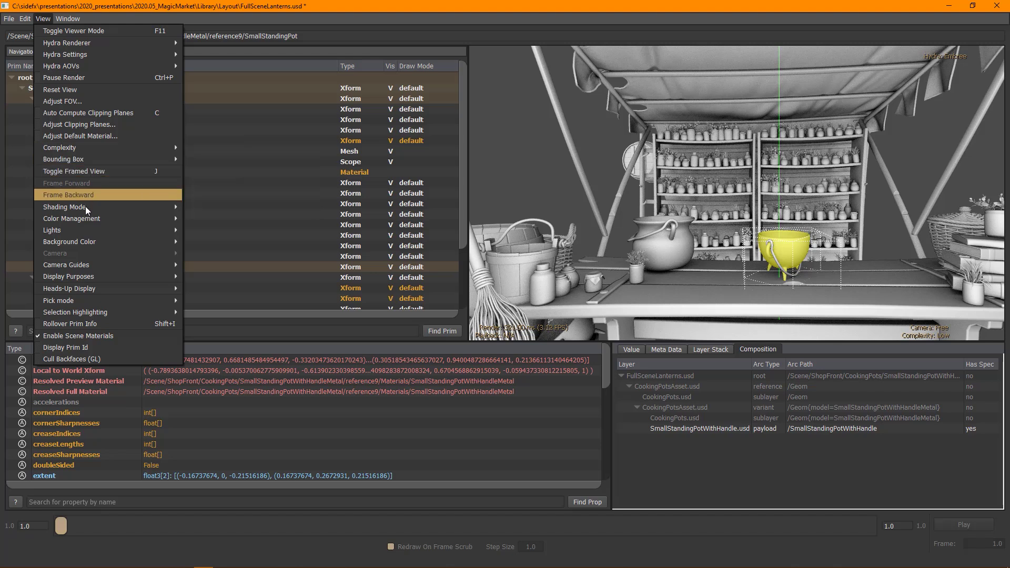
mouse_move(85, 206)
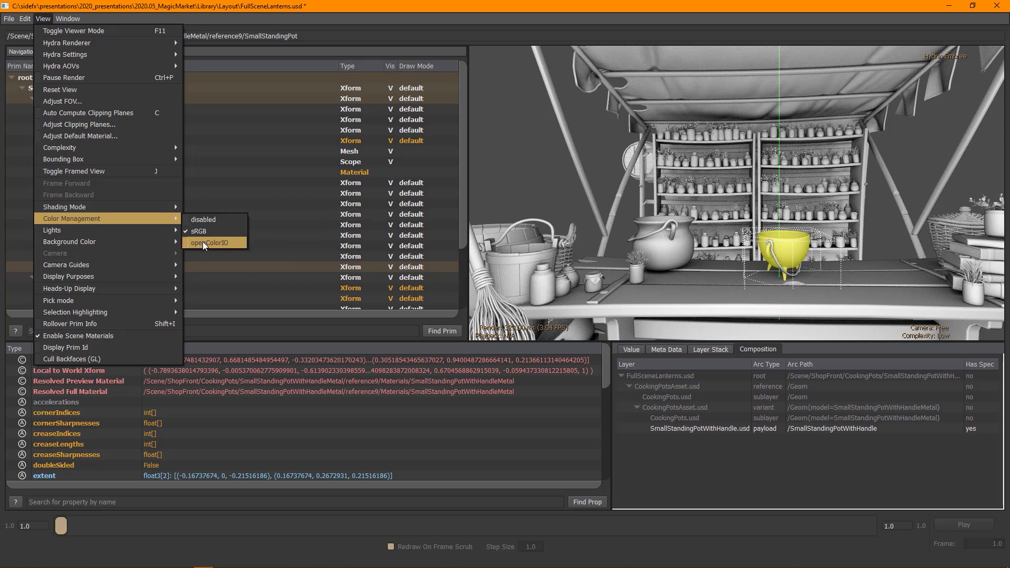
mouse_move(130, 231)
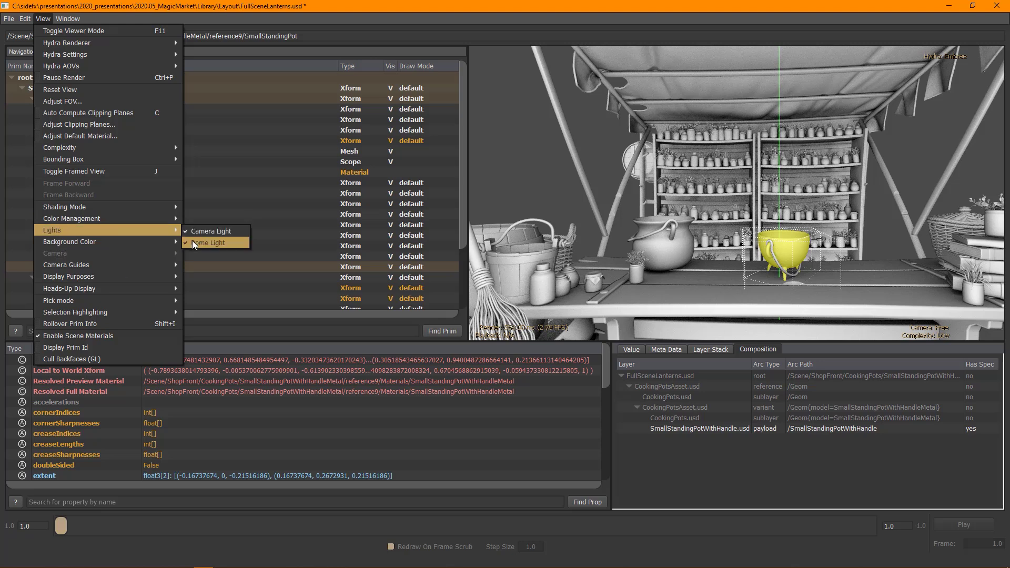
mouse_move(98, 245)
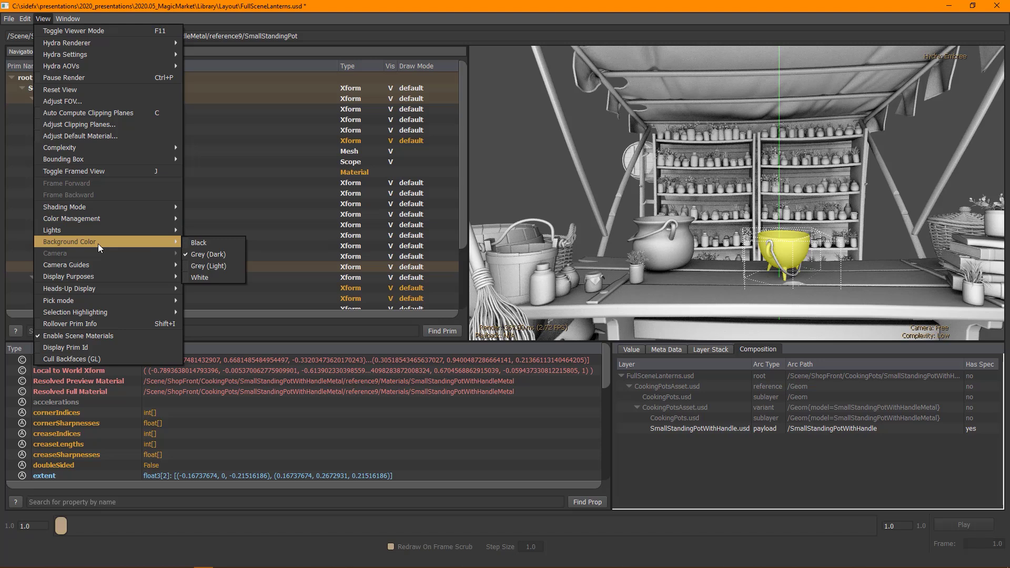
mouse_move(87, 276)
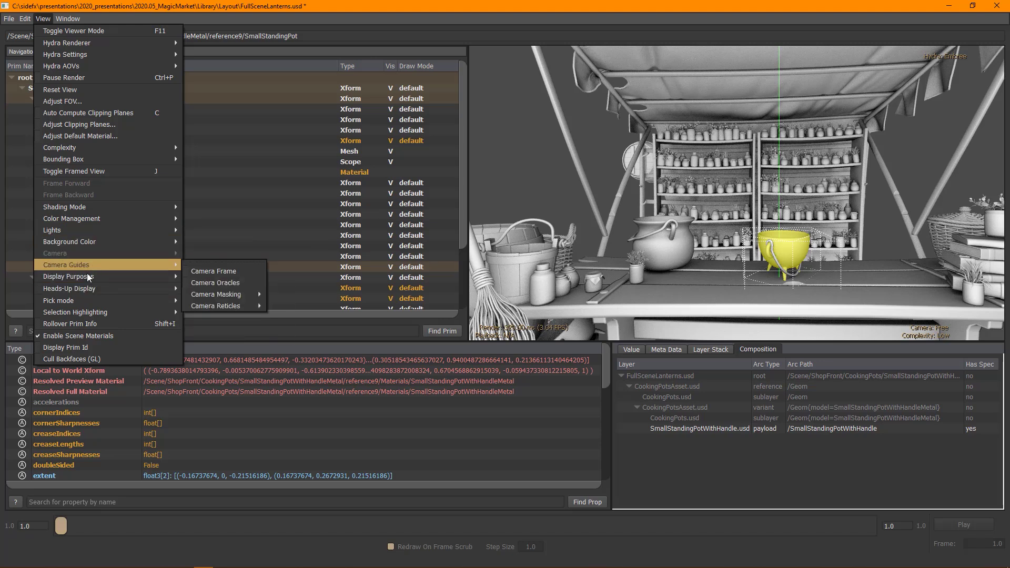
mouse_move(87, 298)
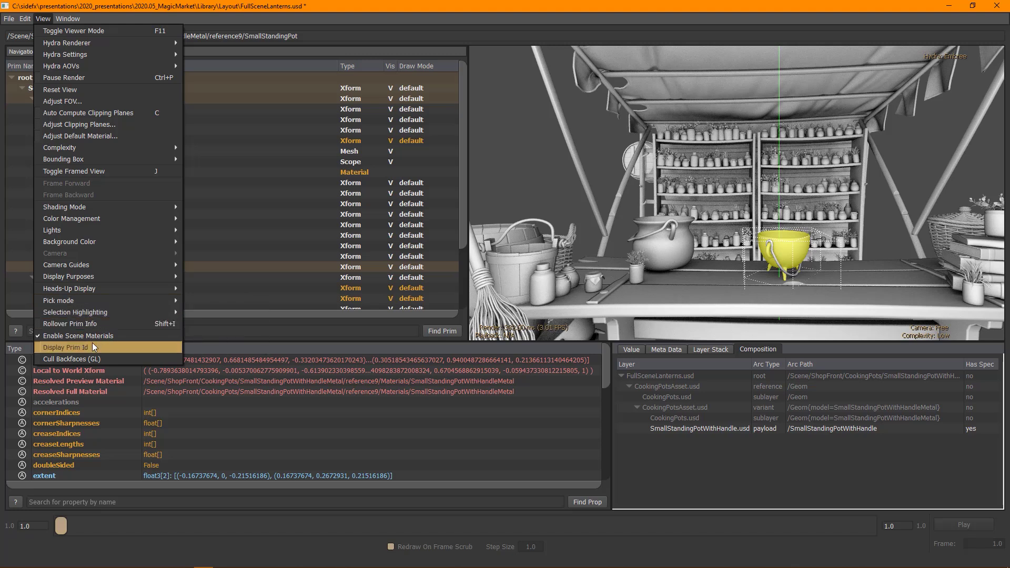
key("Escape")
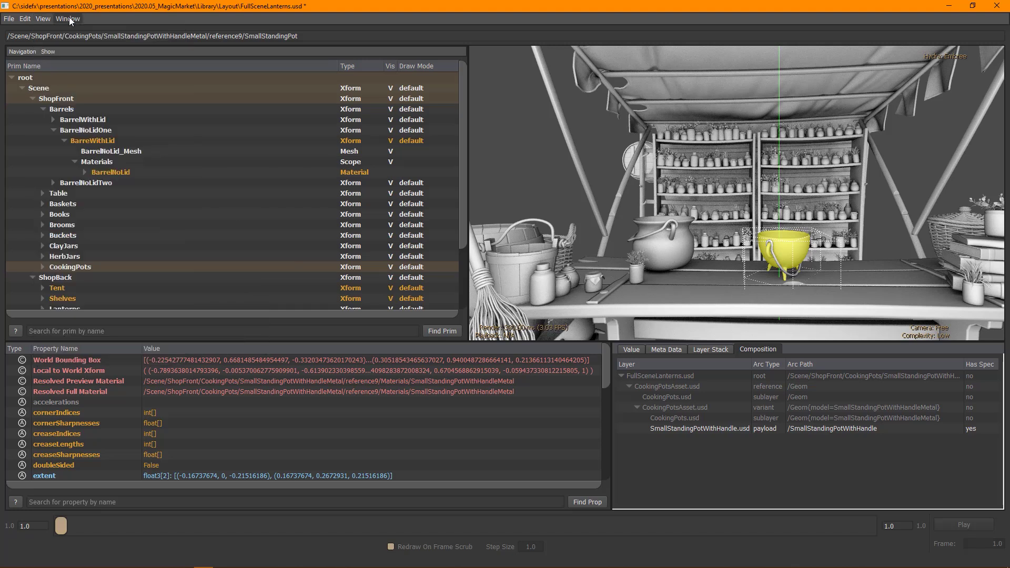
left_click(69, 19)
left_click(68, 19)
left_click(70, 20)
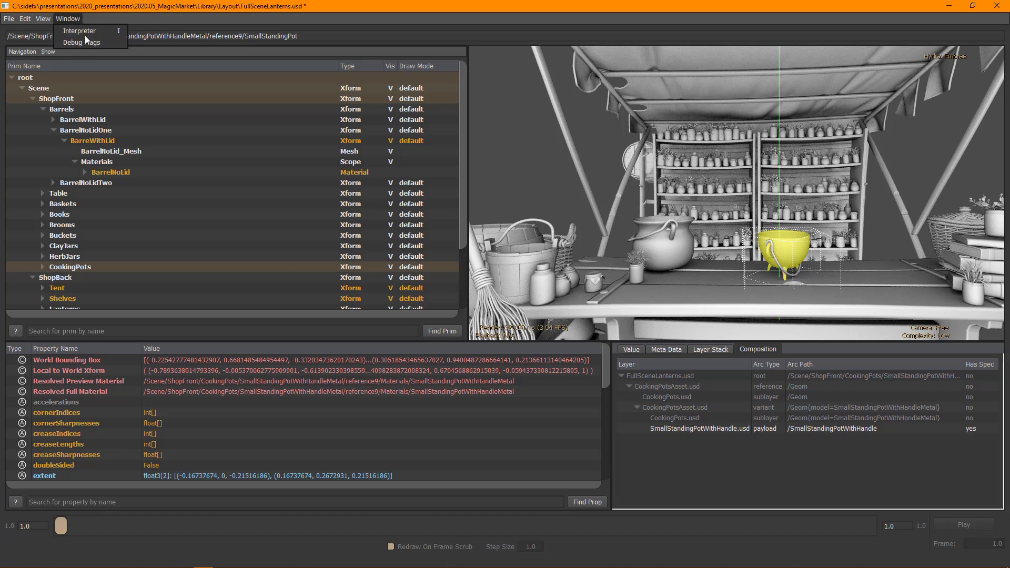
key("Escape")
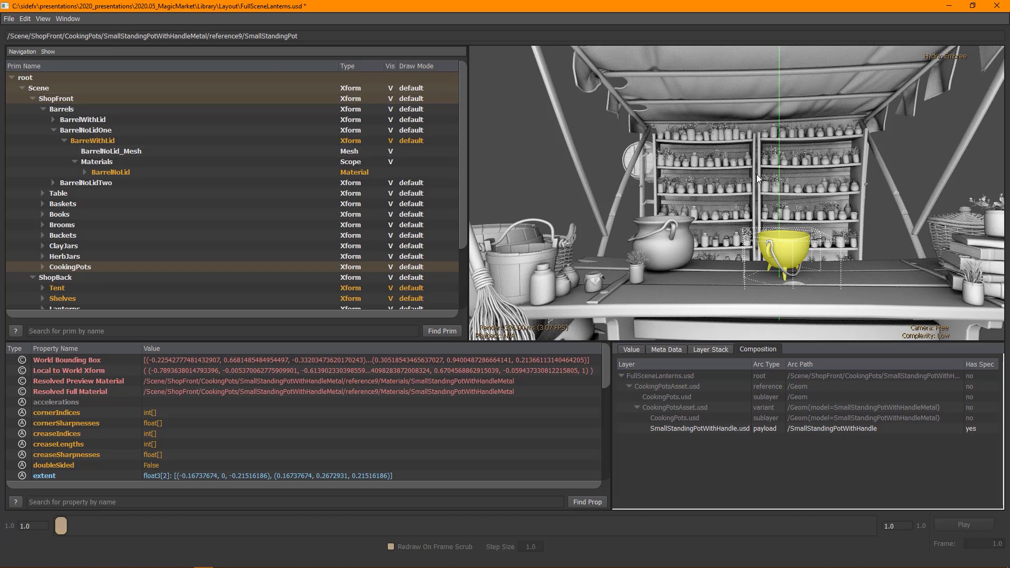
- Pick the large cooking pot with handle on the table in the viewport to examine its composition arcs
left_click(668, 242)
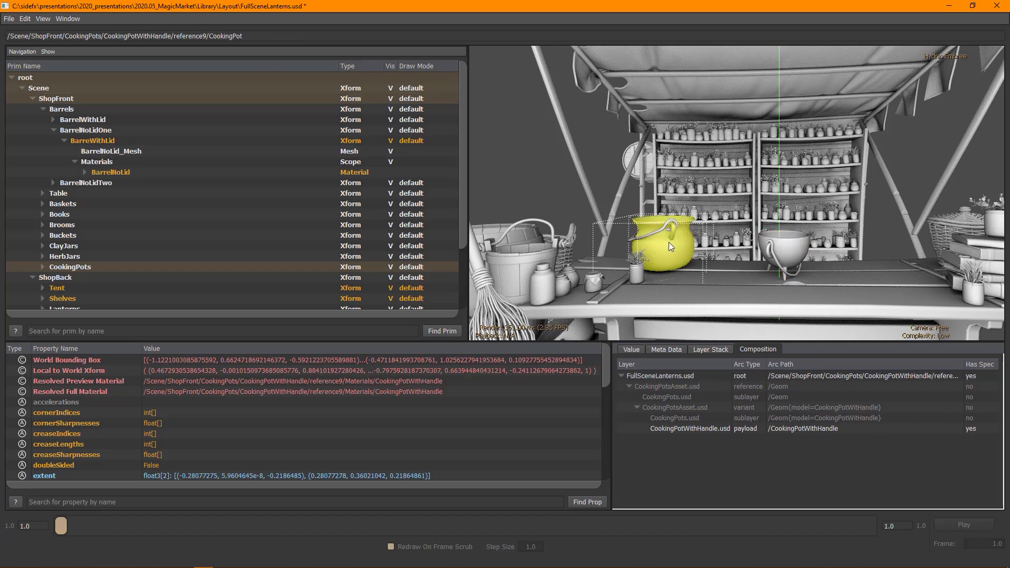